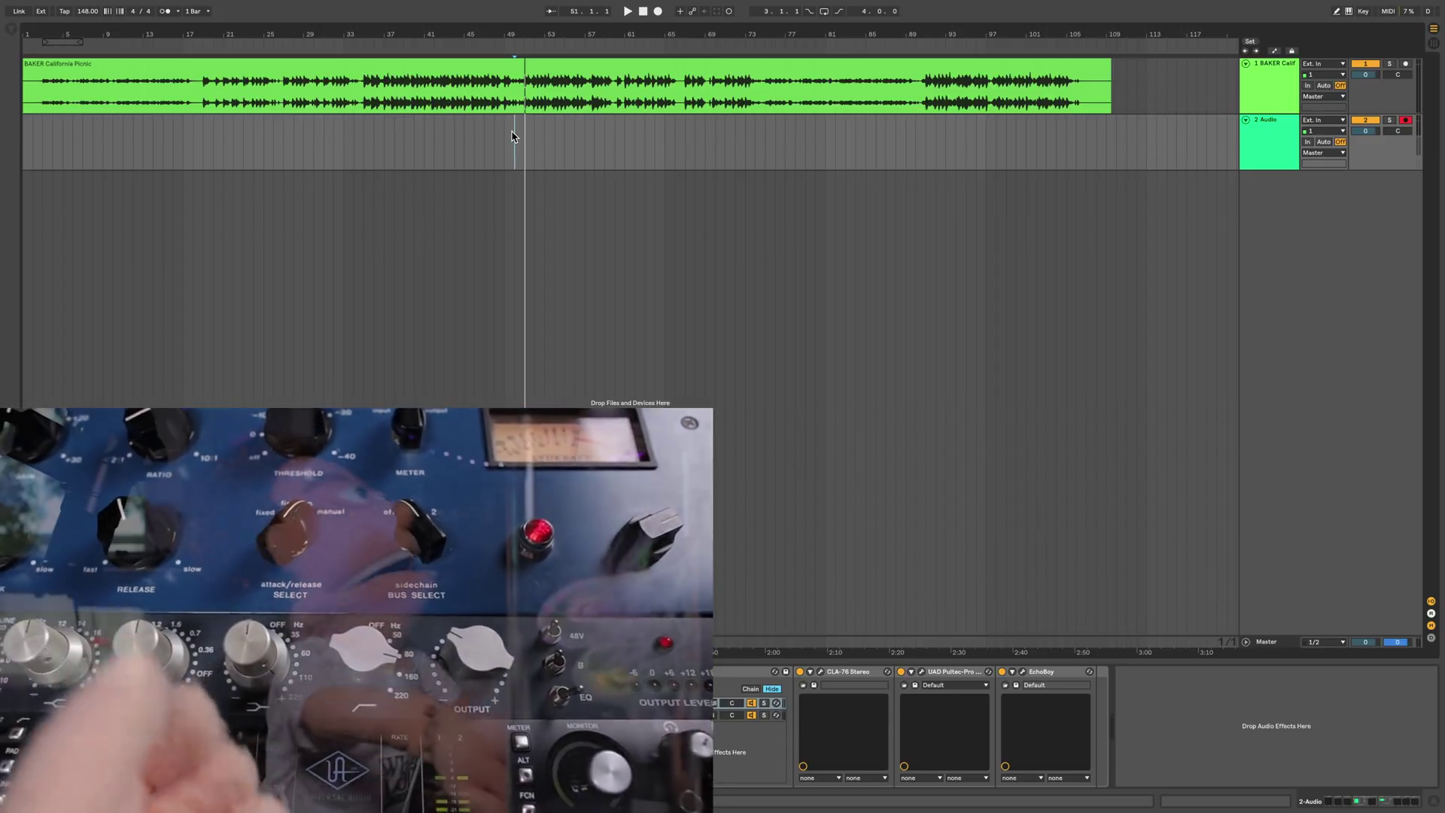
- Record a vocal take onto armed track 2 running from about bar 49 to bar 76
key("space")
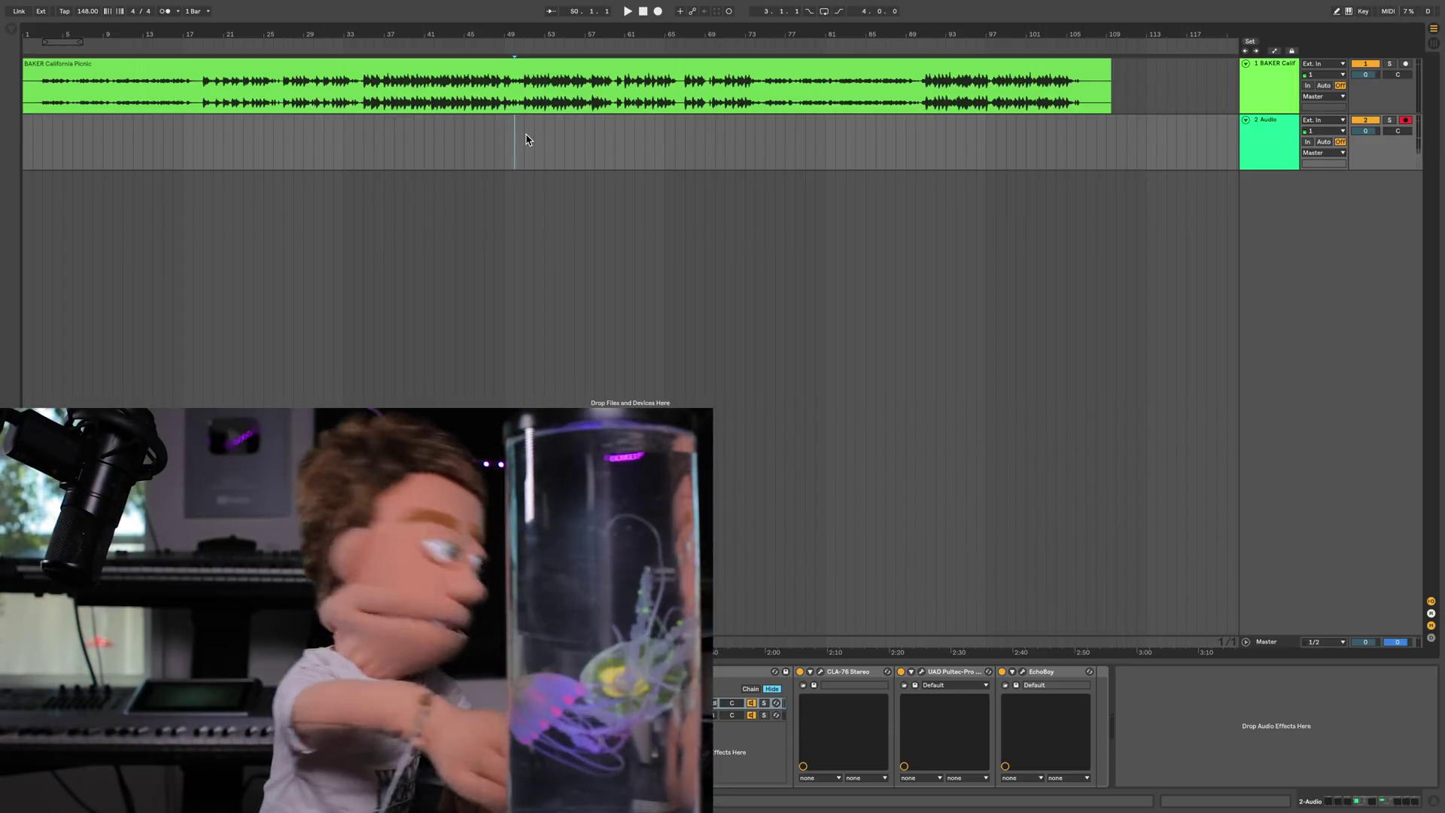
key("F9")
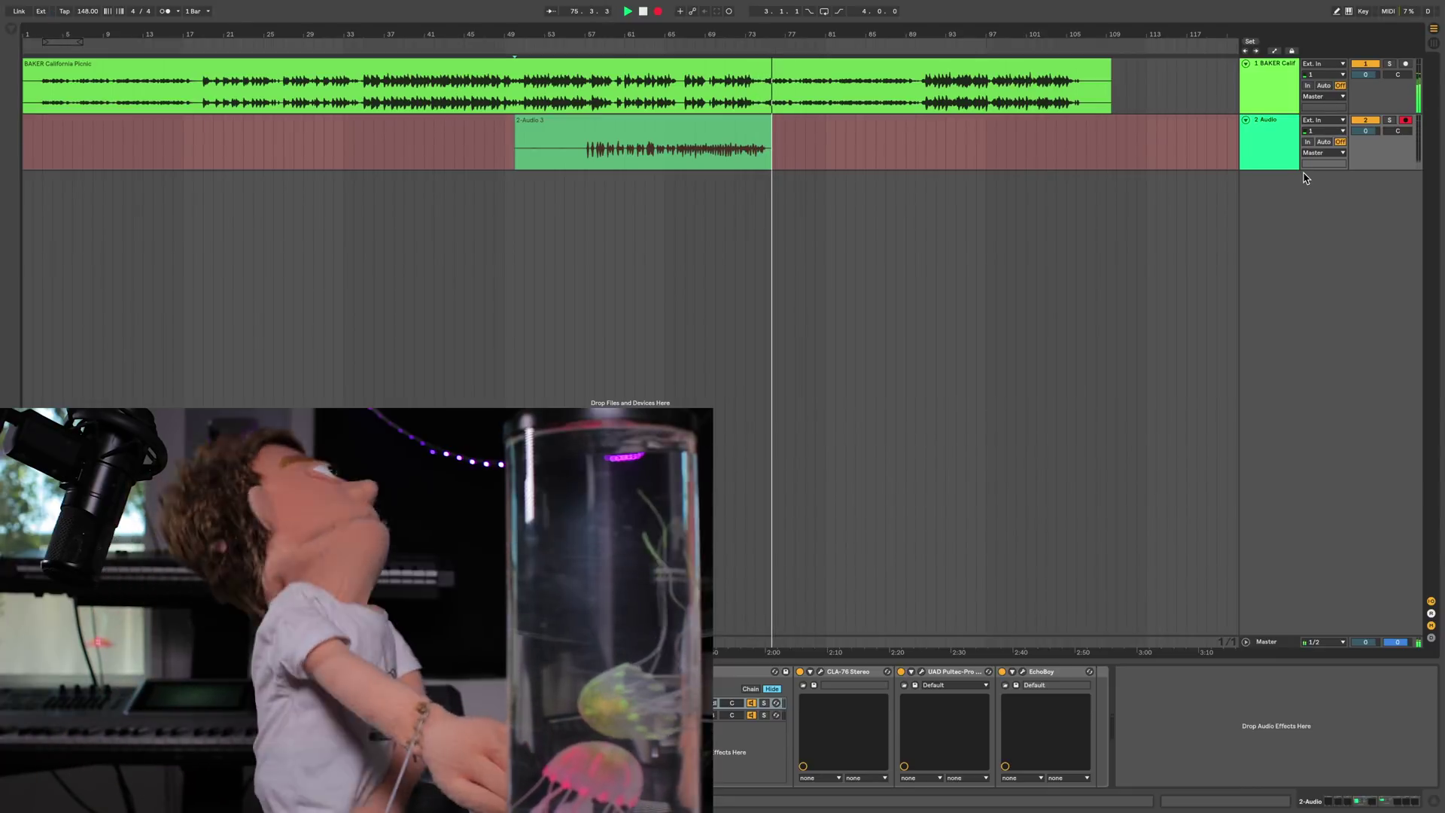
key("space")
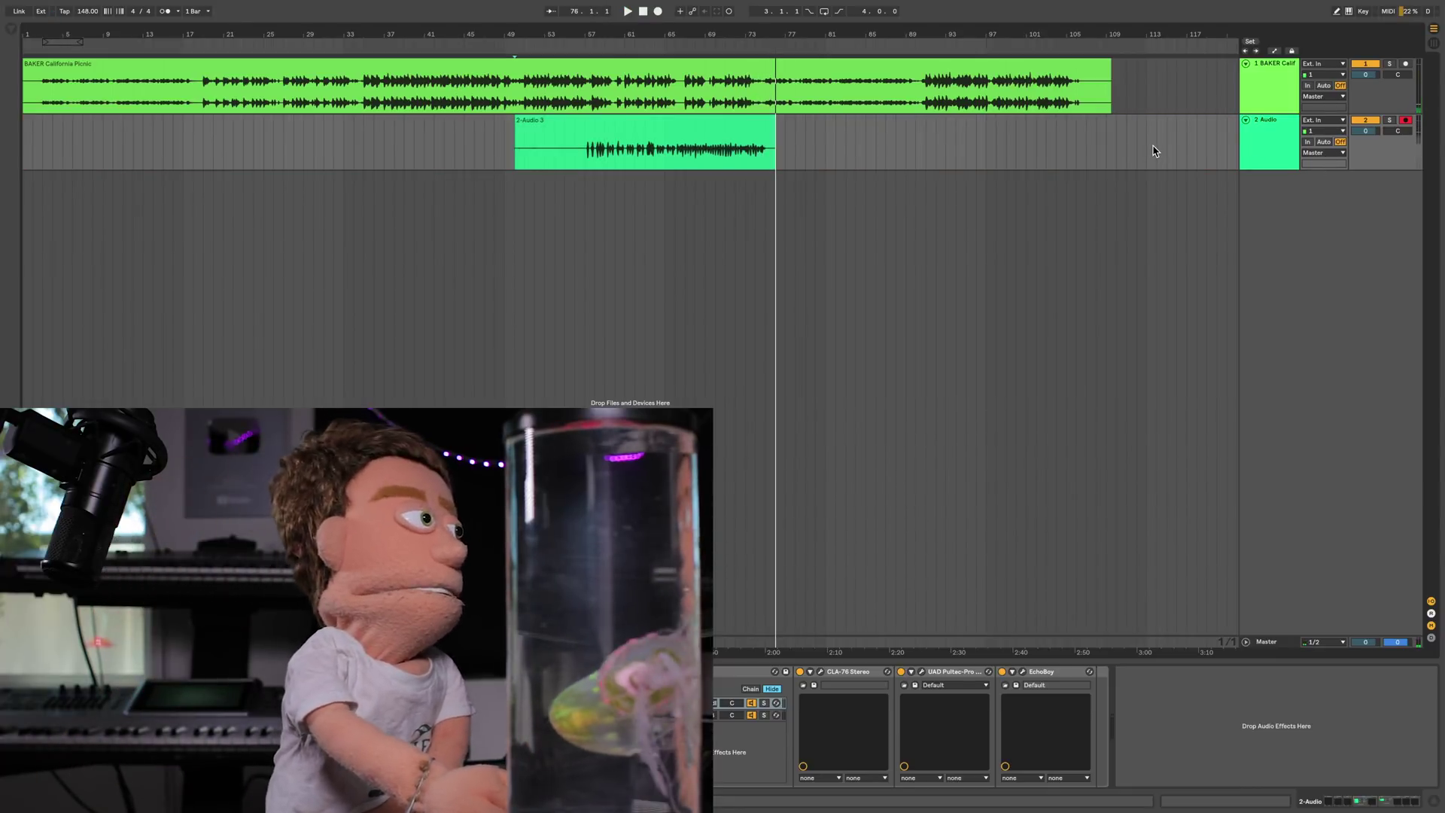
- Add new audio tracks below the vocal track with Ctrl+T and delete the extra track 6
left_click(1287, 122)
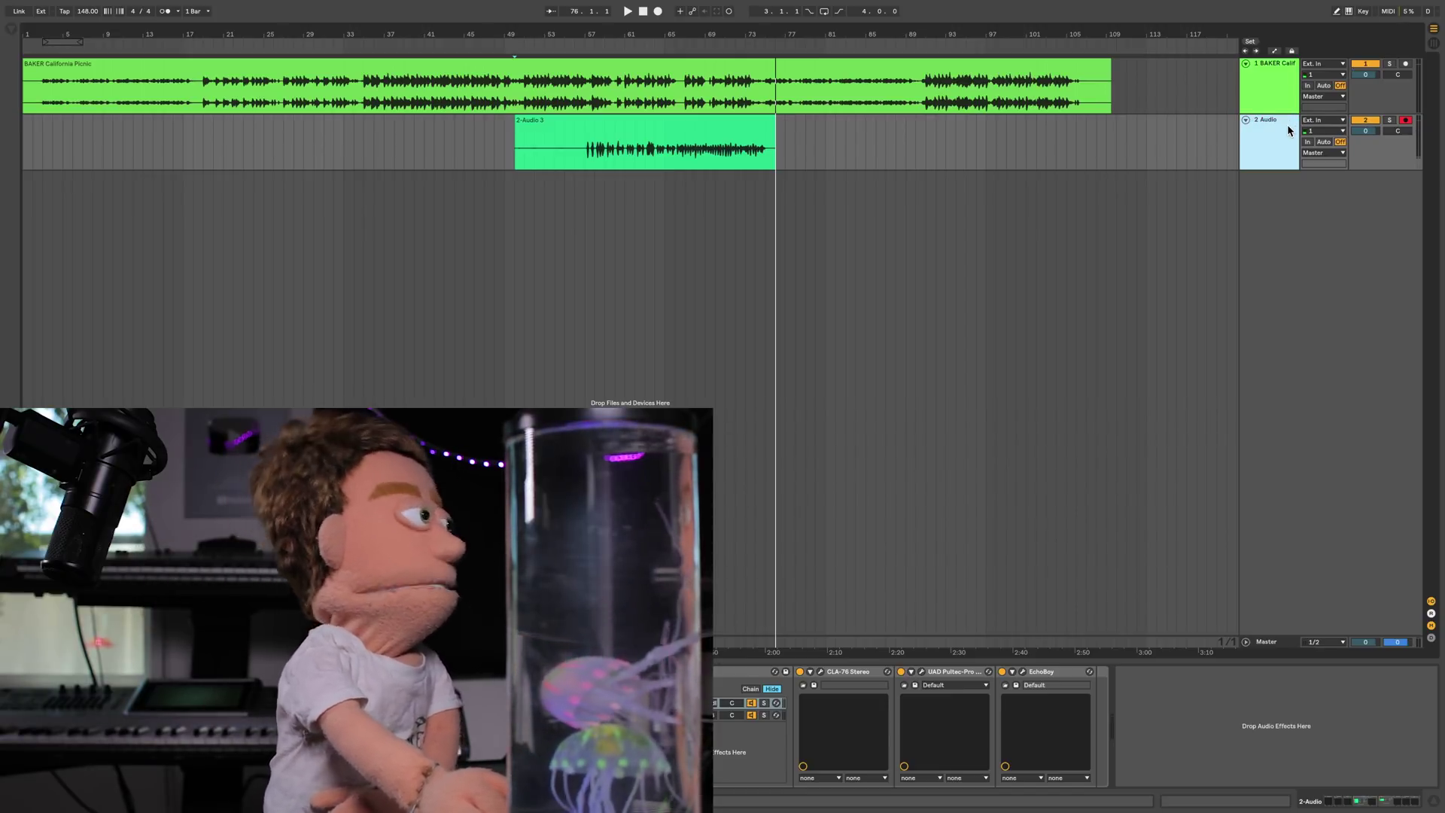
key("super+t")
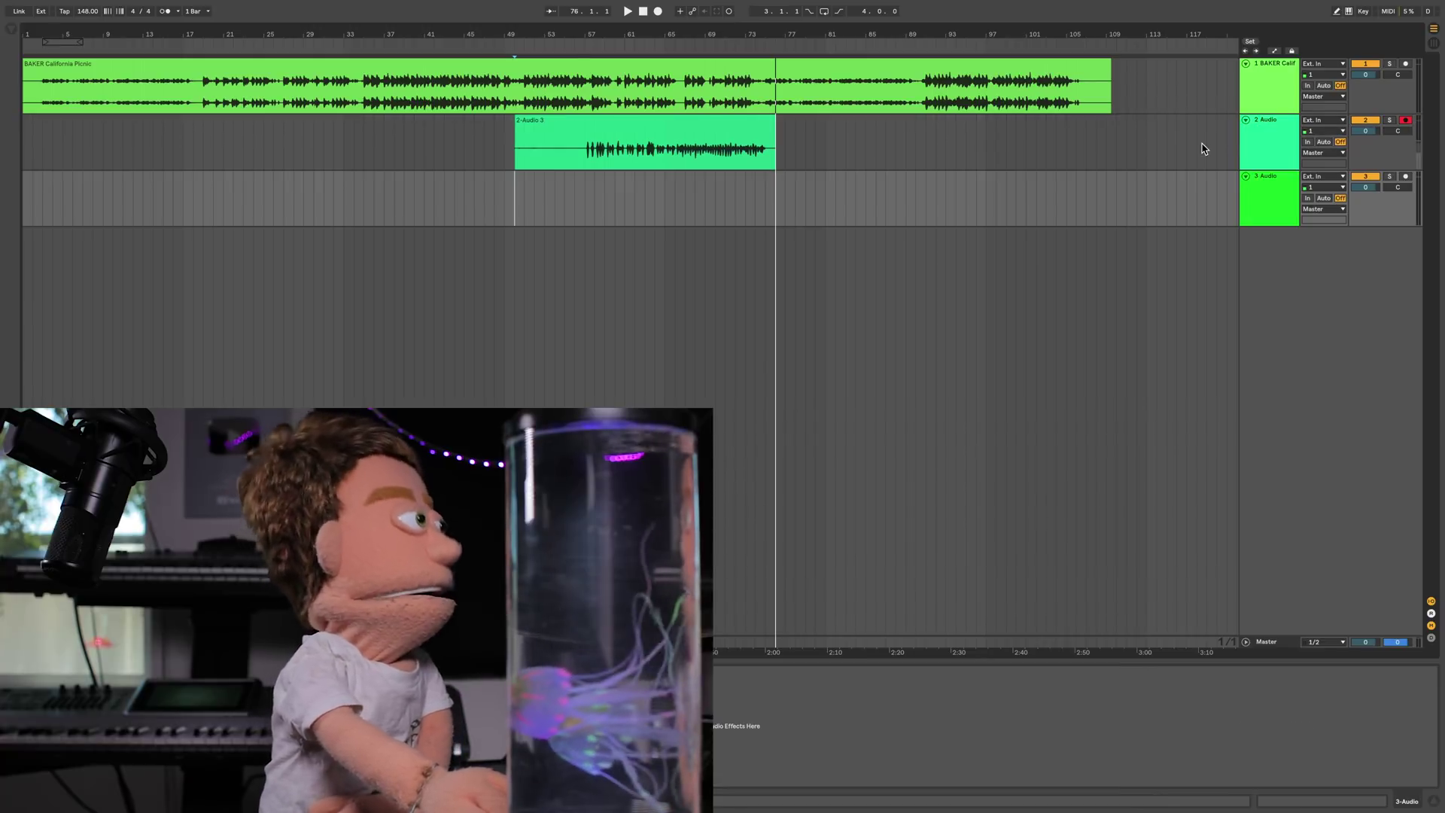
left_click(1278, 176)
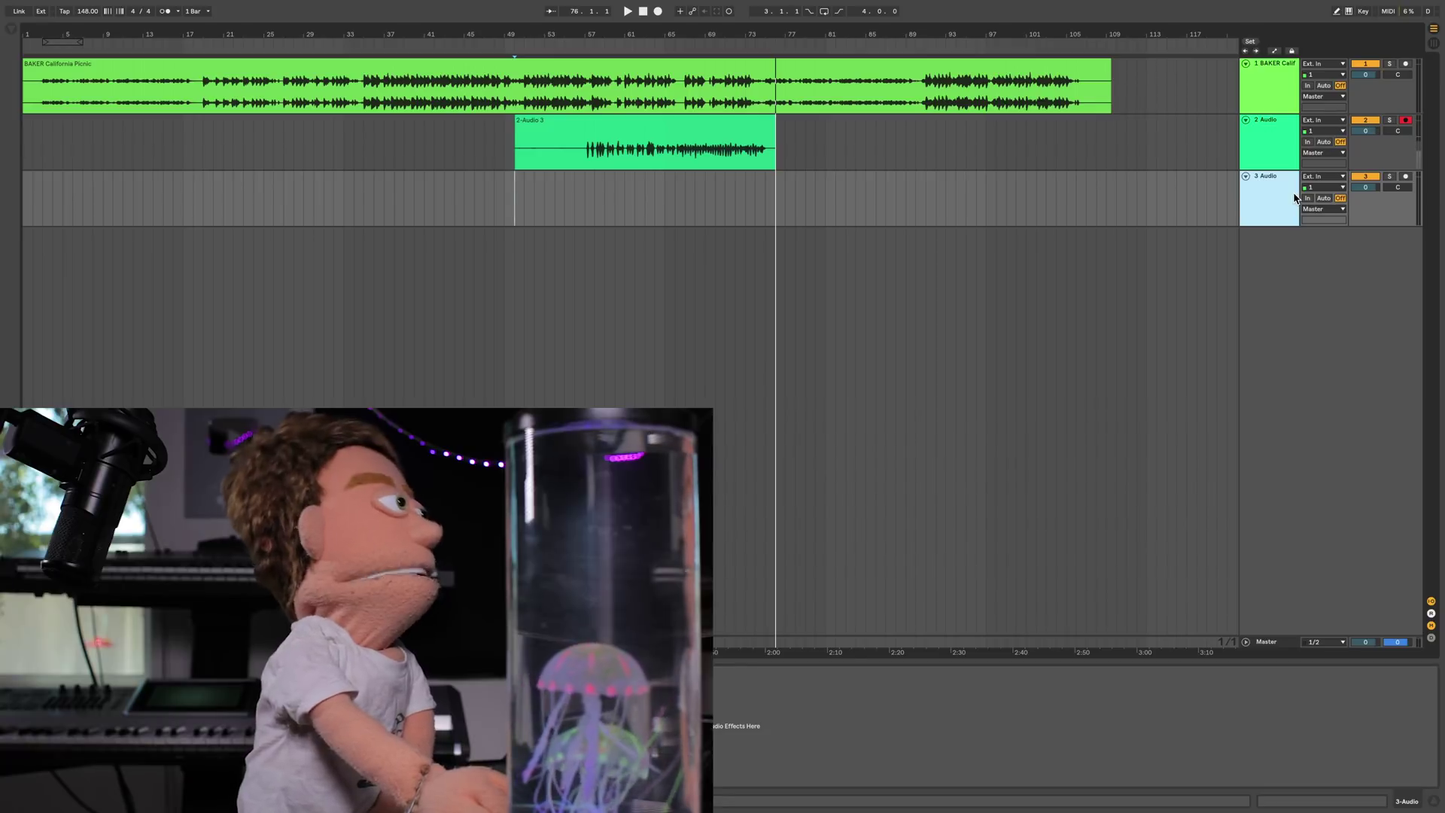
key("super+t")
key("super+t")
key("super+t")
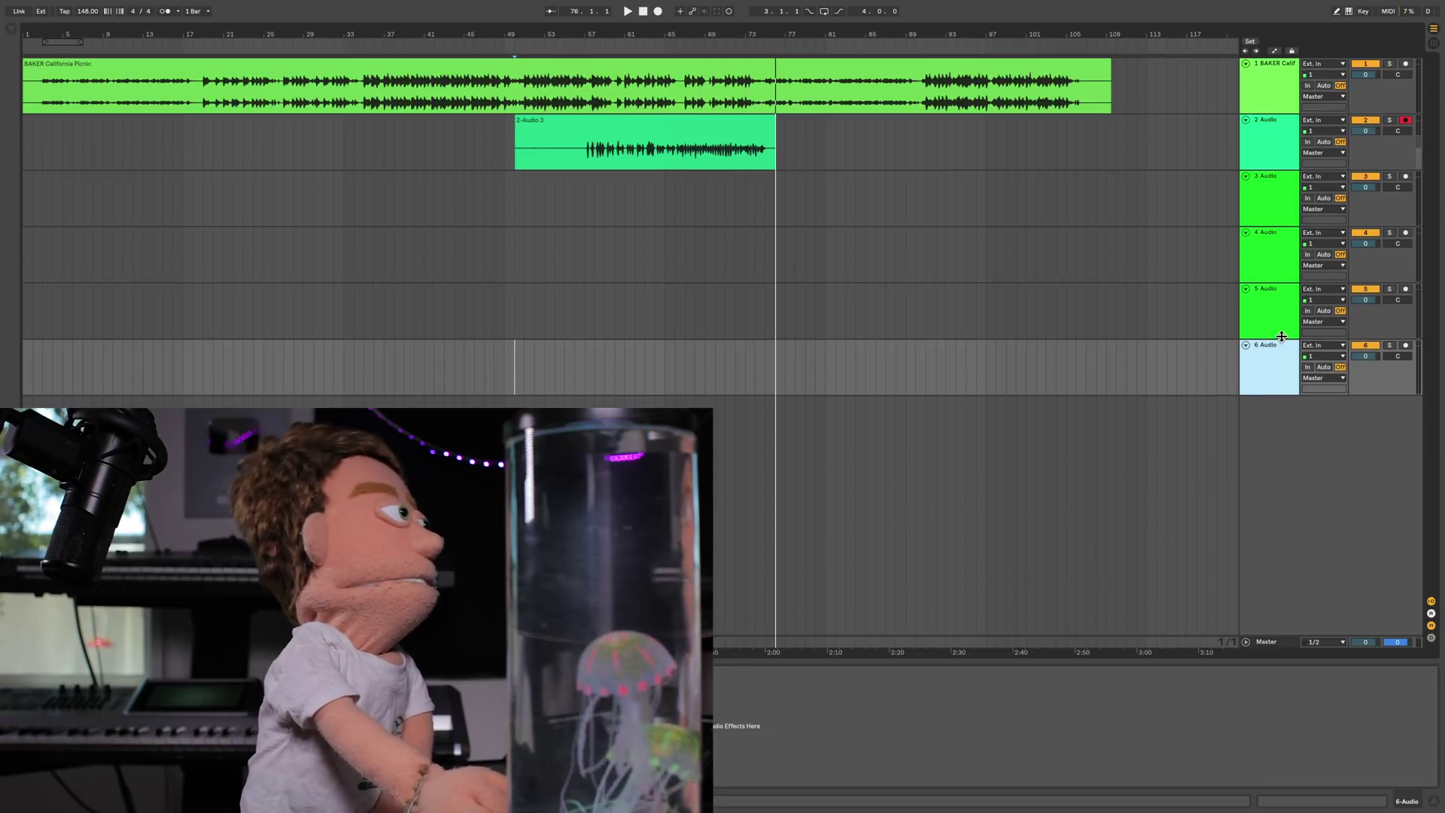
left_click(1281, 142)
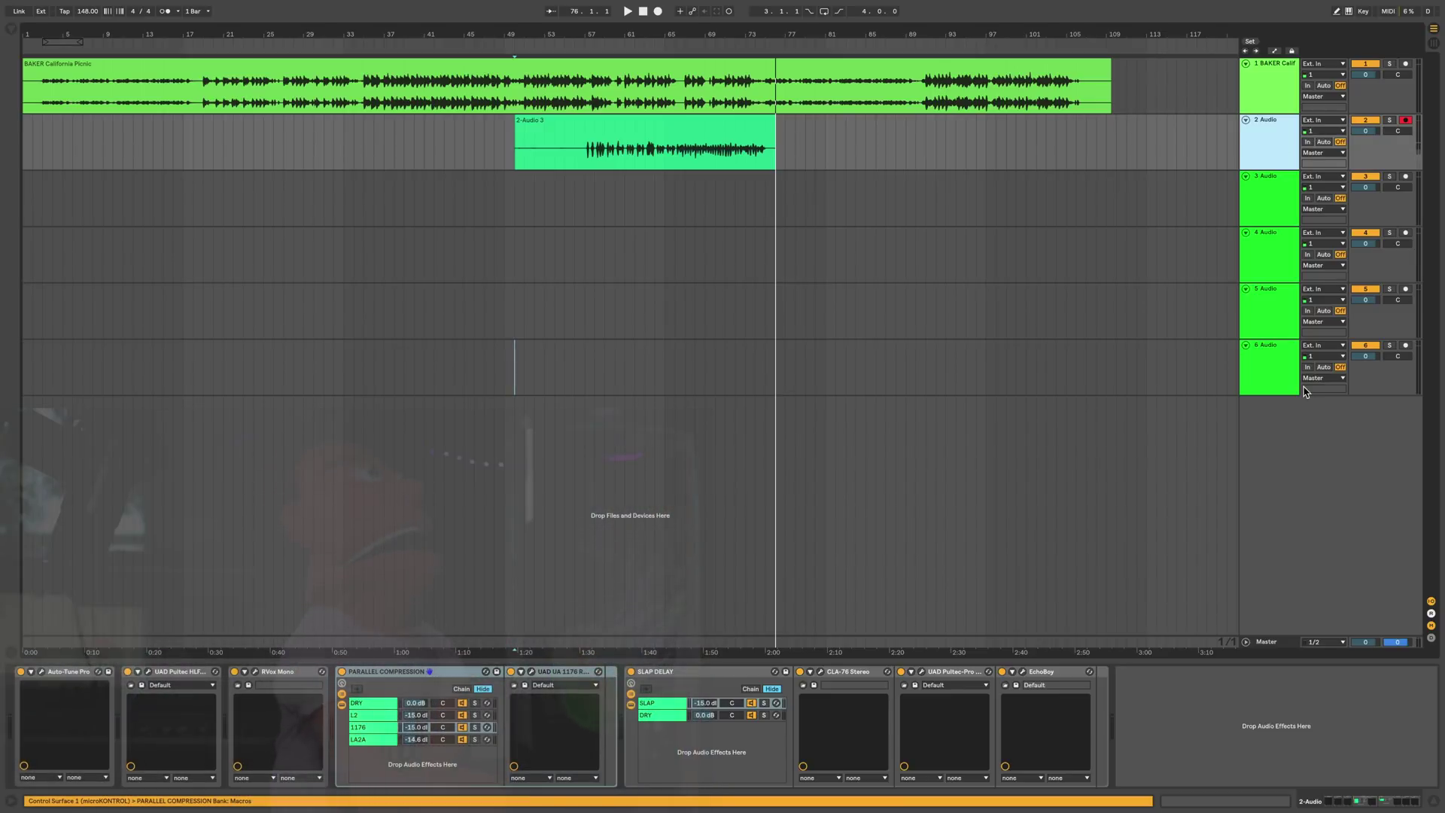
left_click(1287, 381, "shift")
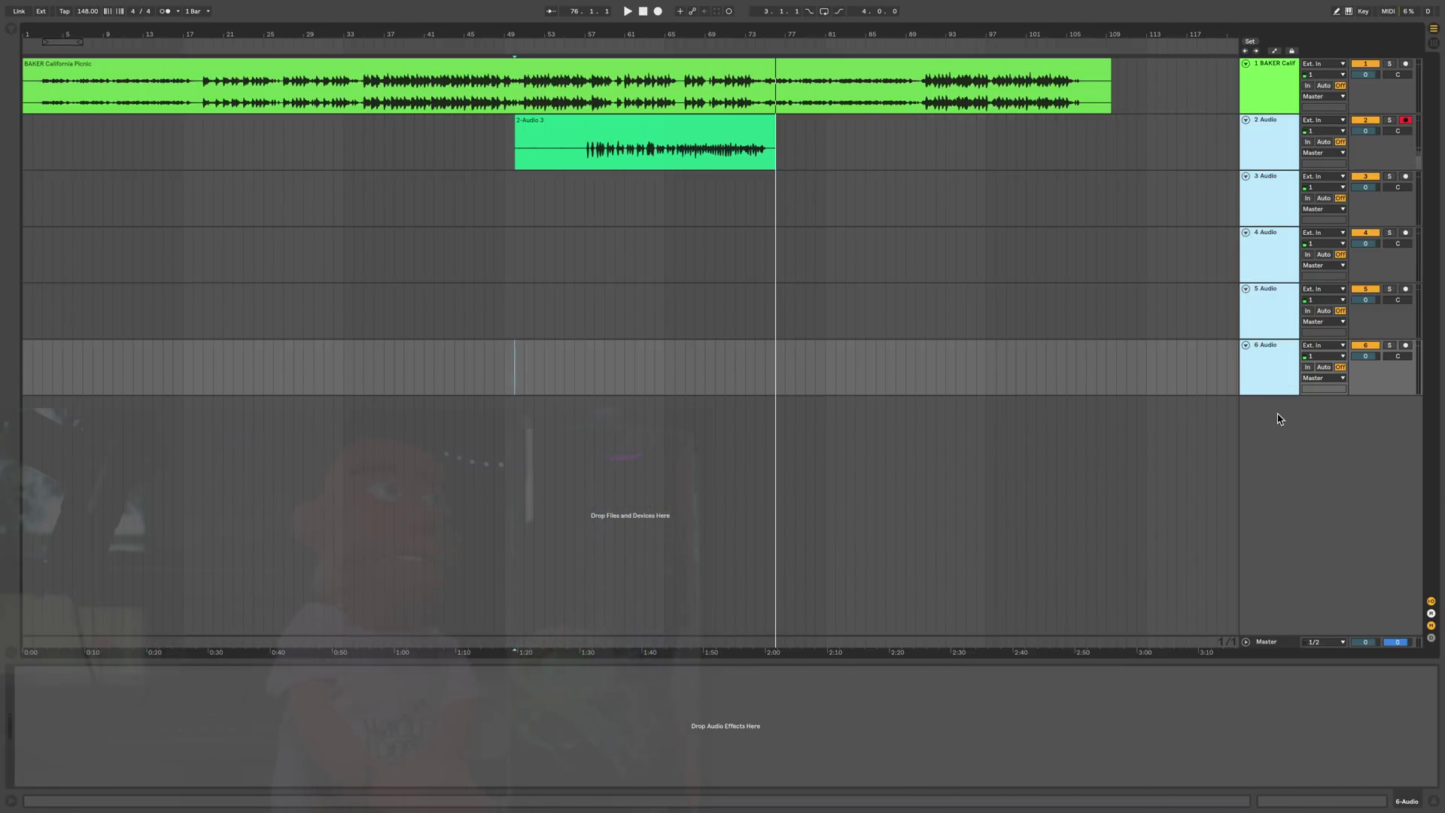
left_click(1276, 361)
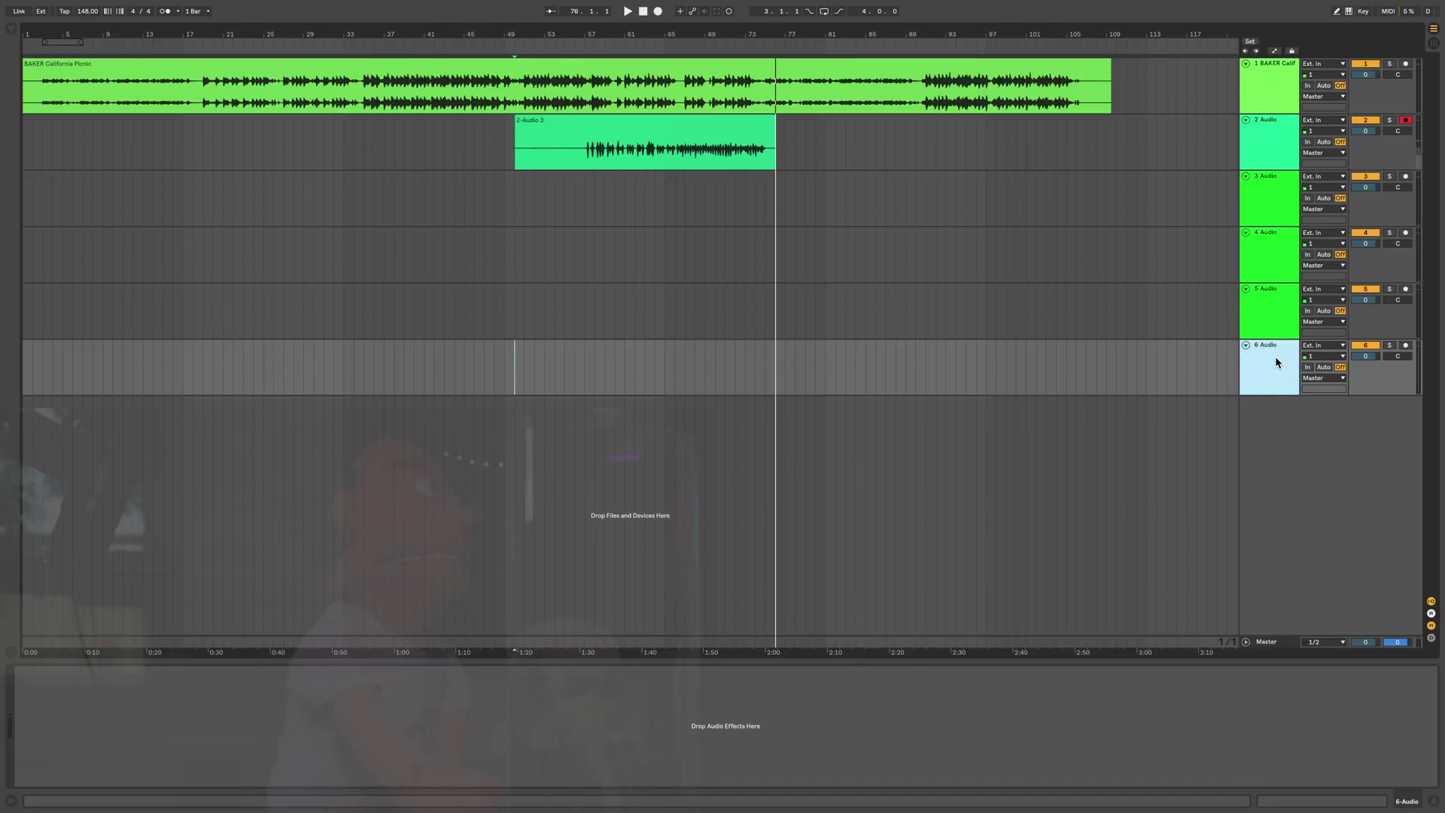
key("Delete")
- Group tracks 2–5 and paste the vocal track's effects chain onto the new 2-Group track
left_click(1276, 130, "shift")
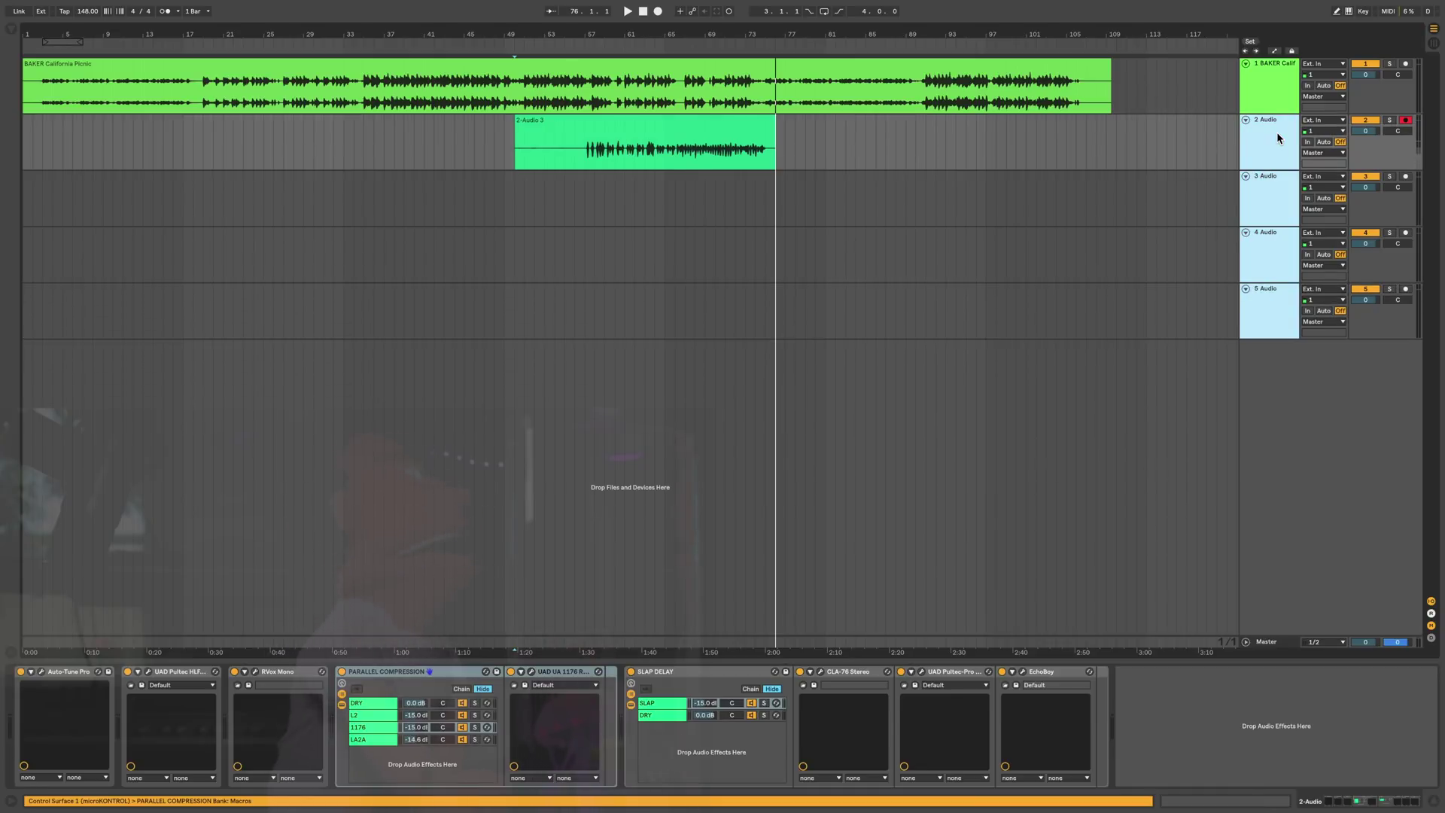
key("ctrl+g")
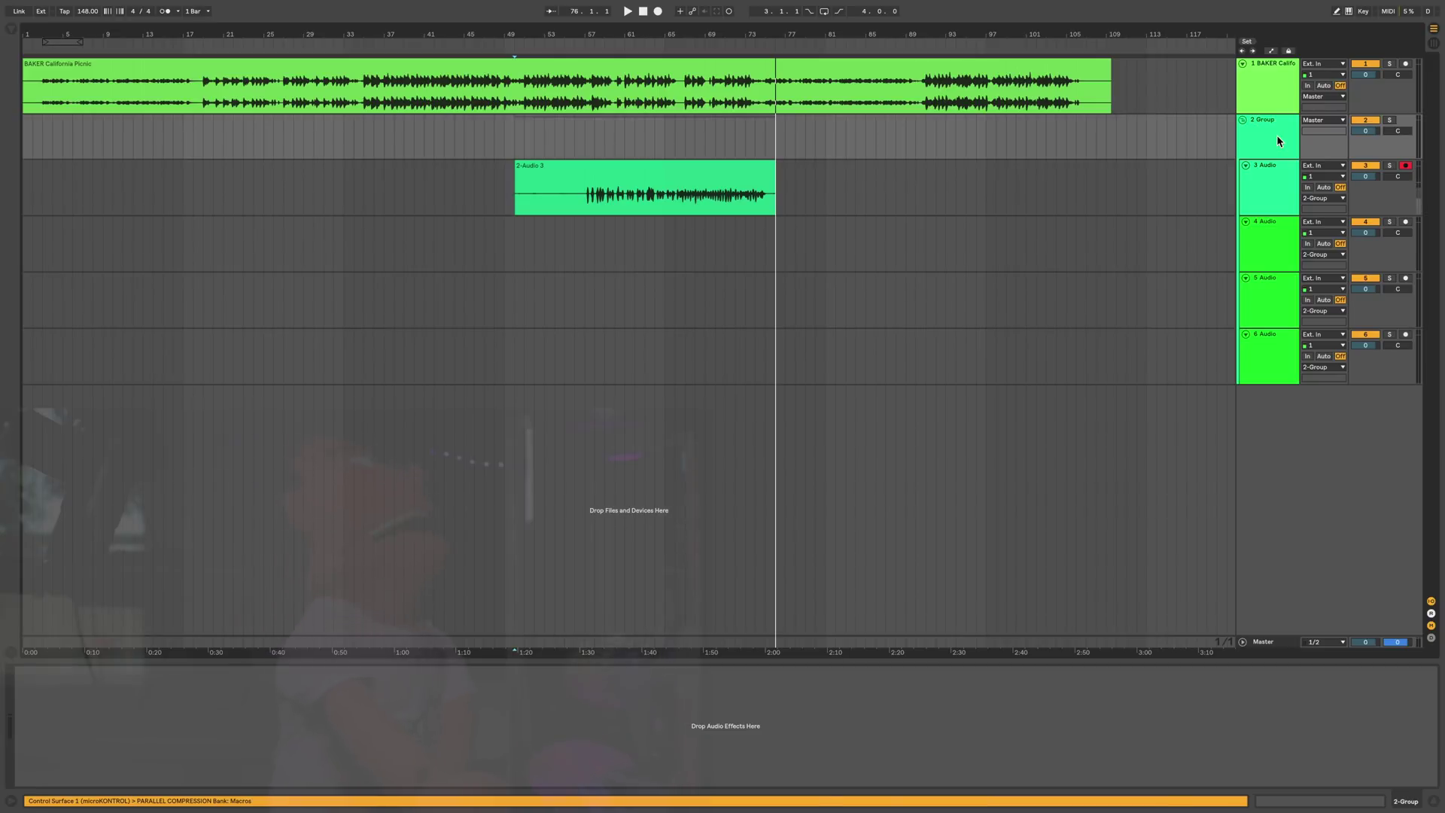
left_click(1262, 189)
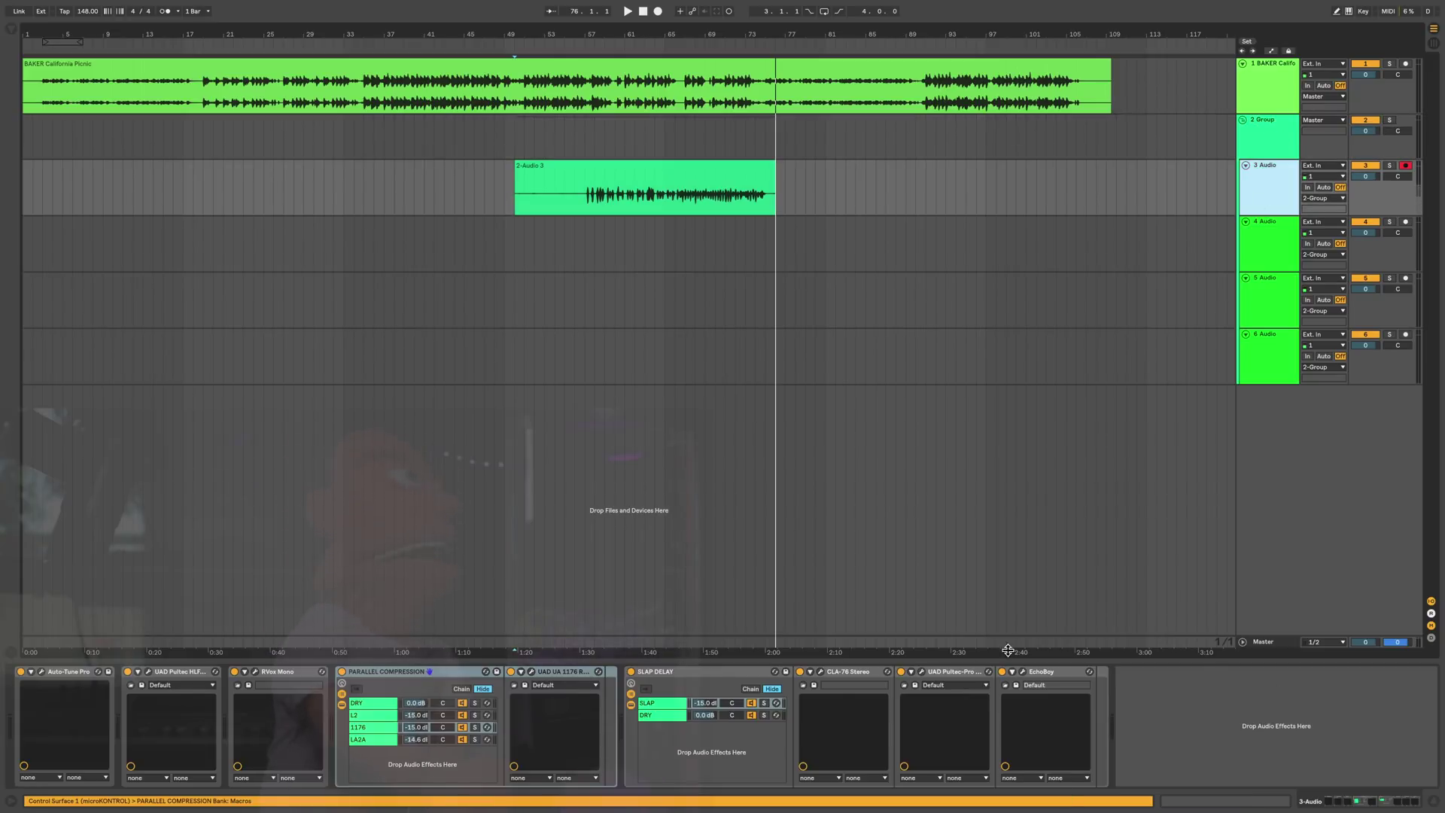
left_click(753, 675)
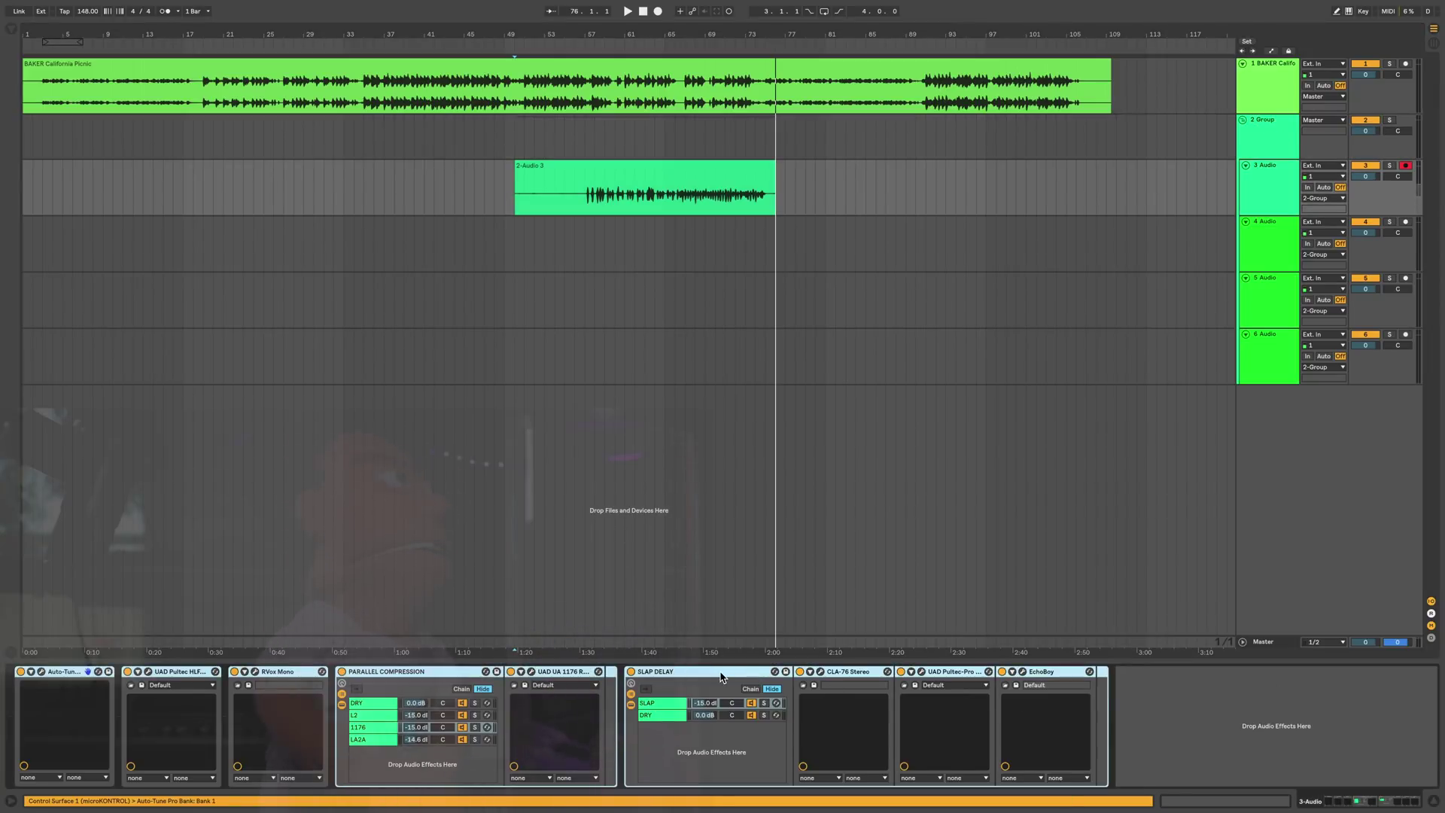
left_click(1268, 128)
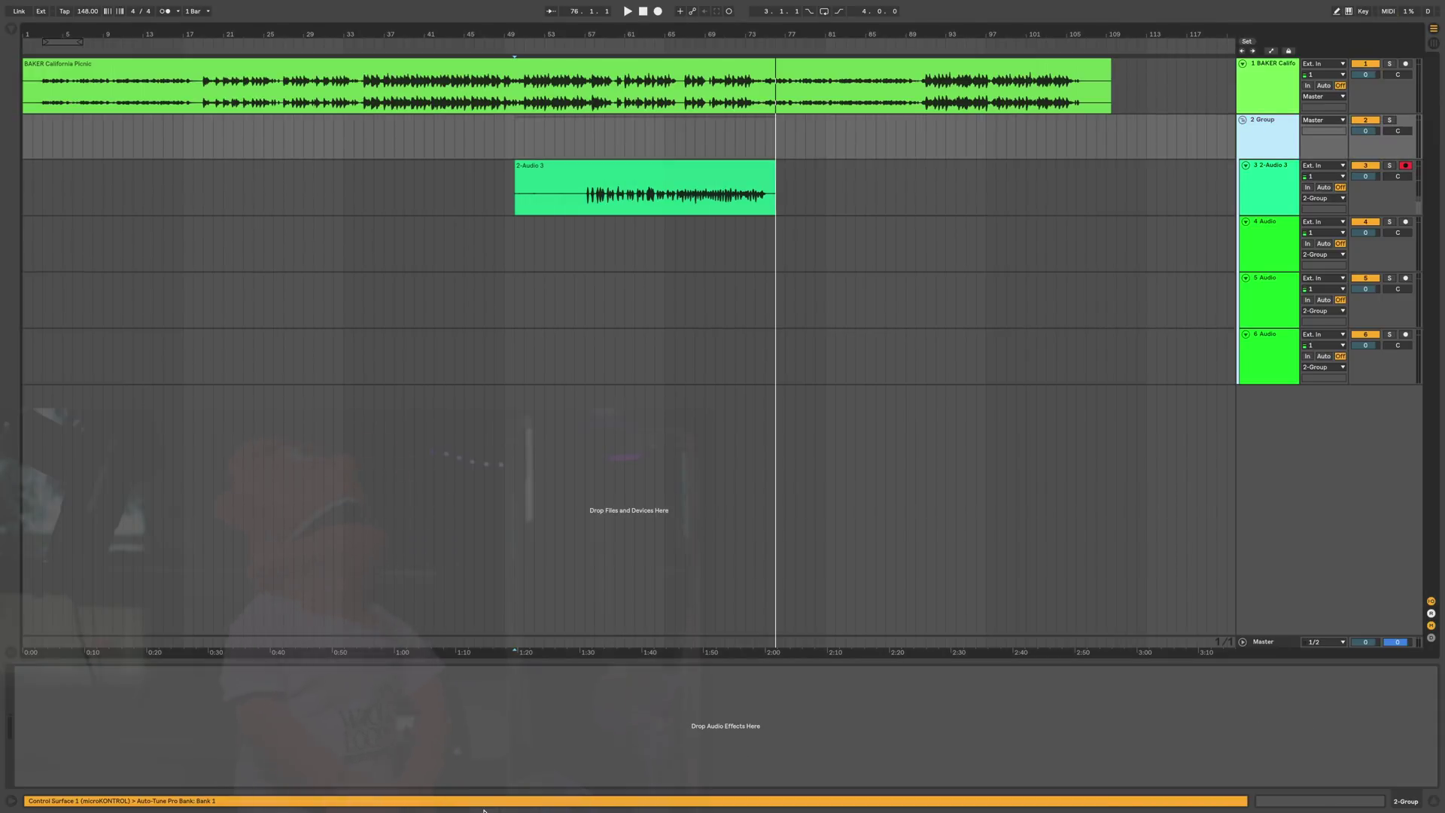
right_click(556, 685)
left_click(561, 686)
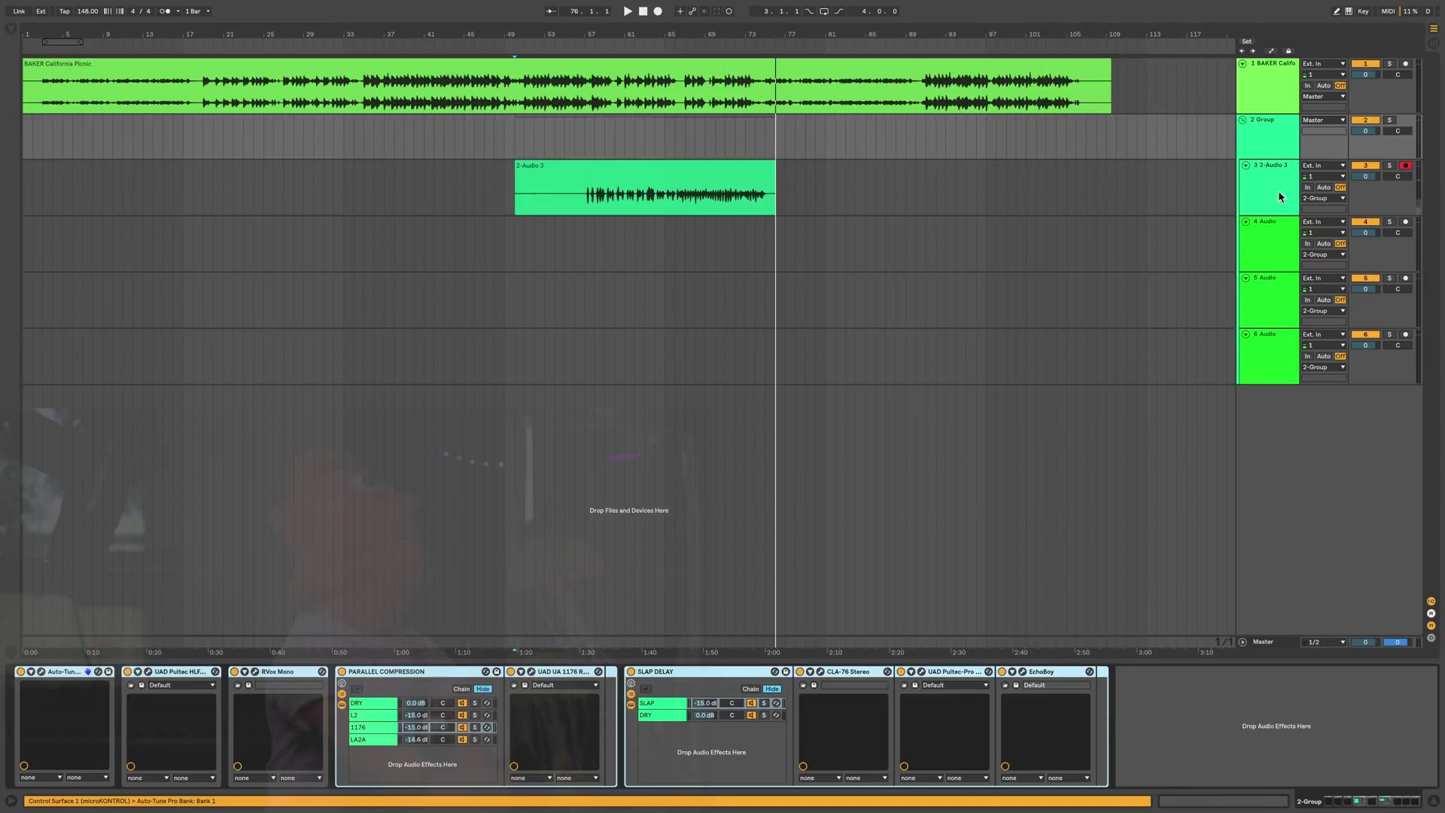
- Move the first recorded vocal clip down to track 4 and name it TAKE 1
left_click(584, 183)
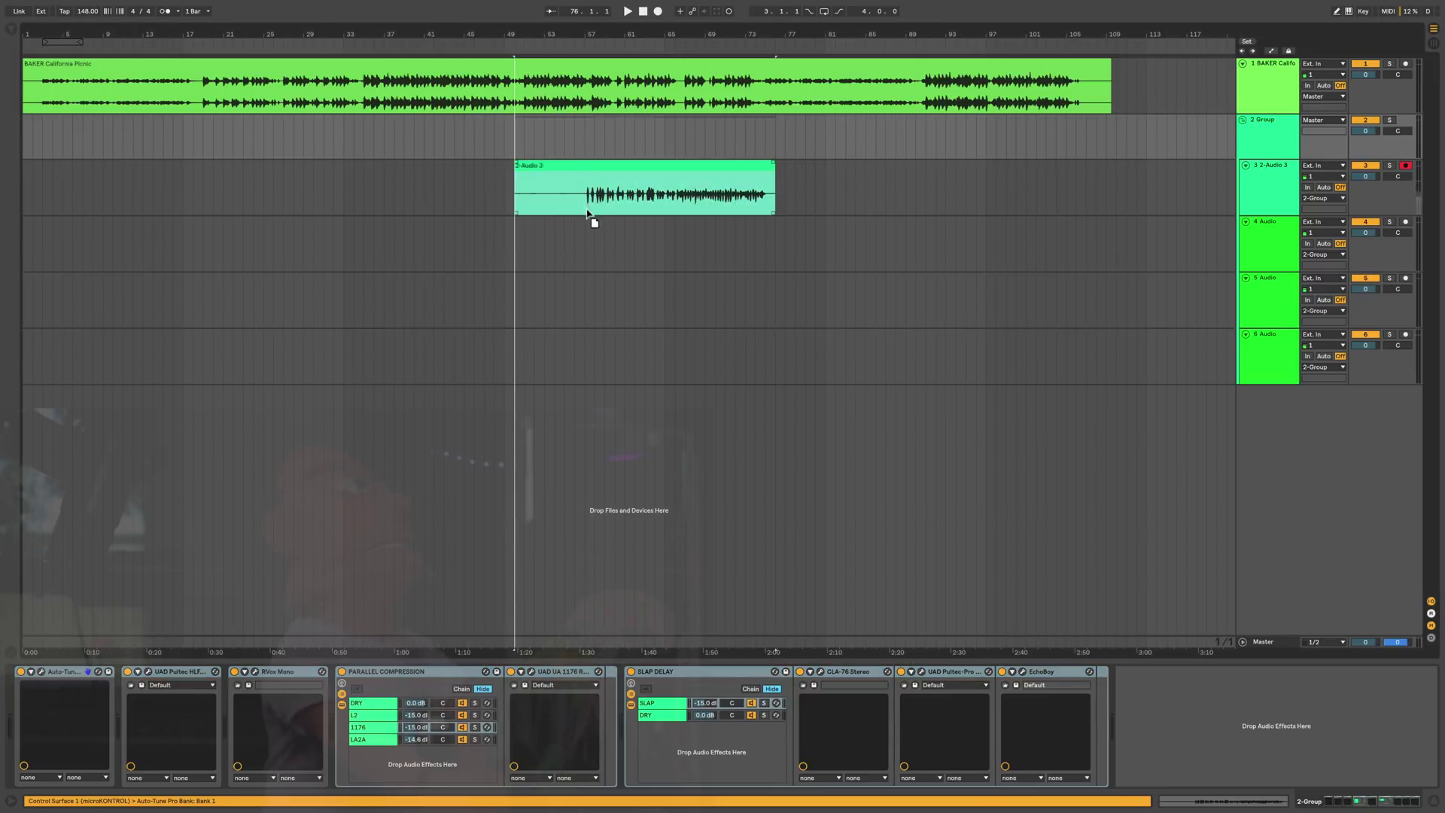
left_click_drag(588, 213, 591, 223)
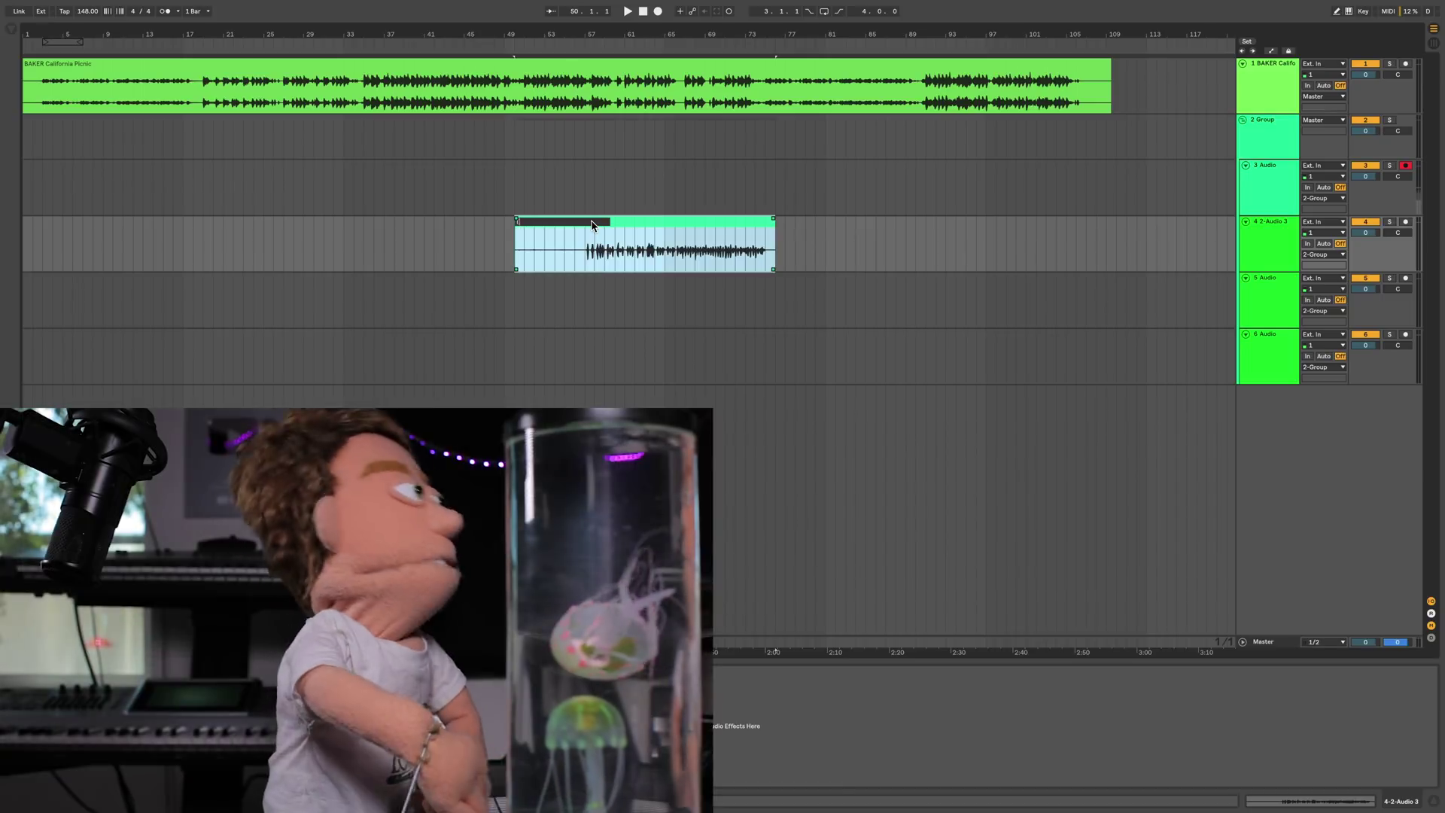
type("TAKE")
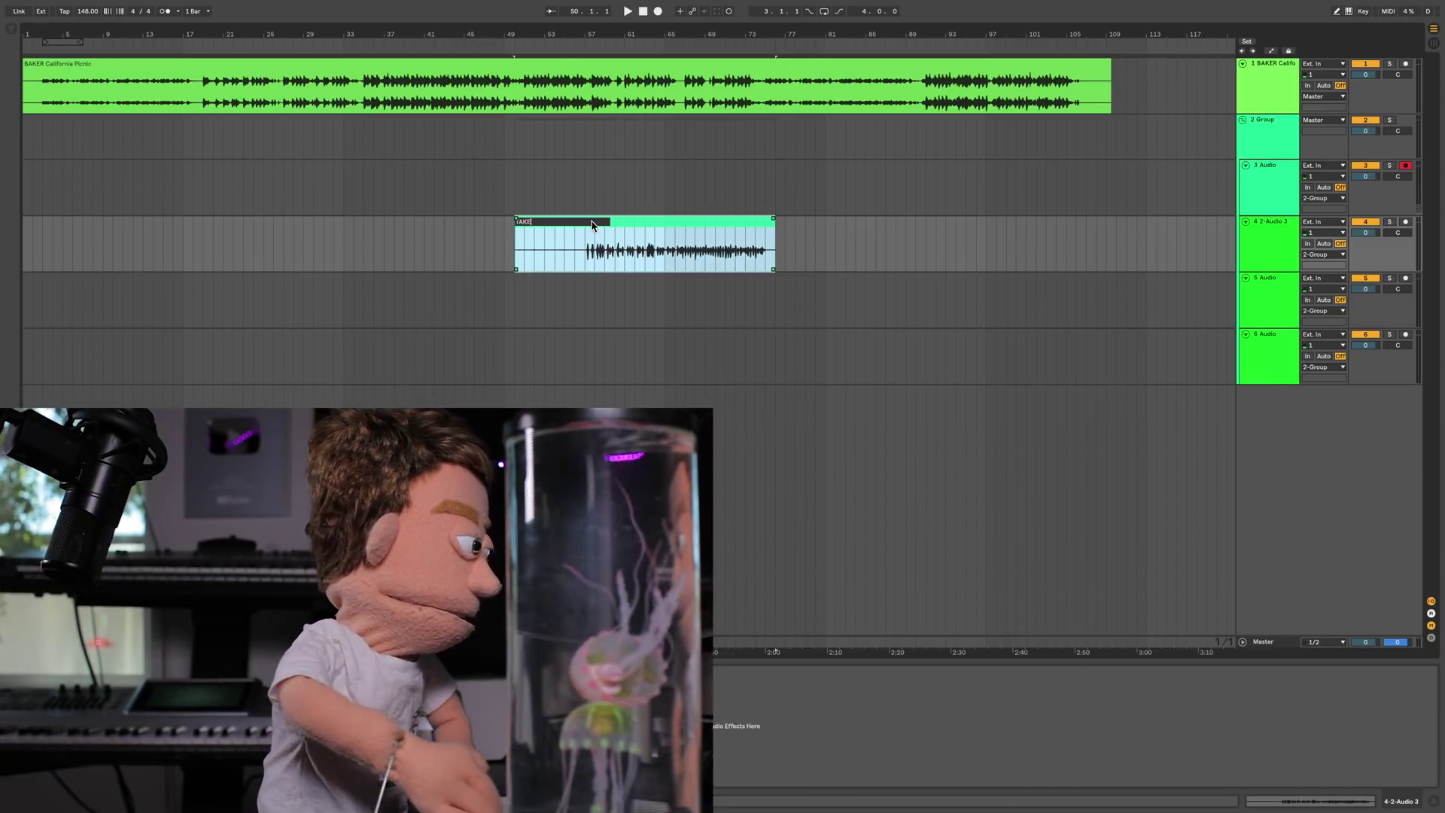
type(" 1")
key("Return")
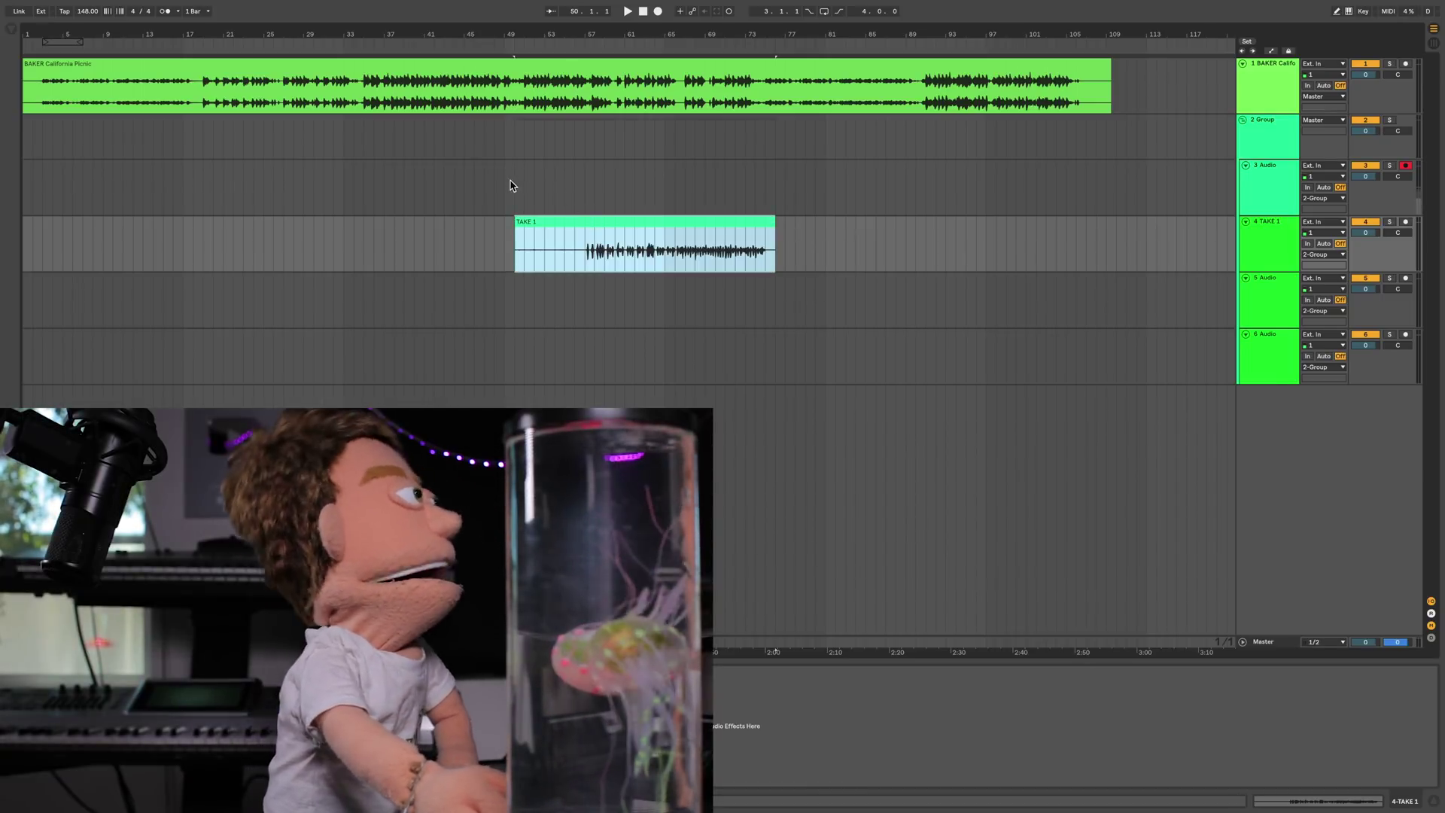
- Deactivate tracks 4, 5 and 6 and turn on input monitoring for track 3
left_click(562, 182)
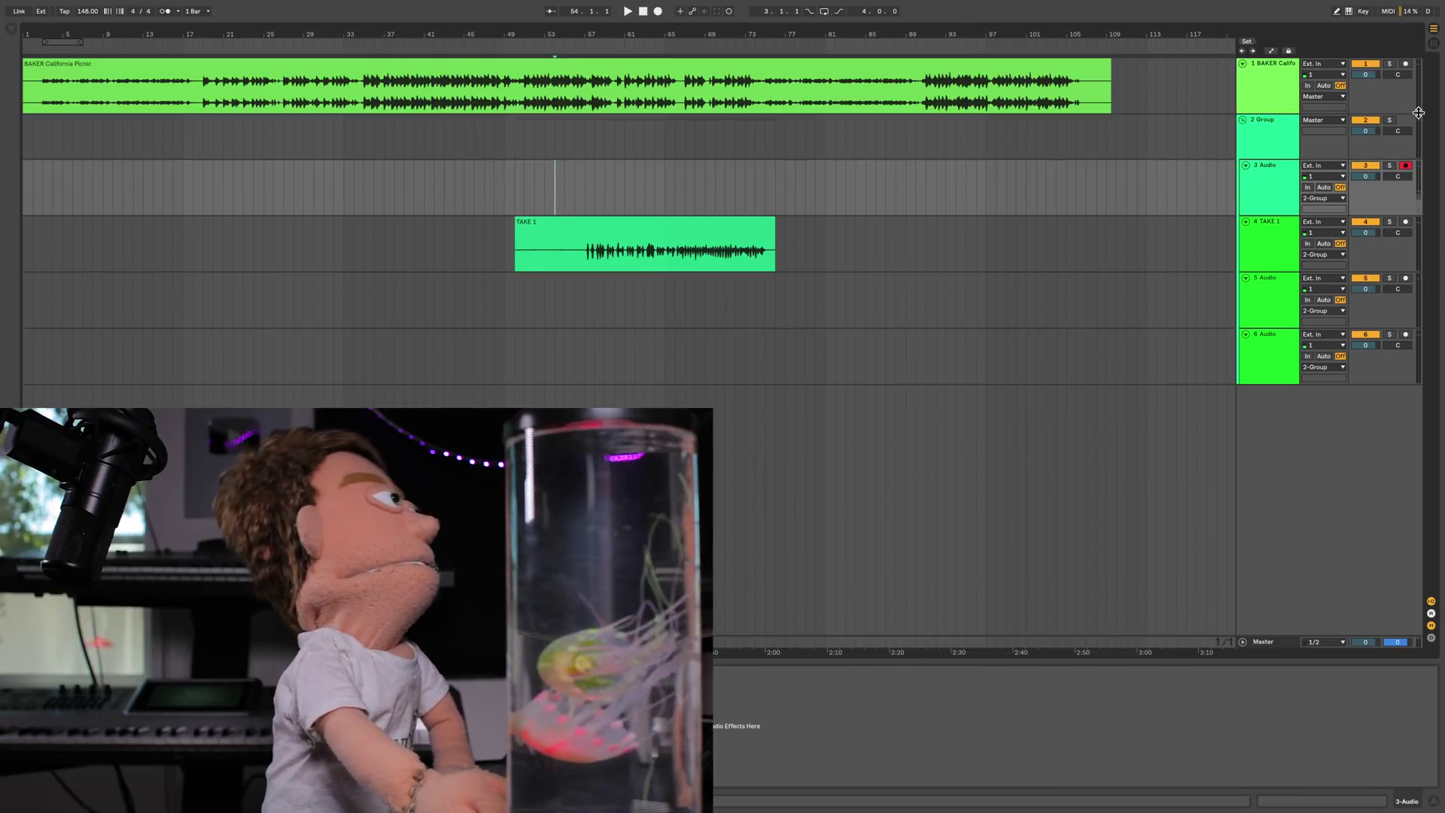
left_click(1368, 223)
left_click(1365, 278)
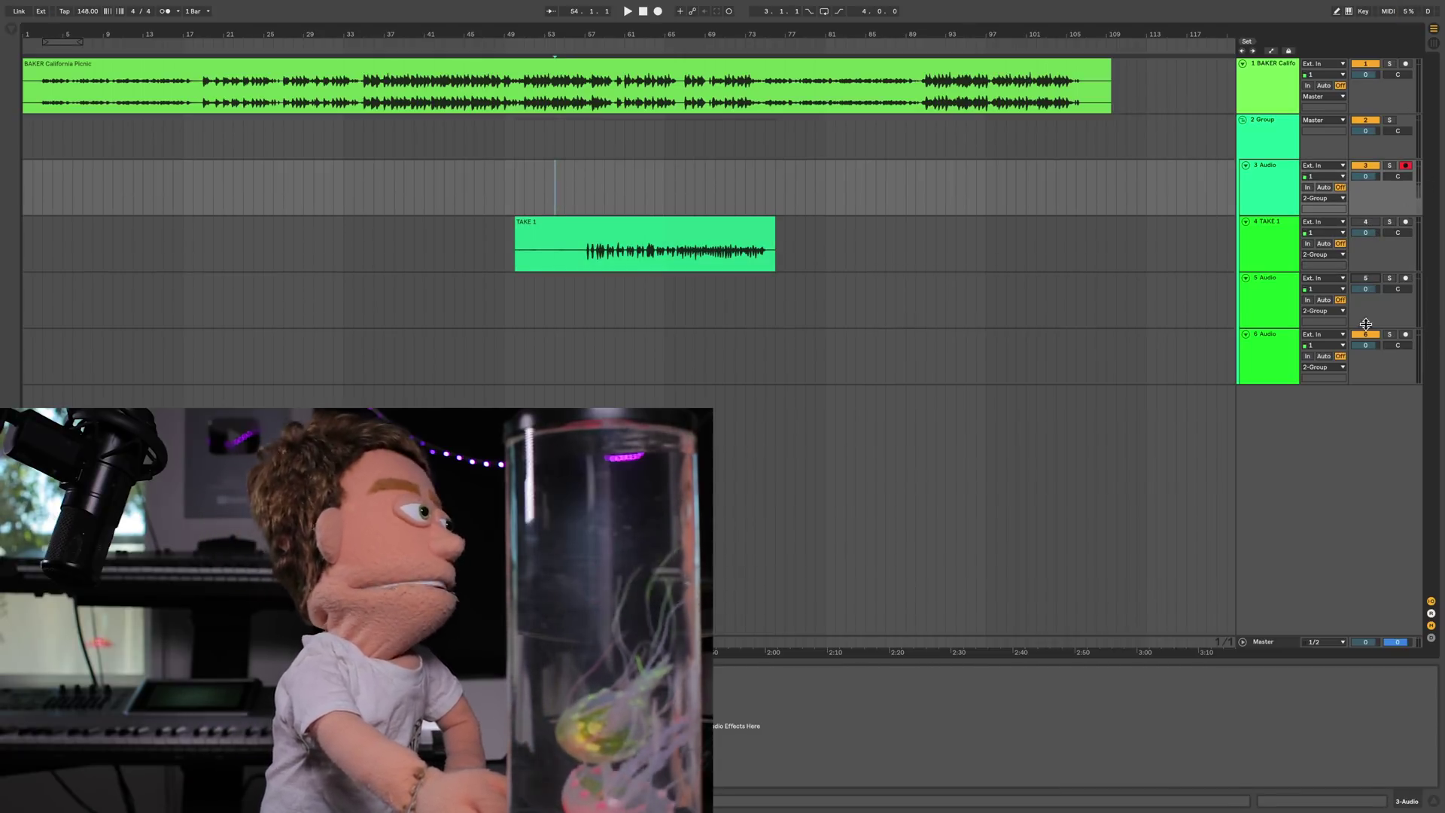
left_click(1366, 334)
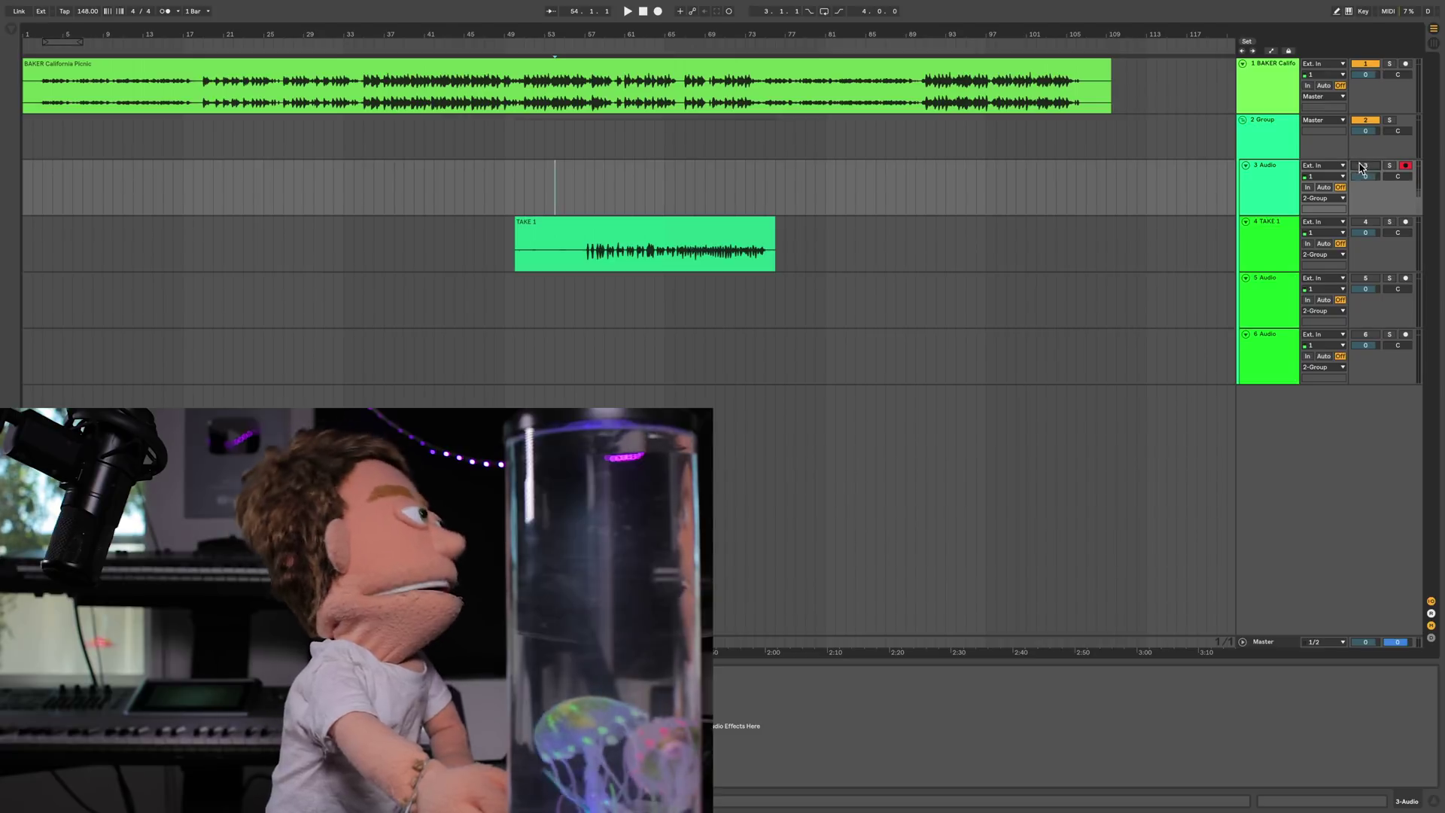
left_click(1325, 186)
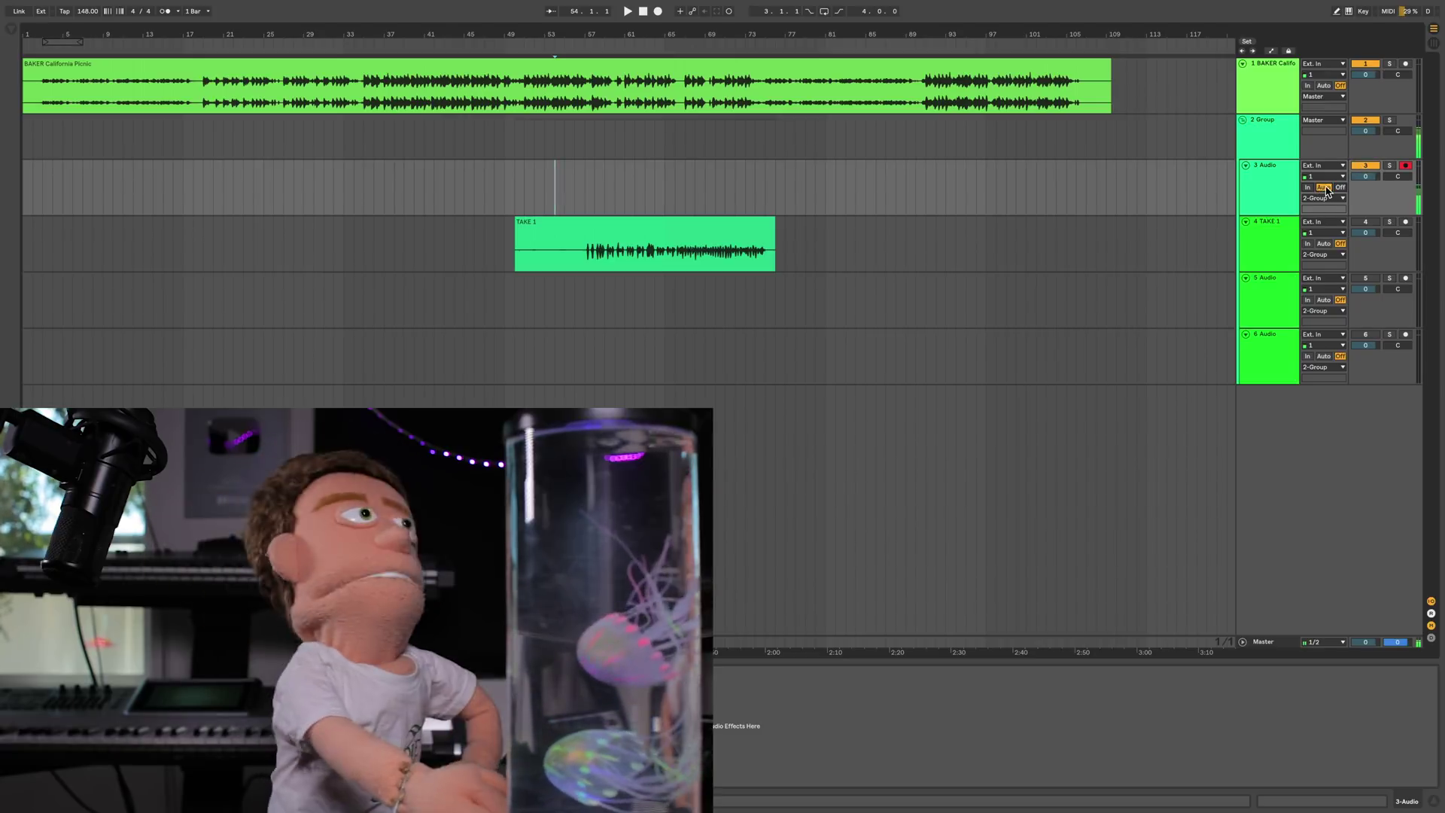
left_click(1341, 187)
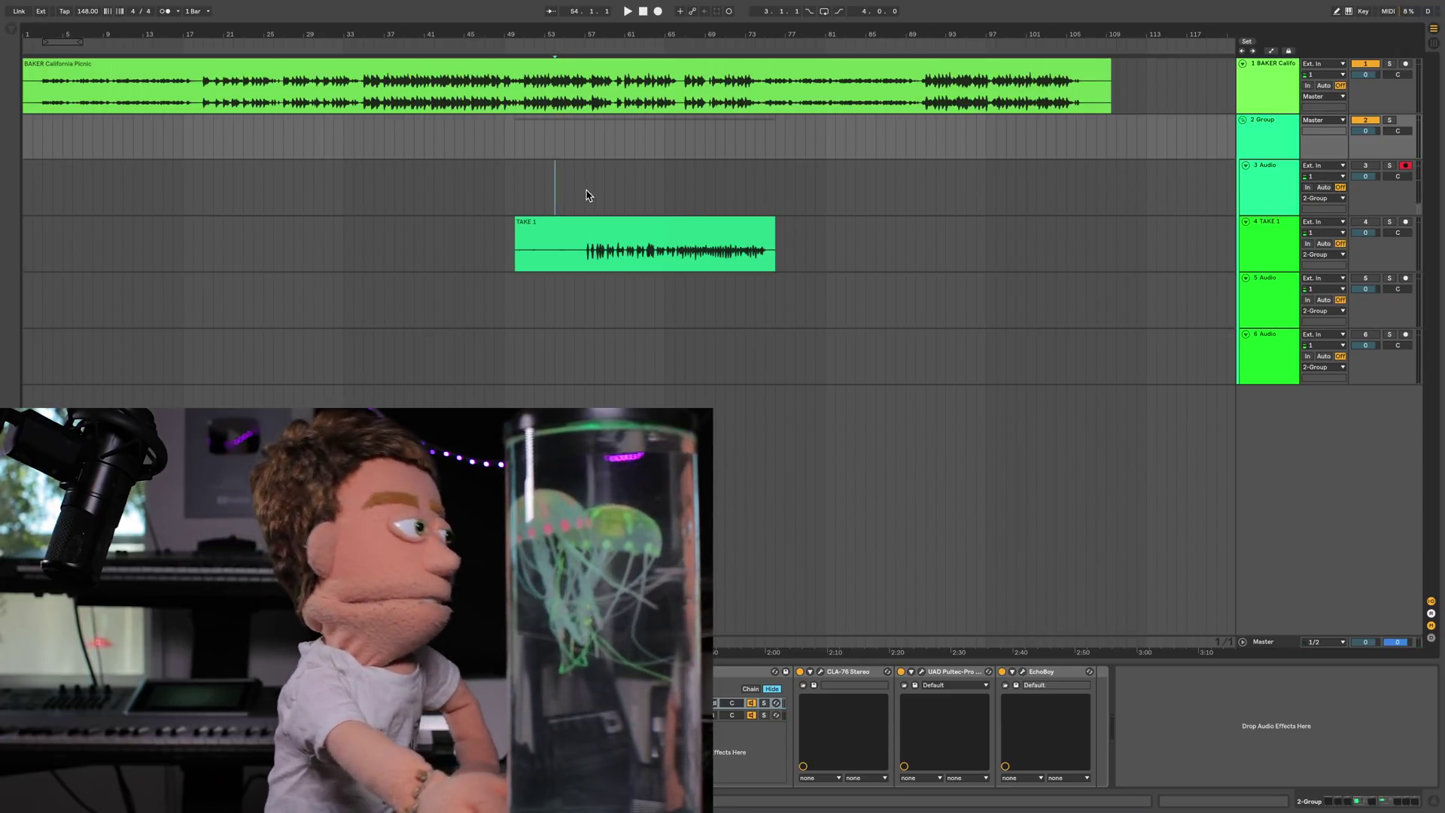
- Start recording a second vocal take on track 3 from around bar 53
key("F9")
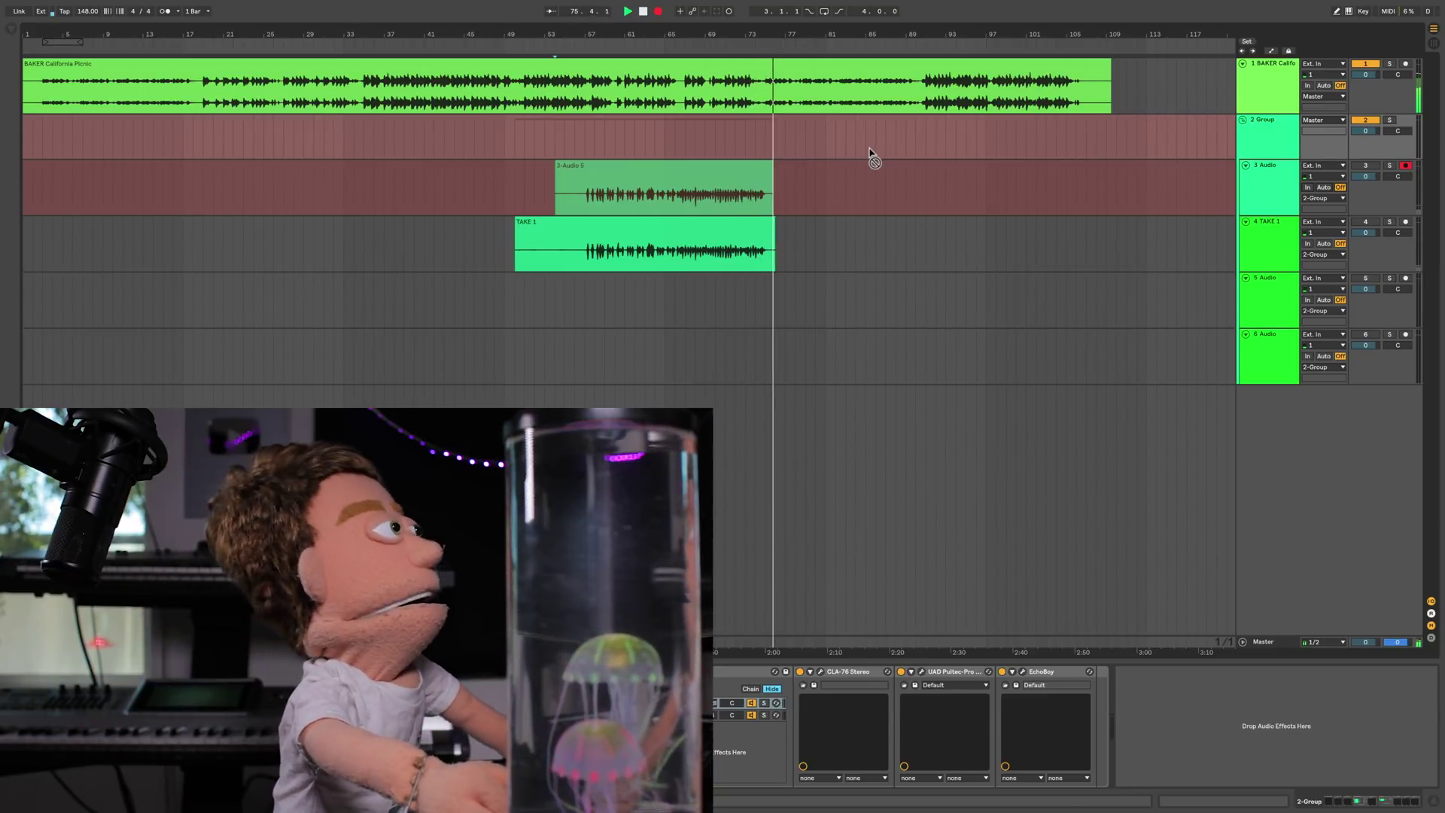
- Stop the second take, copy it to track 5 as TAKE 2, and record a third take on track 3
key("F9")
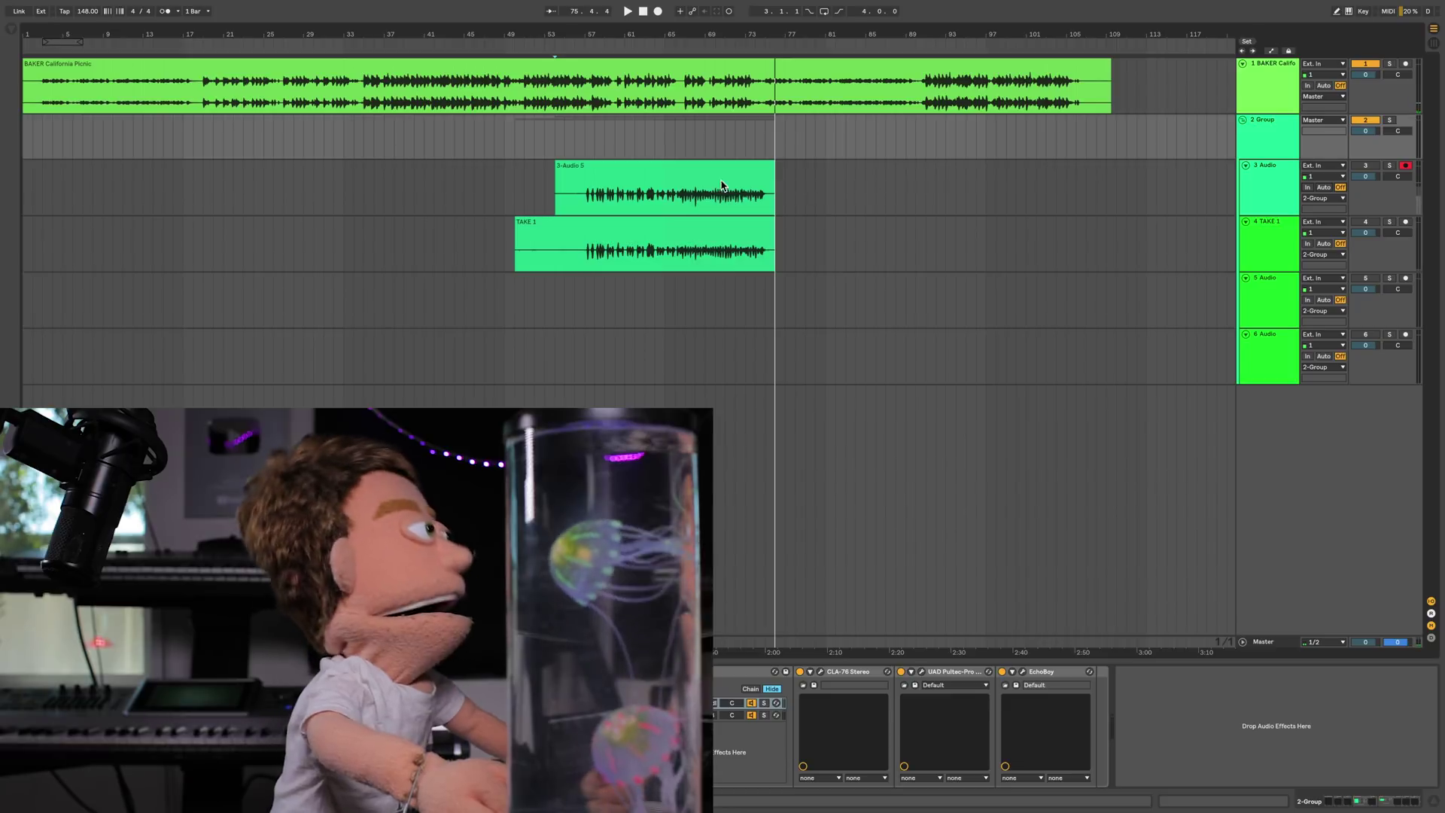
key("space")
left_click_drag(698, 171, 700, 278)
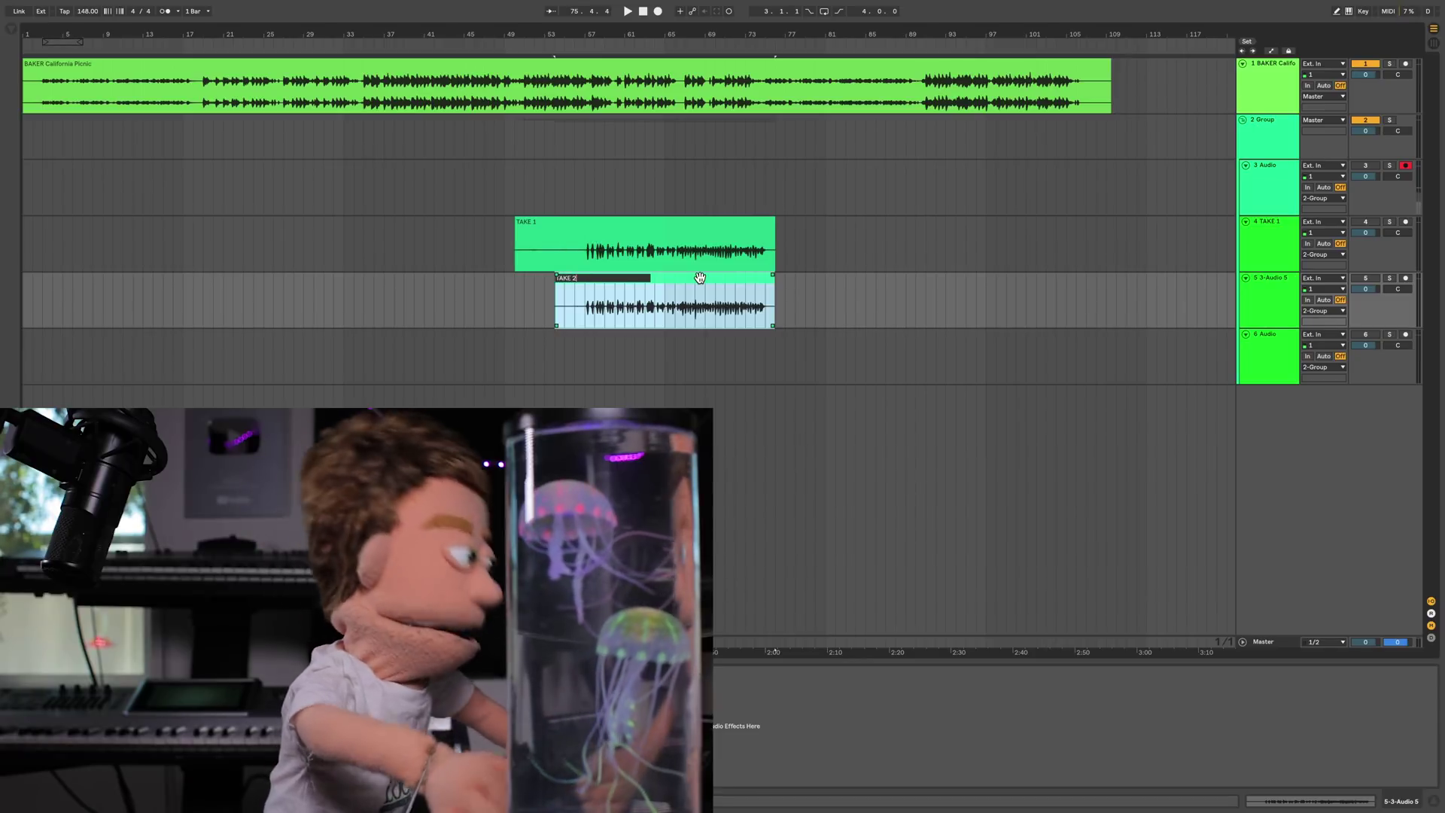
key("Return")
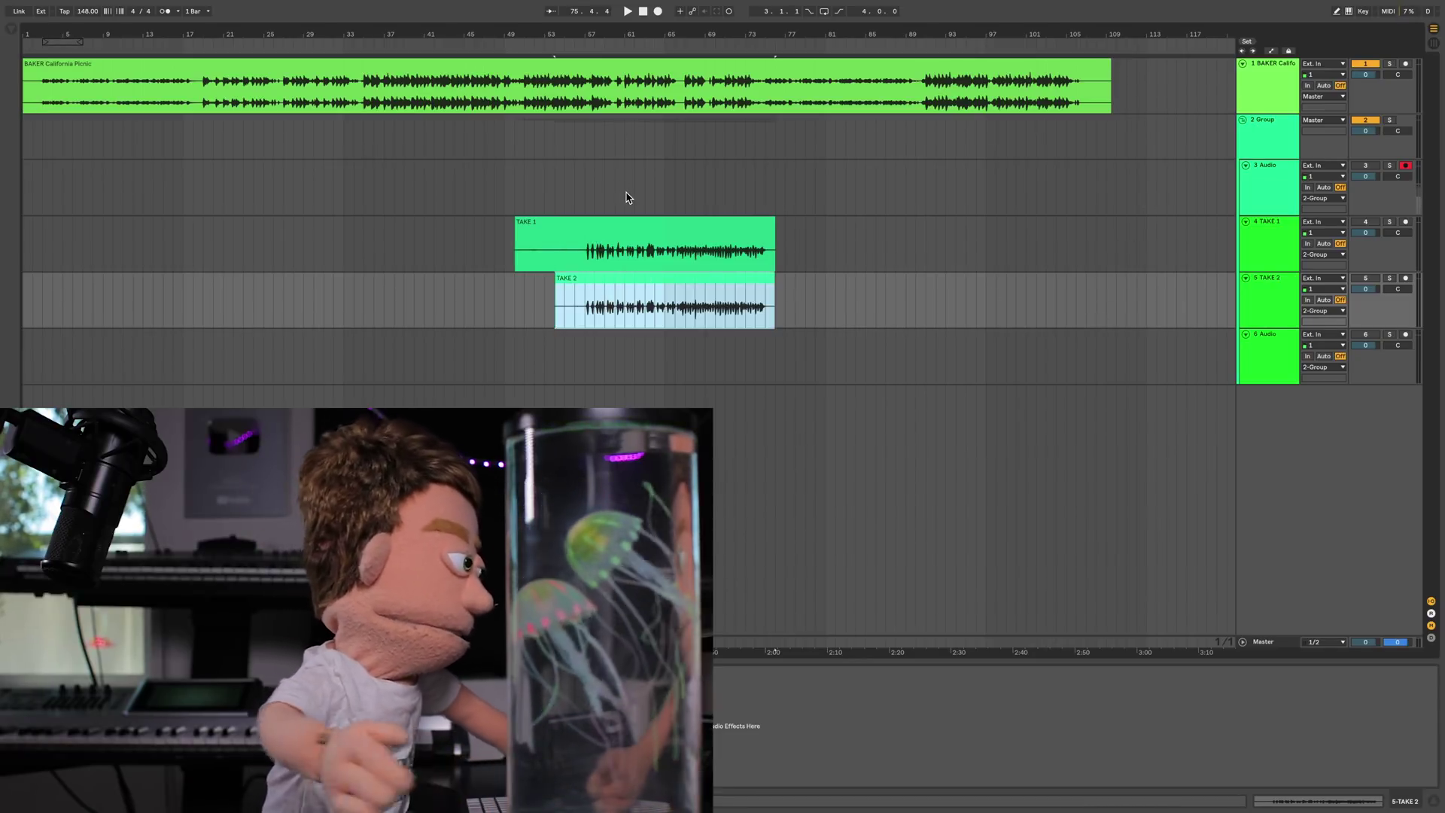
key("F9")
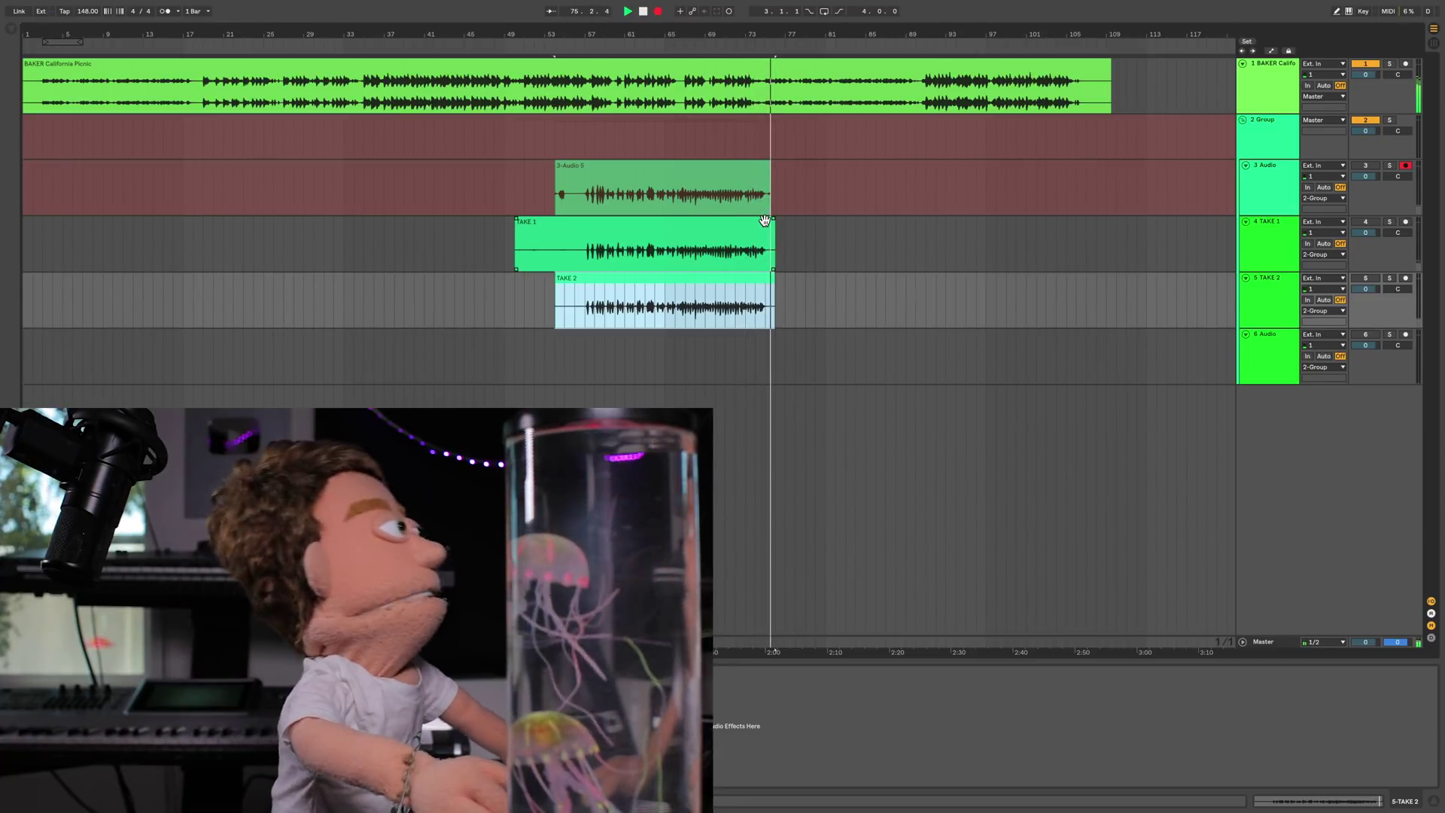
- Stop recording and delete the silent lead-in across the three vocal take tracks
key("space")
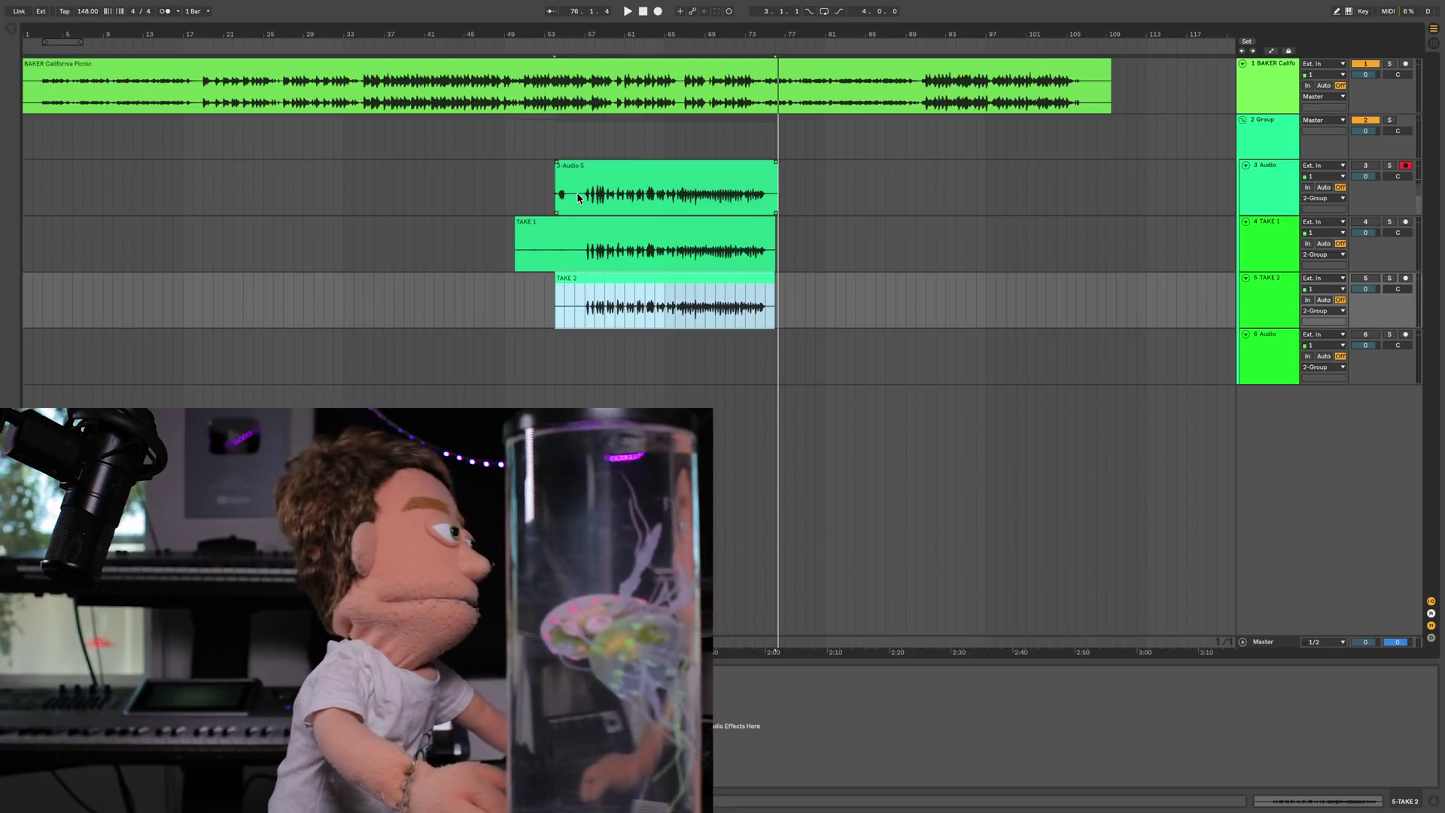
left_click_drag(579, 198, 496, 337)
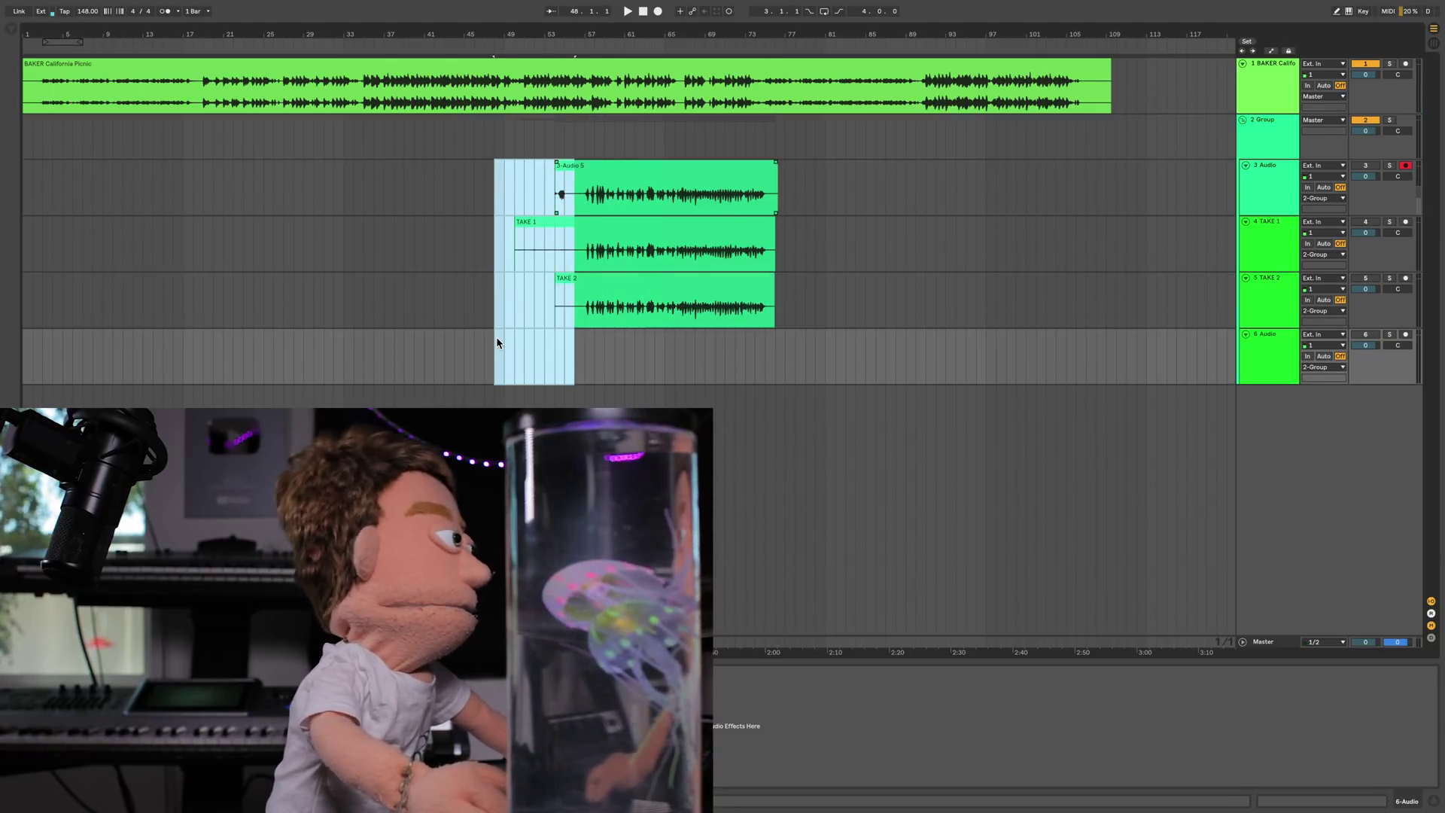
key("Delete")
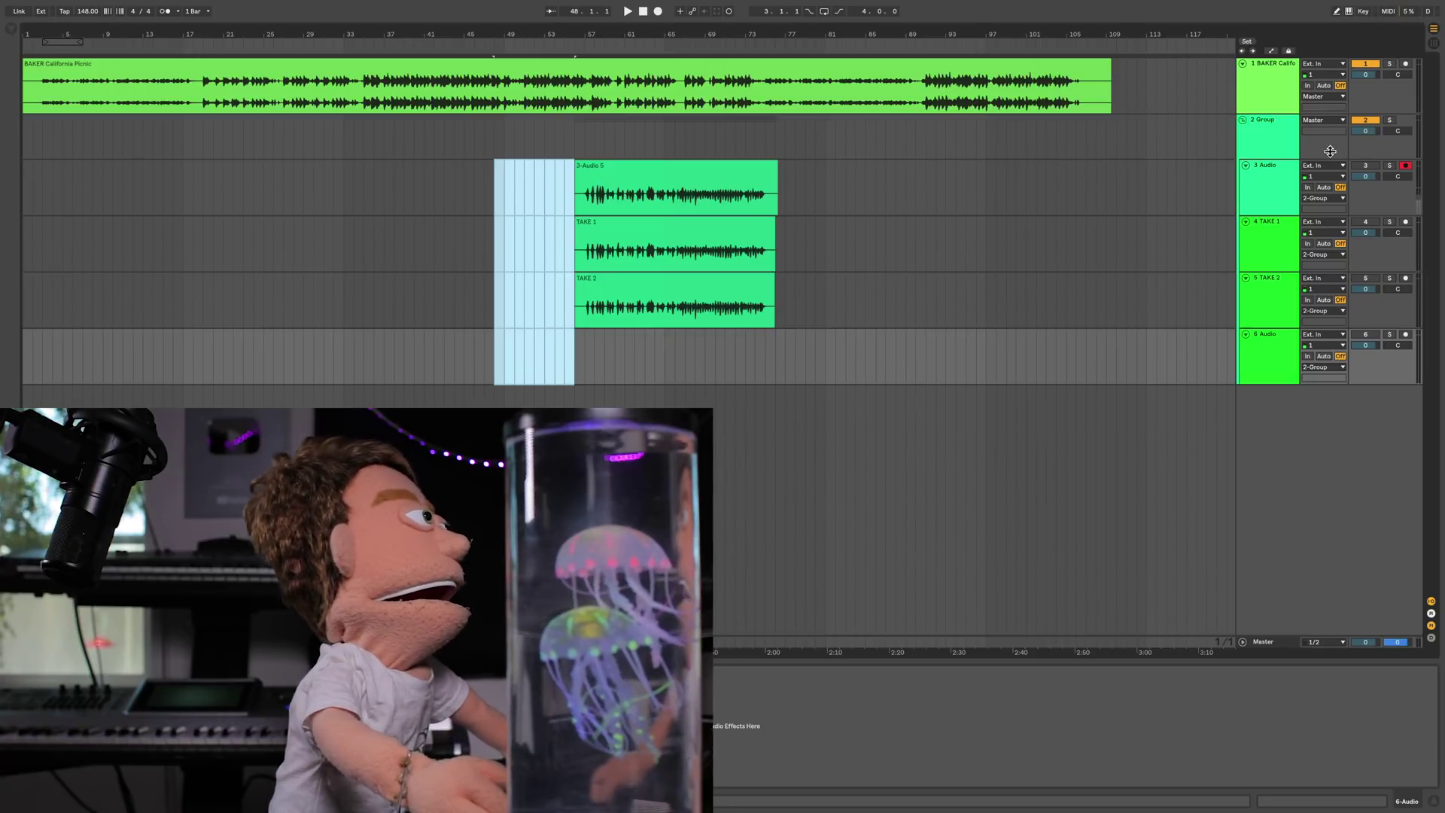
- Zoom in on the takes, unmute track 3, and set the start position to bar 57
left_click_drag(578, 32, 578, 32)
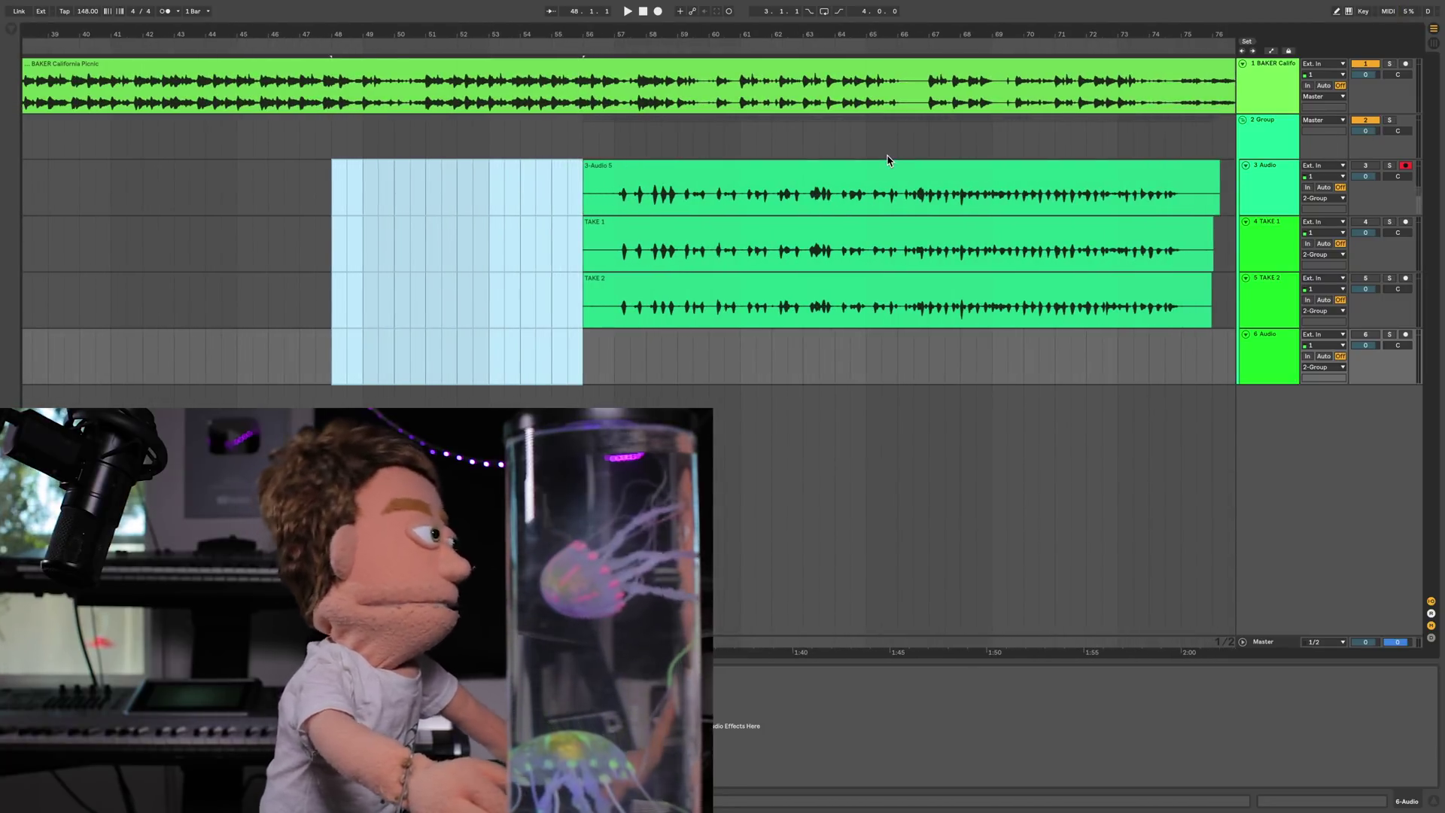
left_click(1369, 166)
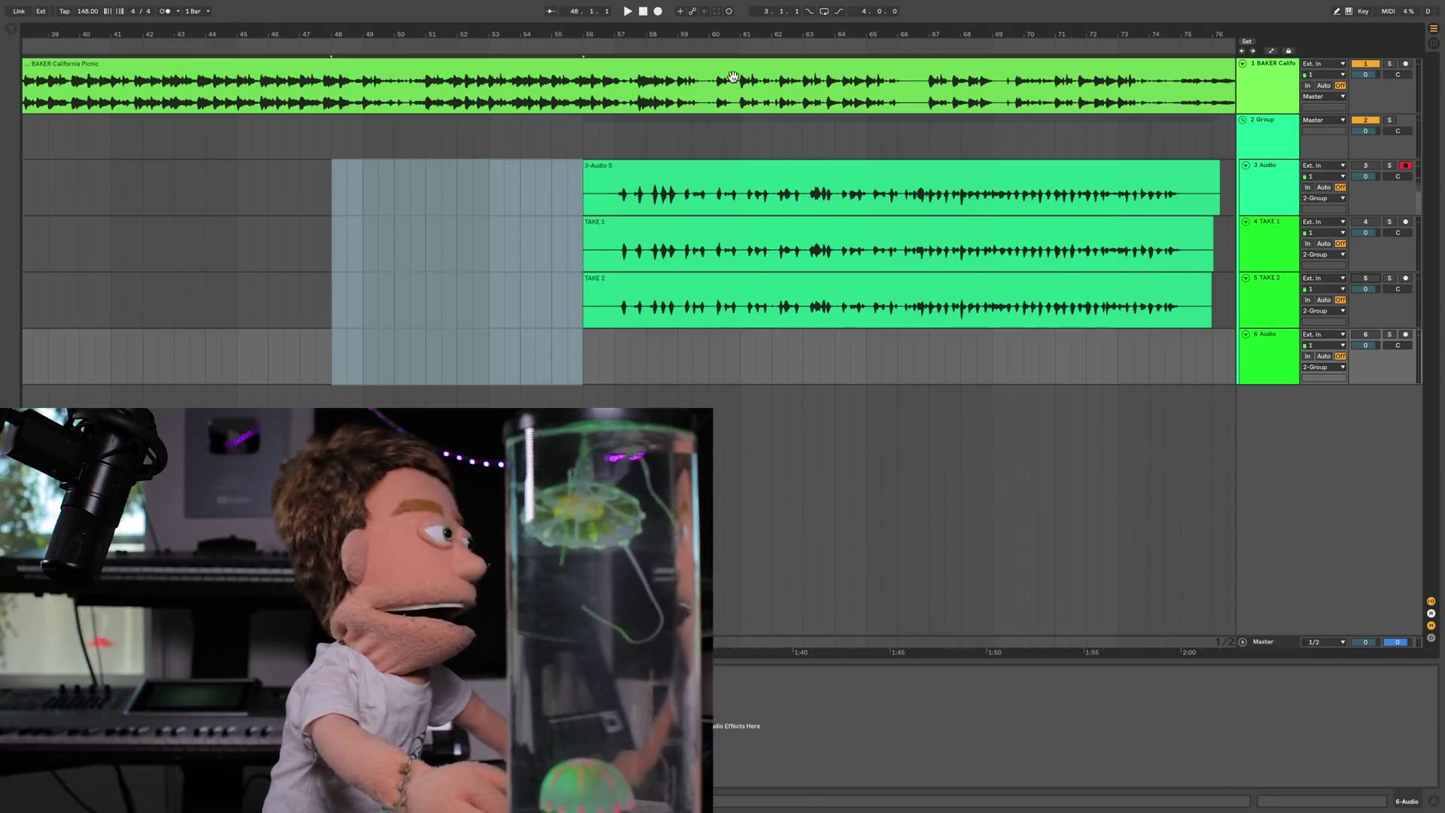
left_click_drag(732, 31, 706, 32)
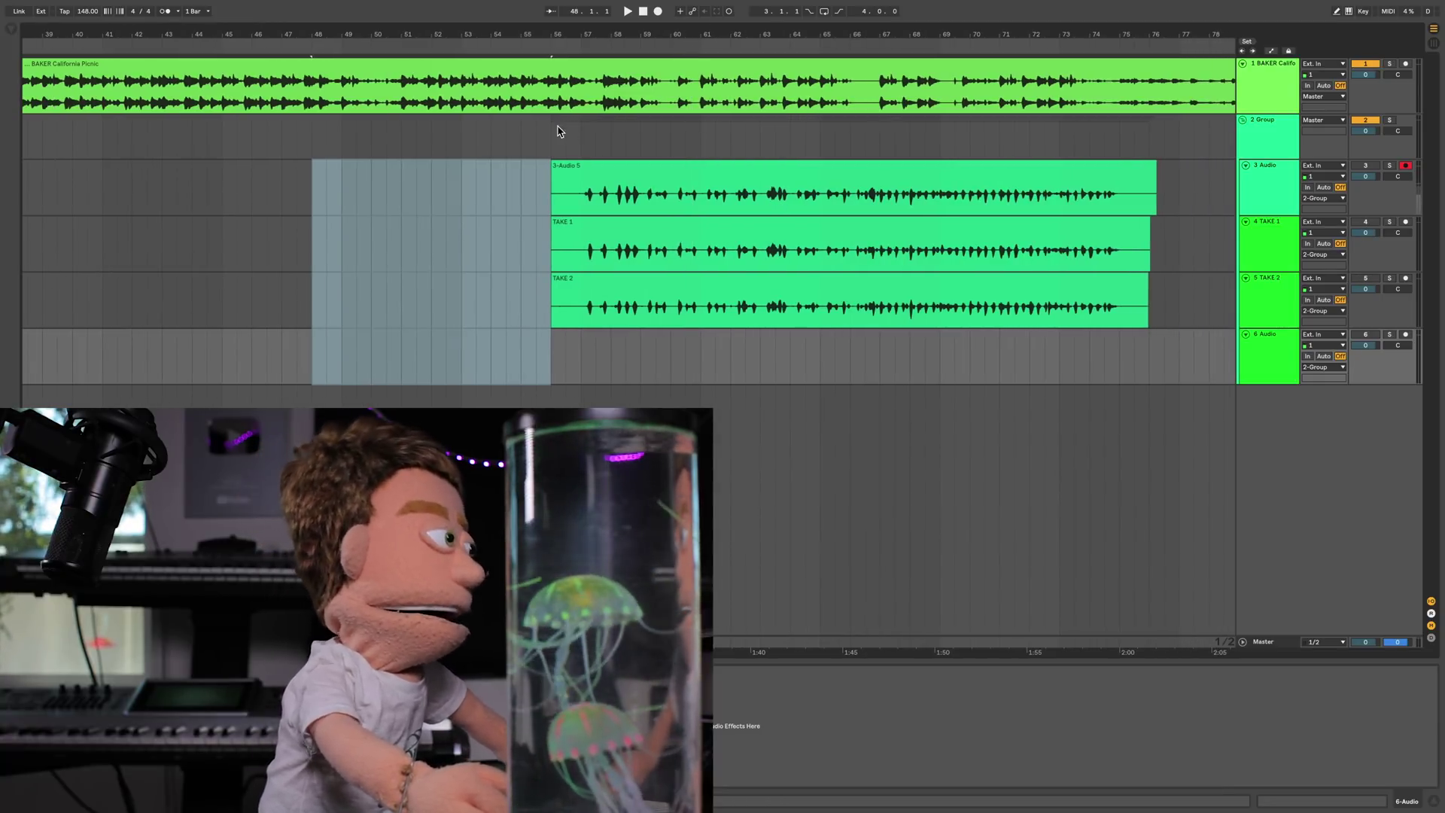
left_click_drag(580, 201, 537, 299)
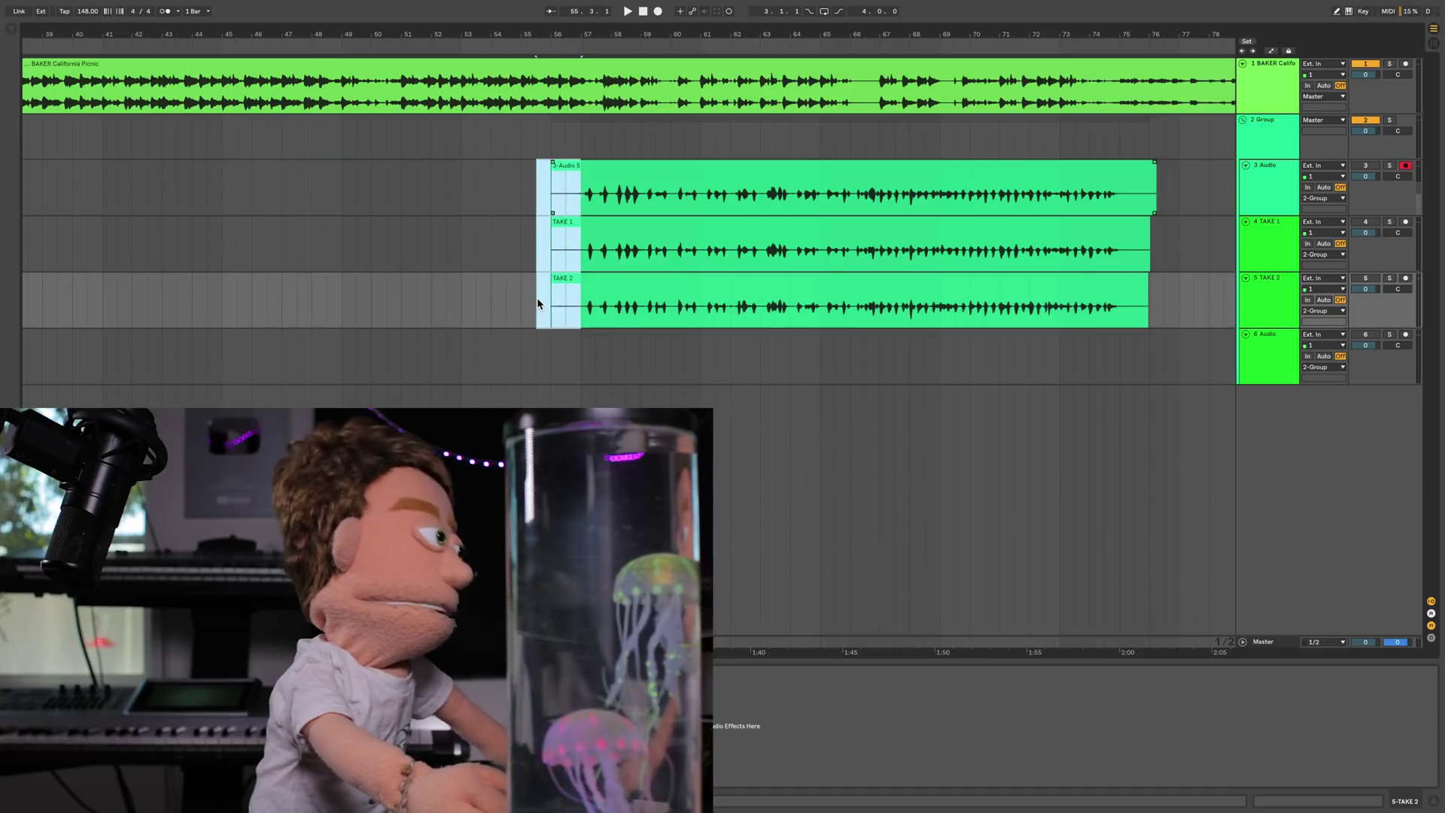
left_click(580, 210)
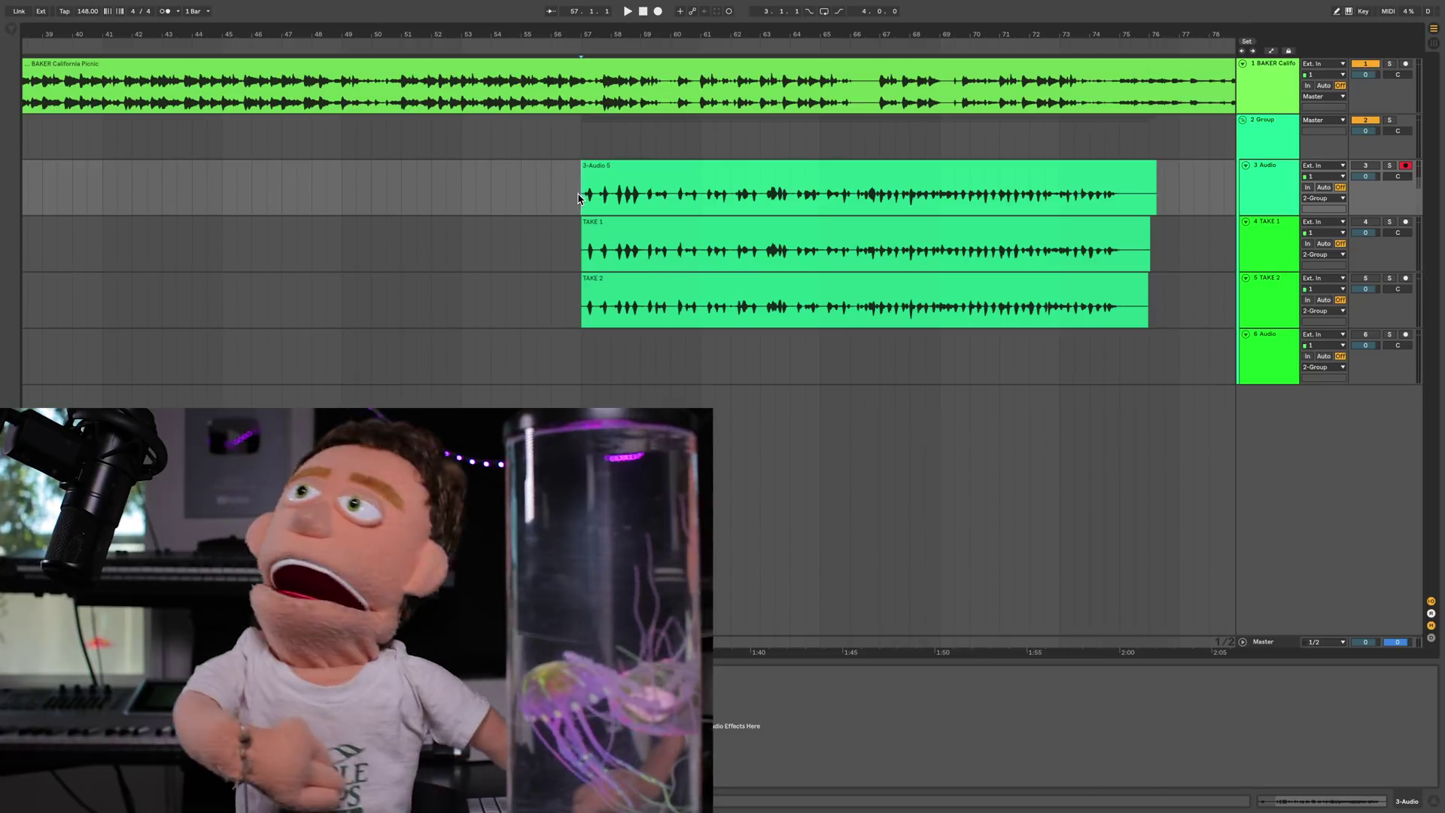
left_click(667, 175)
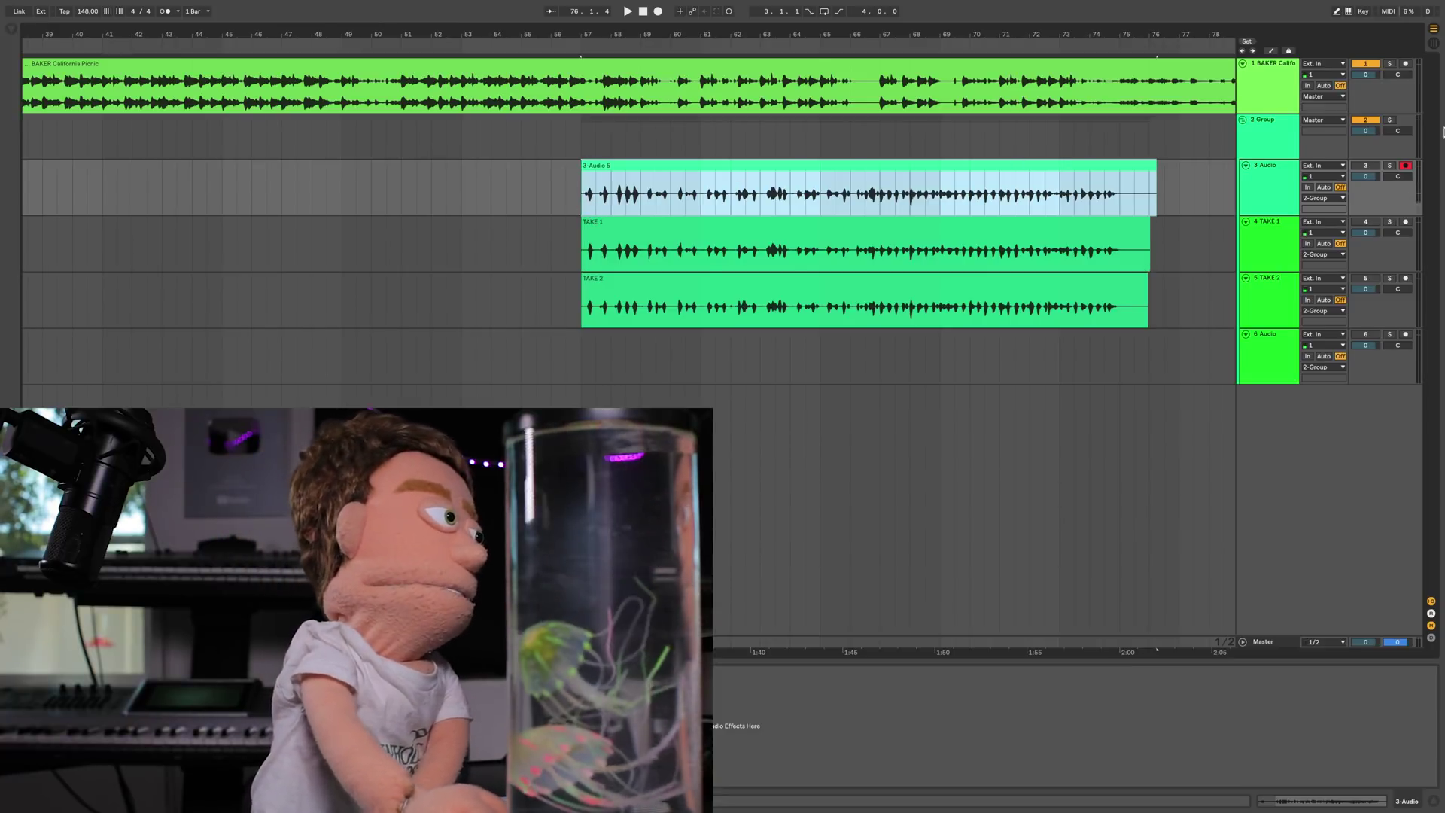
- Solo track 3 to audition the new take and lower the vocal group to about -5.2 dB
left_click(1391, 165)
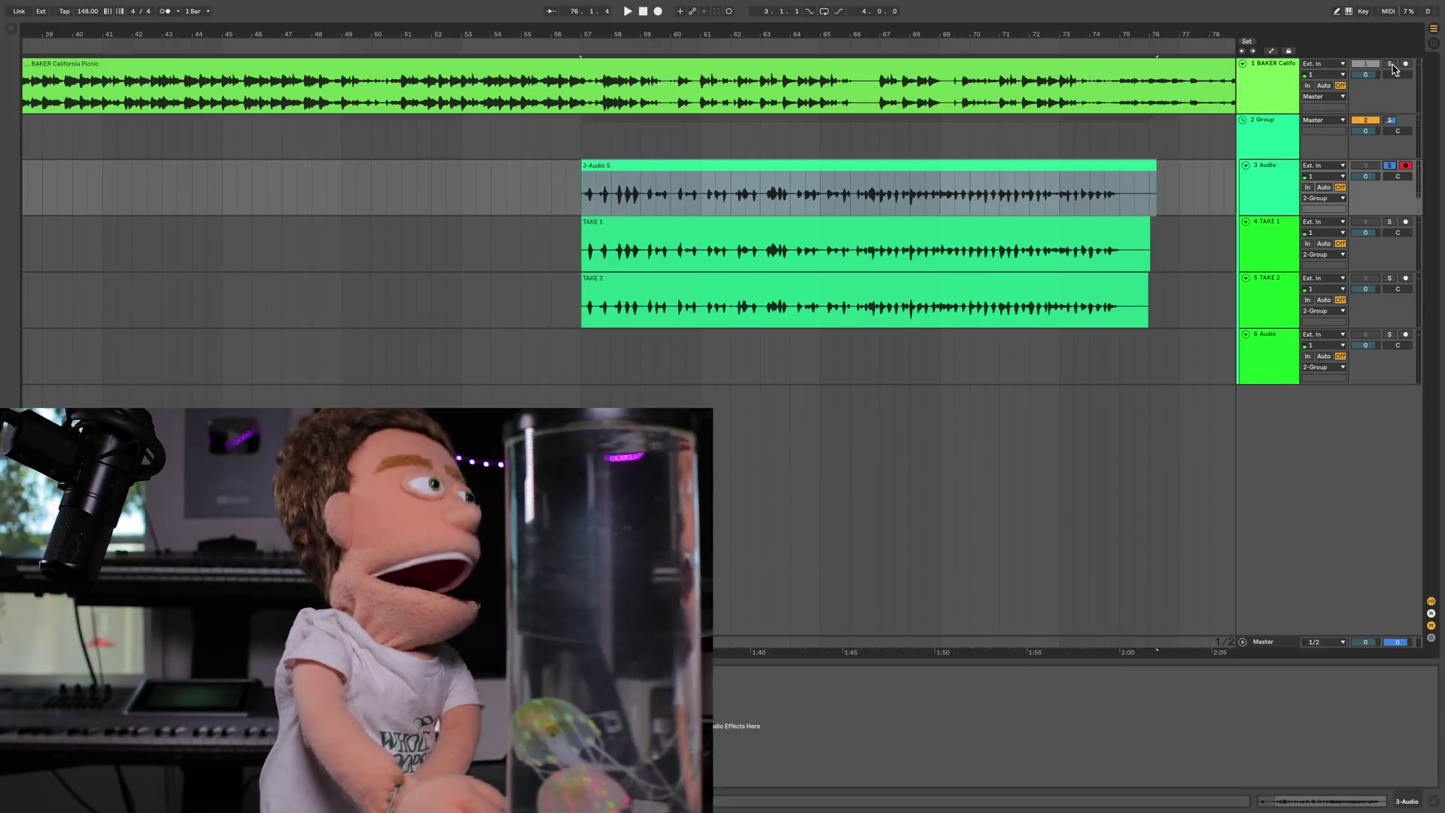
key("space")
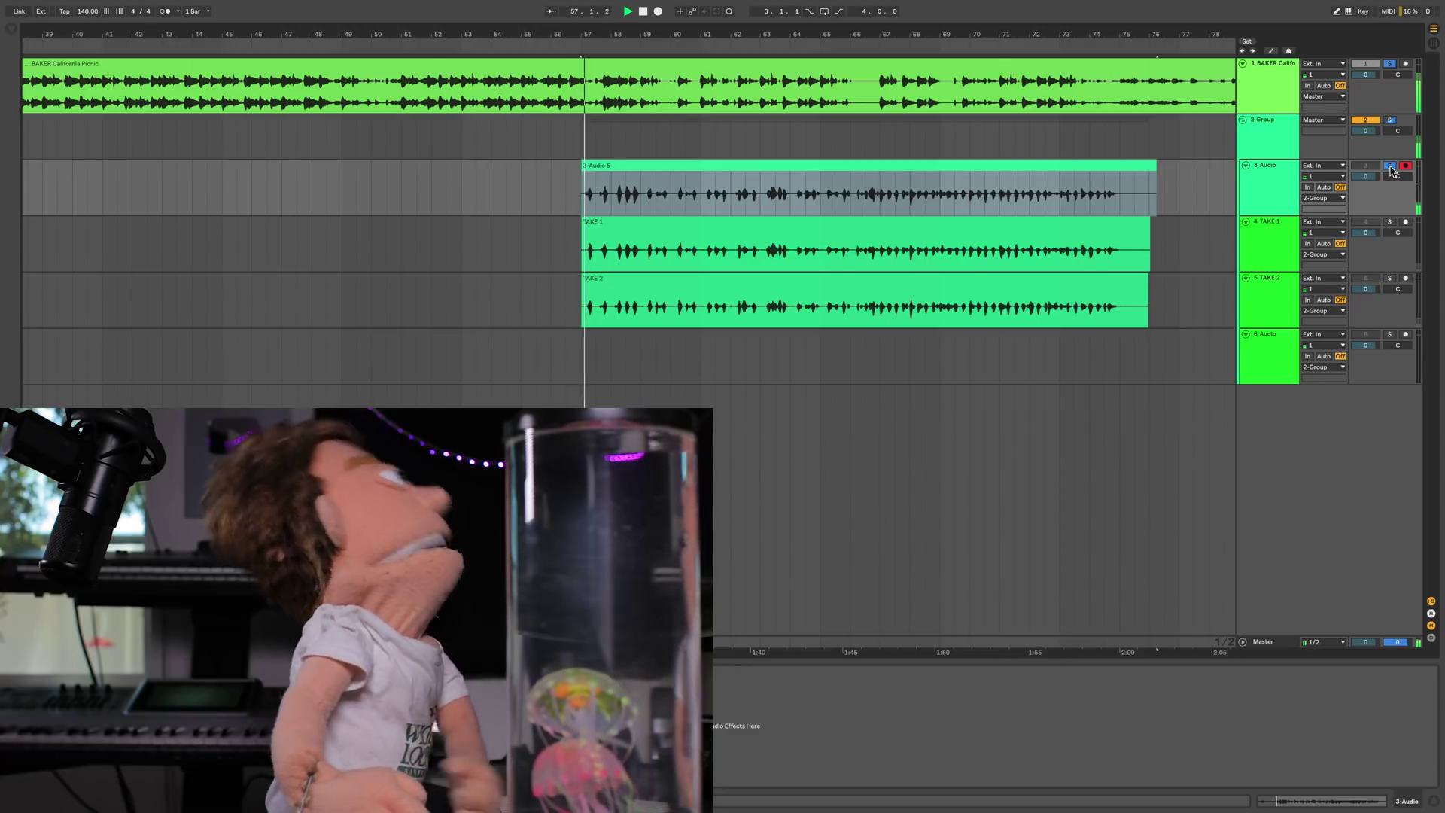
left_click(1366, 131)
left_click_drag(1366, 131, 1366, 150)
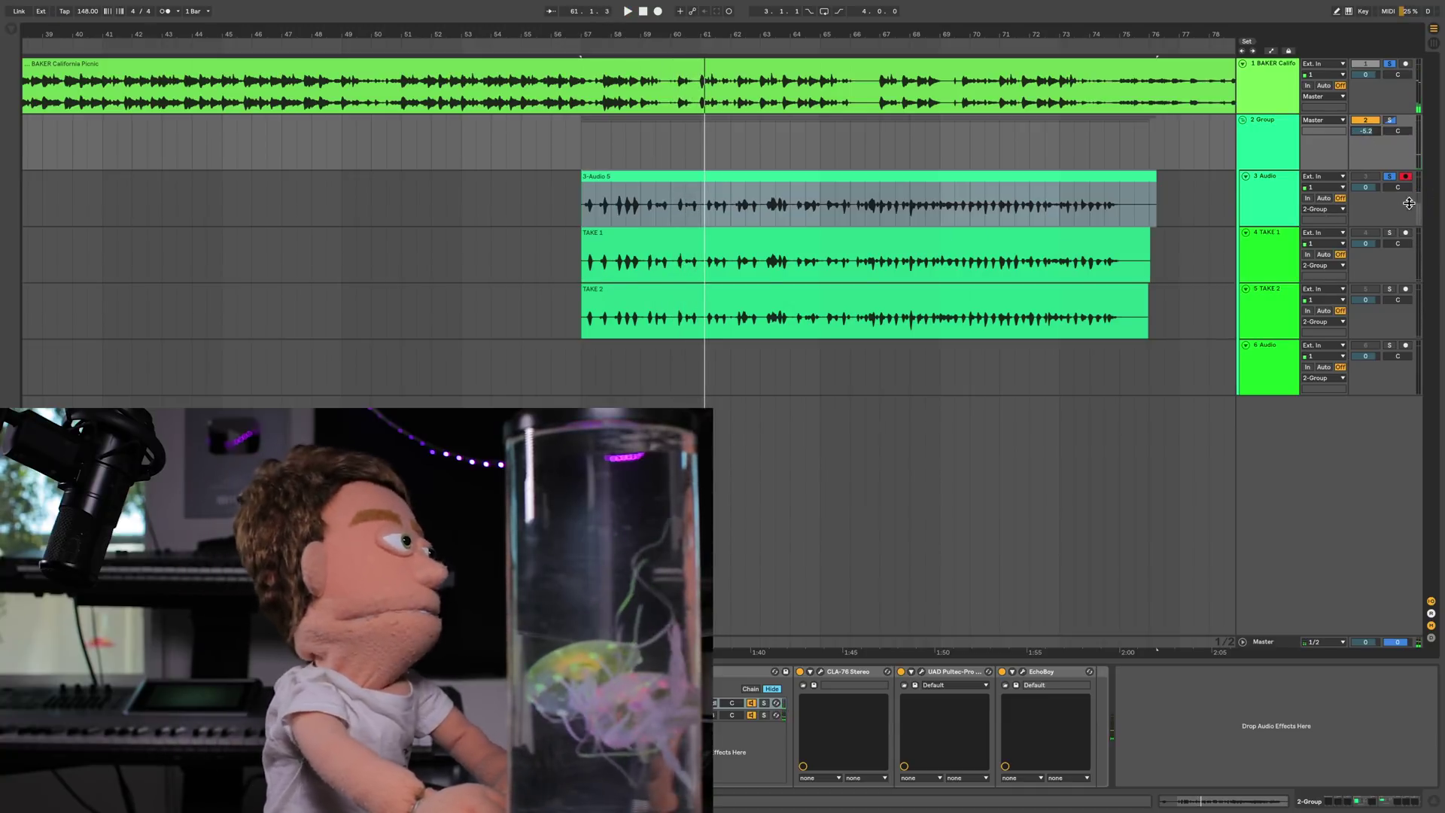
- Replay the take from bar 57, then place the start point inside TAKE 2 at bar 61
key("space")
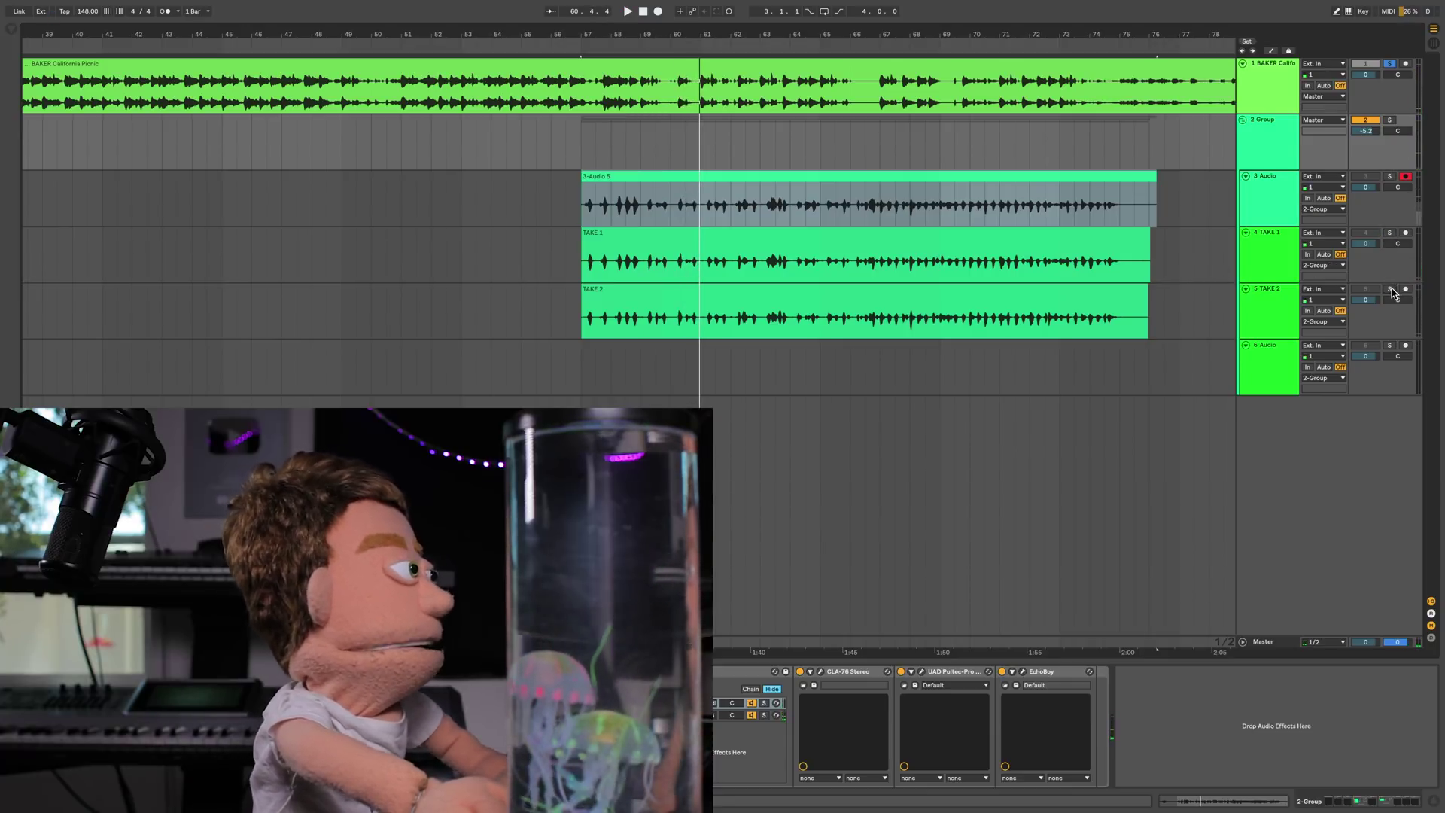
key("space")
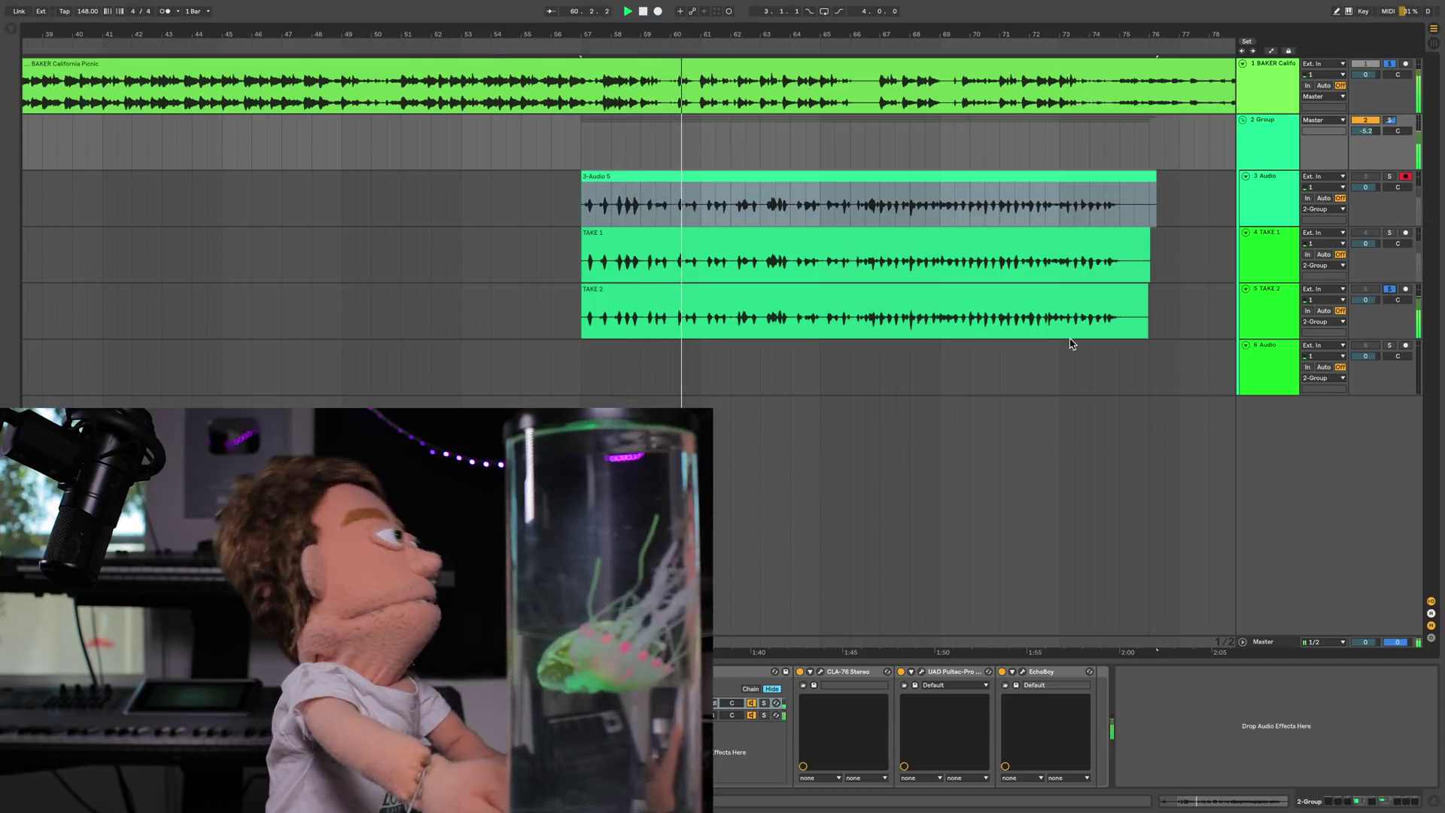
key("space")
left_click(701, 322)
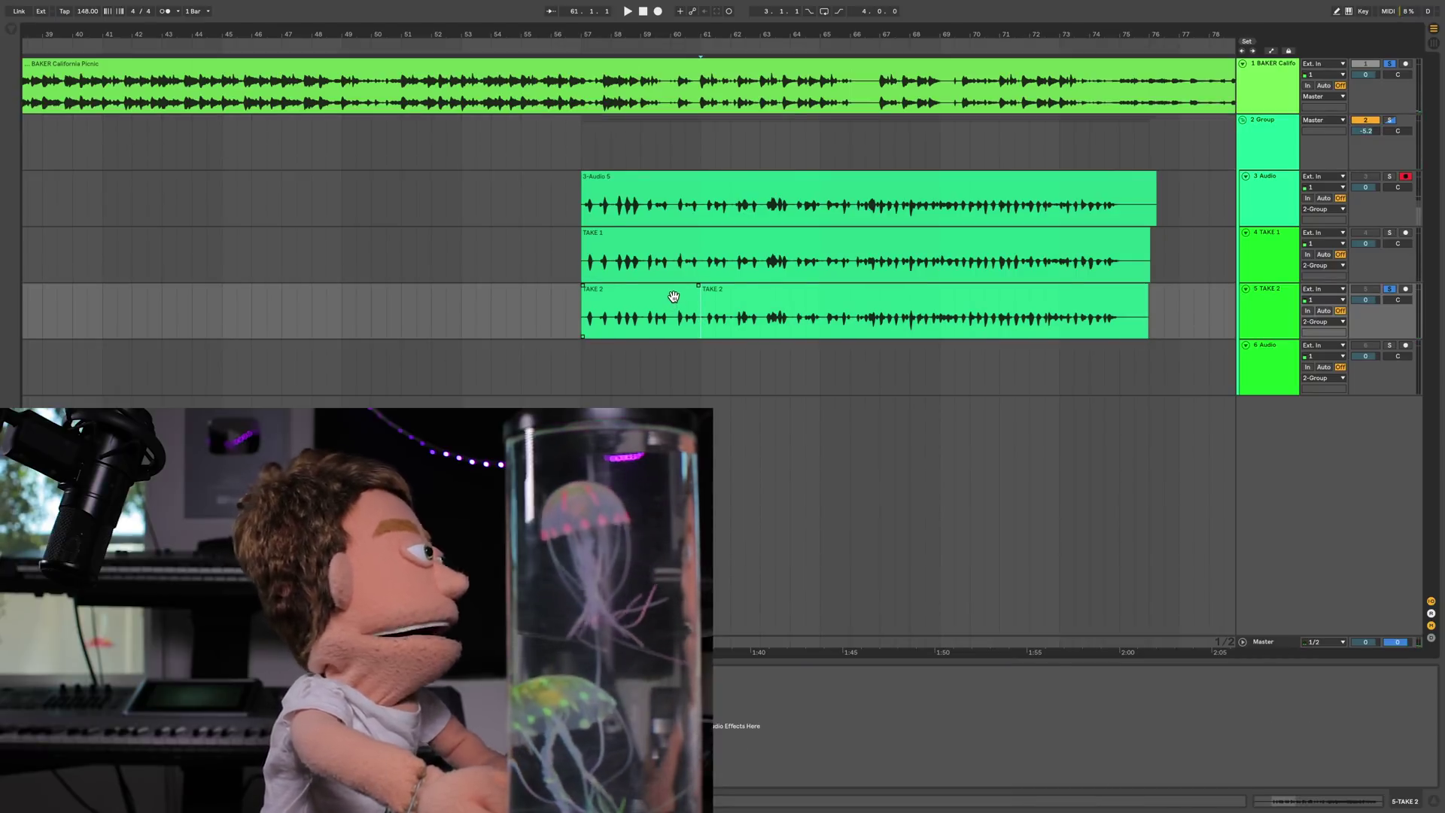
- Move TAKE 2's bars 57–61 onto track 6 as a separate yellow clip
left_click(674, 296)
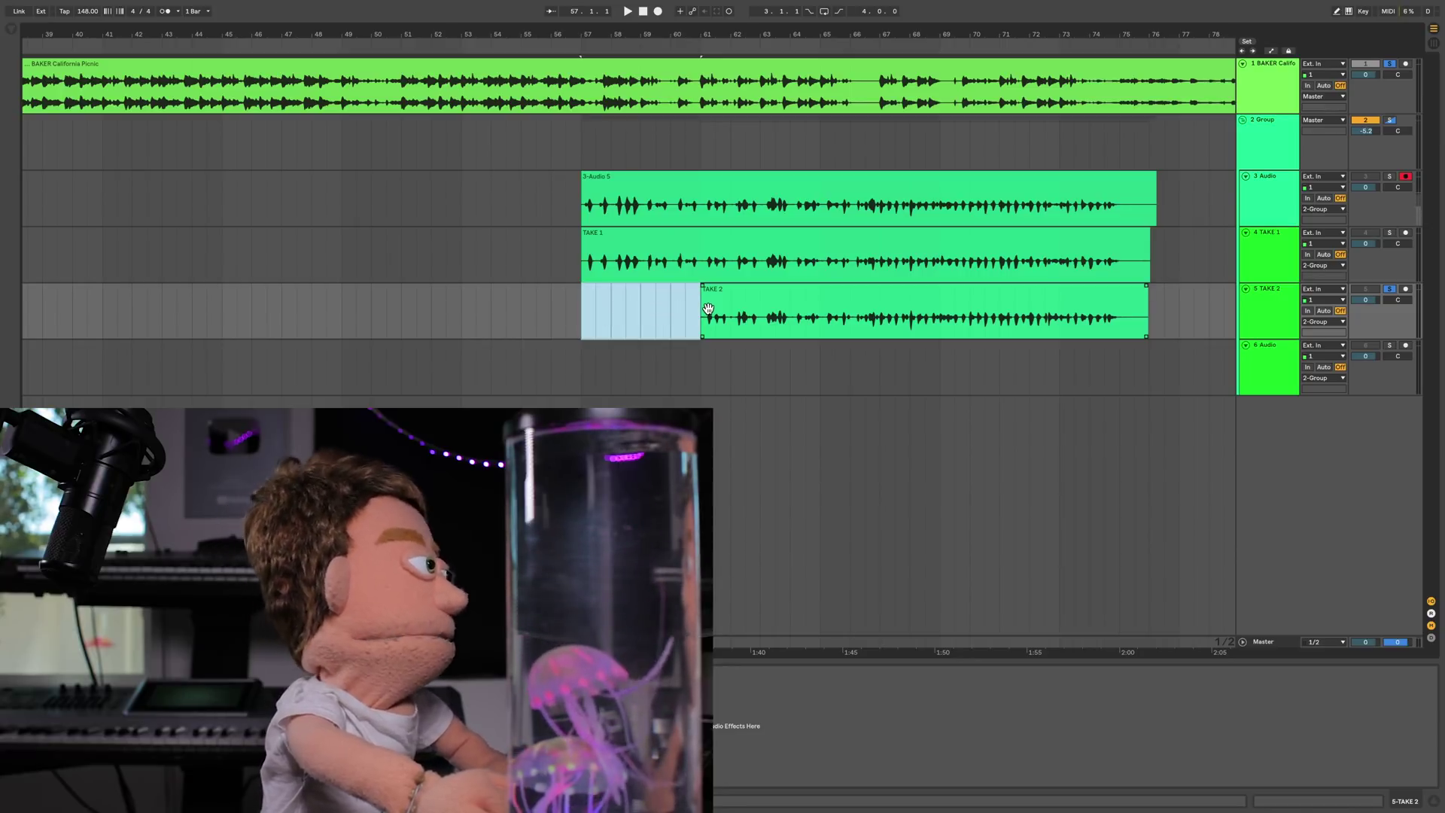
key("Up")
key("Up")
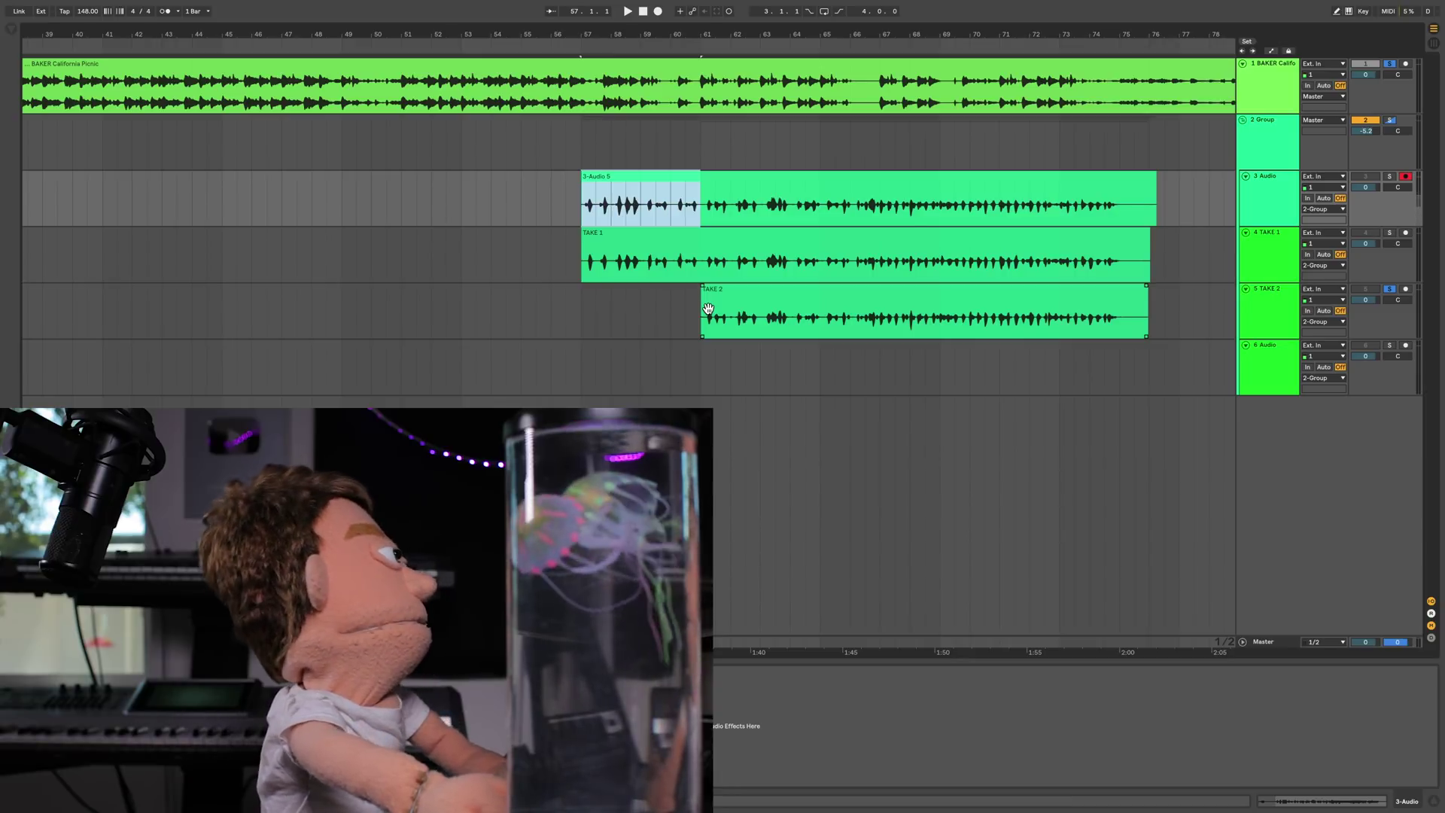
key("ctrl+d")
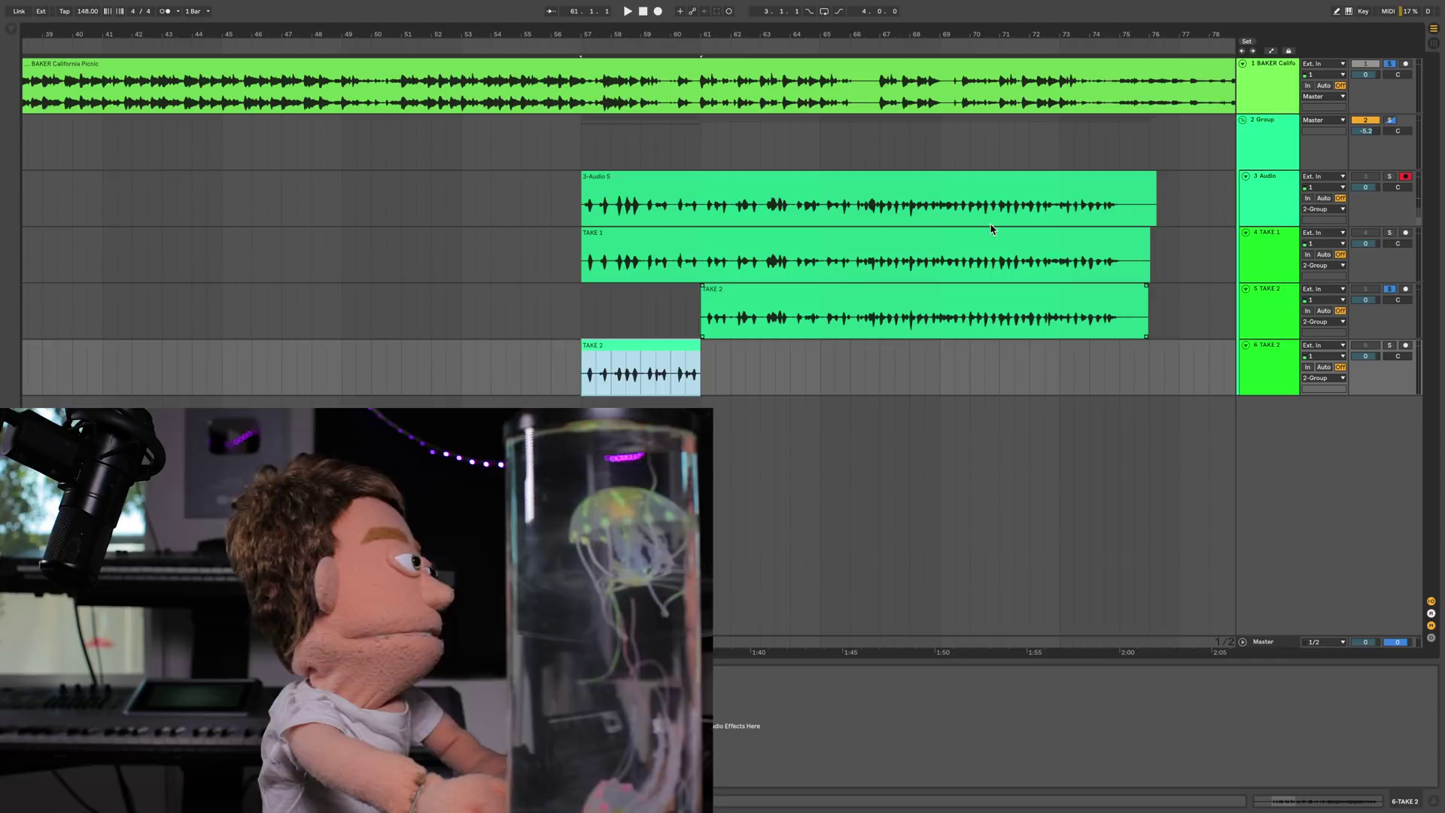
right_click(683, 342)
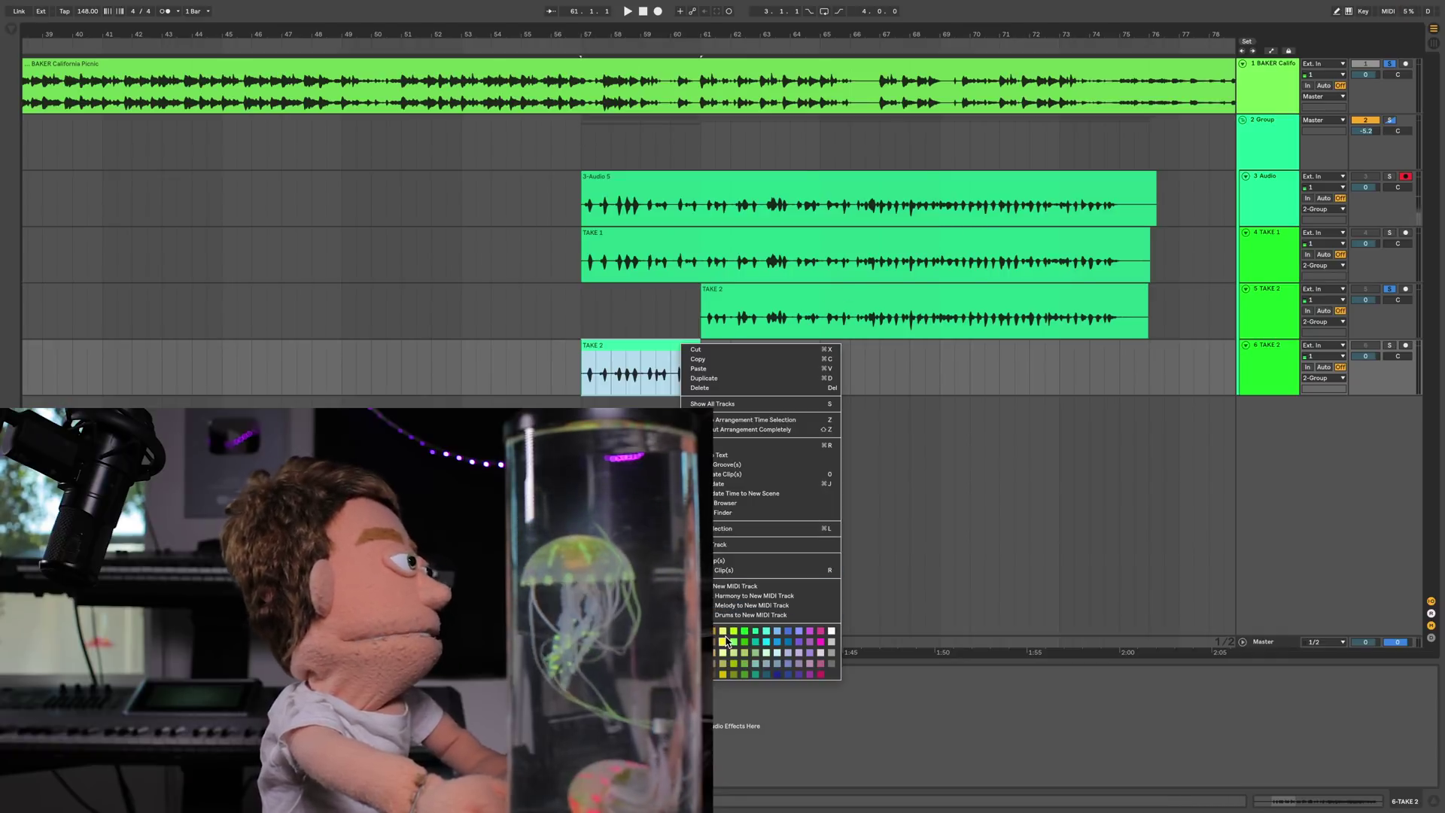
key("Escape")
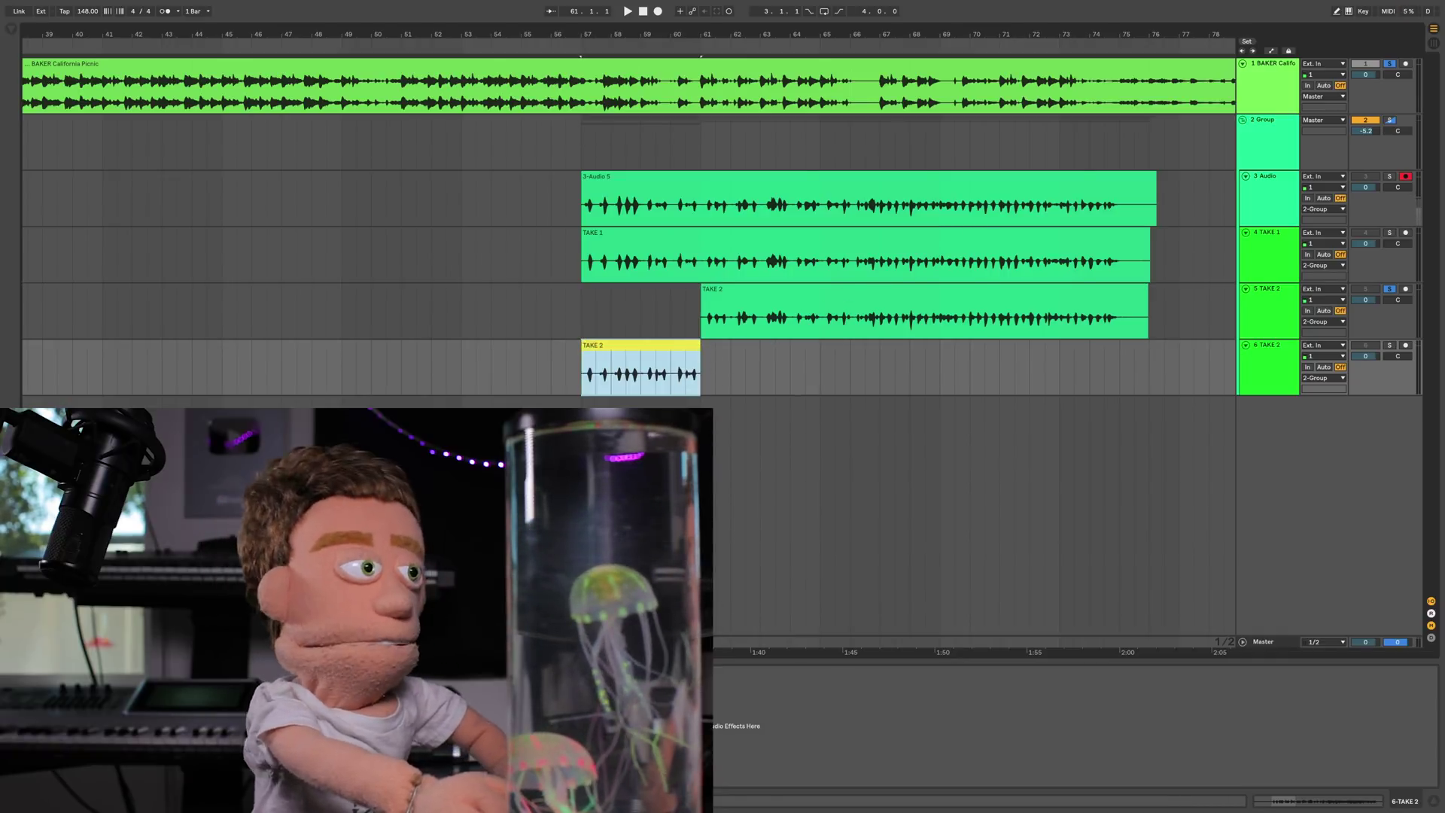
- Compare takes from bar 61 by soloing track 3 and the backing song on track 1
left_click(735, 293)
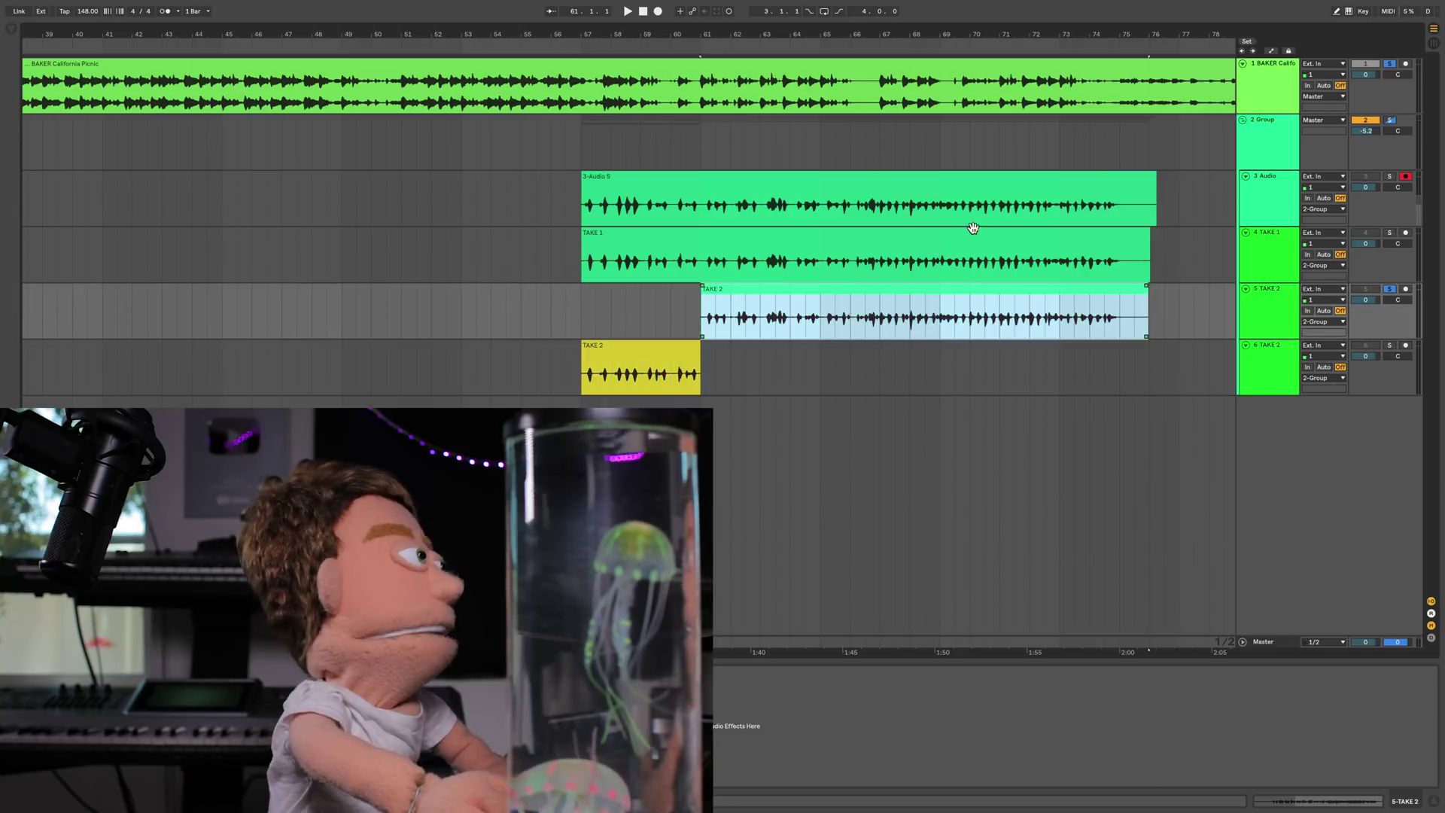
left_click(1390, 176)
key("space")
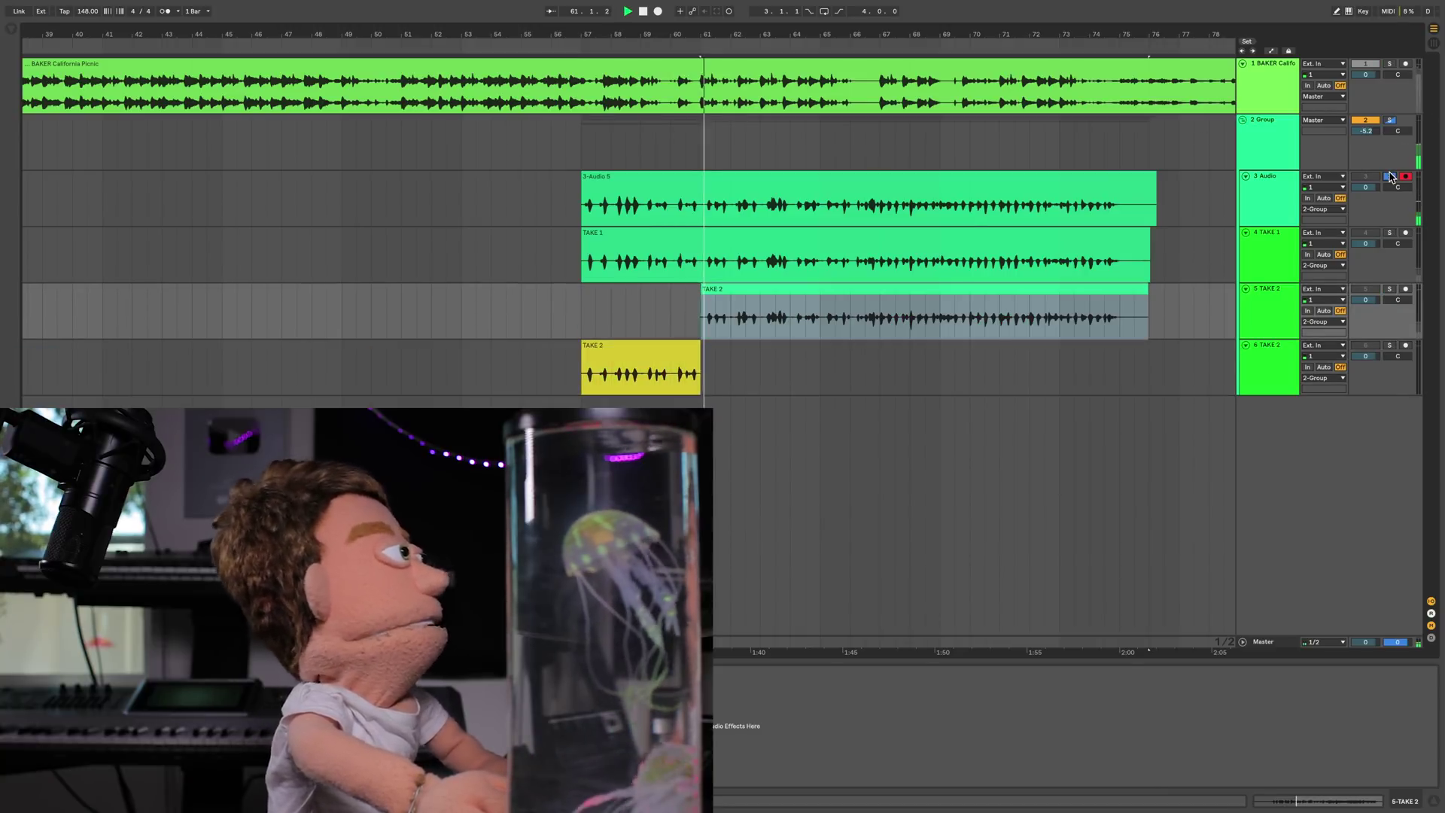
left_click(1390, 64, "ctrl")
key("space")
key("space")
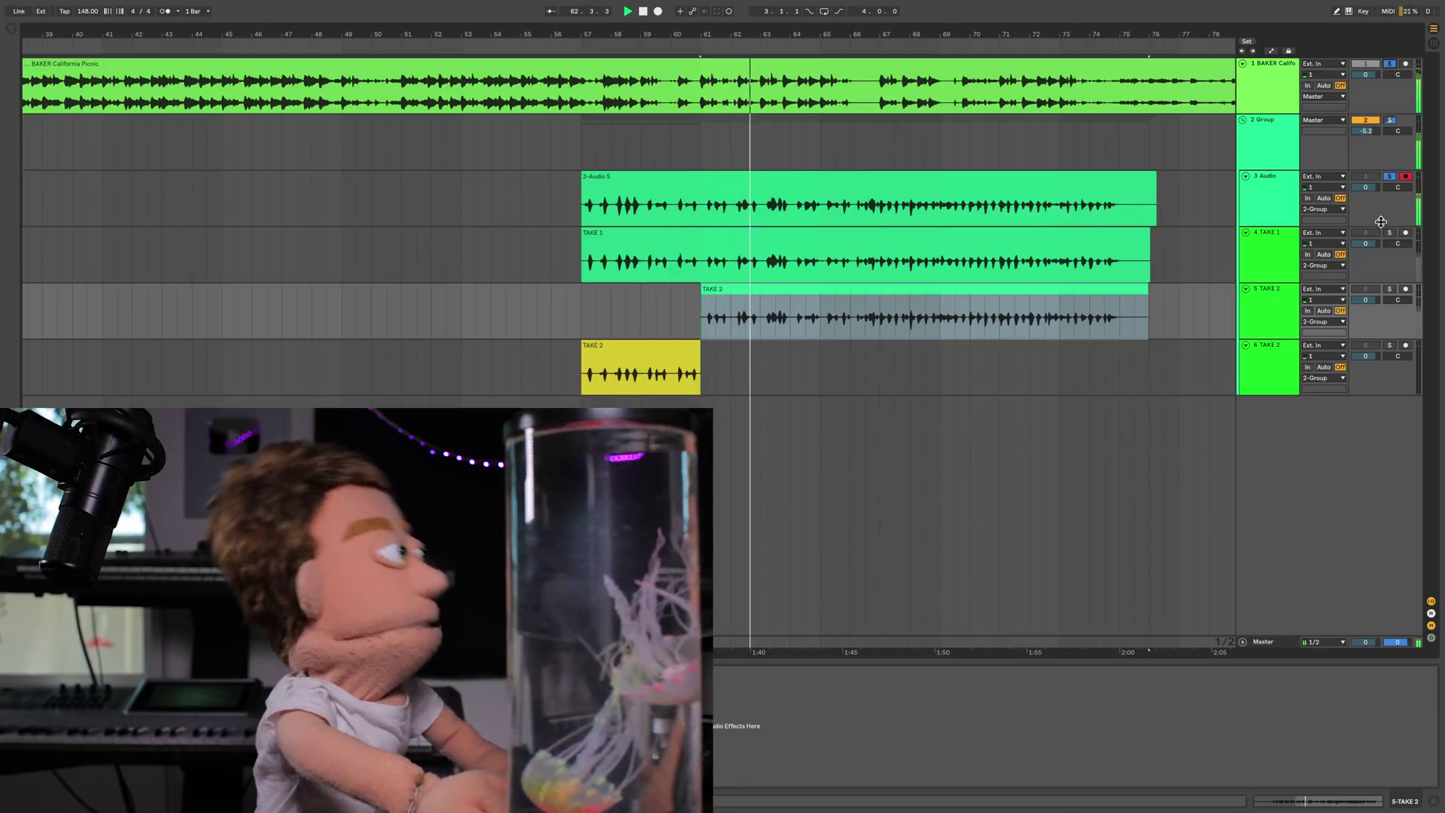
left_click(1390, 177)
key("space")
key("space")
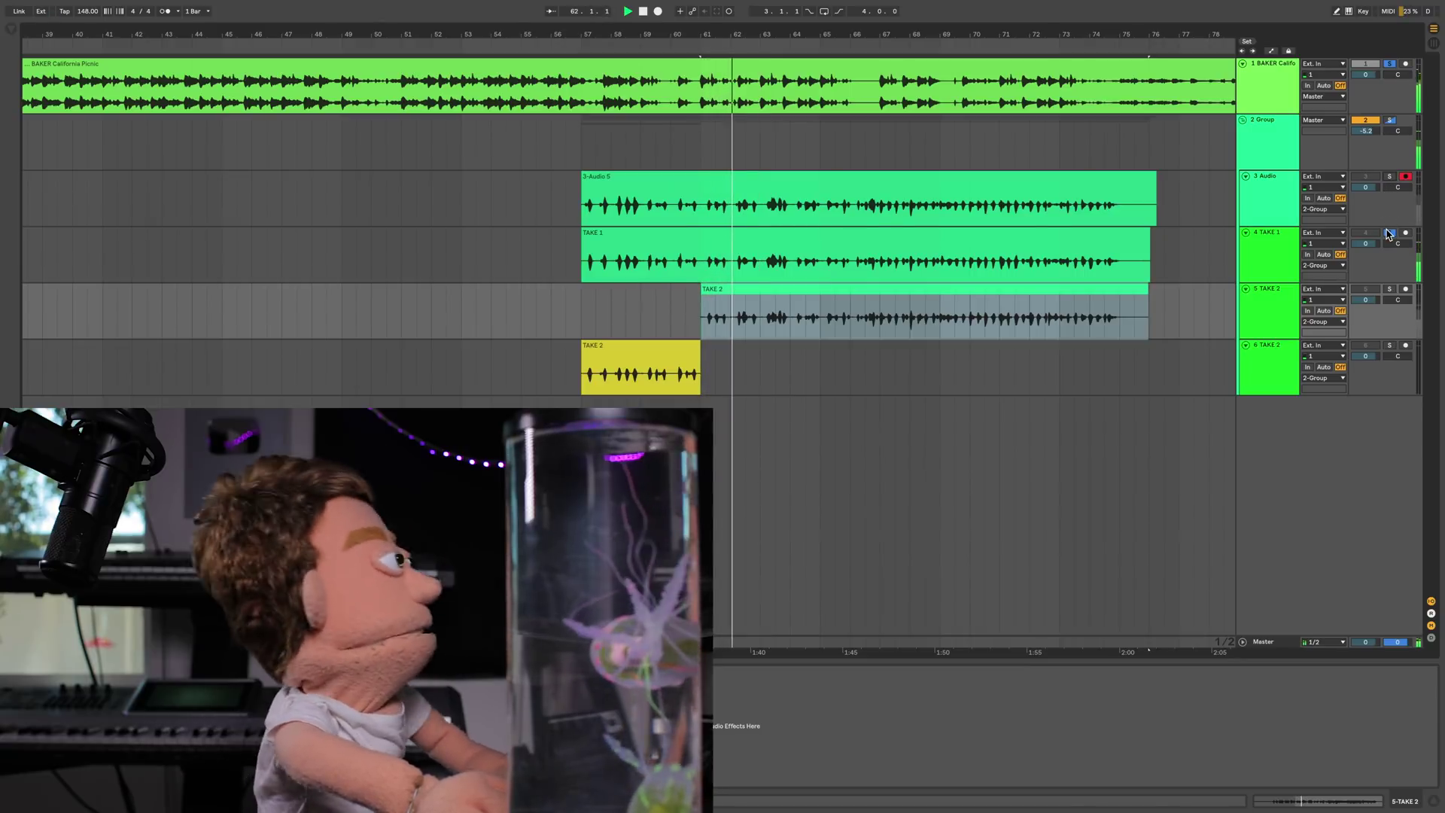
- Audition TAKE 1 on track 4, then extend the yellow clip to bar 63 and start track 5's TAKE 2 there
left_click(1390, 234, "ctrl")
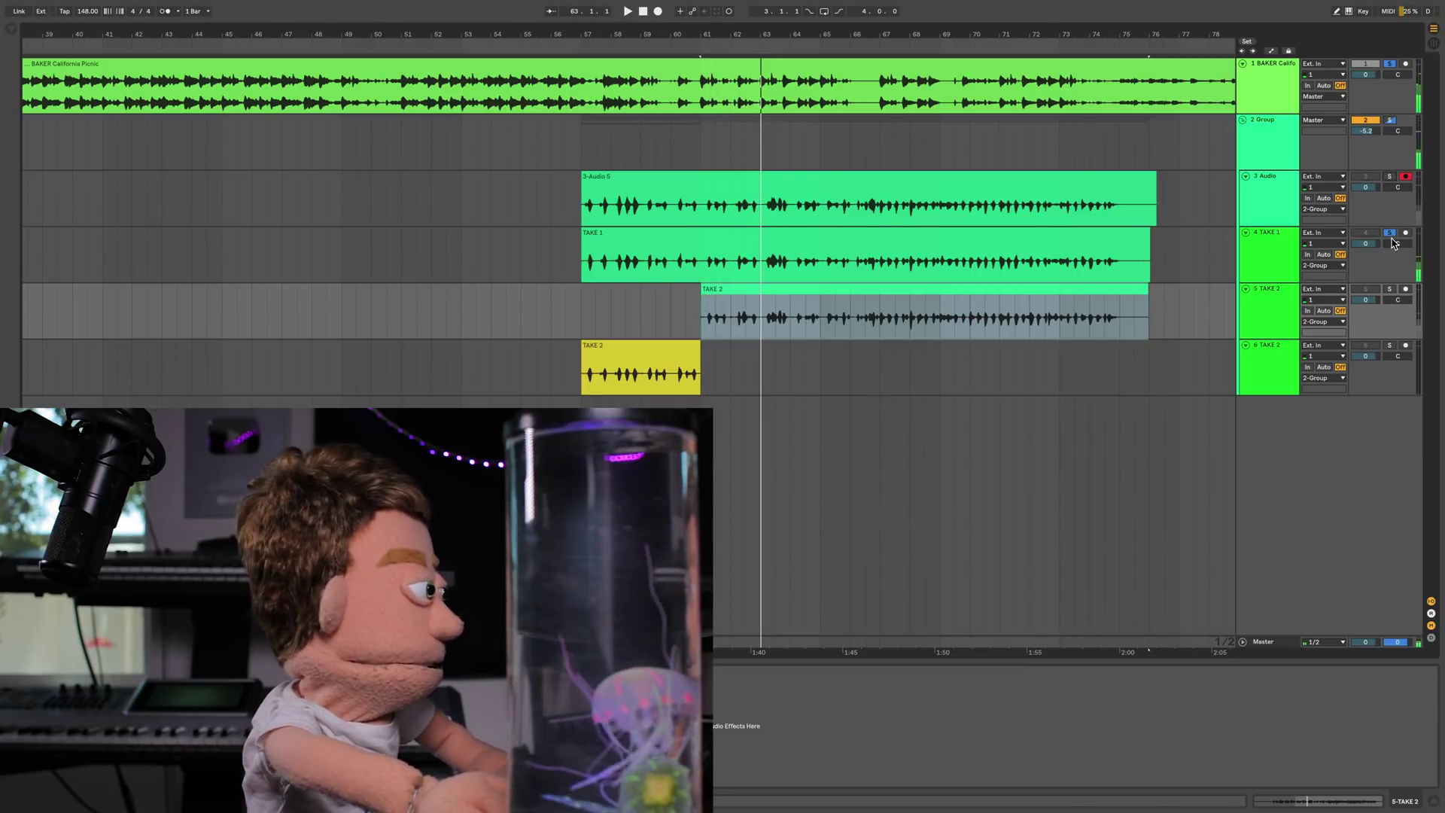
key("space")
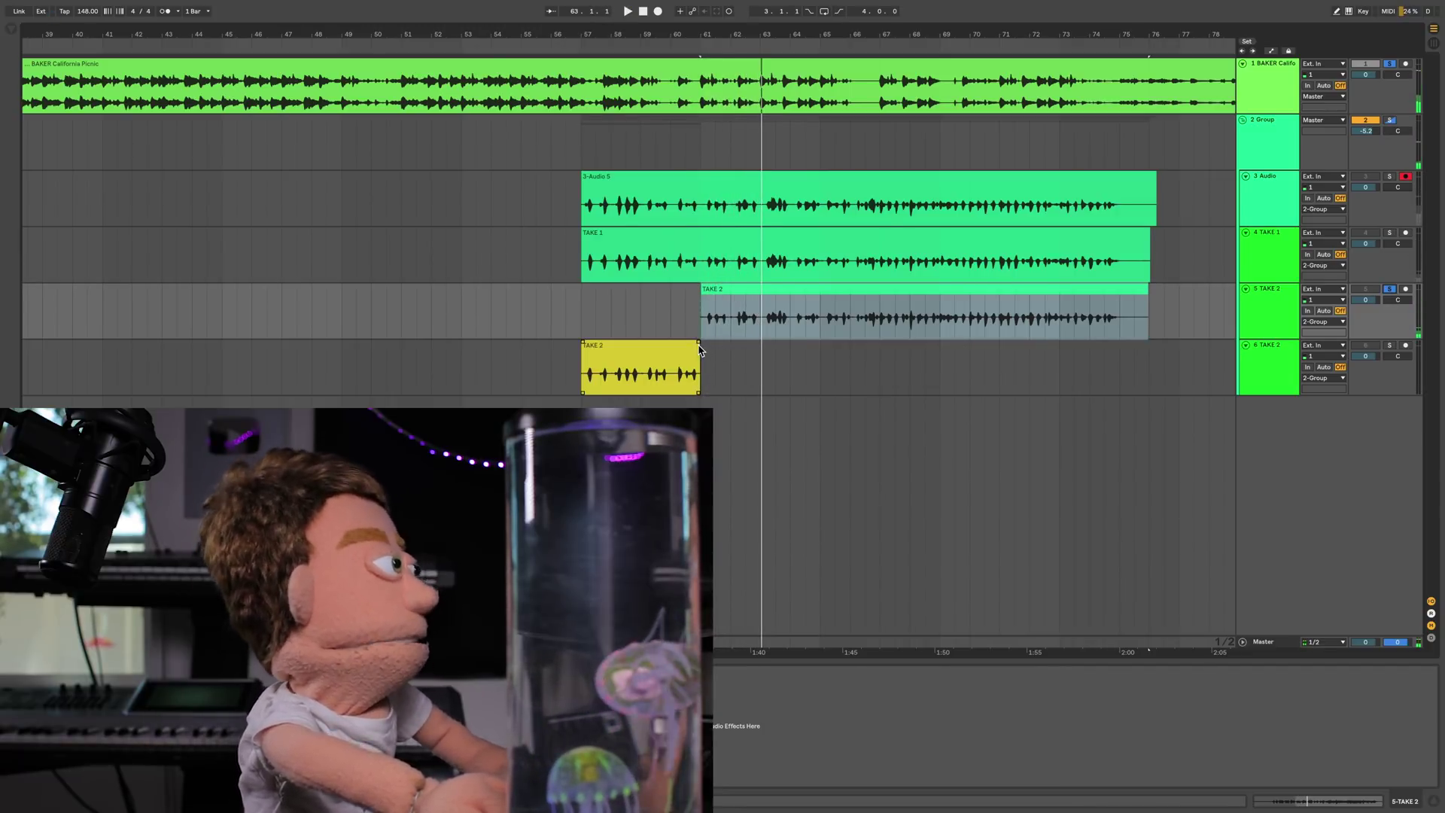
left_click_drag(694, 351, 761, 351)
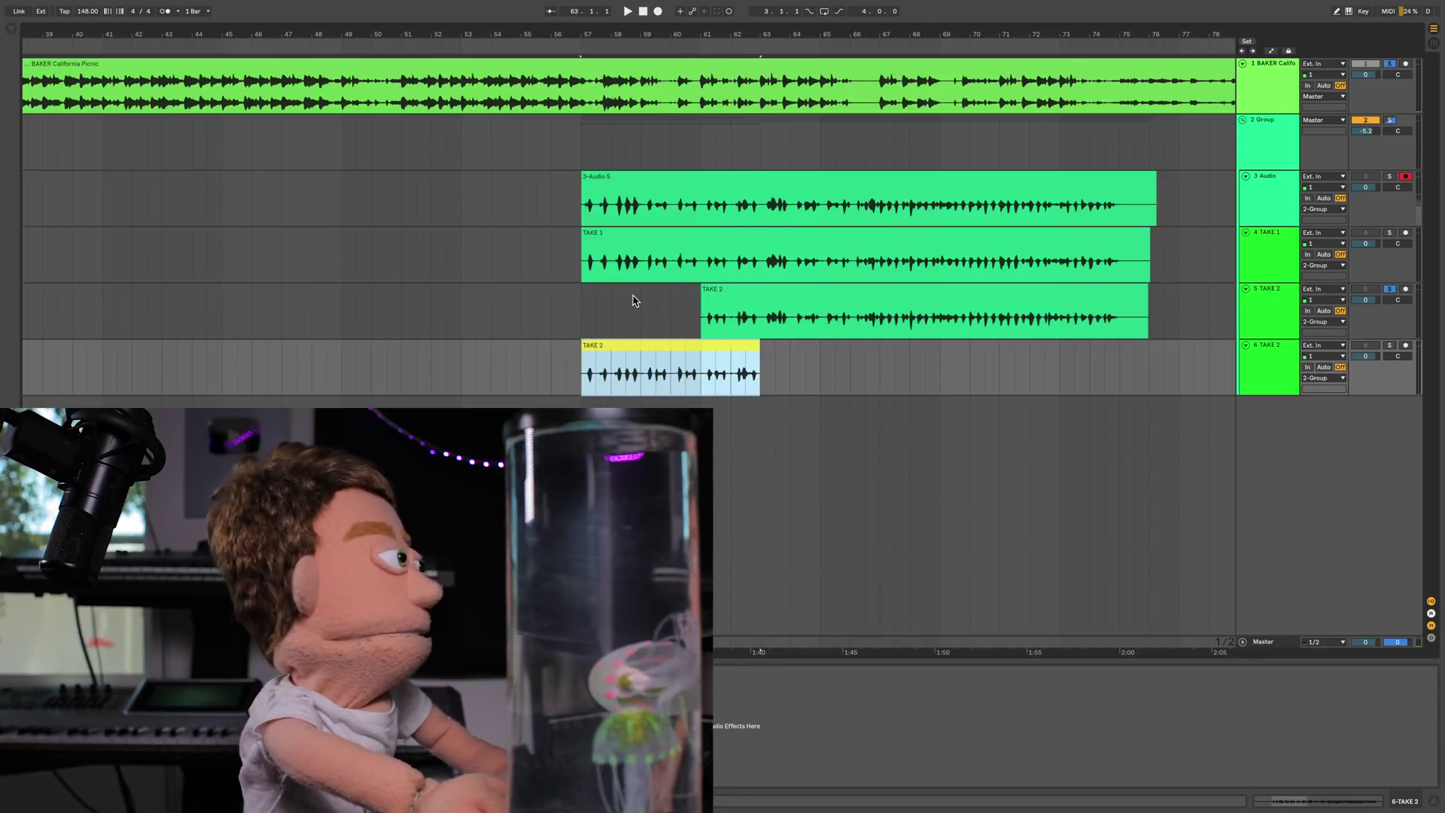
left_click_drag(726, 294, 762, 298)
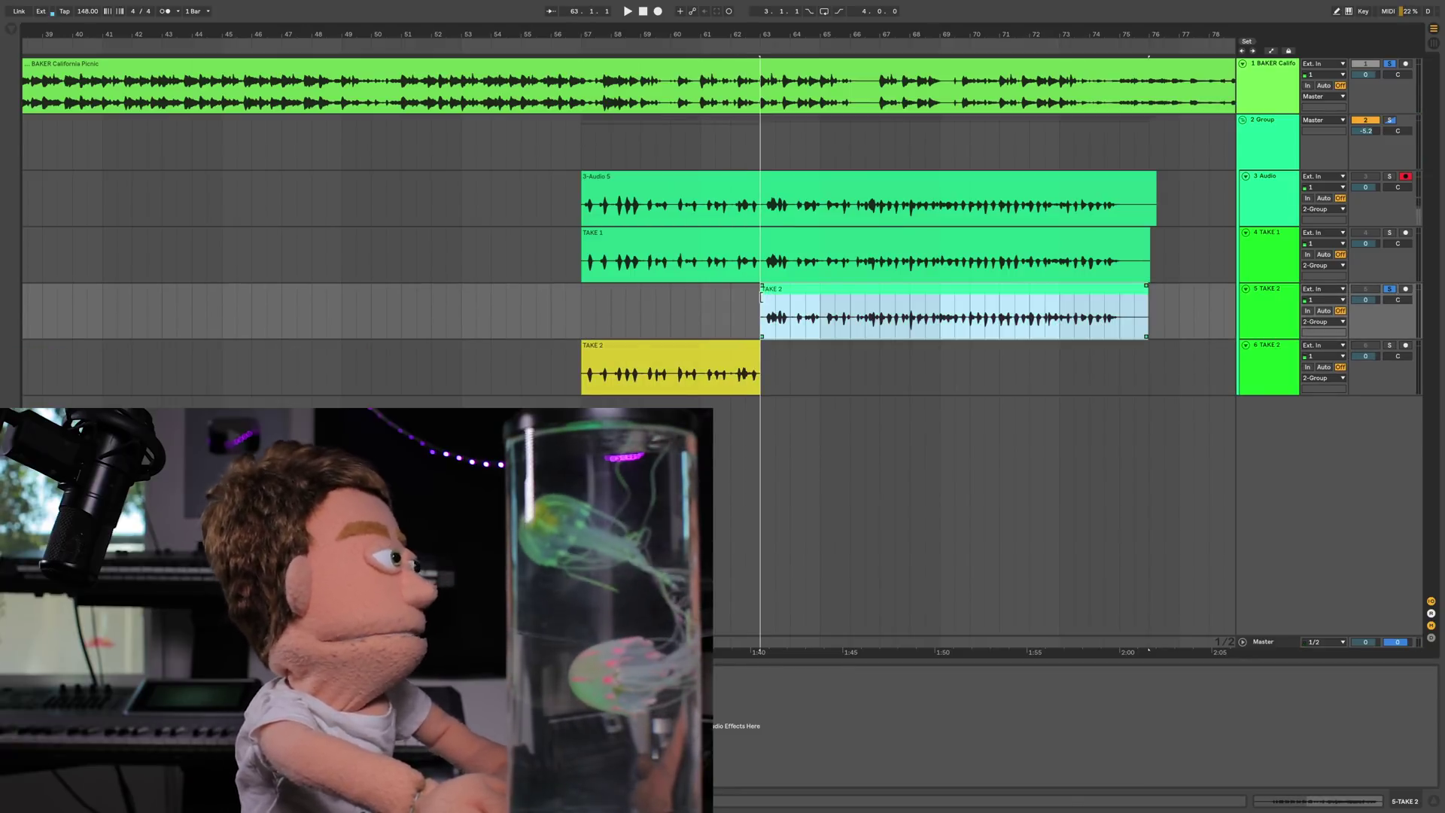
left_click(1390, 177)
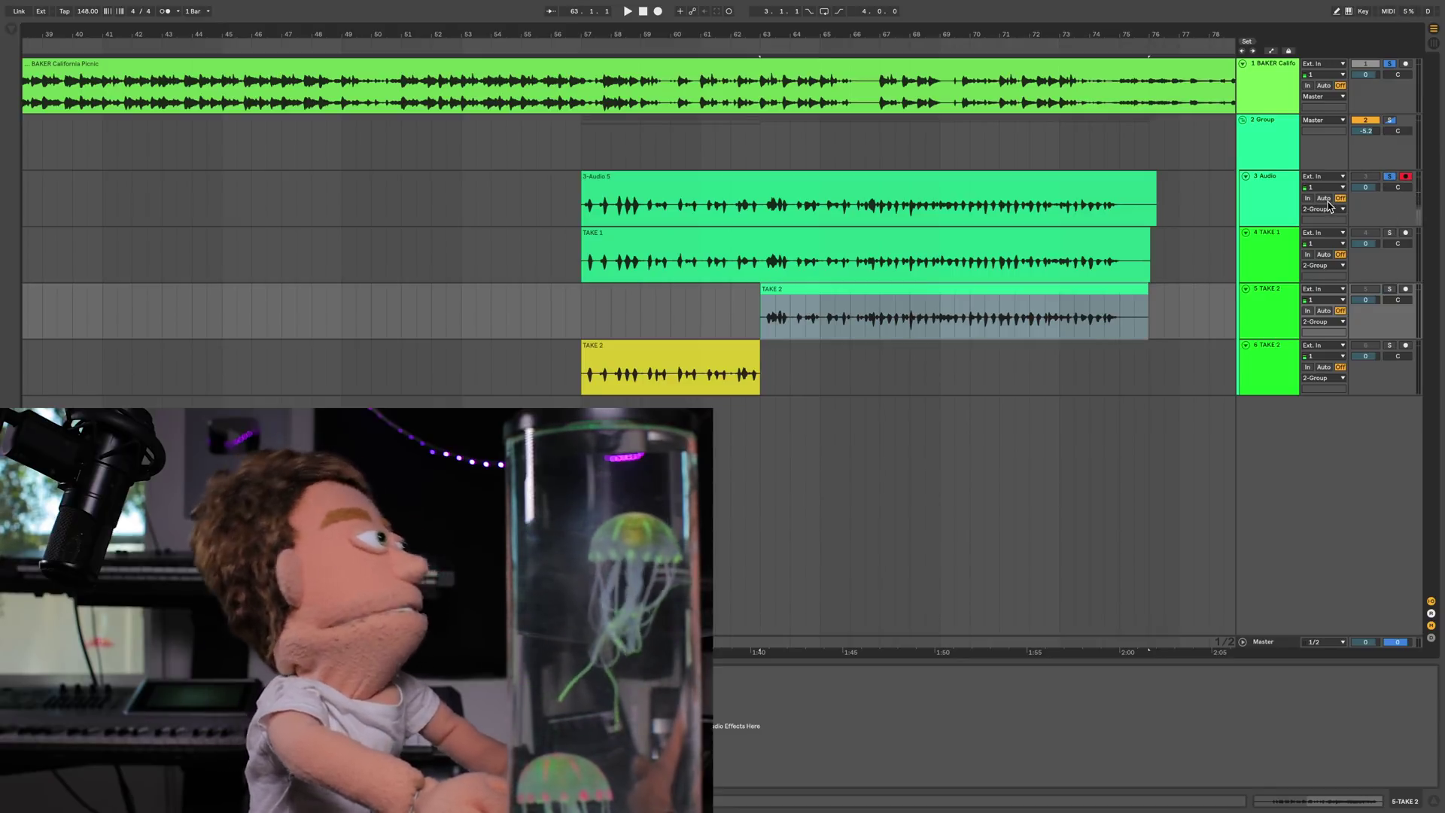
key("space")
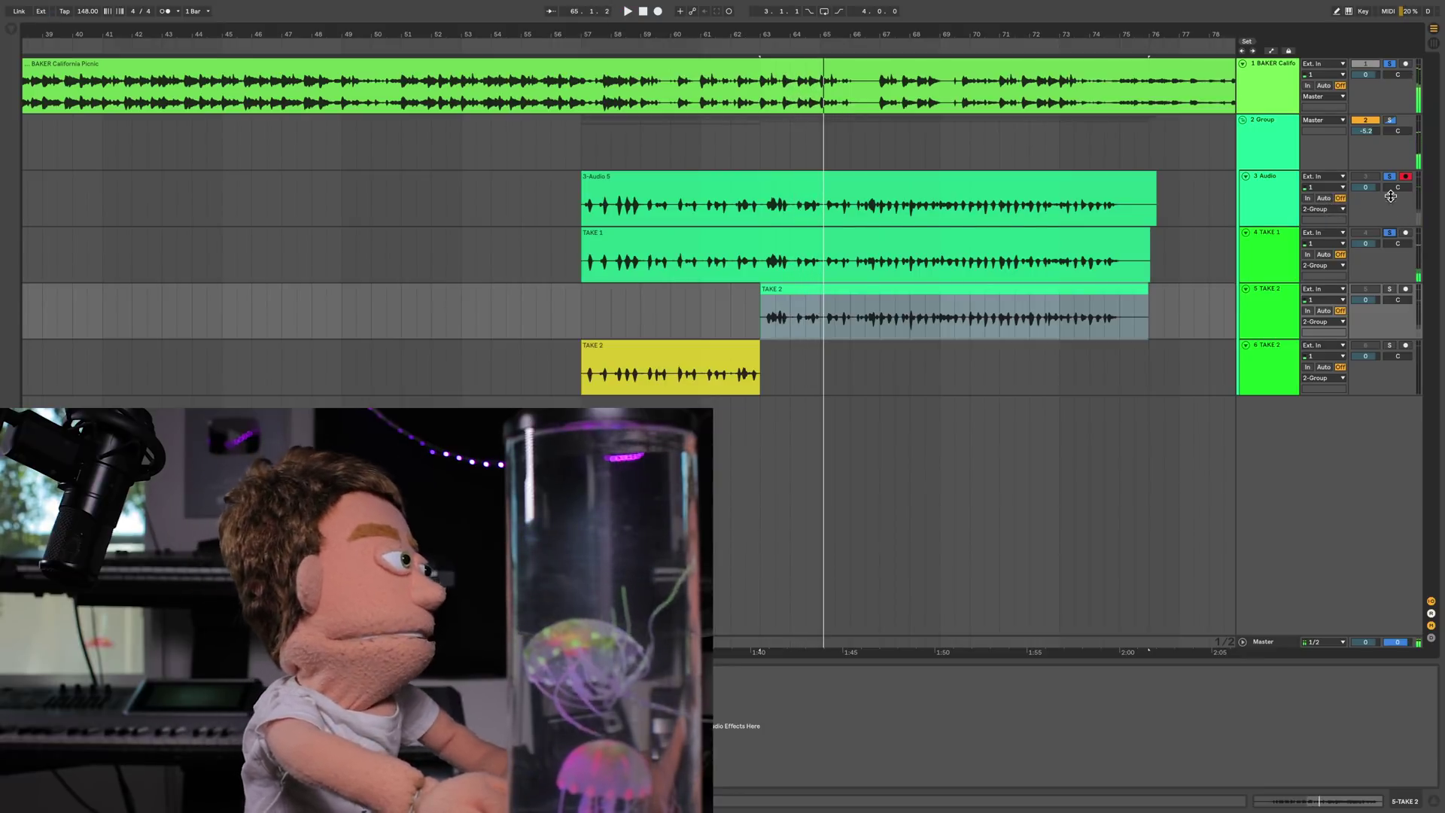
left_click(1392, 177)
key("space")
key("space")
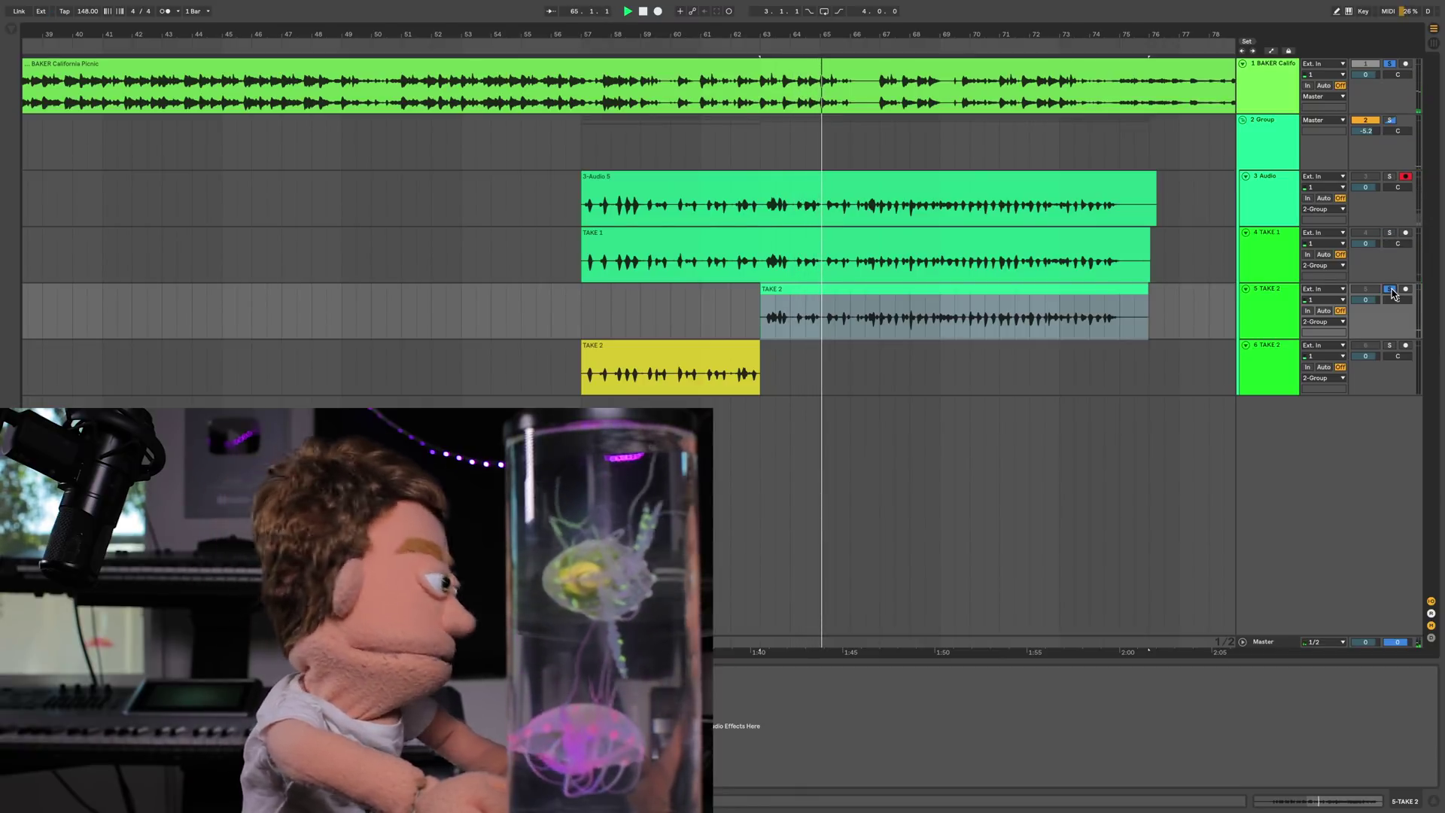
key("space")
key("space")
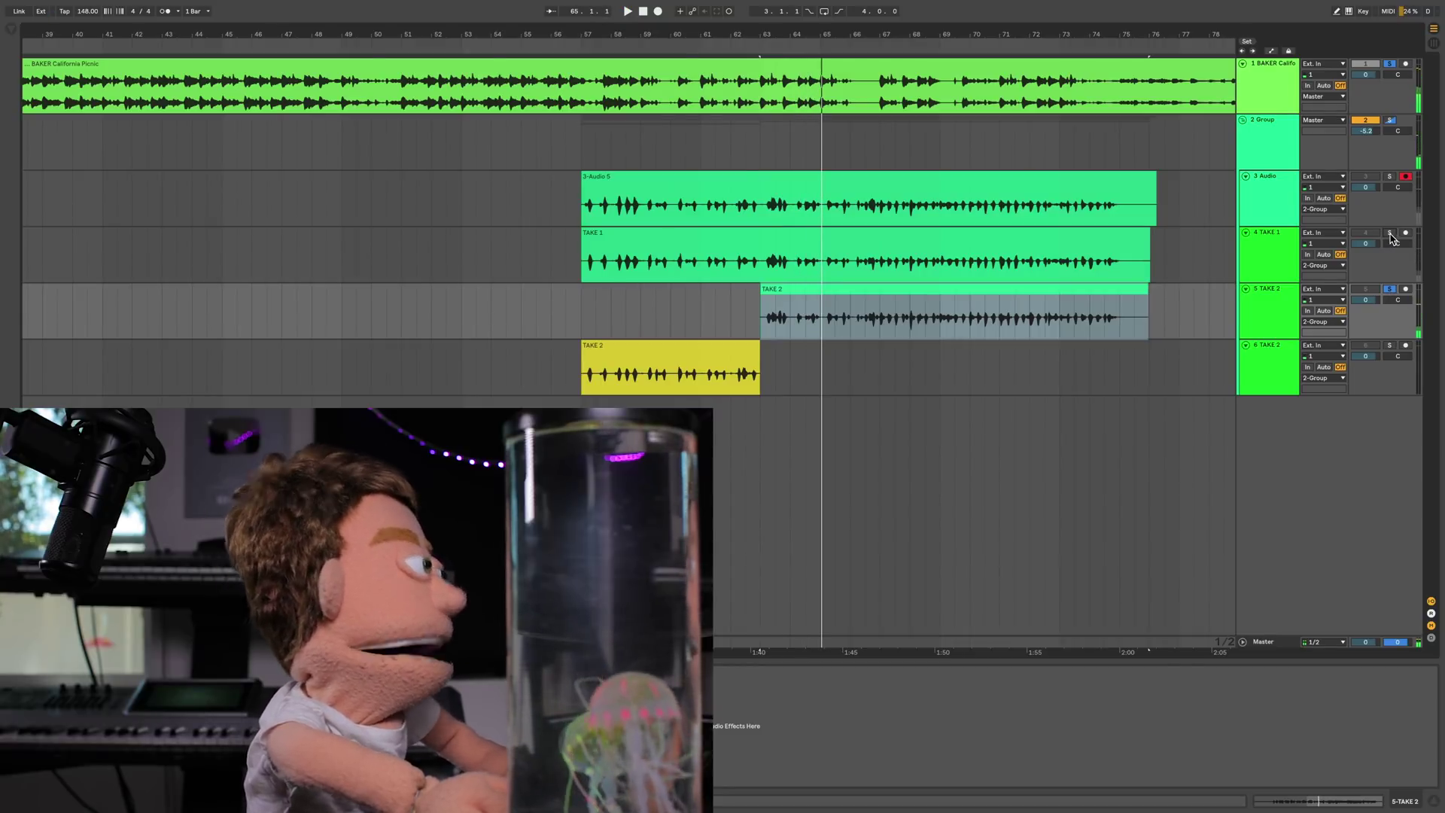
left_click(820, 267)
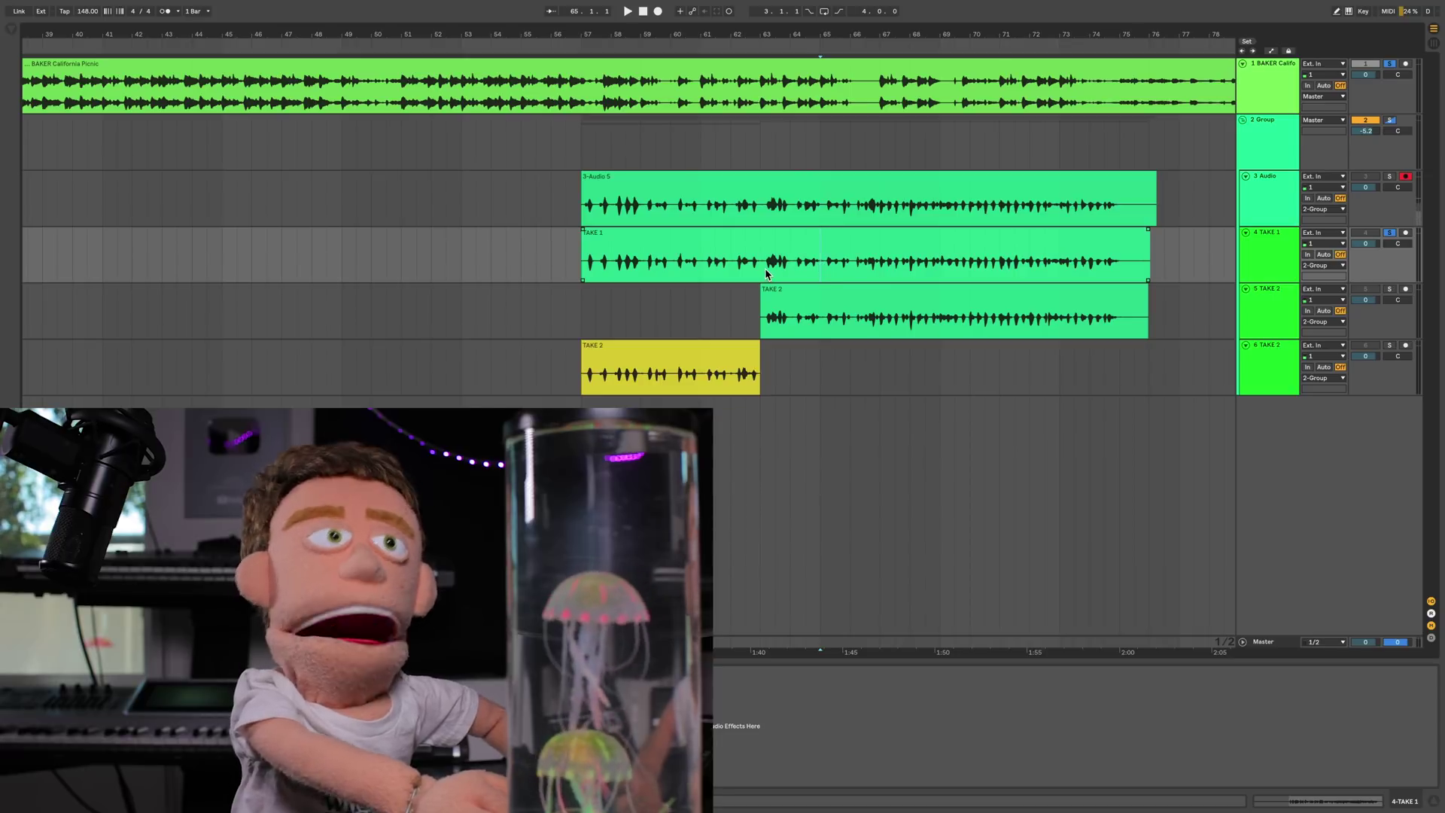
left_click(766, 274, "shift")
- Move TAKE 1's bars 63–65 into the comp lane on track 6 and play from bar 63 with track 3 soloed
left_click_drag(786, 275, 786, 354)
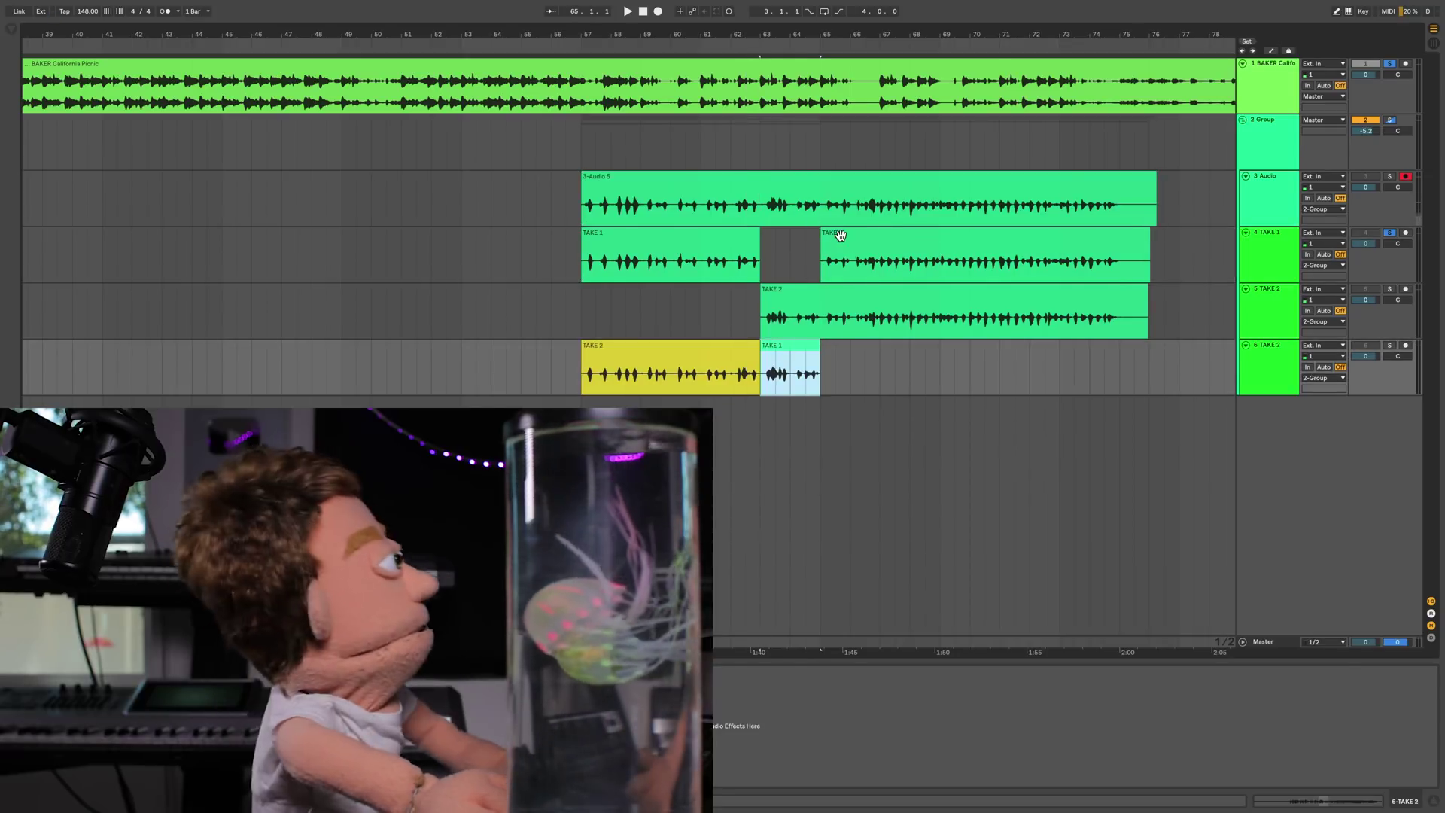
left_click(840, 236)
left_click(1389, 176)
key("space")
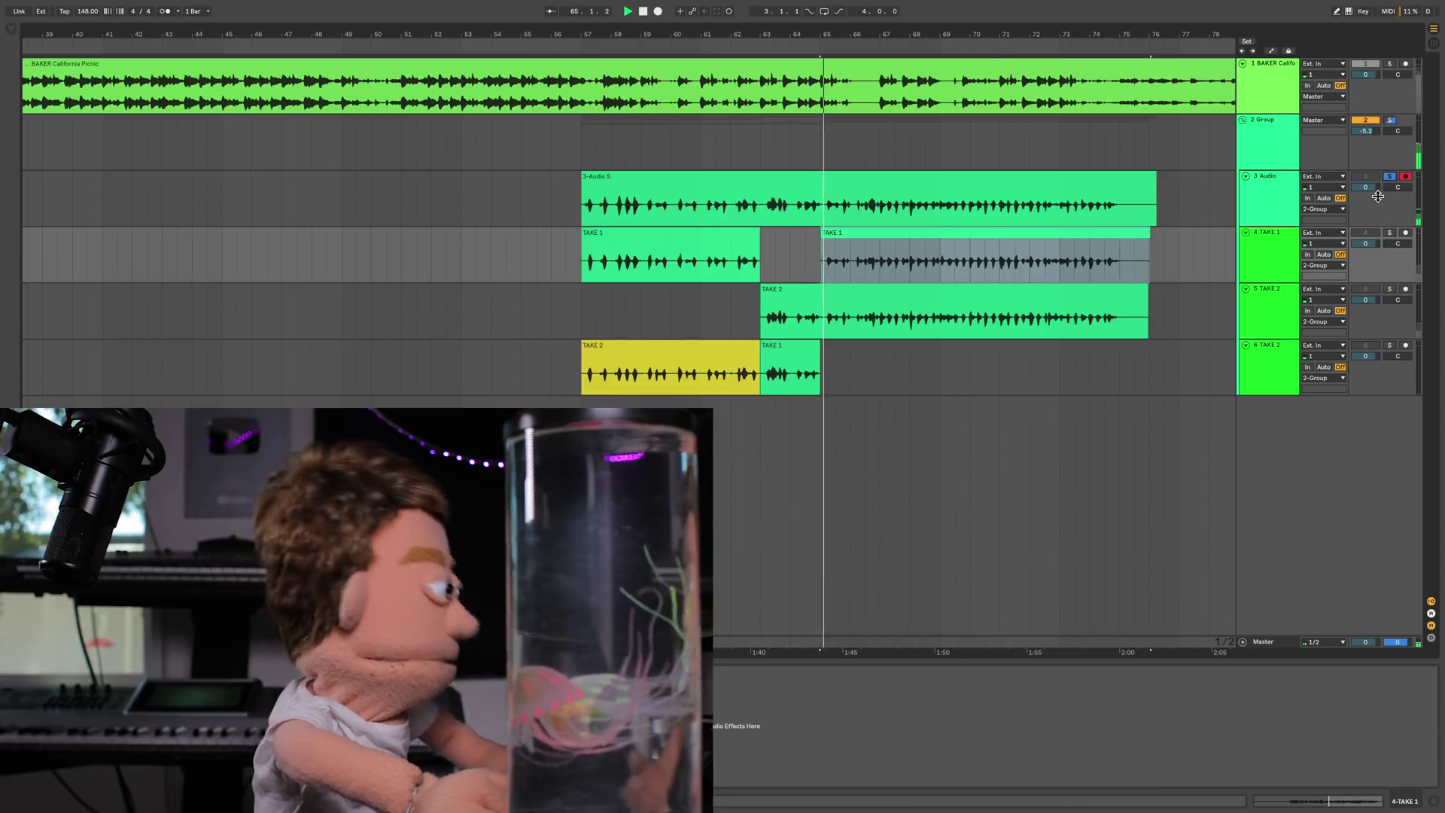
- Audition the comp from the start marker with the backing track soloed, then solo TAKE 1 and select its later clip
left_click(1390, 63, "ctrl")
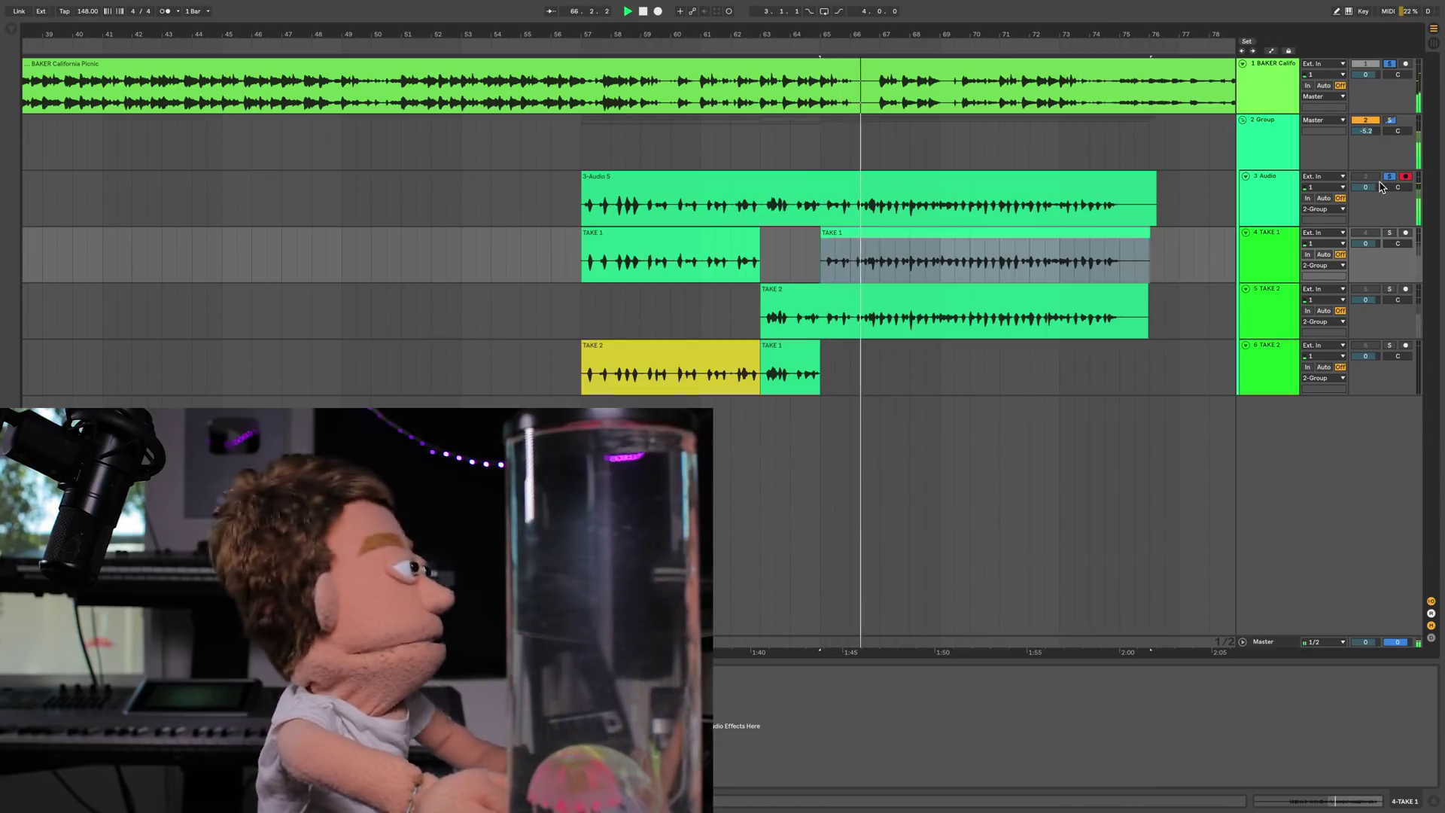
key("space")
key("space")
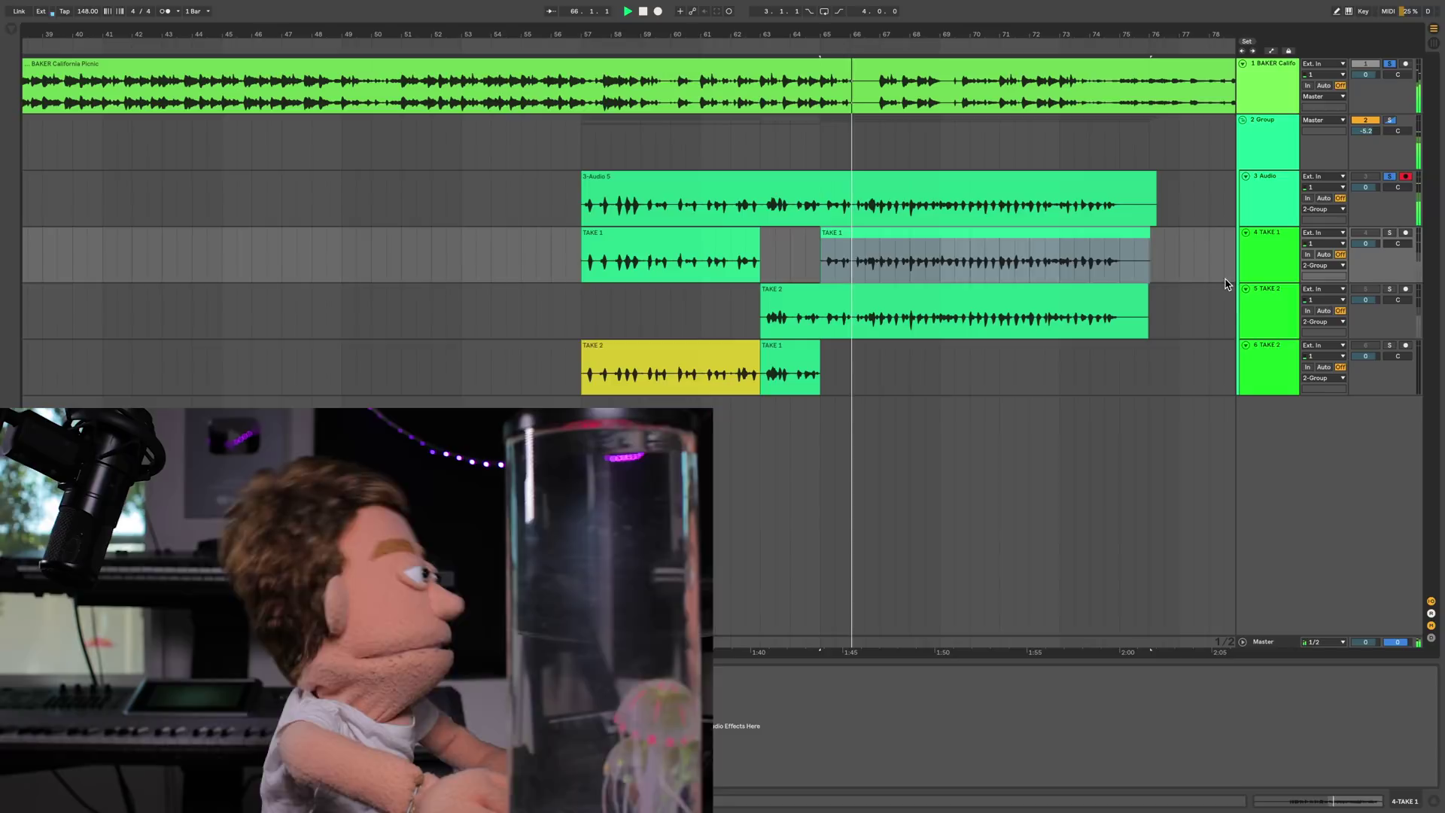
left_click(1390, 177)
key("space")
key("space")
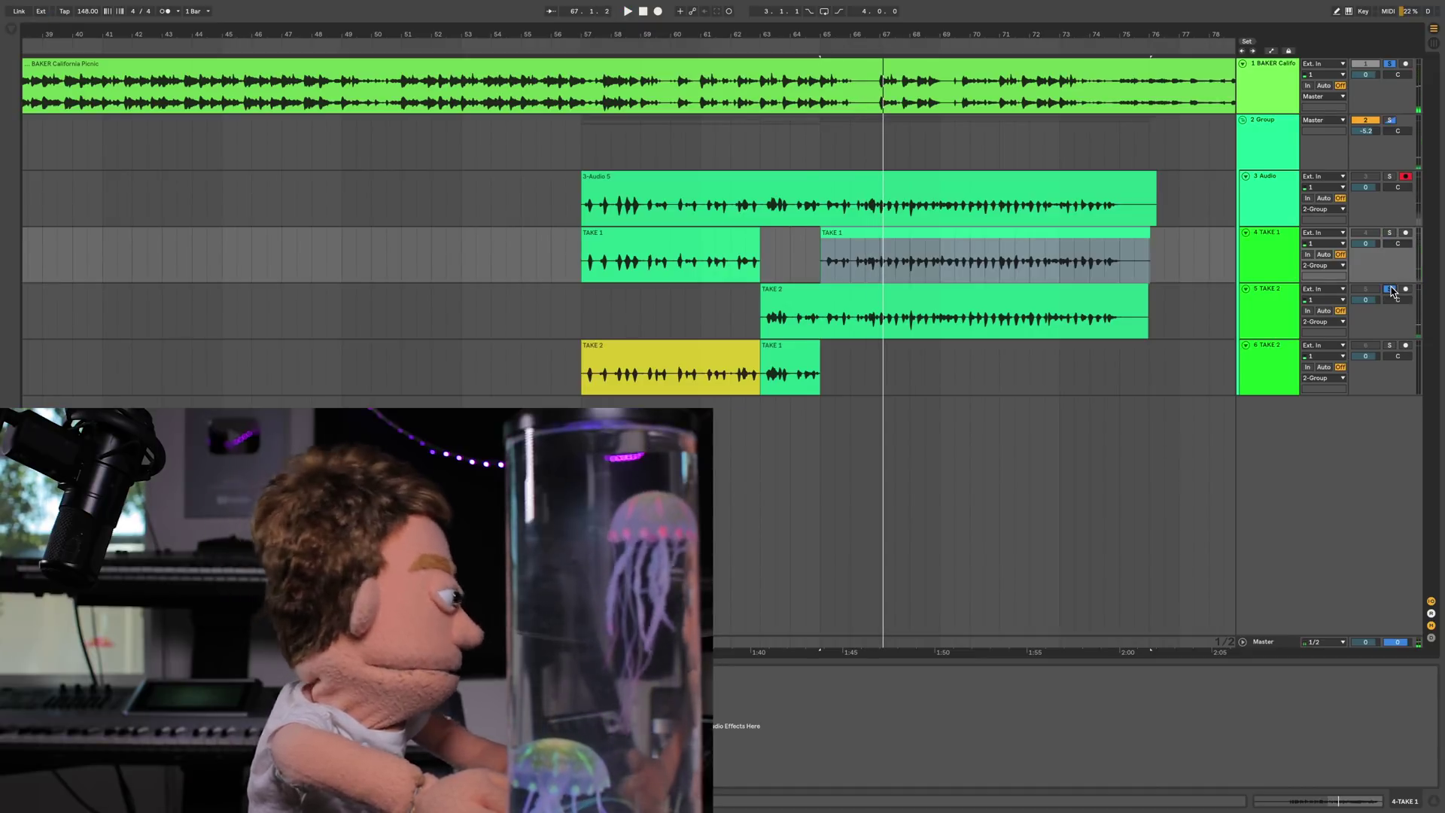
key("space")
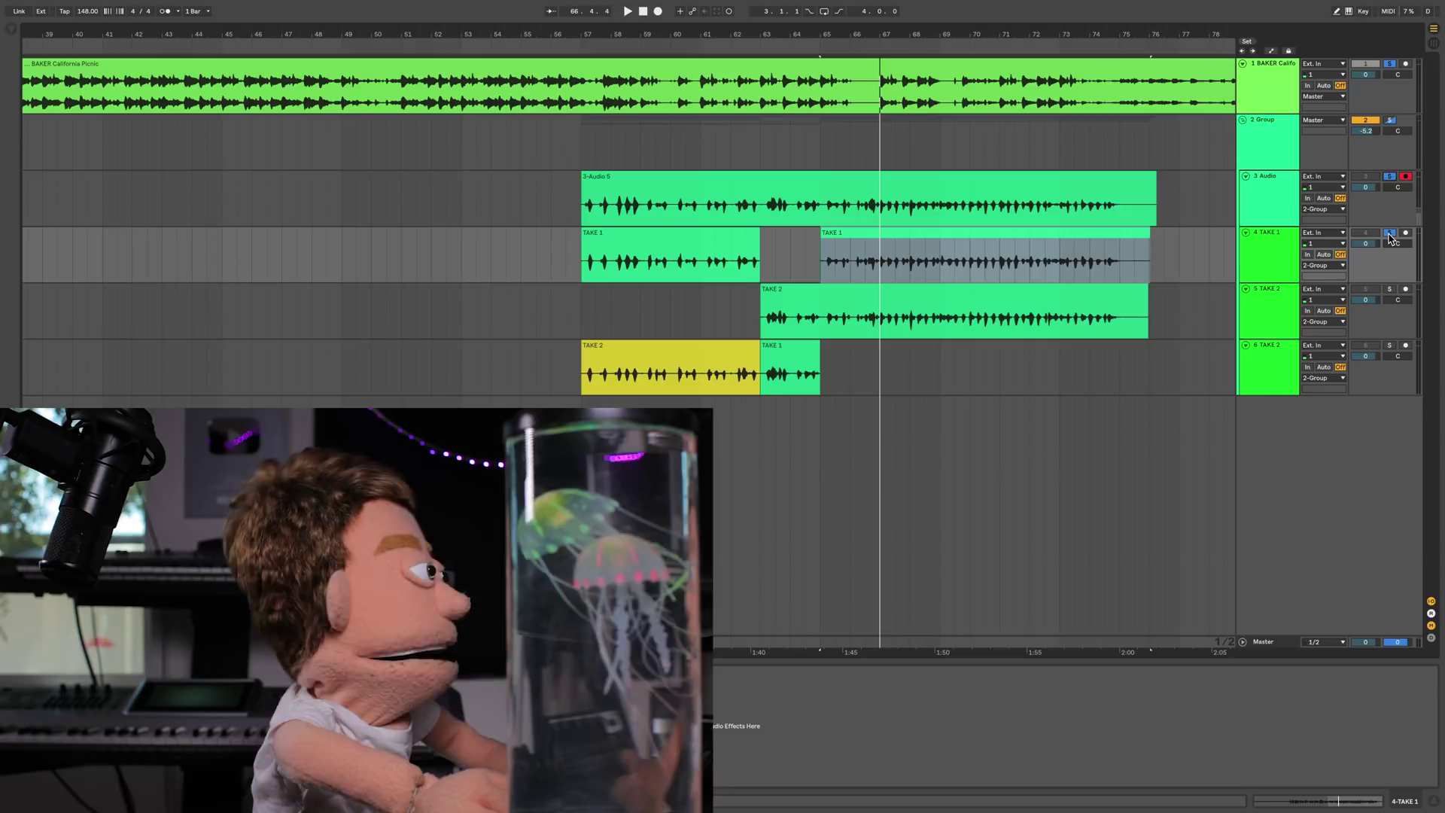
key("space")
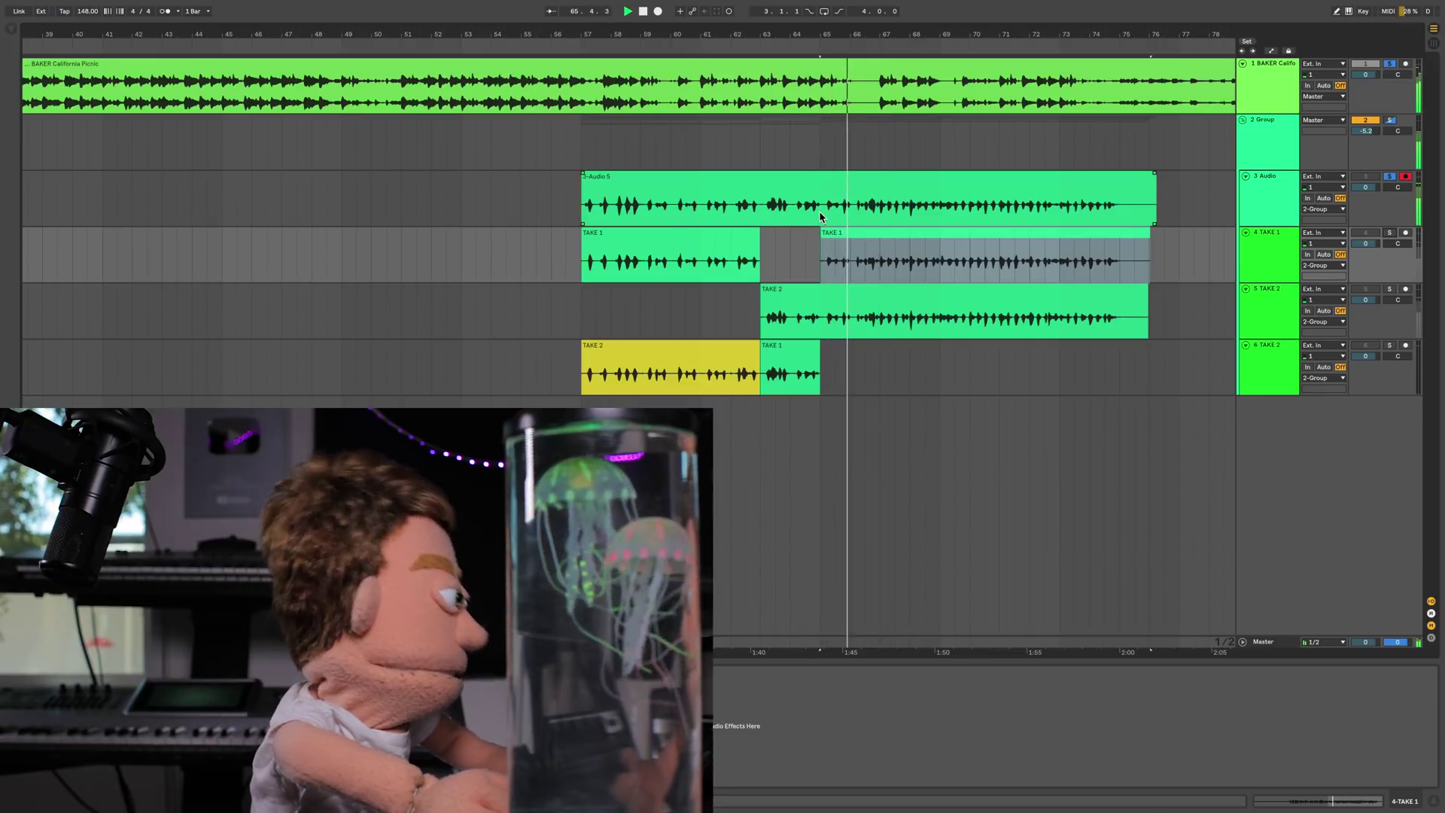
left_click(1389, 233)
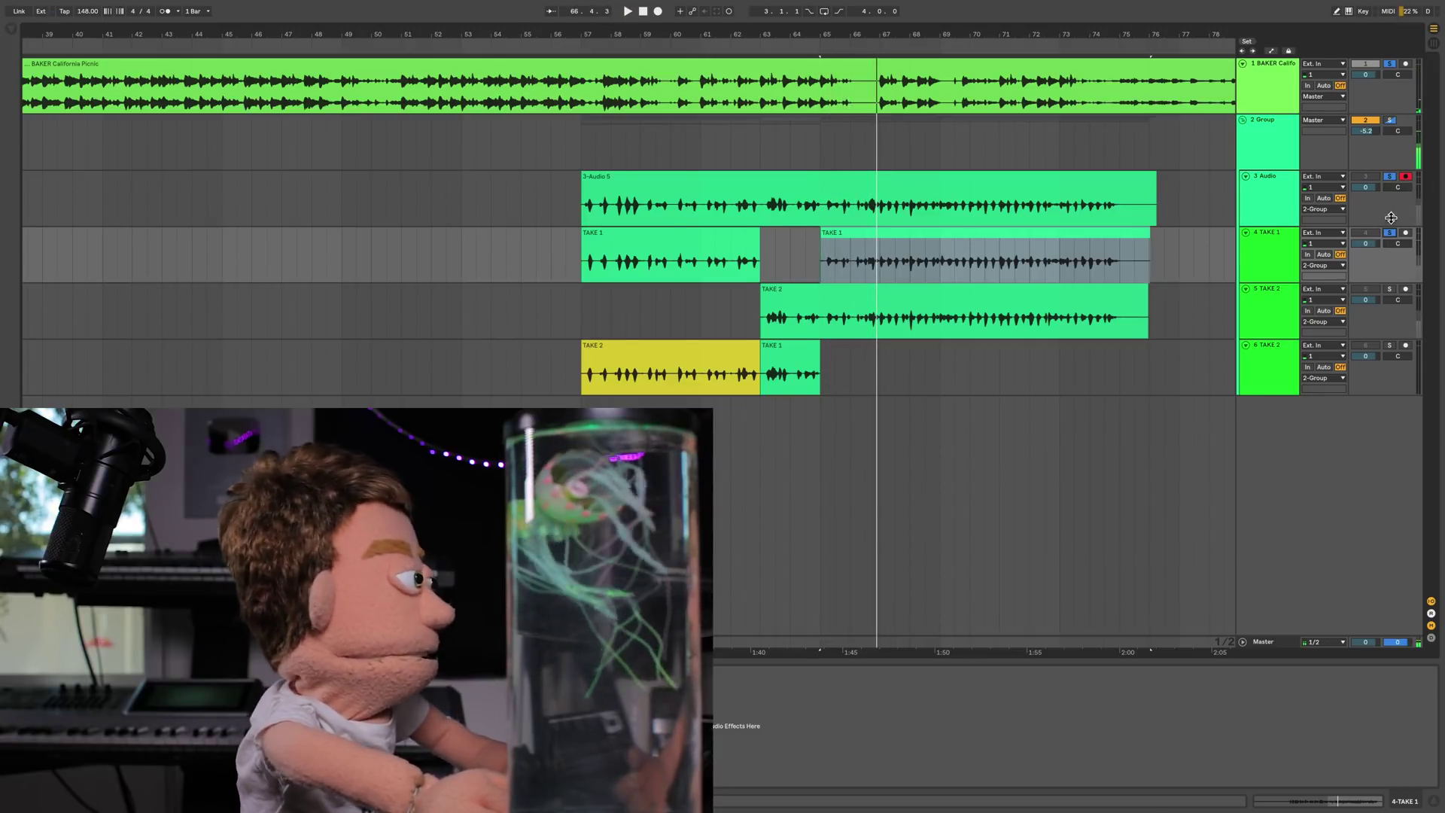
left_click(876, 264)
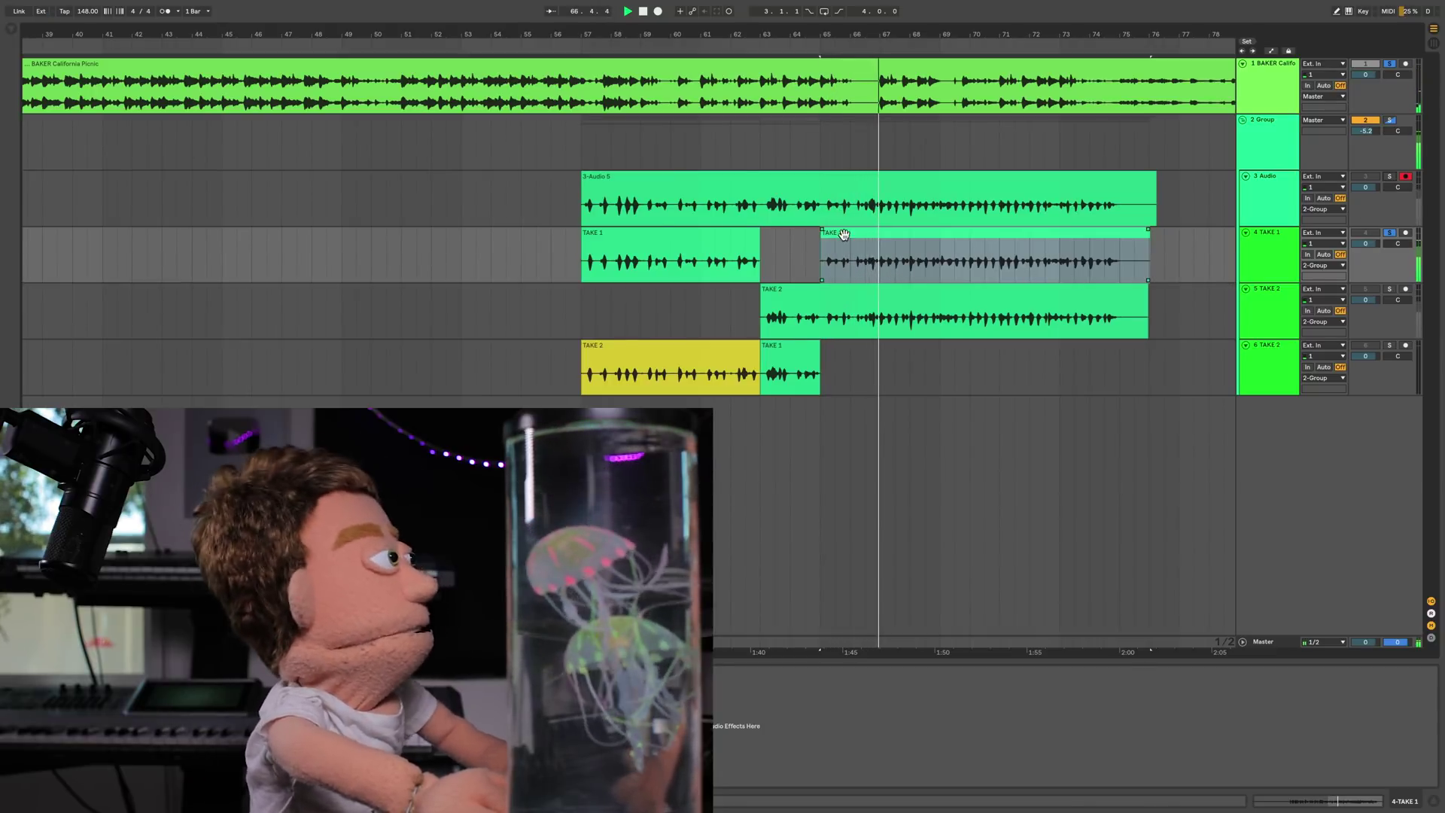
- Trim the original TAKE 1 to start at bar 67, extend the comp-lane piece there, and colour it light yellow
left_click_drag(826, 235, 877, 238)
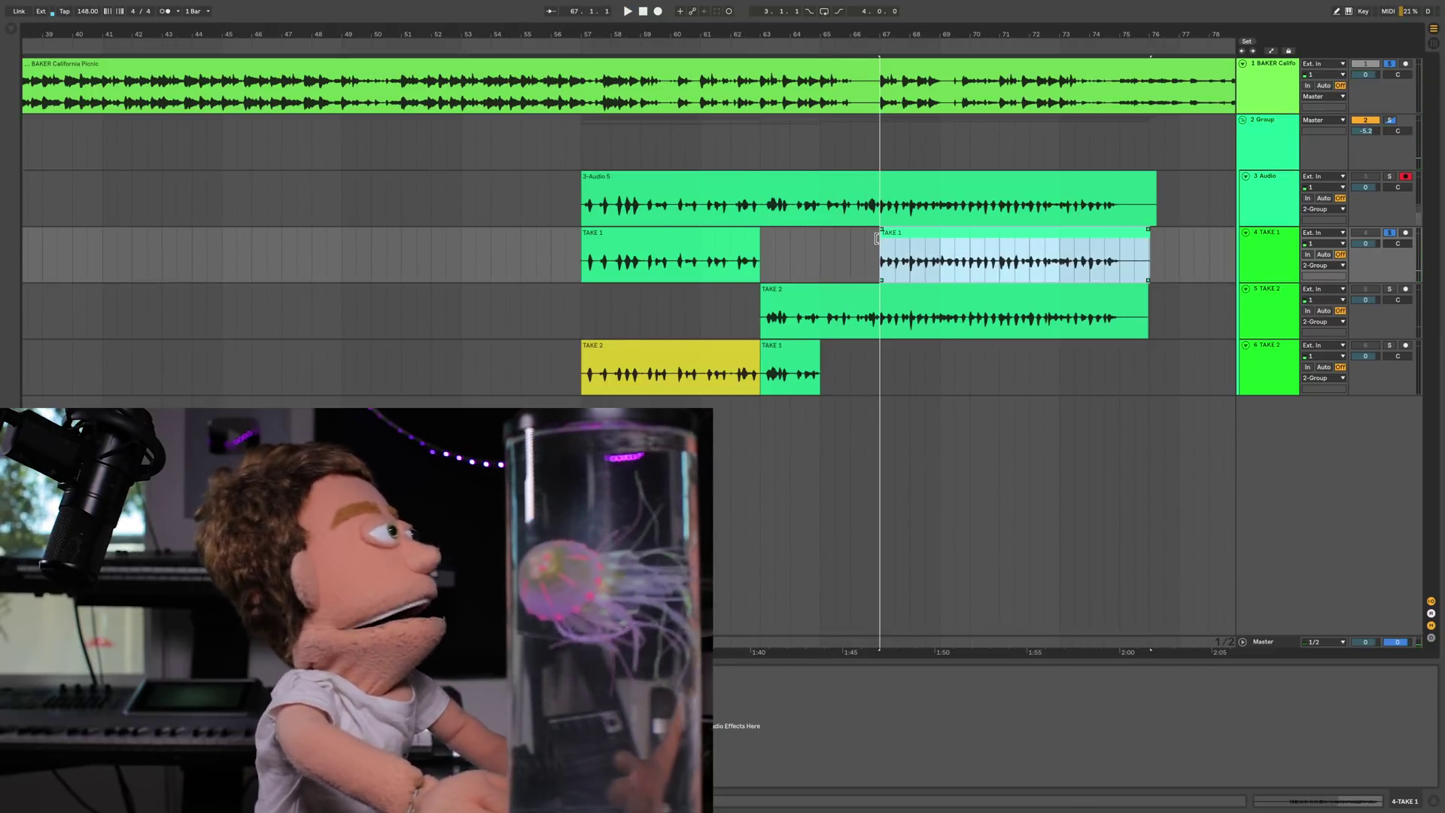
left_click_drag(818, 351, 877, 351)
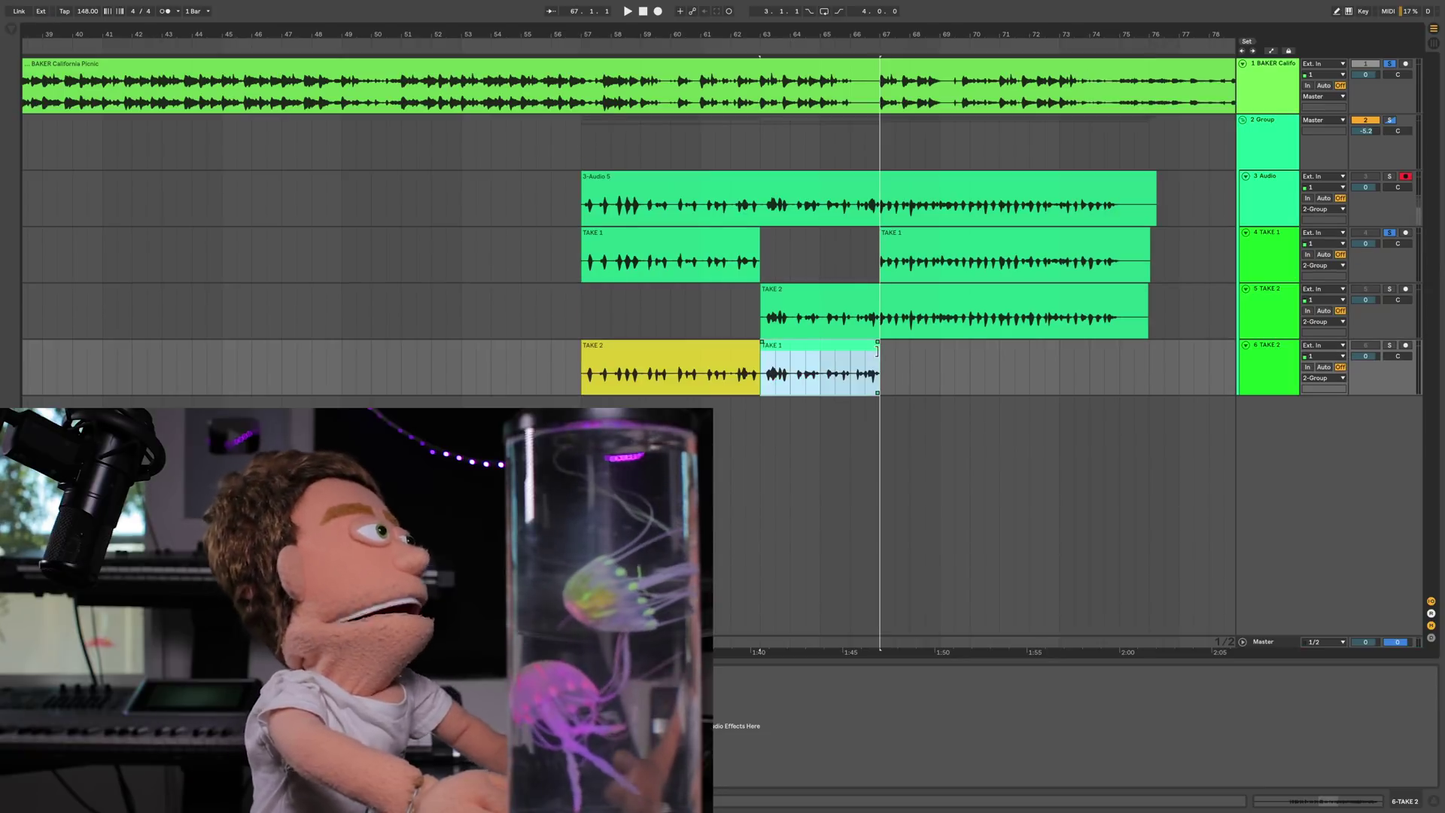
right_click(838, 344)
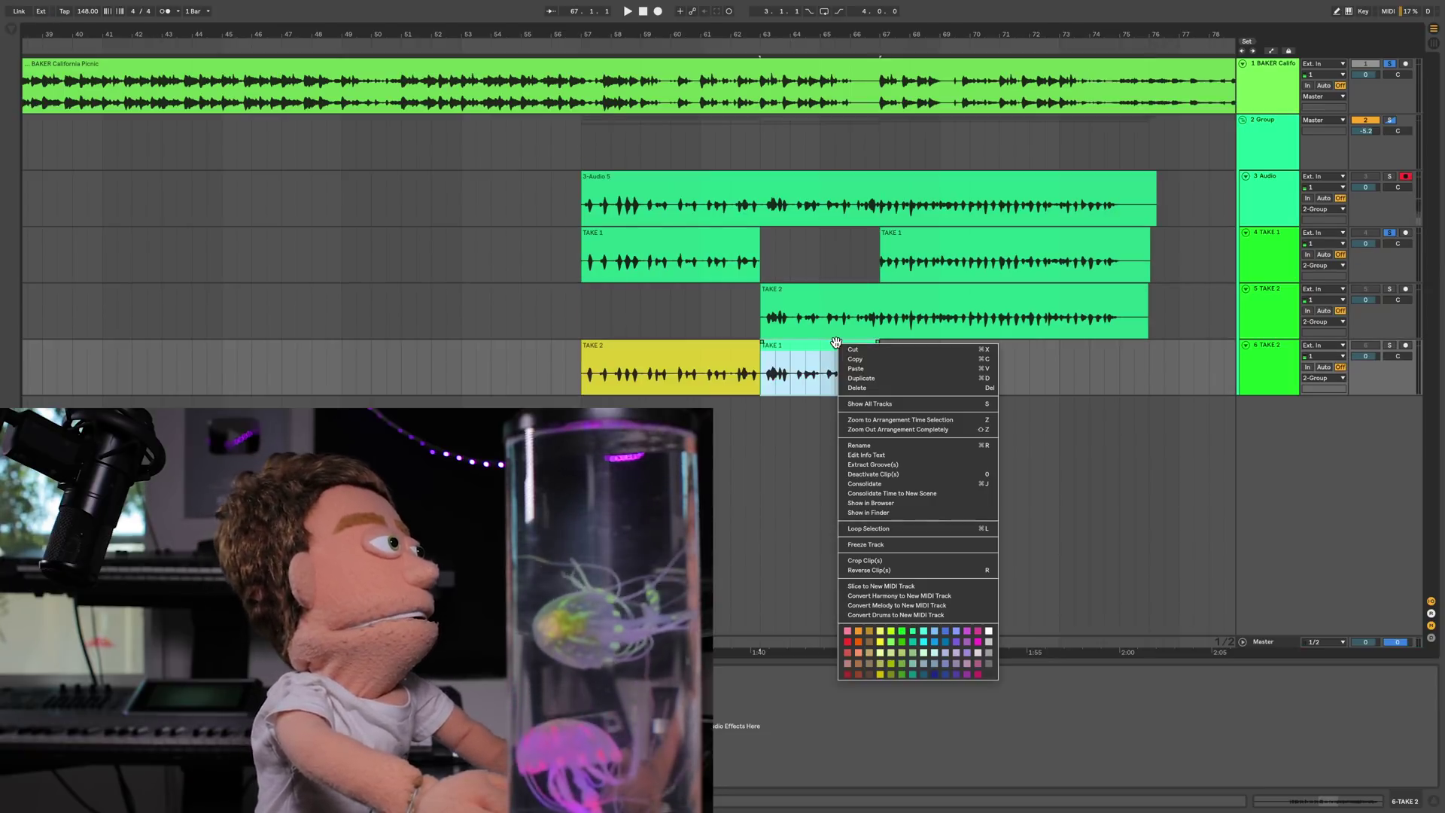
left_click(881, 632)
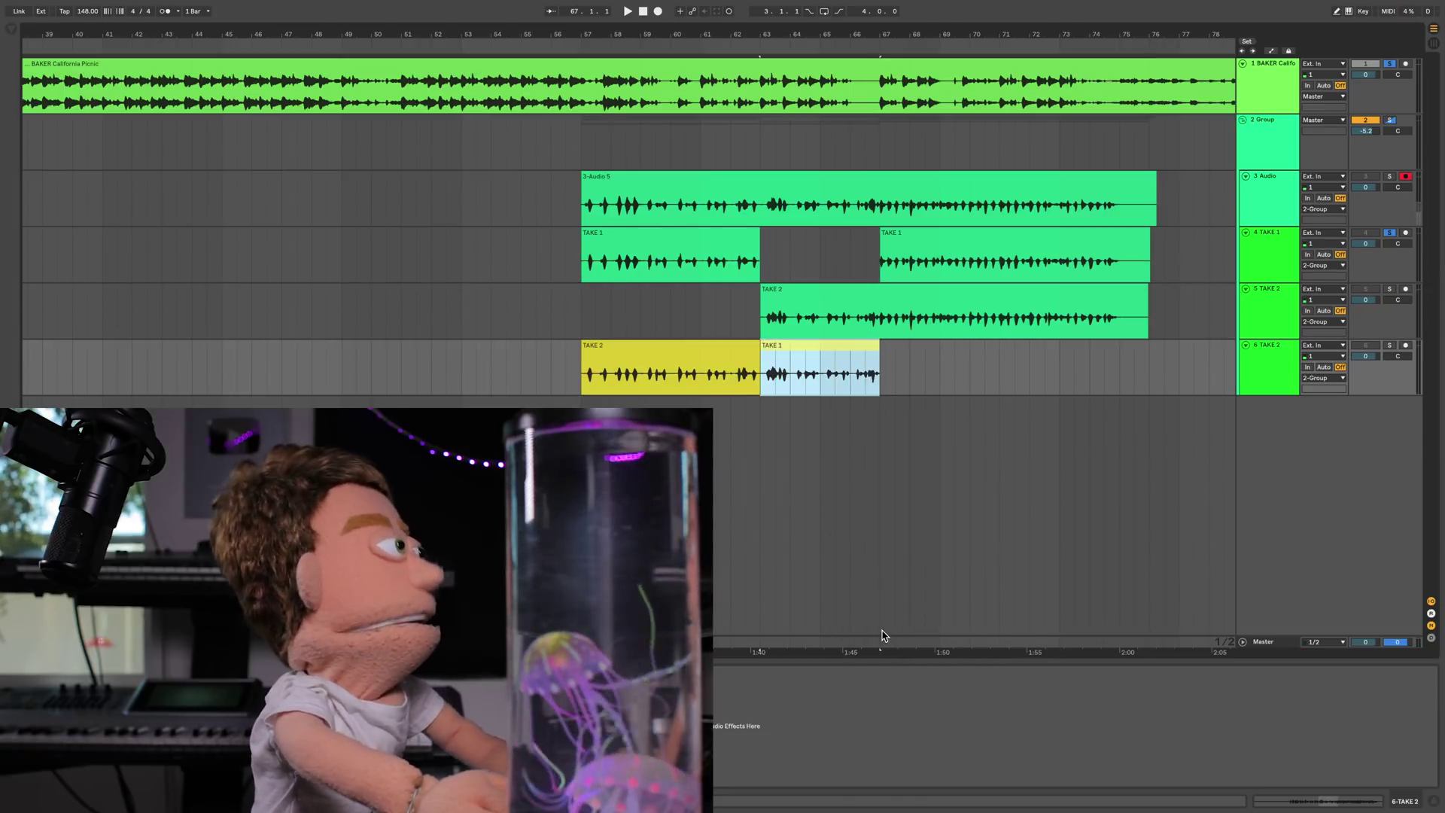
- Audition track 3 soloed from the start marker, then solo TAKE 2 and select its clip
left_click(912, 241)
left_click(1390, 176)
key("space")
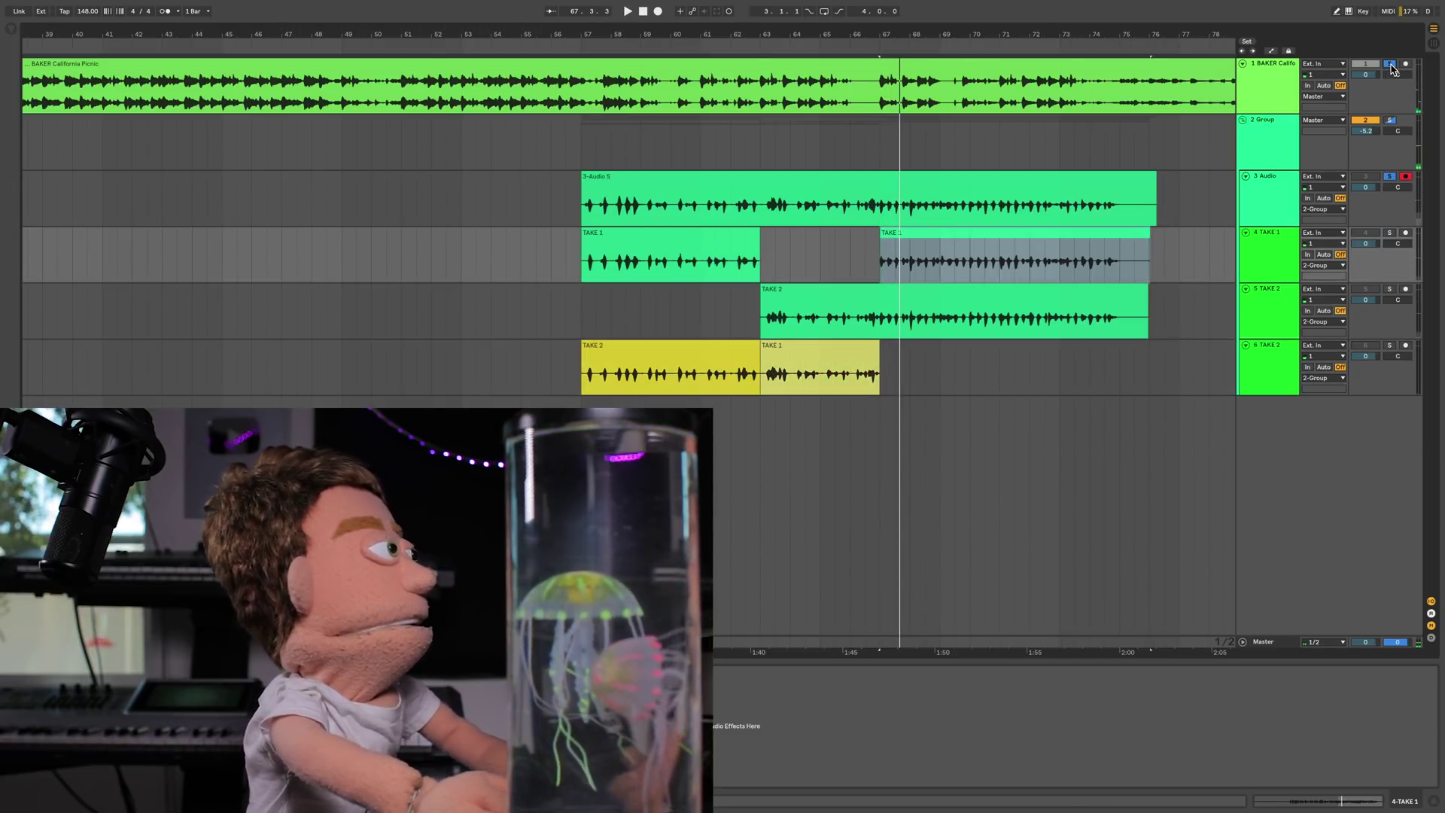
key("space")
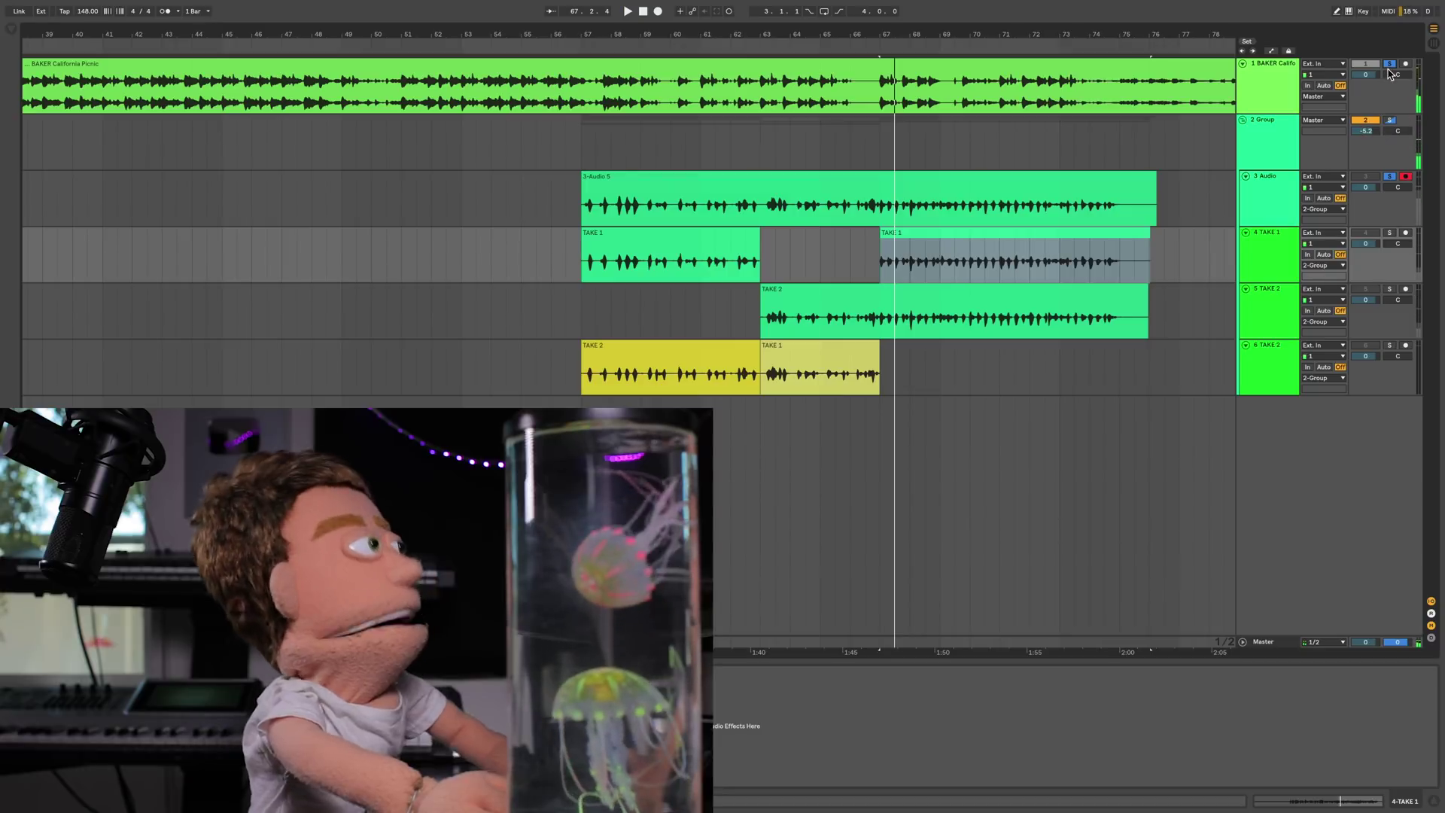
key("space")
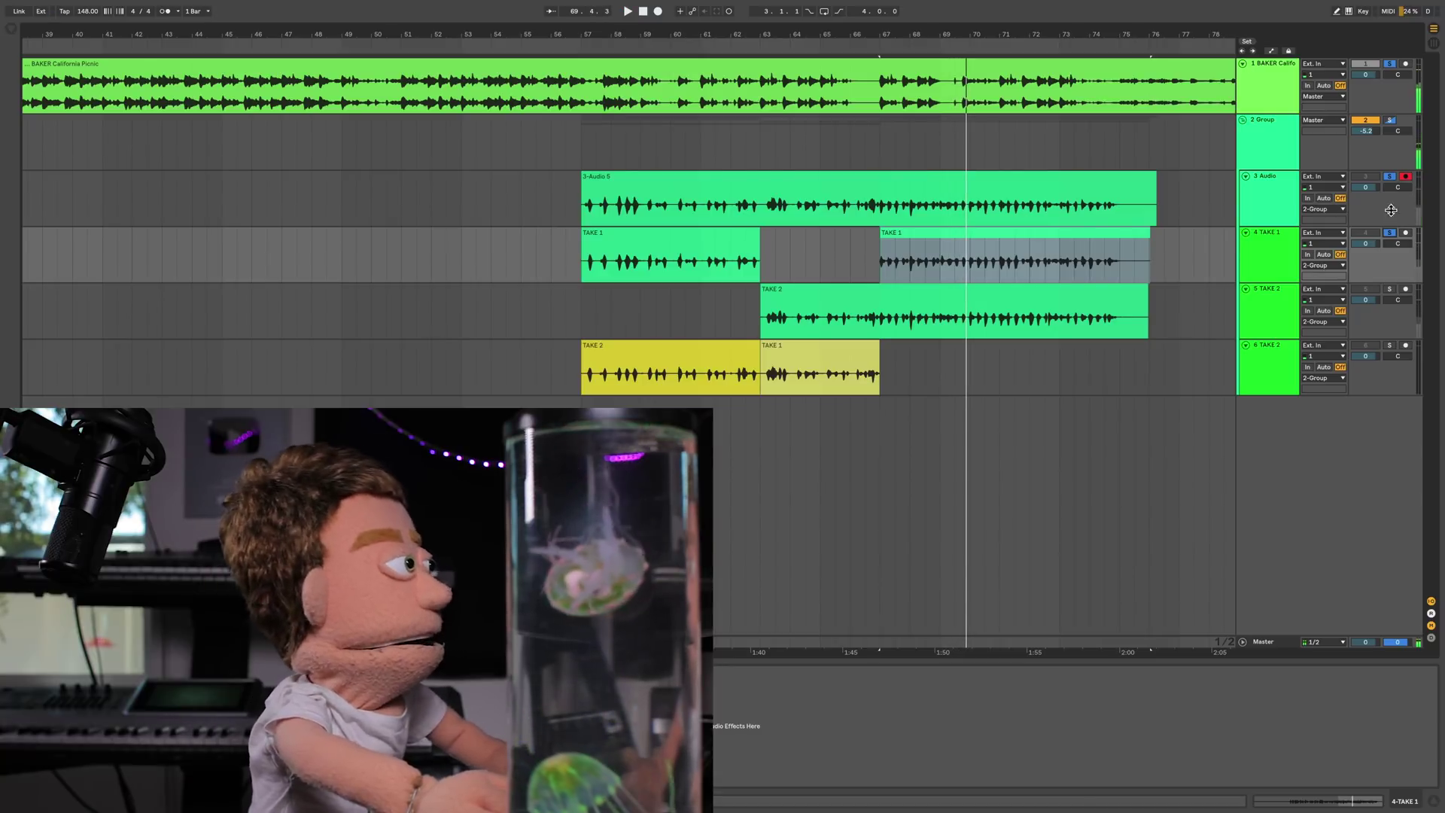
key("space")
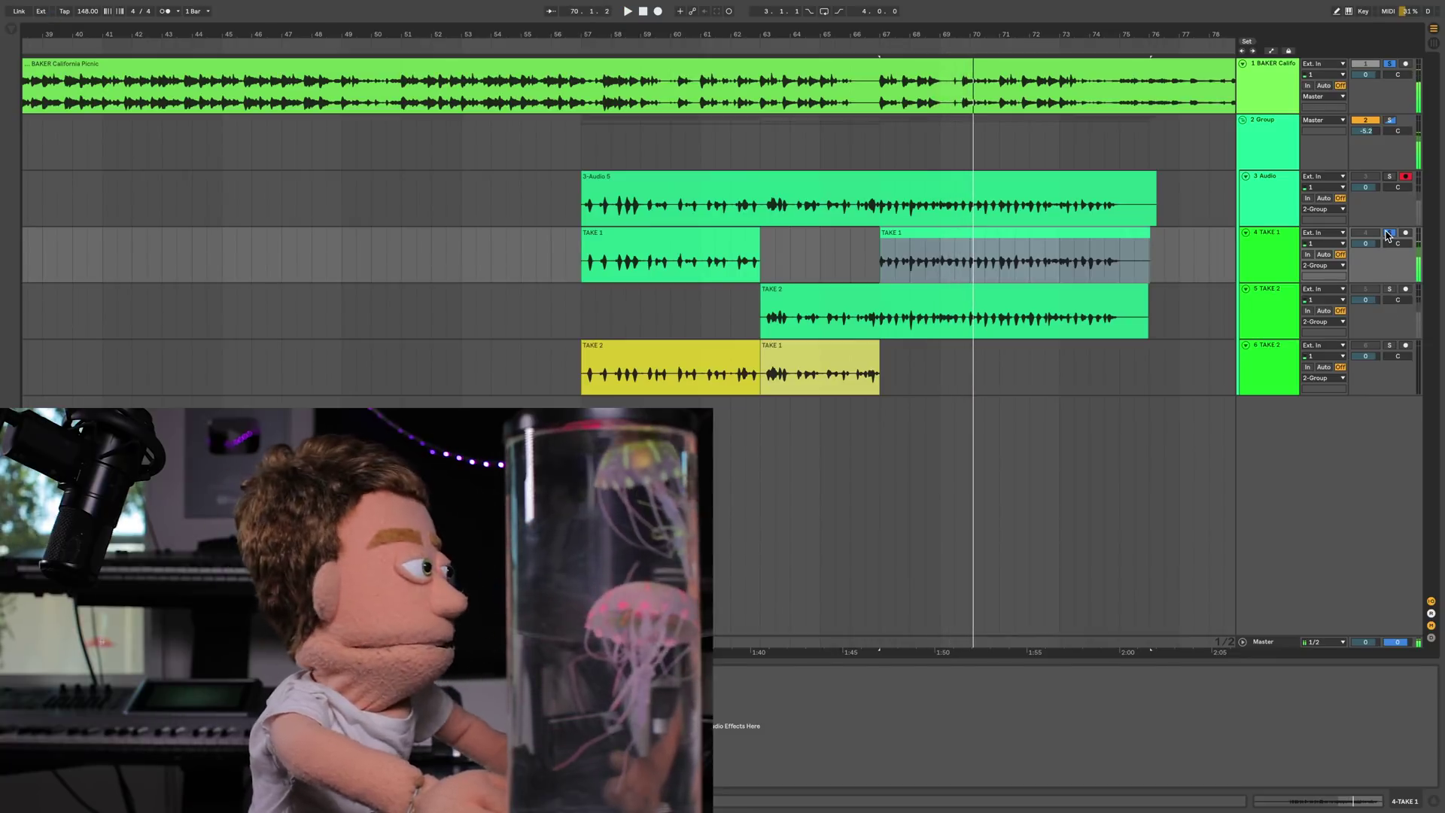
left_click(1392, 294)
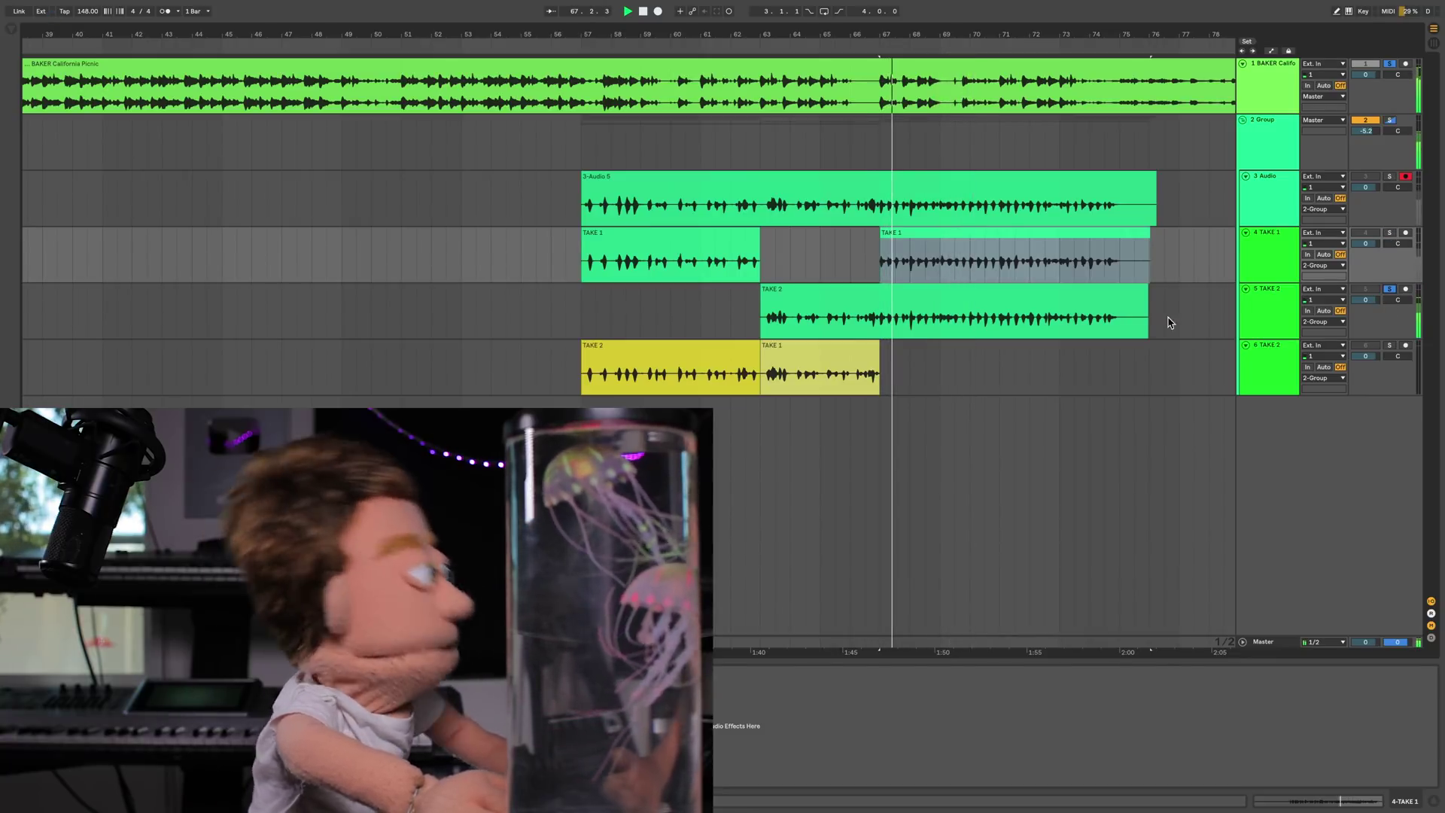
left_click(887, 325)
- Cut bars 67–70 from TAKE 2 on track 5 and paste them into the comp lane
left_click_drag(888, 325, 965, 314)
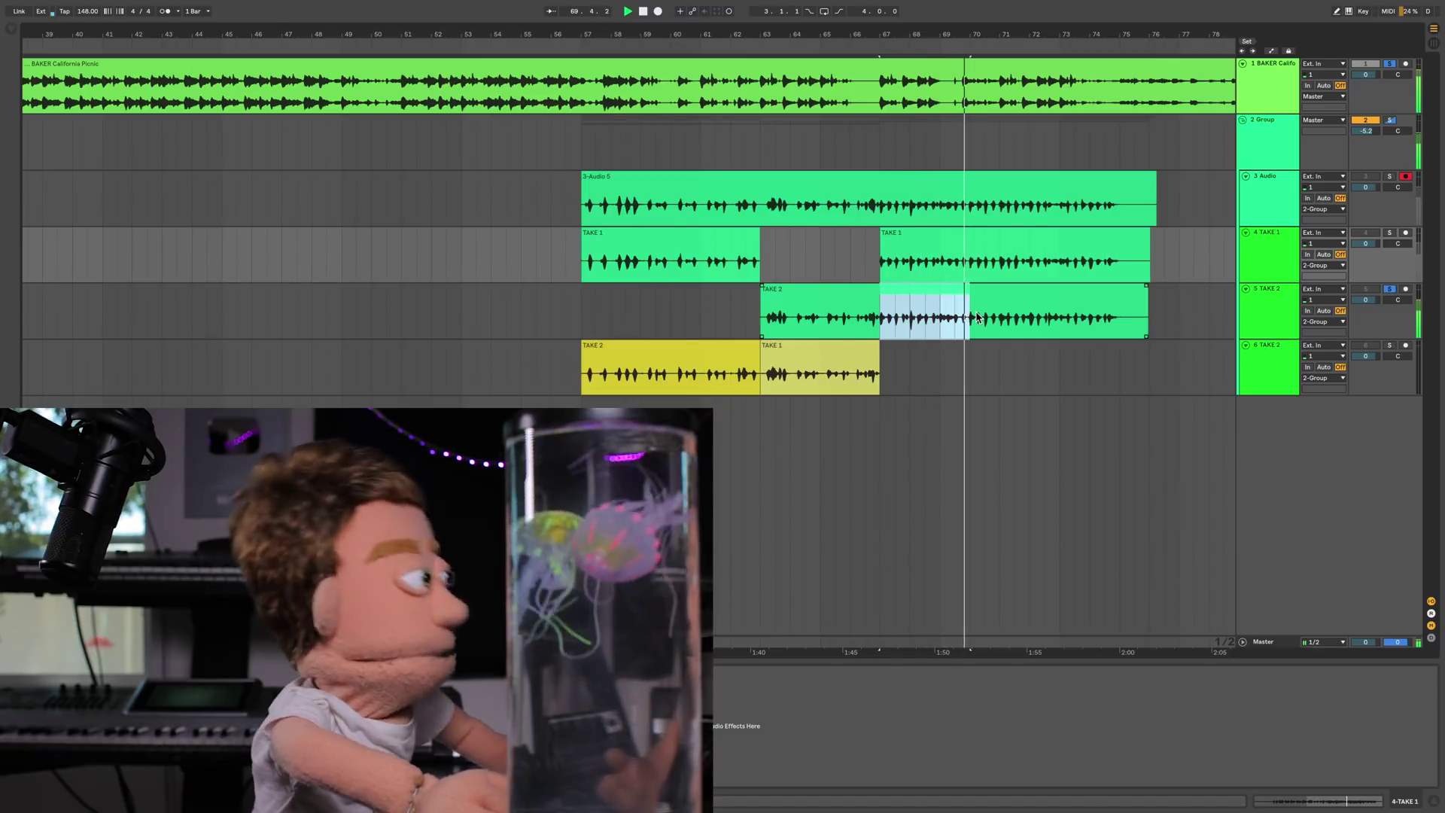
key("super+e")
left_click(907, 298)
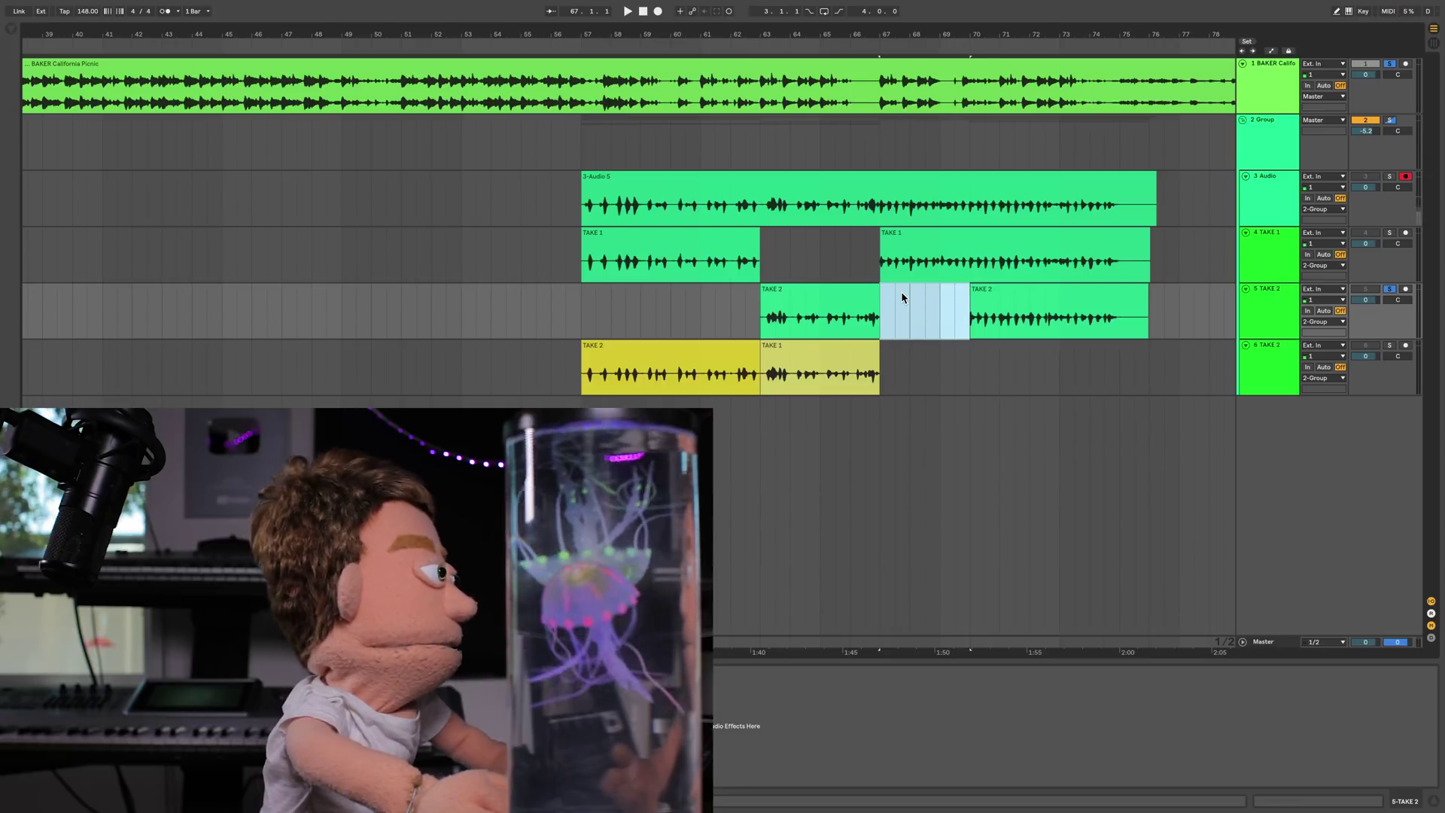
key("Right")
key("Down")
key("Up")
key("Left")
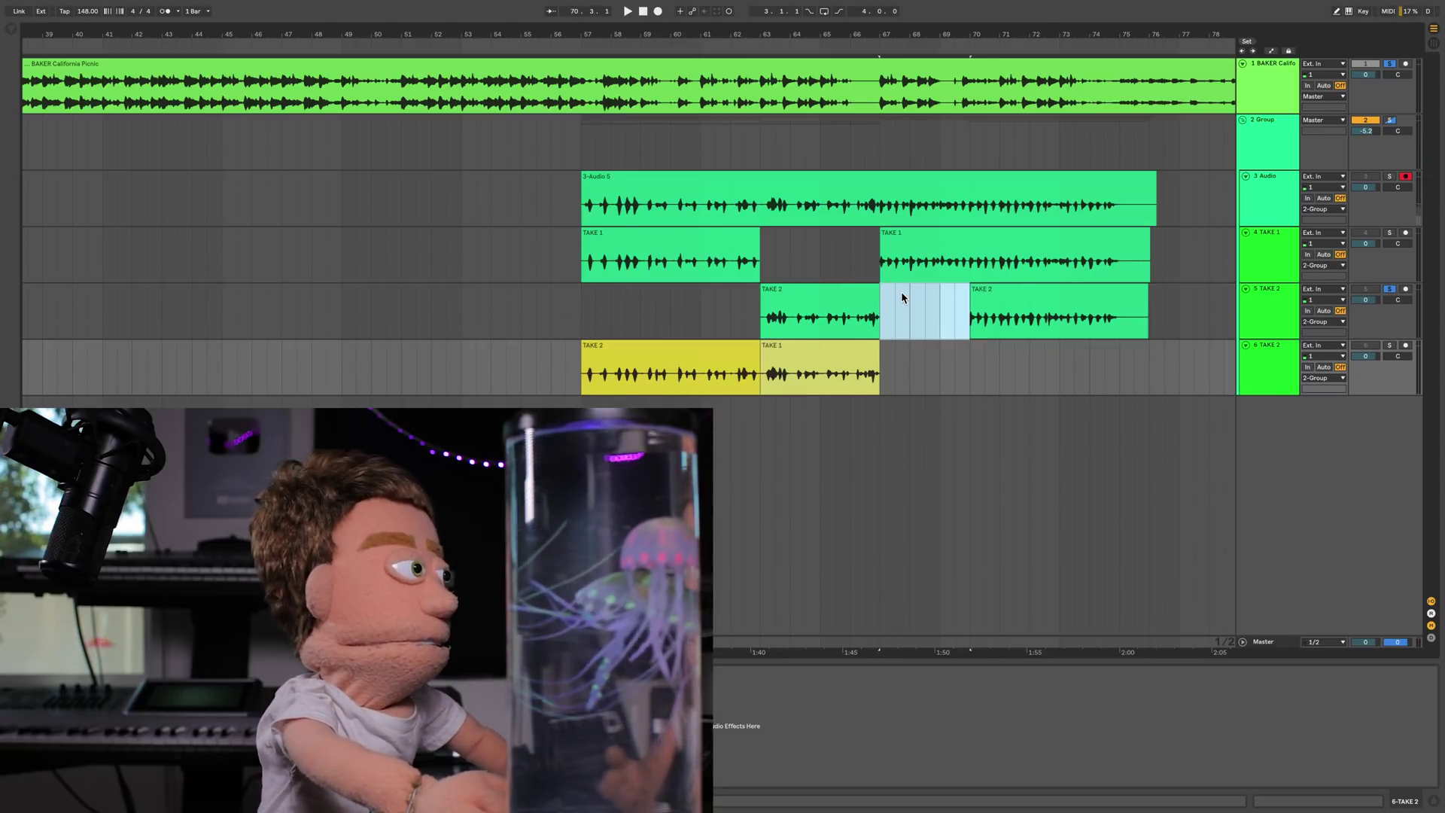
key("Down")
key("Down")
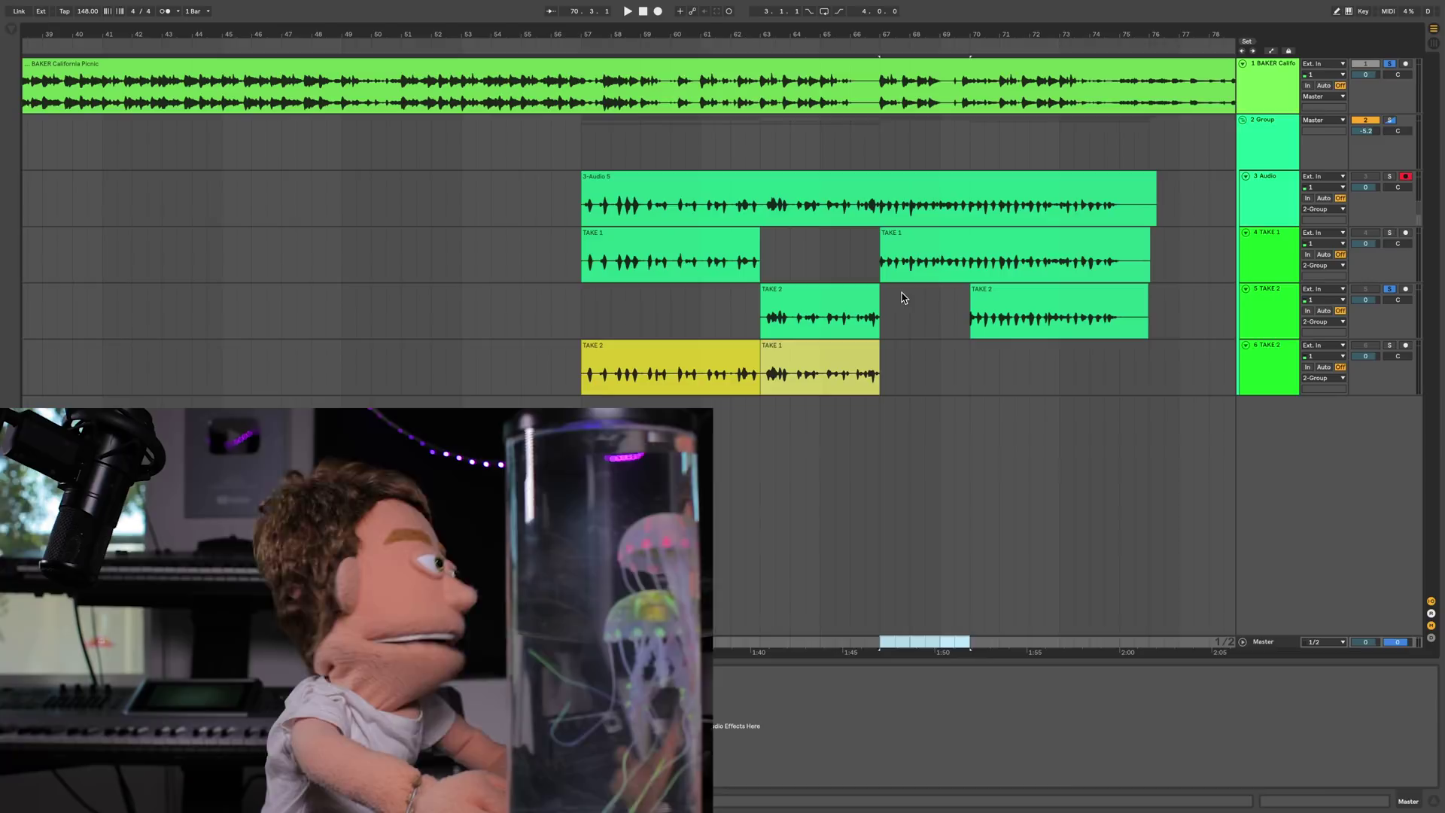
key("Up")
key("ctrl+v")
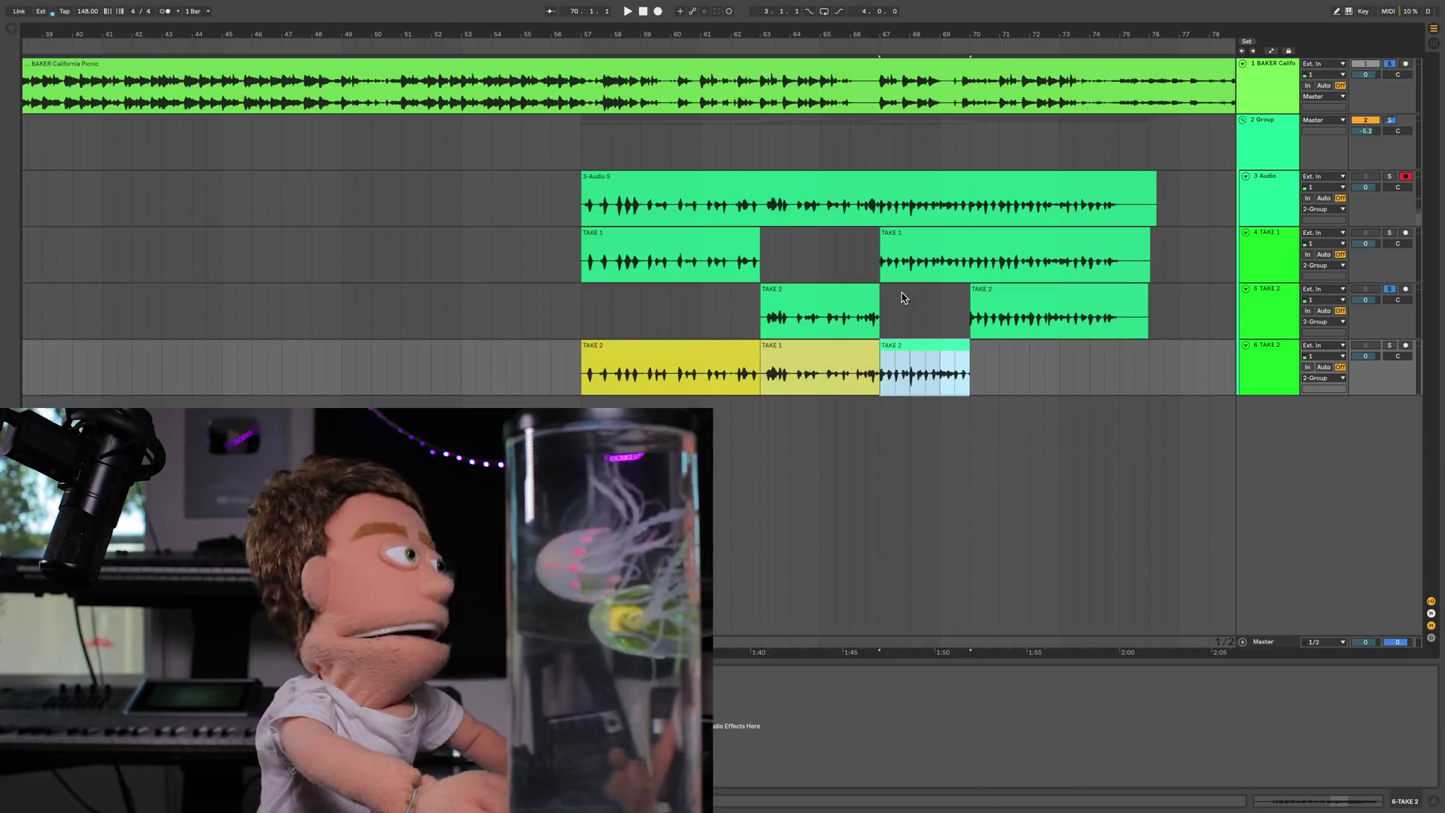
left_click(883, 347)
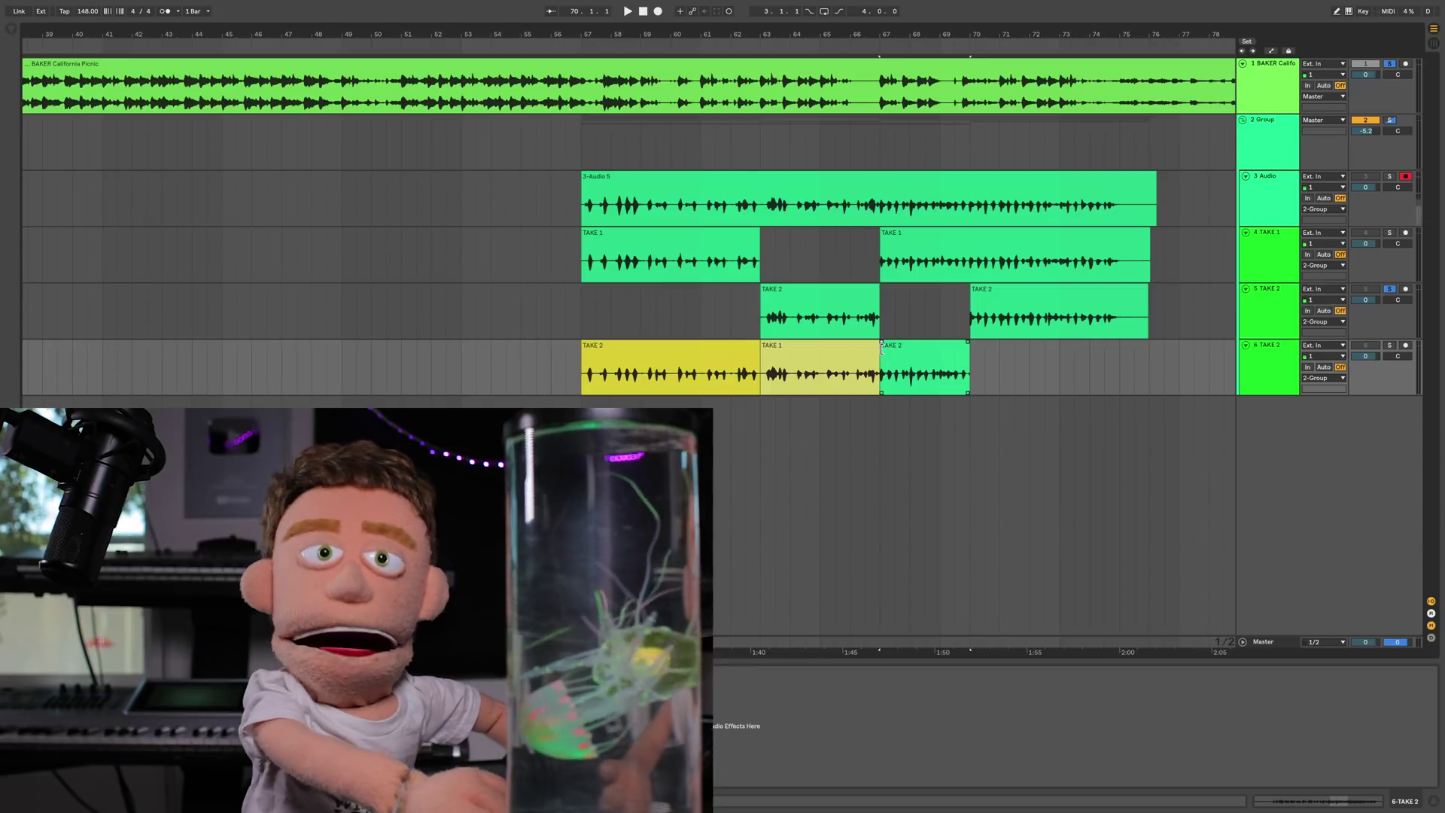
left_click(882, 348)
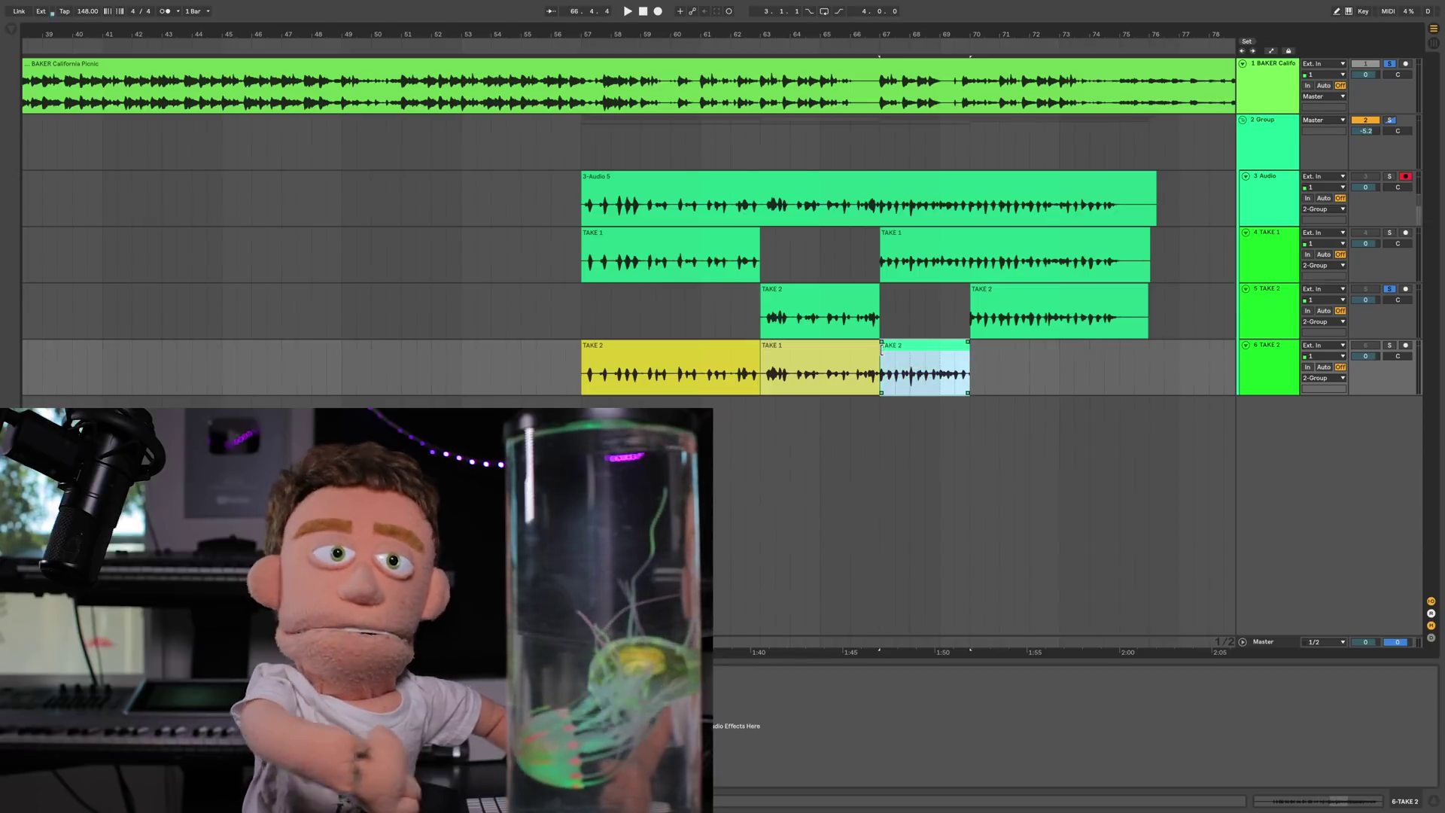
- Play from bar 70 with the backing track soloed alongside the takes
left_click(978, 294)
left_click(1405, 177)
key("space")
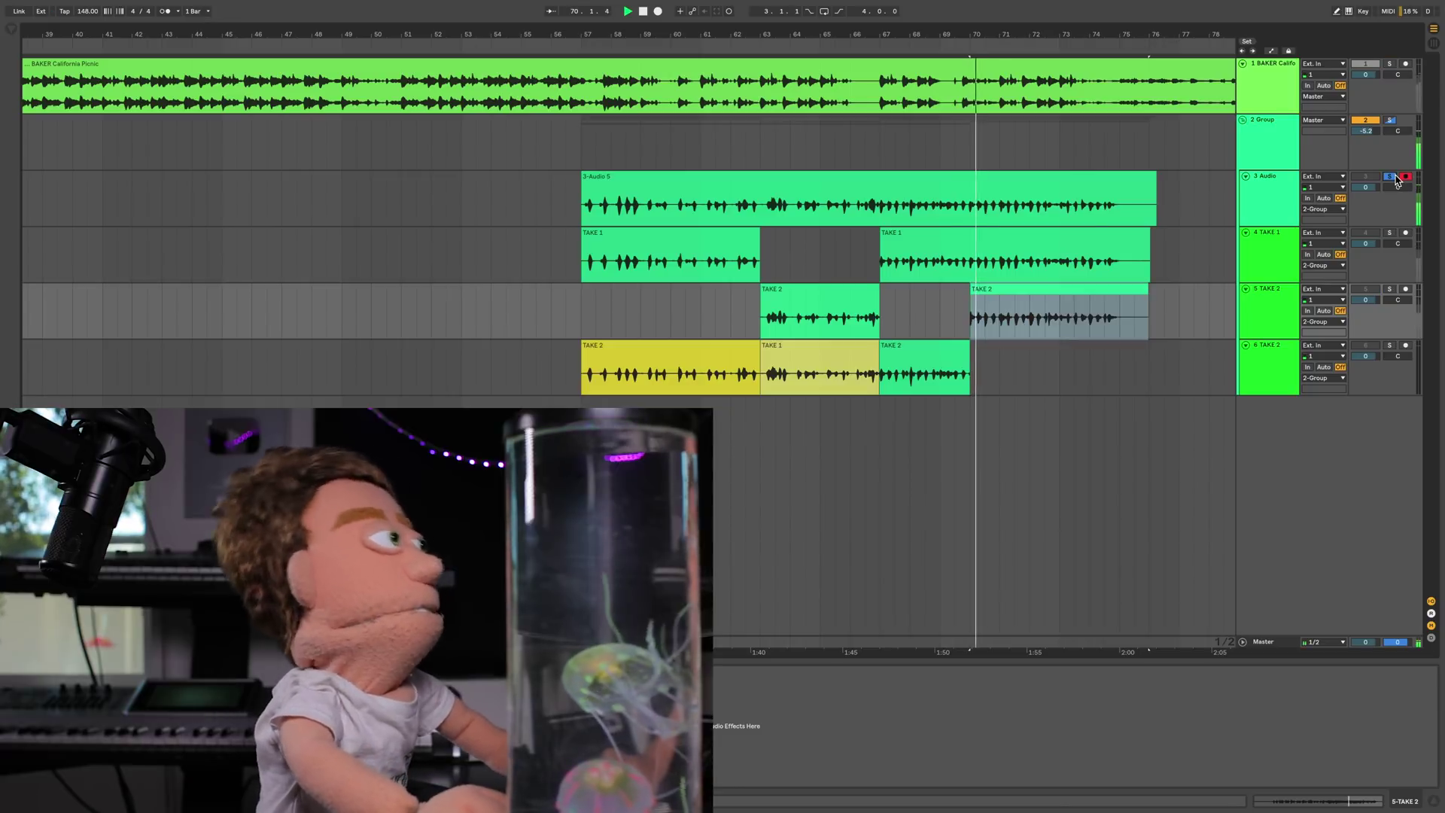
left_click(1389, 64)
key("space")
key("space")
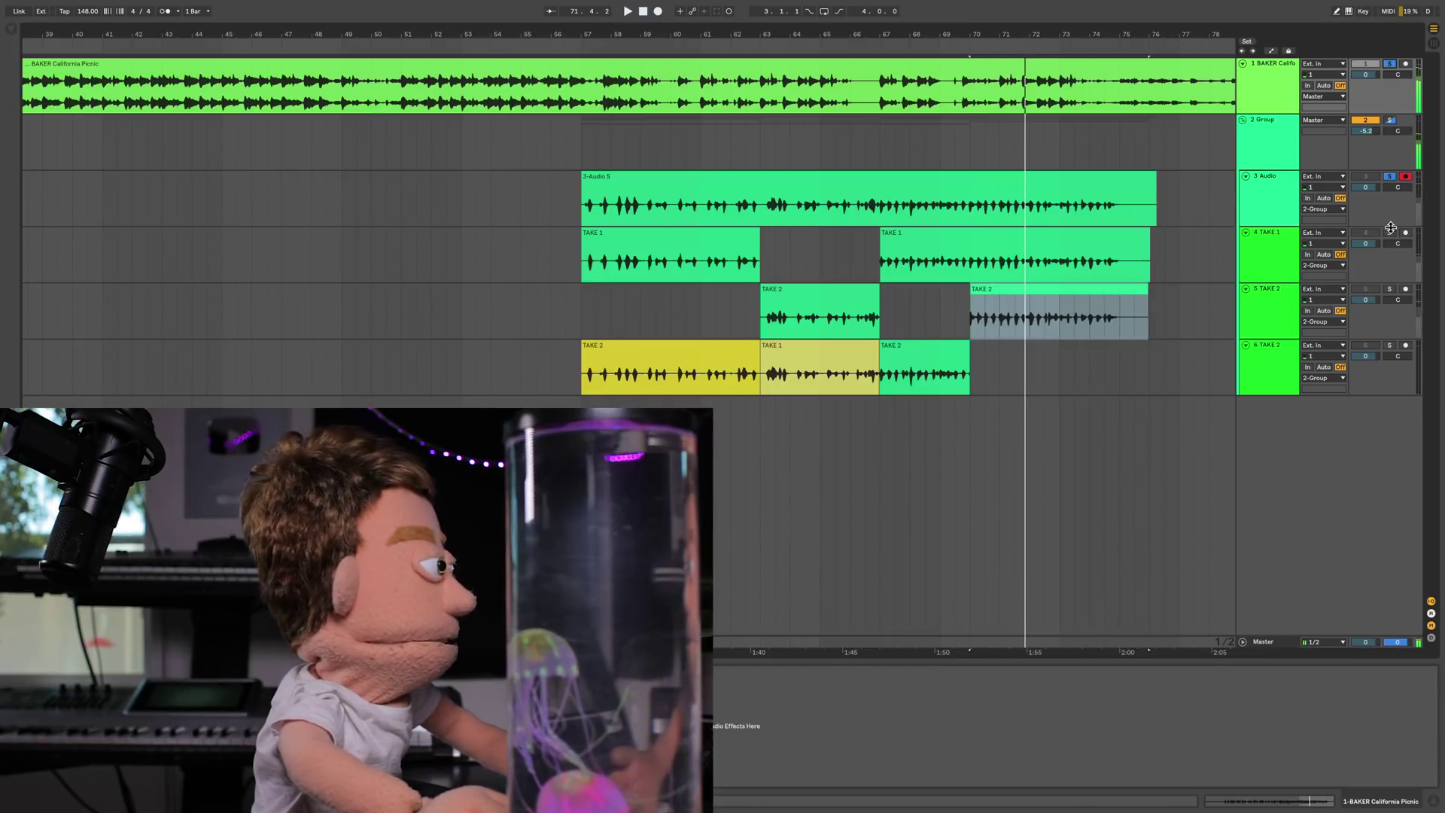
- Replay the bar-70 phrase switching solos between Audio 5 and TAKE 2, ending on Audio 5
left_click(1390, 177)
key("space")
key("space")
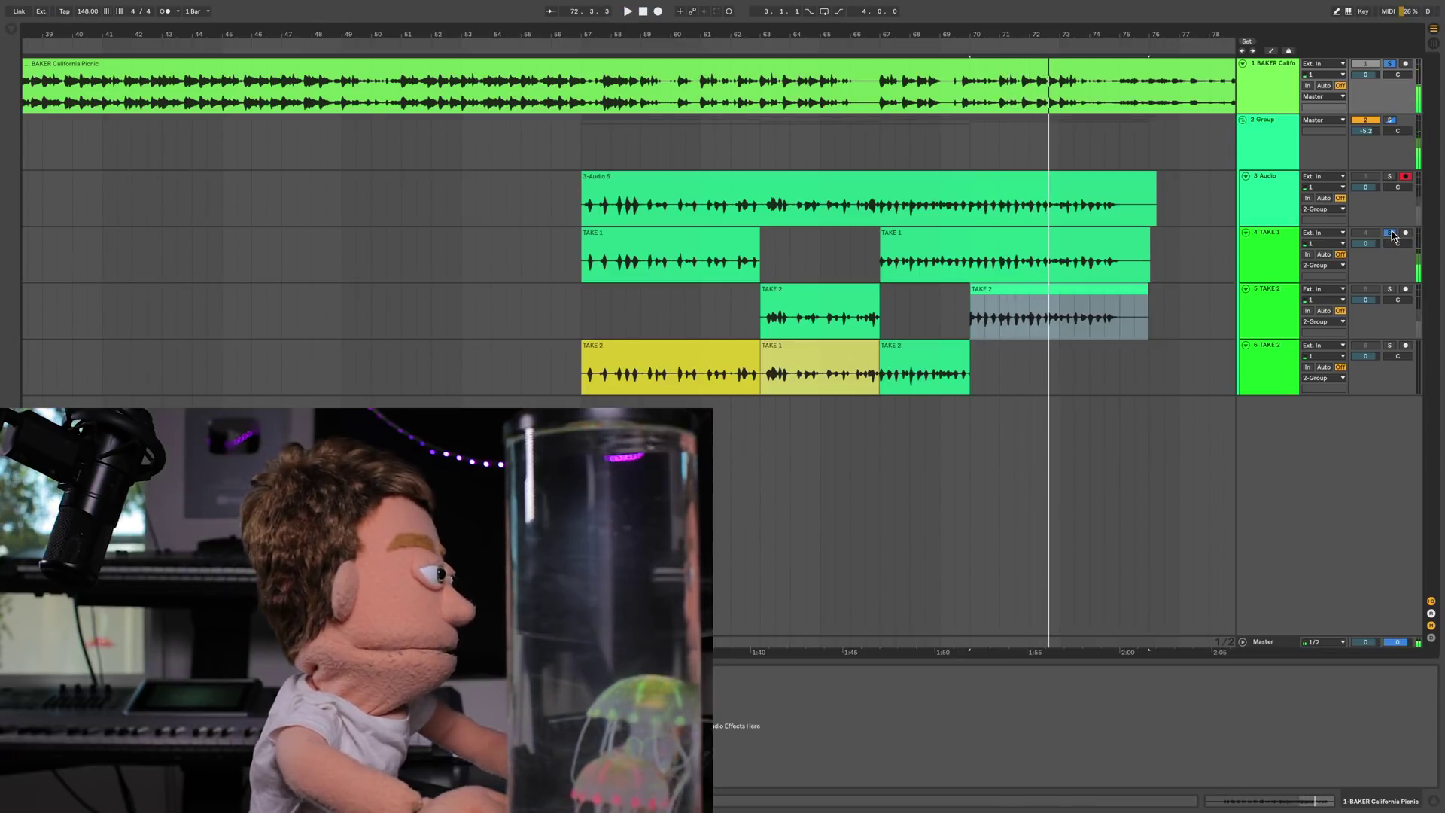
key("space")
key("space")
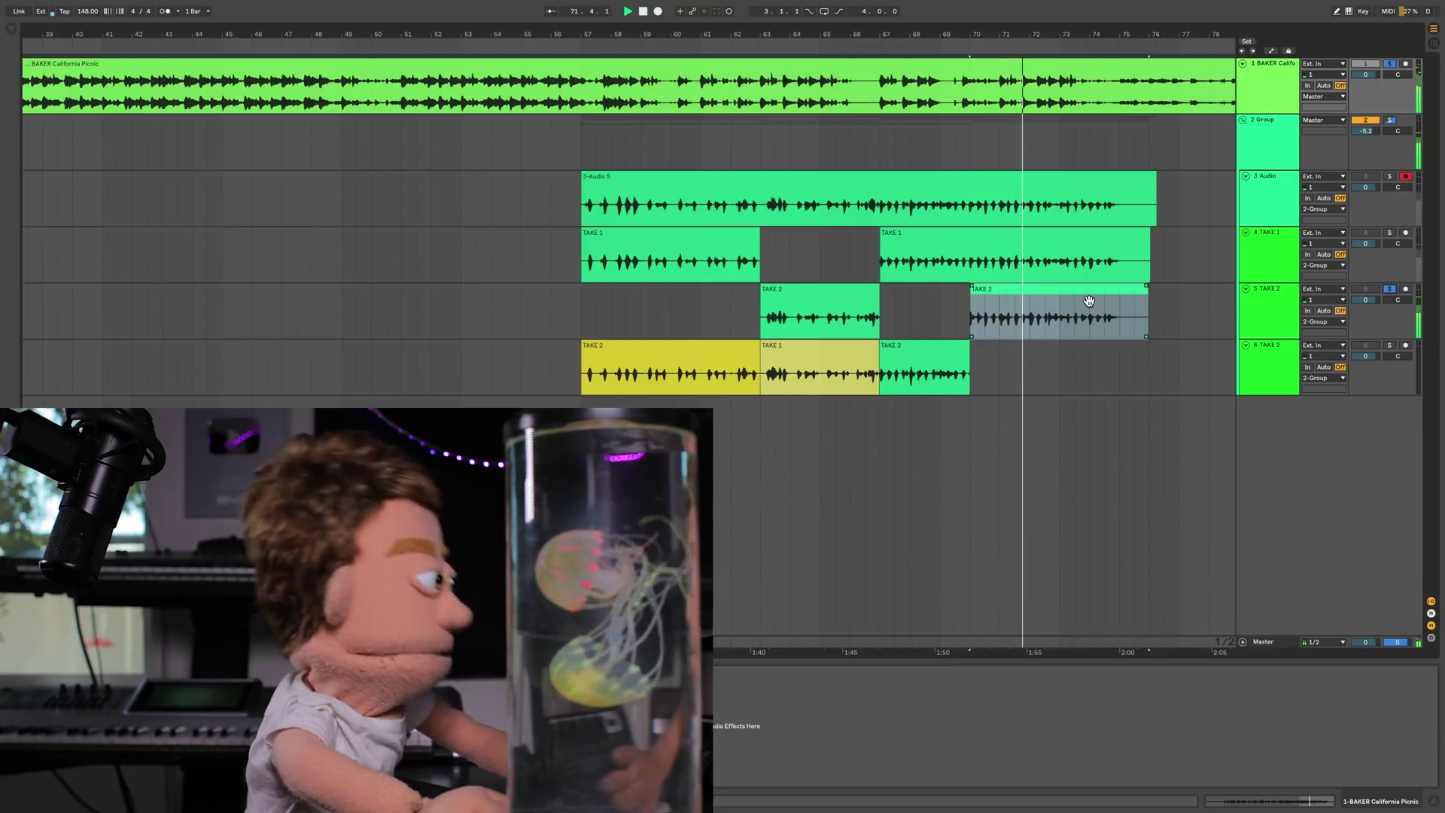
key("space")
key("space")
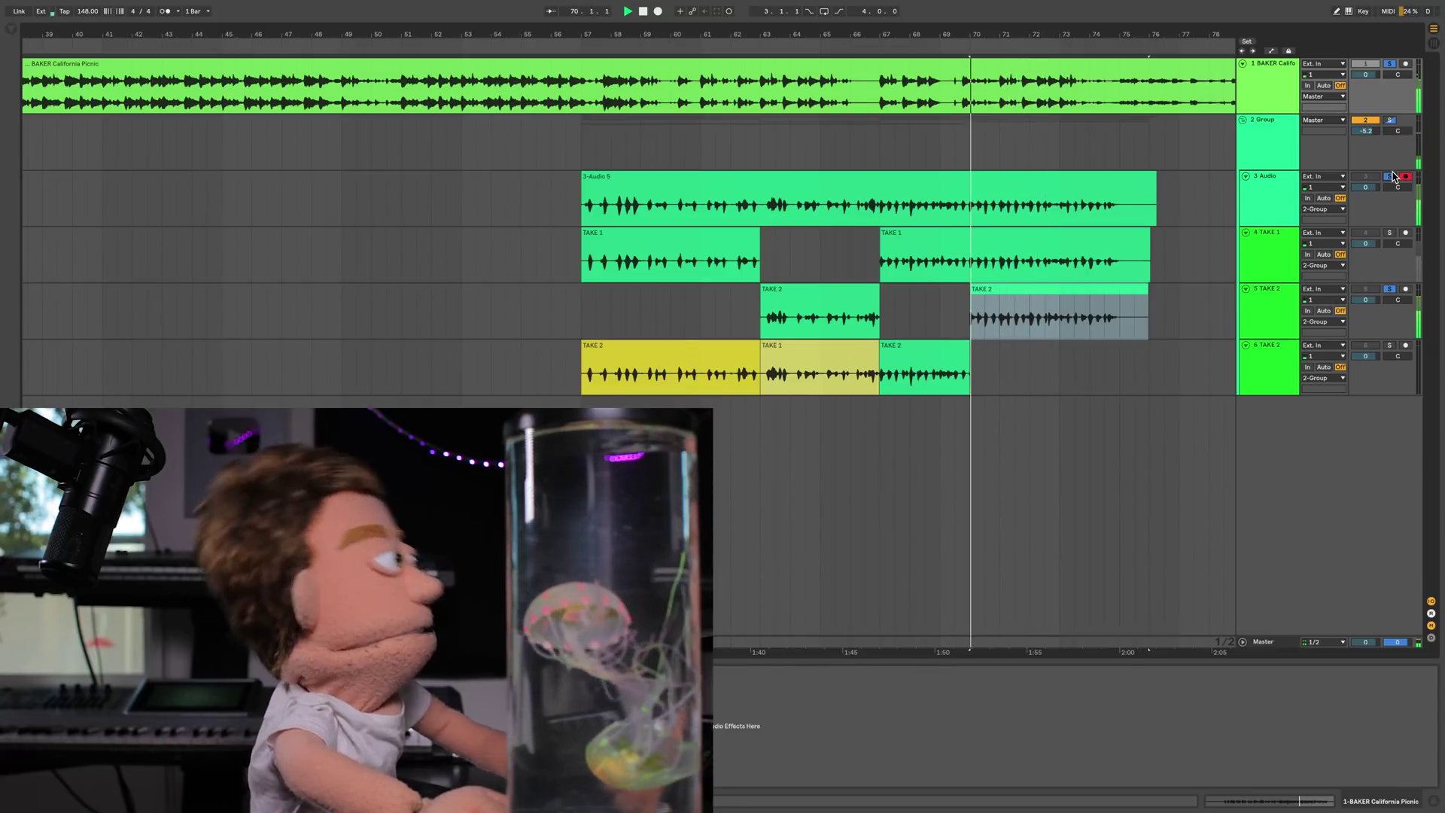
left_click(1390, 176)
left_click(1390, 289)
key("space")
key("space")
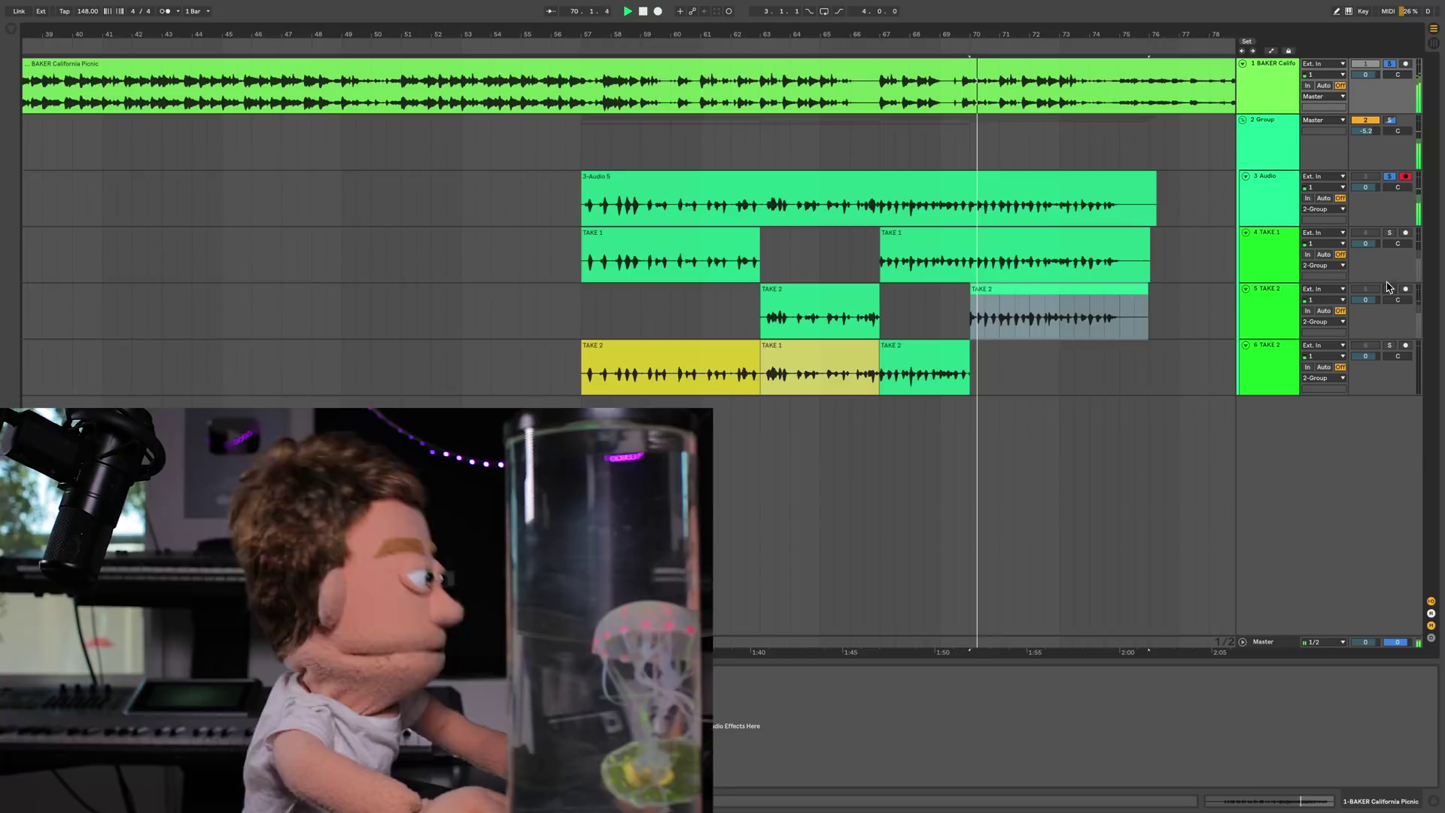
left_click(965, 210)
- Move Audio 5's bars 70–72.75 into the comp on track 6, then audition the bar-73 phrase
left_click_drag(970, 205, 1062, 186)
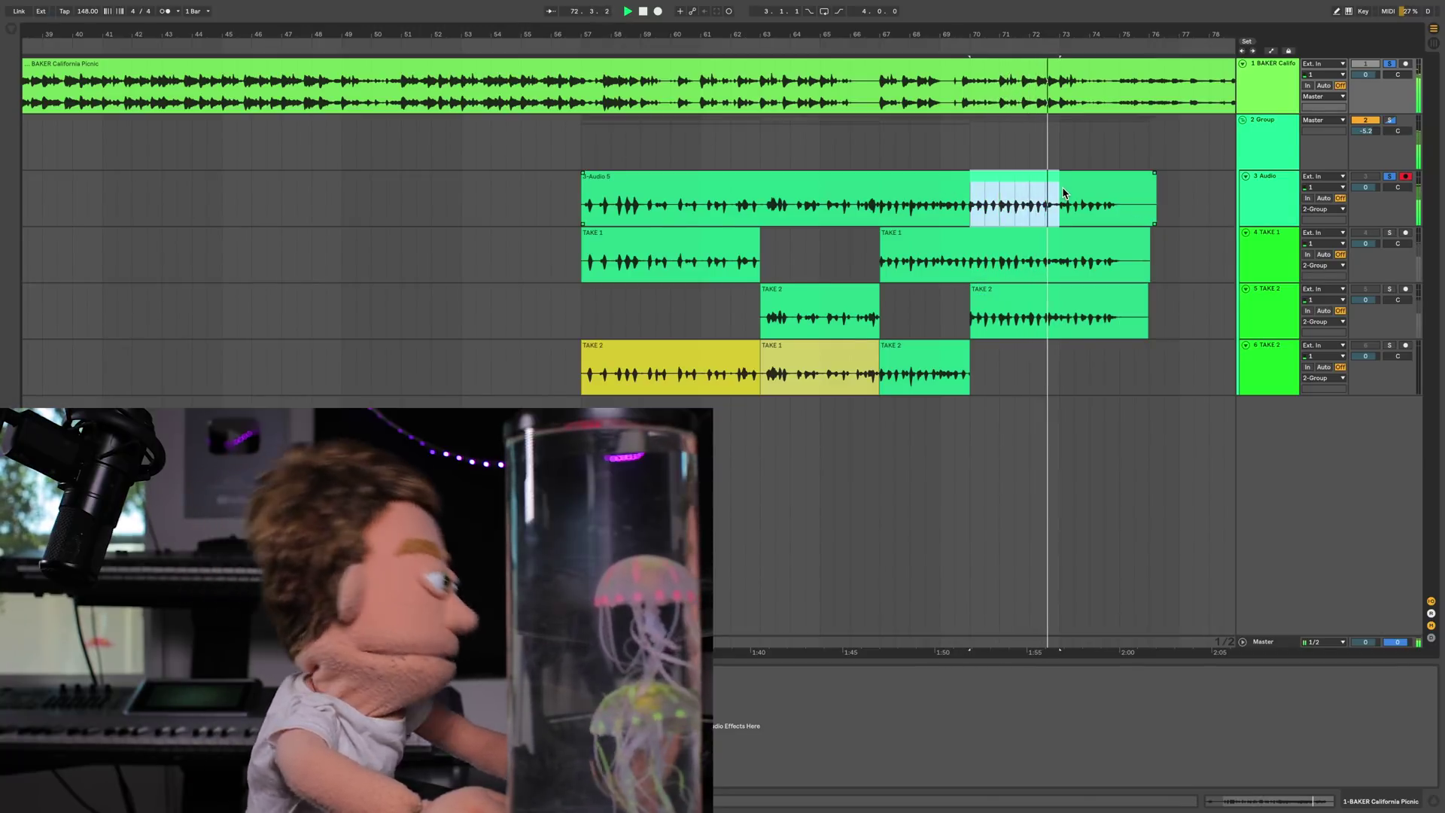
key("space")
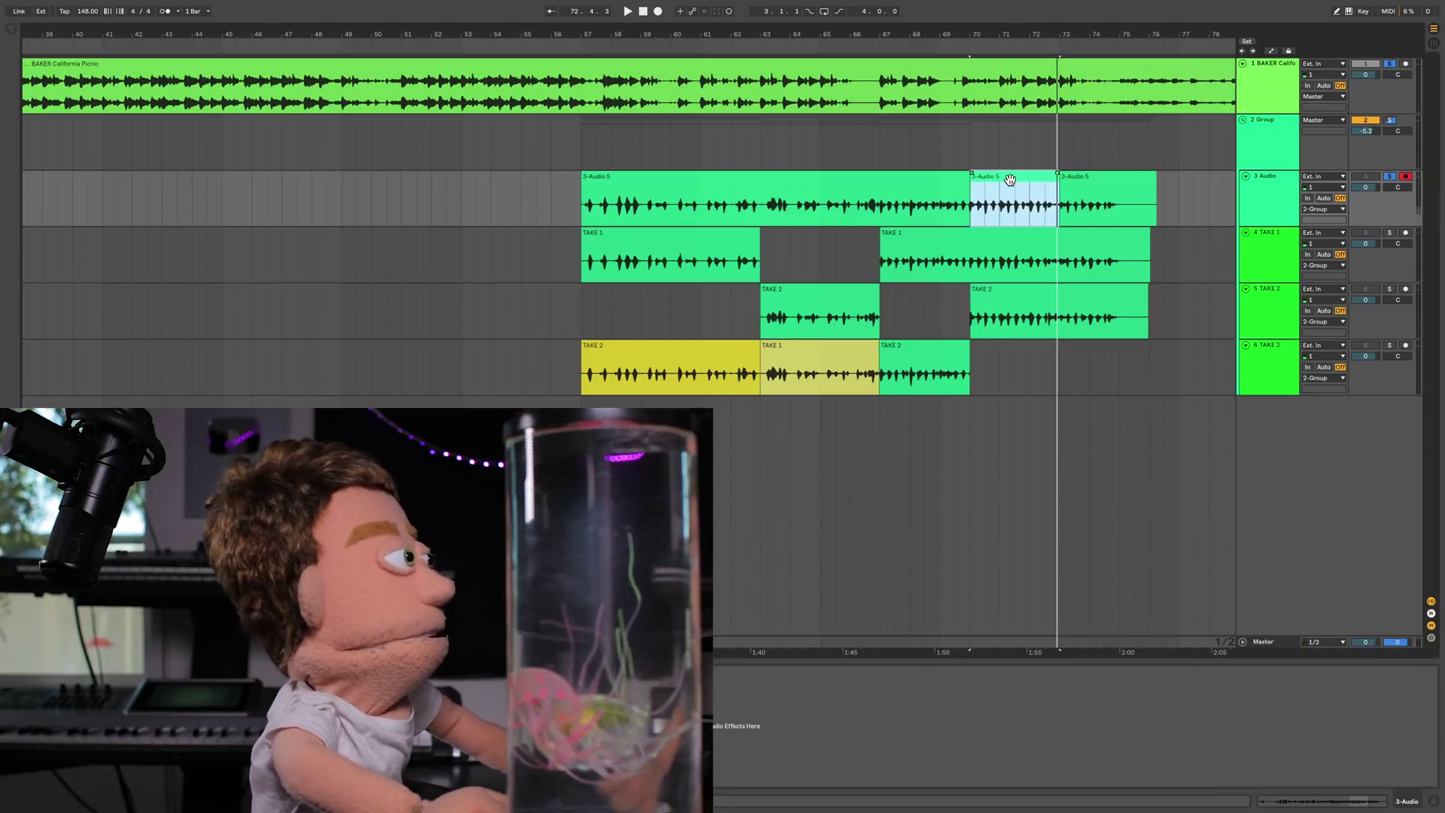
key("Down")
key("Down")
key("Down")
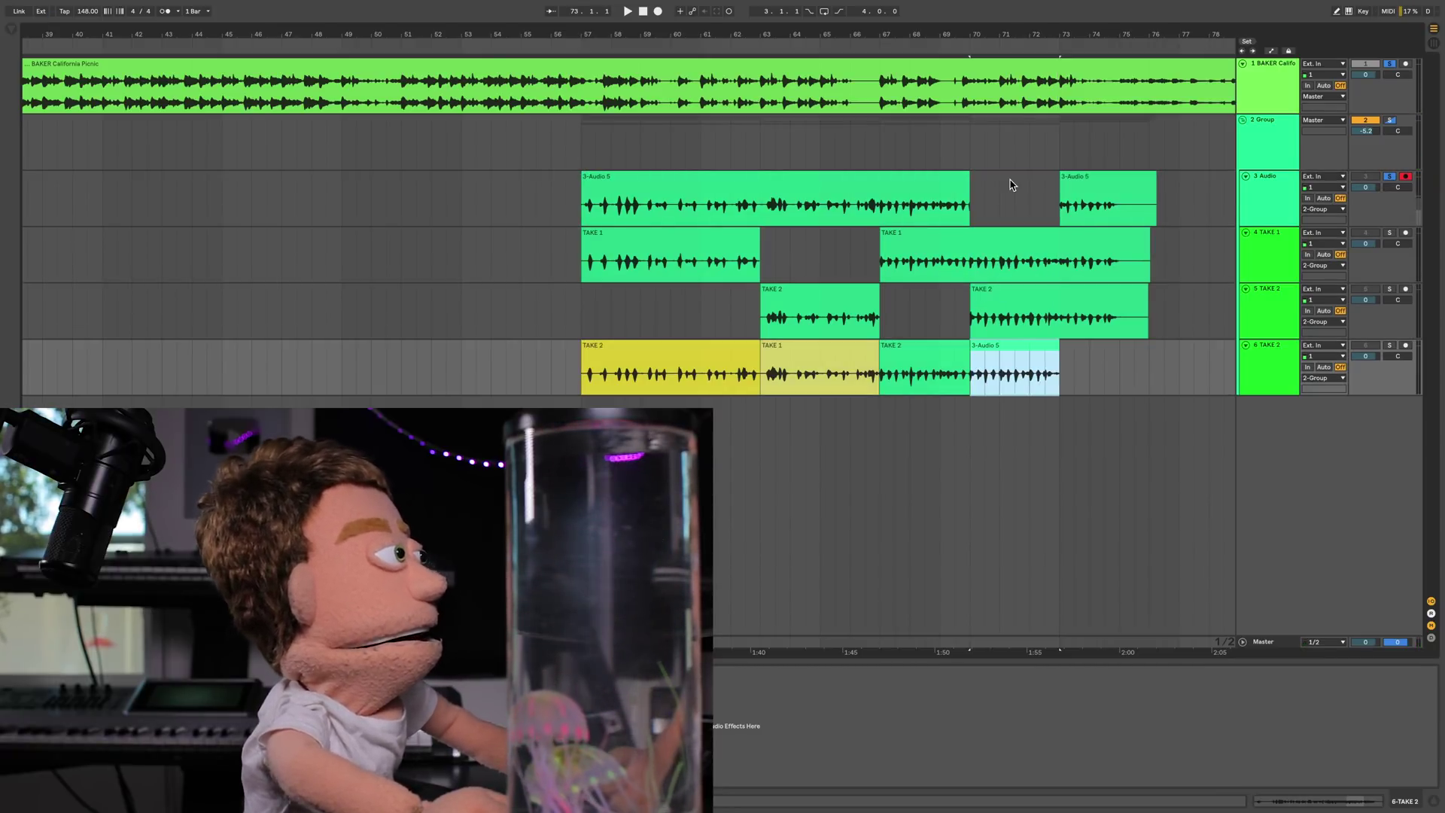
left_click(1134, 173)
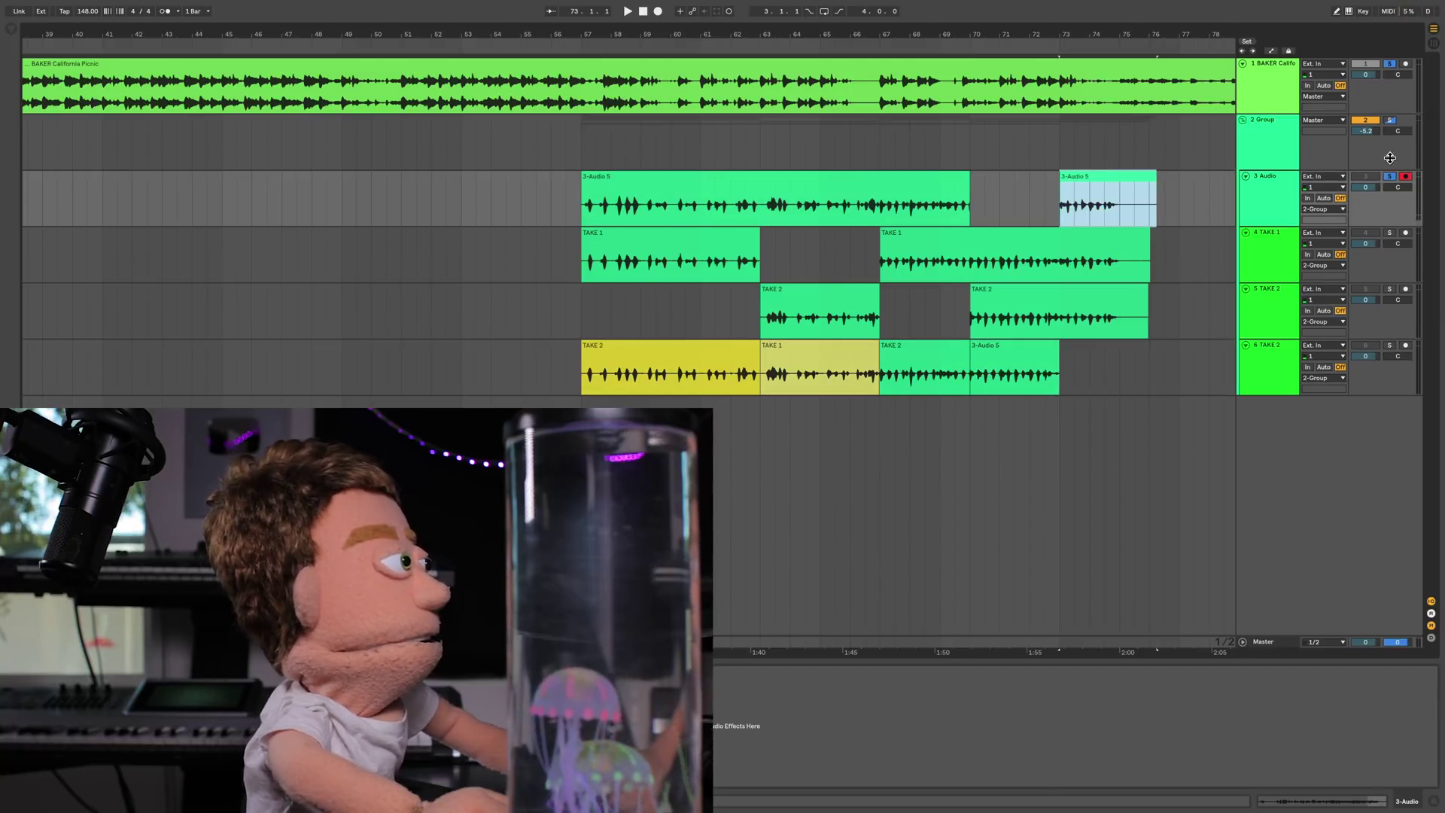
key("space")
left_click(1390, 234)
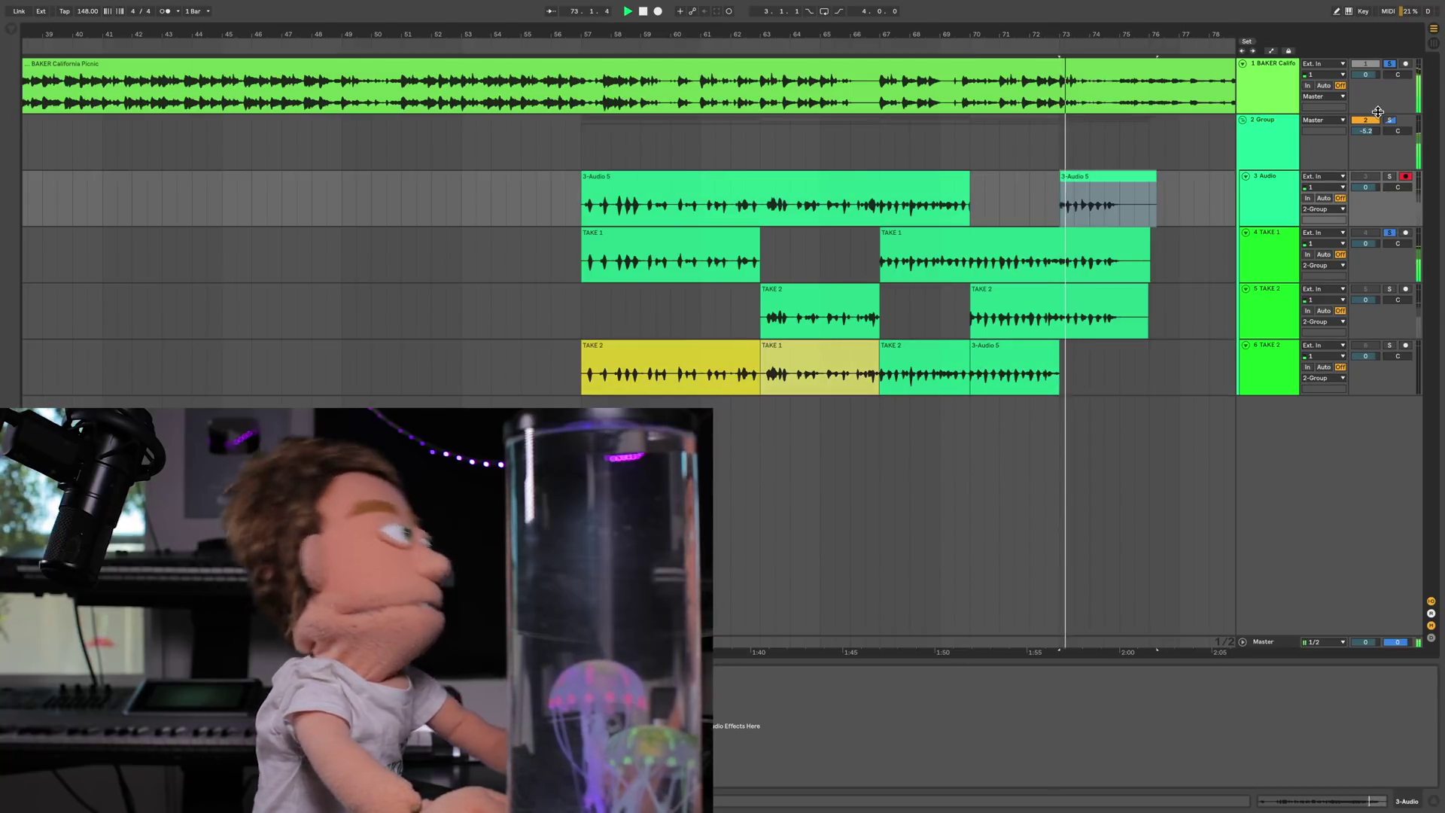
- Zoom to bars 59–75 and compare Audio 5 against TAKE 2 on the final phrase at bar 73
left_click(1390, 234)
left_click(1390, 289)
key("ctrl+f")
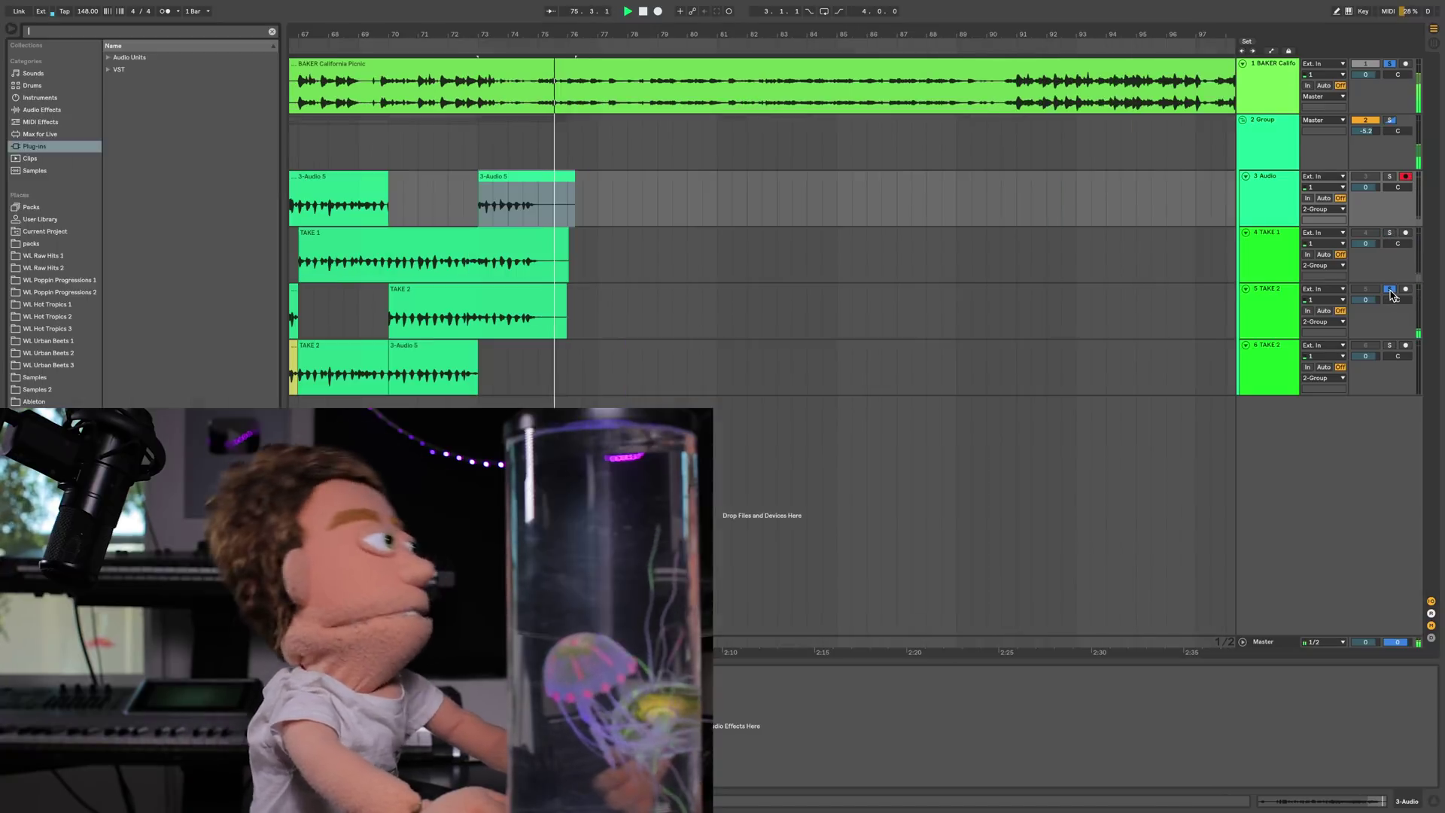
left_click(494, 180)
left_click(11, 29)
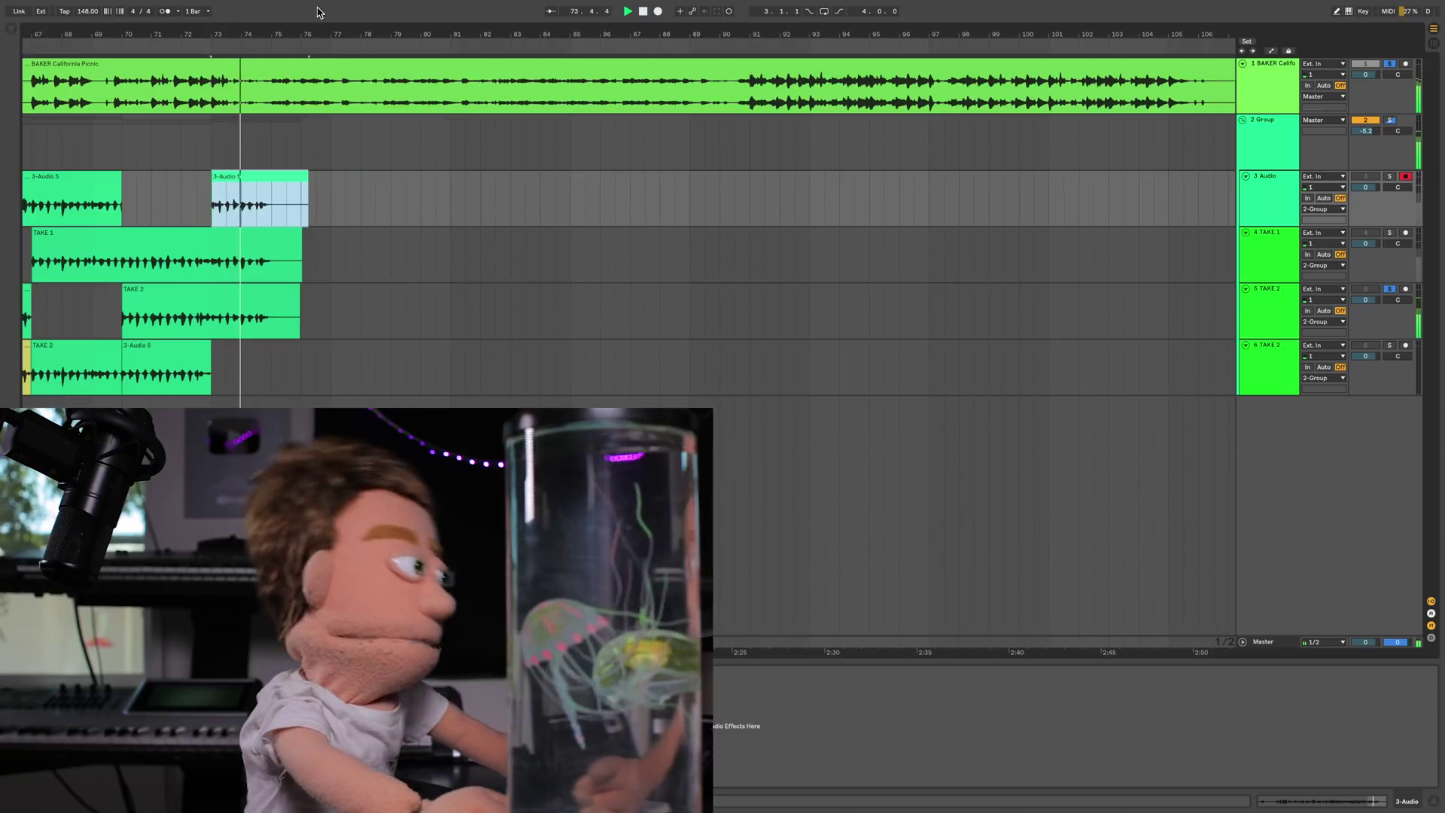
left_click_drag(212, 38, 964, 48)
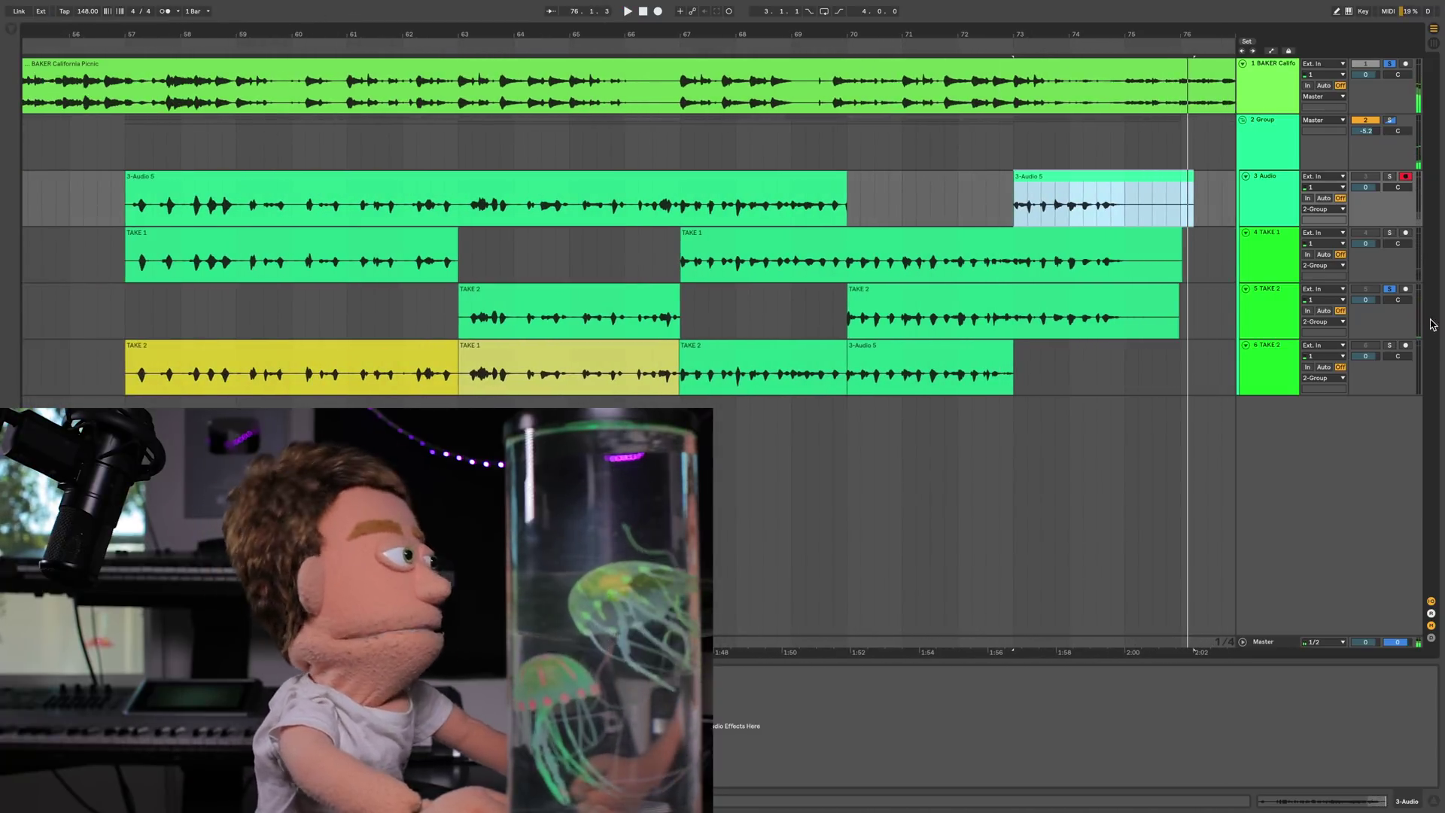
left_click(1389, 177)
key("space")
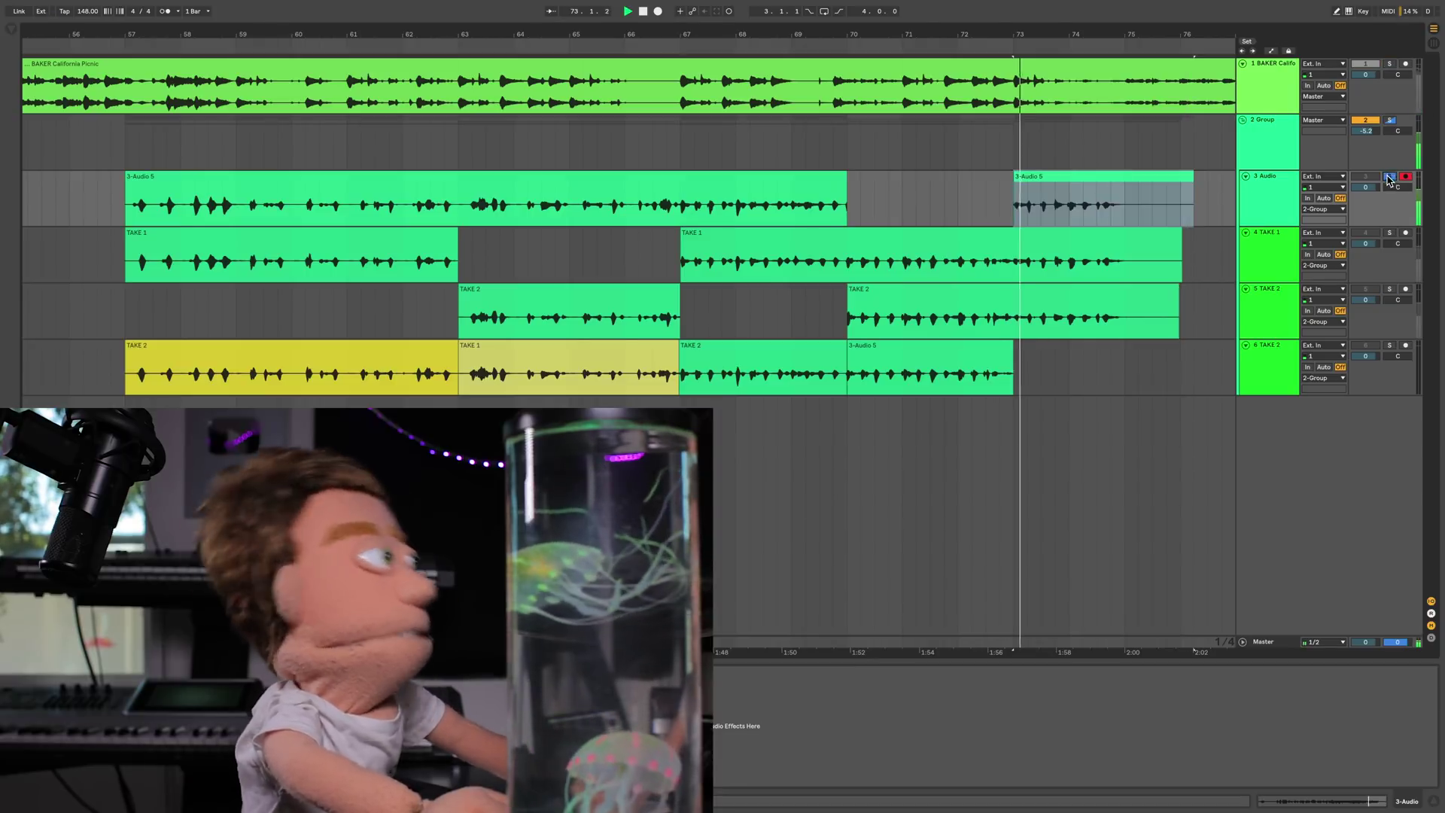
left_click(1390, 291)
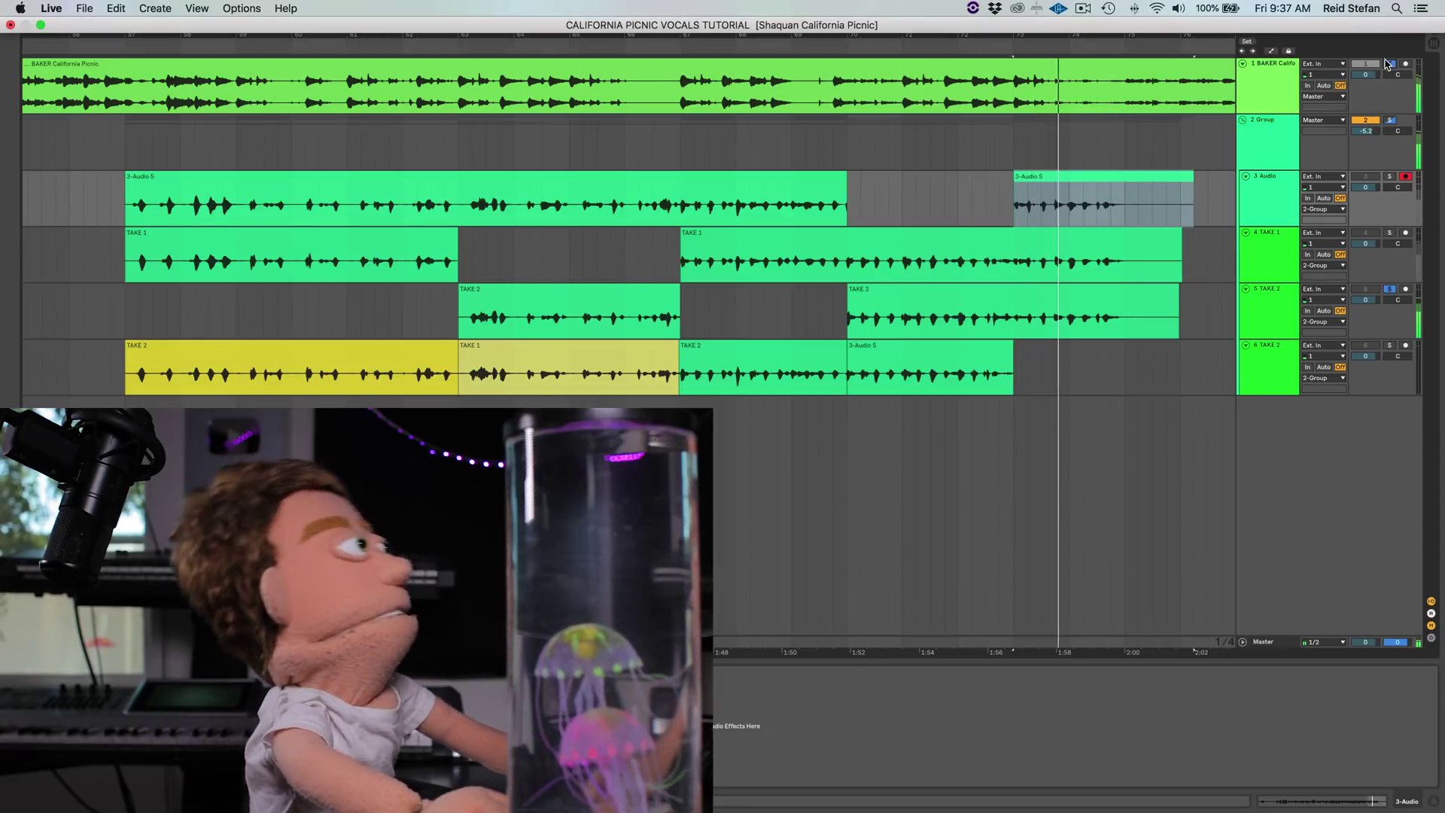
- Move TAKE 2's bars 73–76 into the comp lane and zoom out over the whole verse
left_click_drag(1097, 313, 1040, 347)
left_click(1192, 294, "shift")
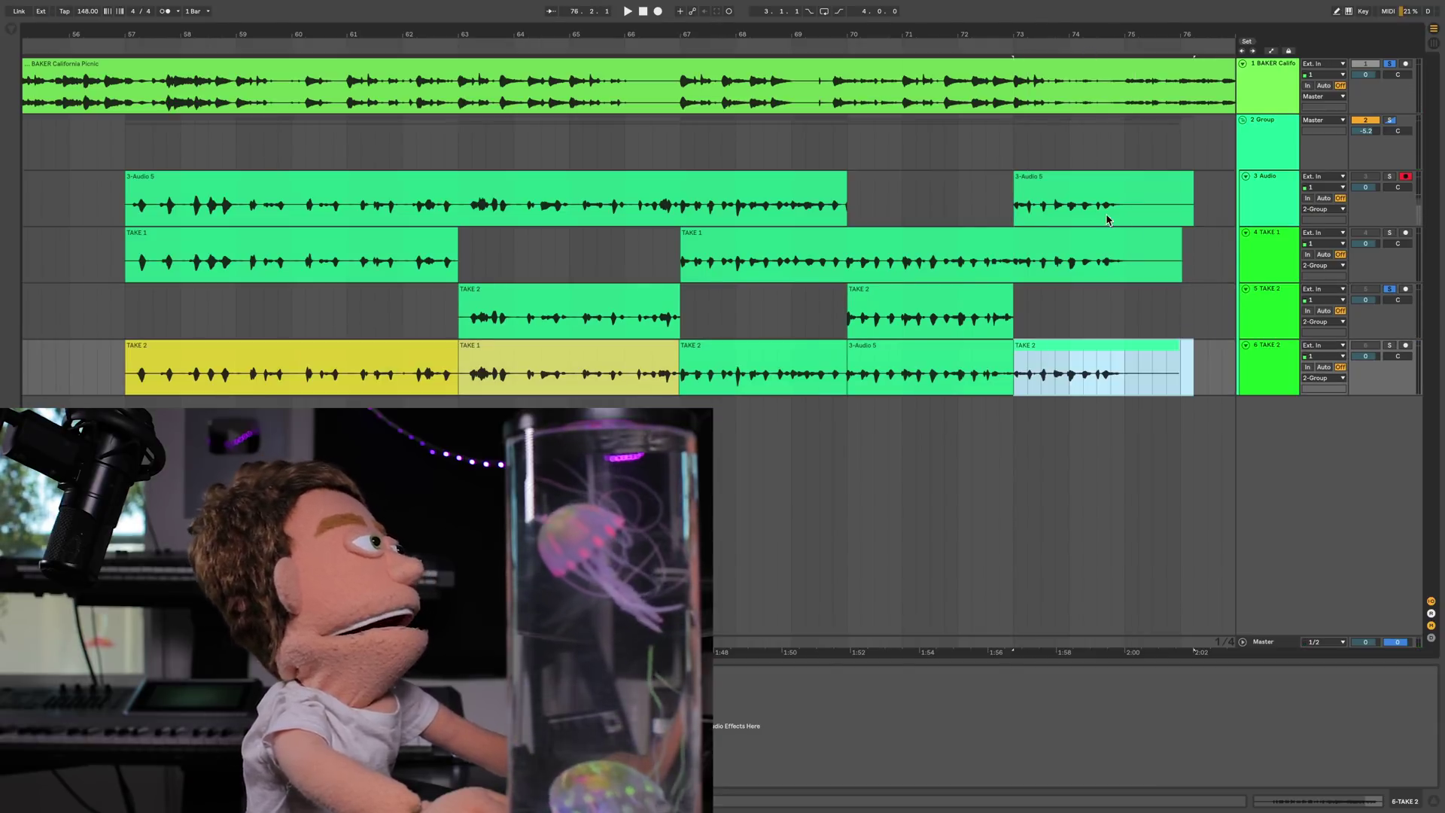
key("minus")
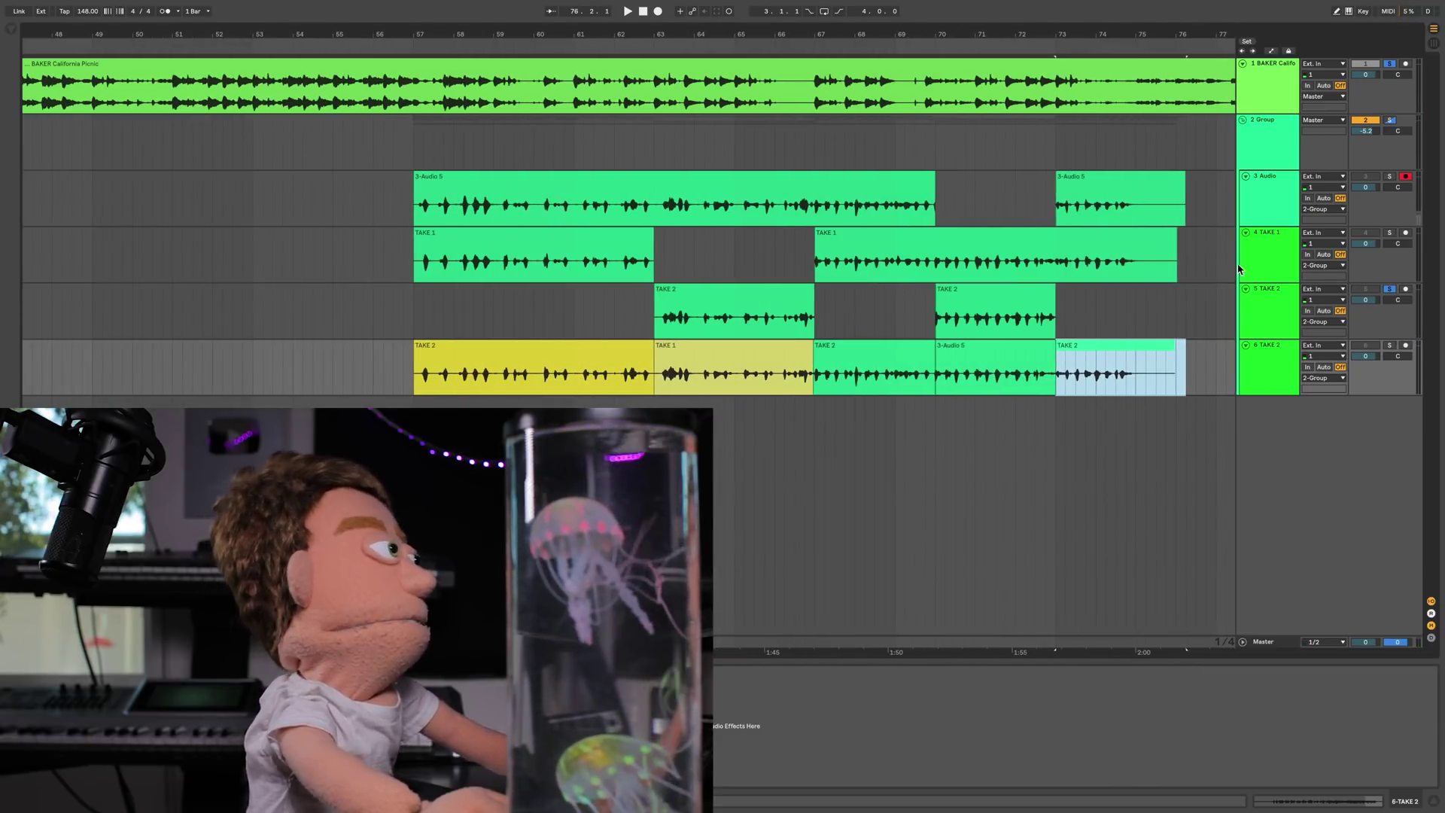
left_click_drag(452, 100, 400, 181)
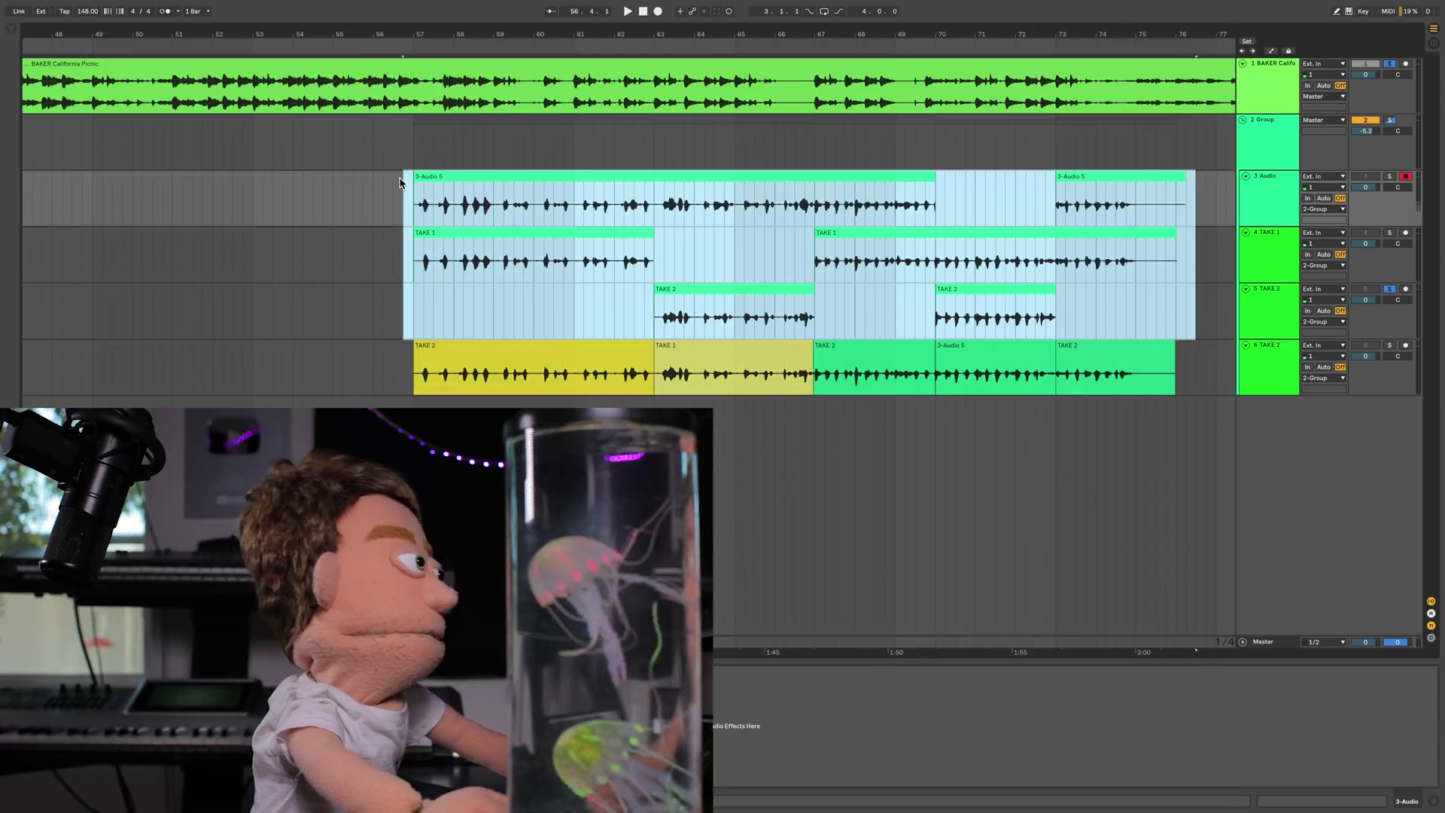
- Deactivate the source take clips on tracks 3–5 and fold those tracks away
key("0")
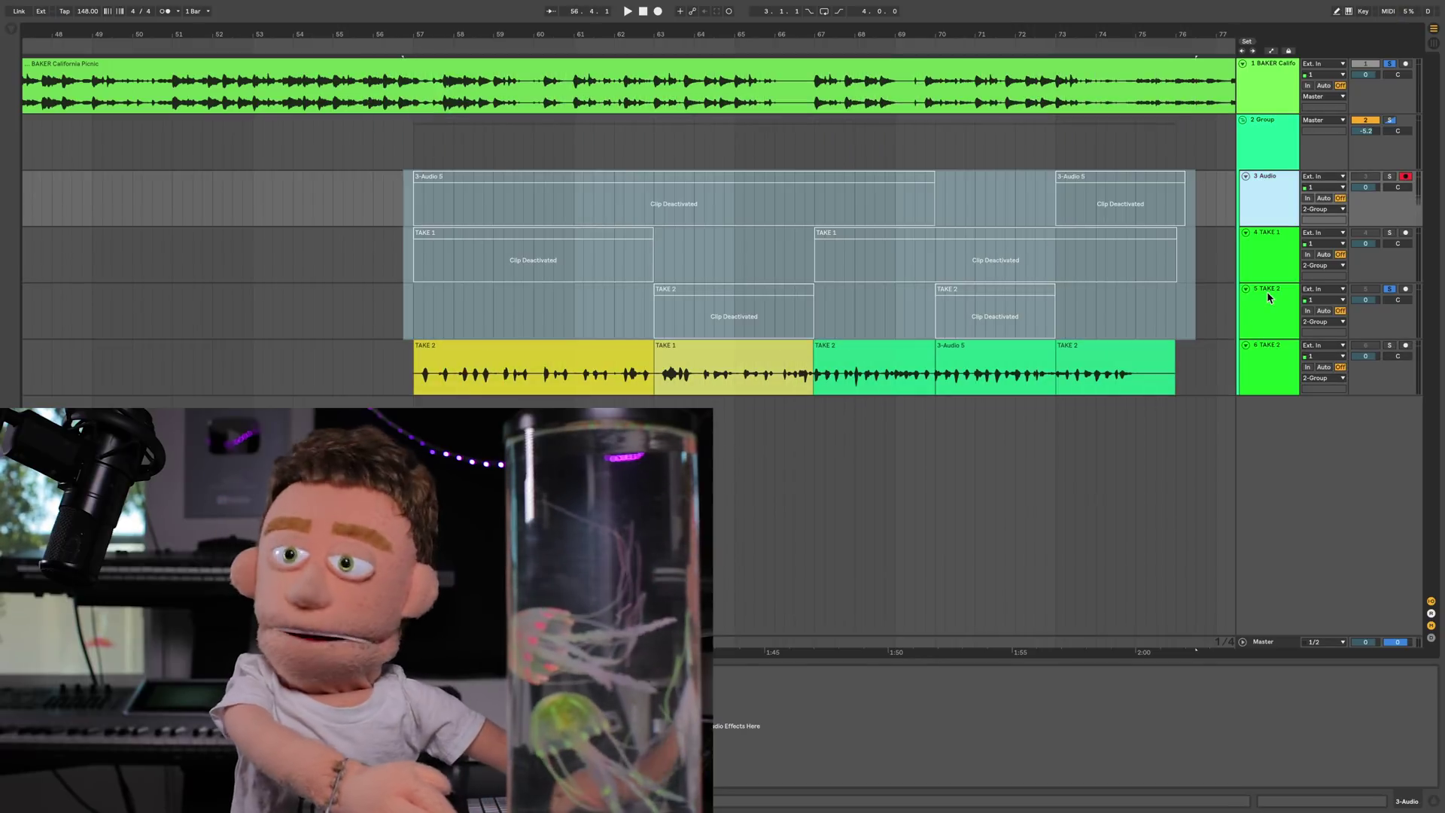
left_click(1267, 291, "shift")
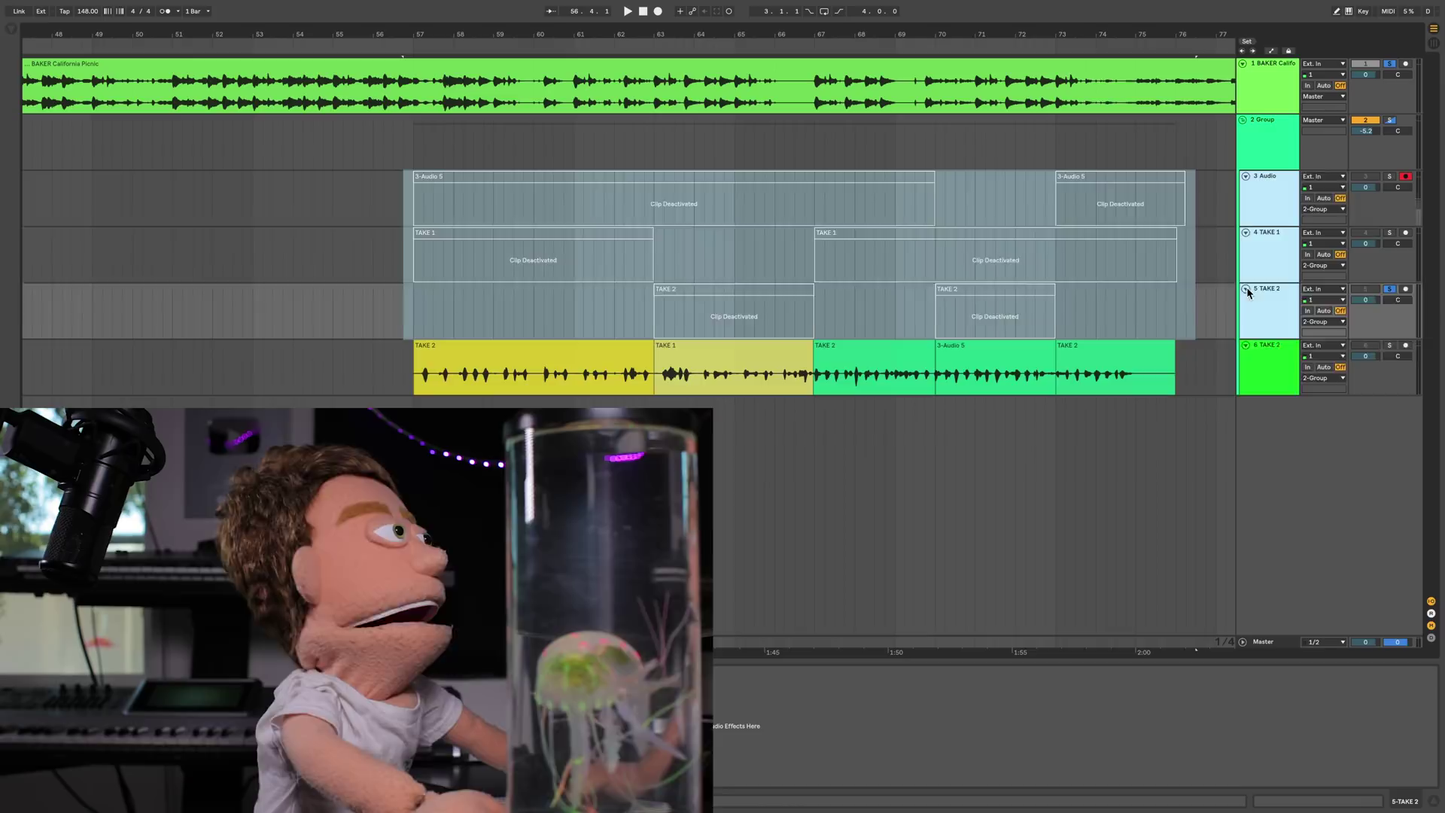
left_click(1247, 290)
- Colour all comp clips yellow and add a new audio track with the marker at bar 57
left_click(1104, 222)
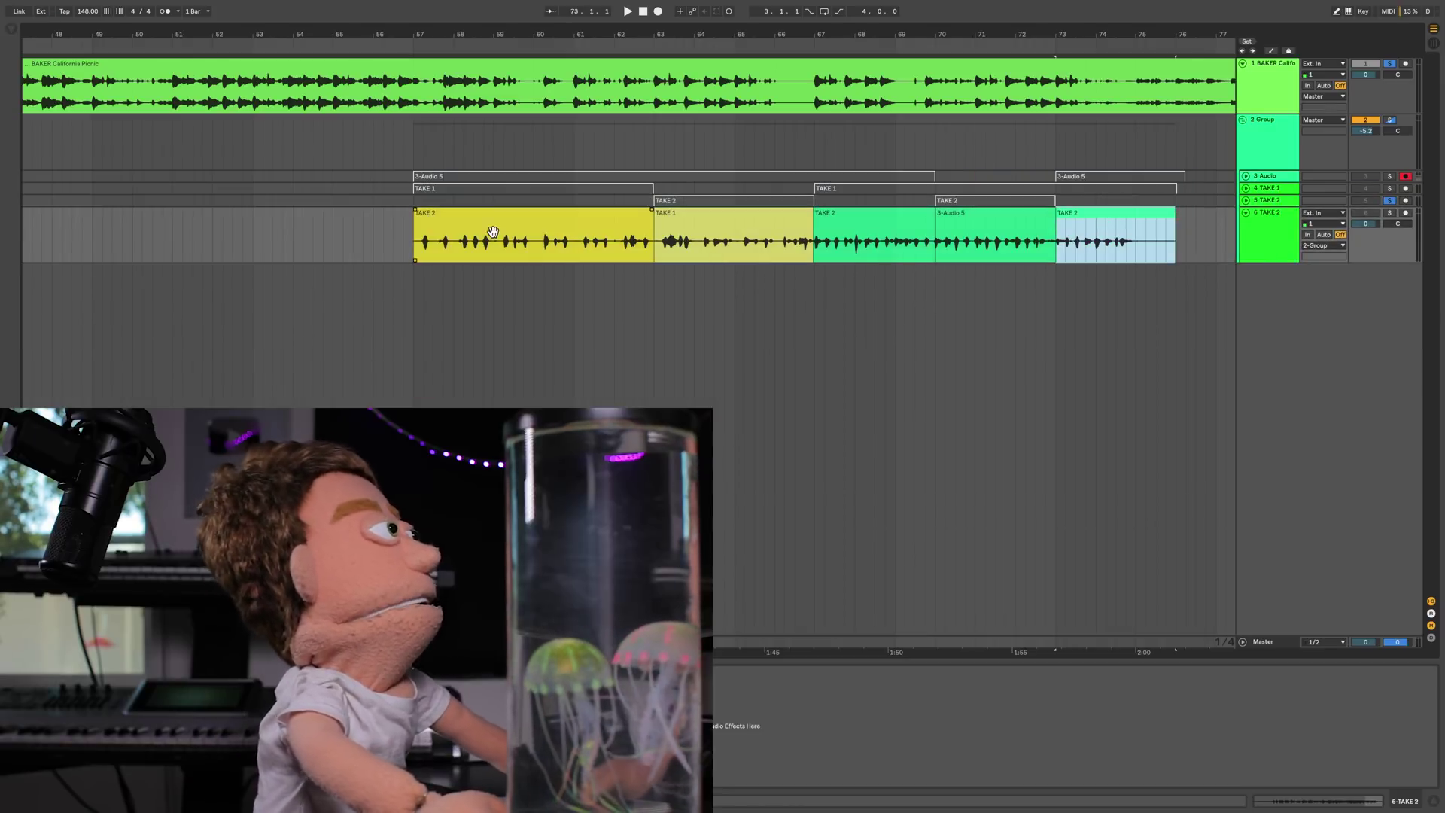
left_click(494, 232, "shift")
right_click(495, 233)
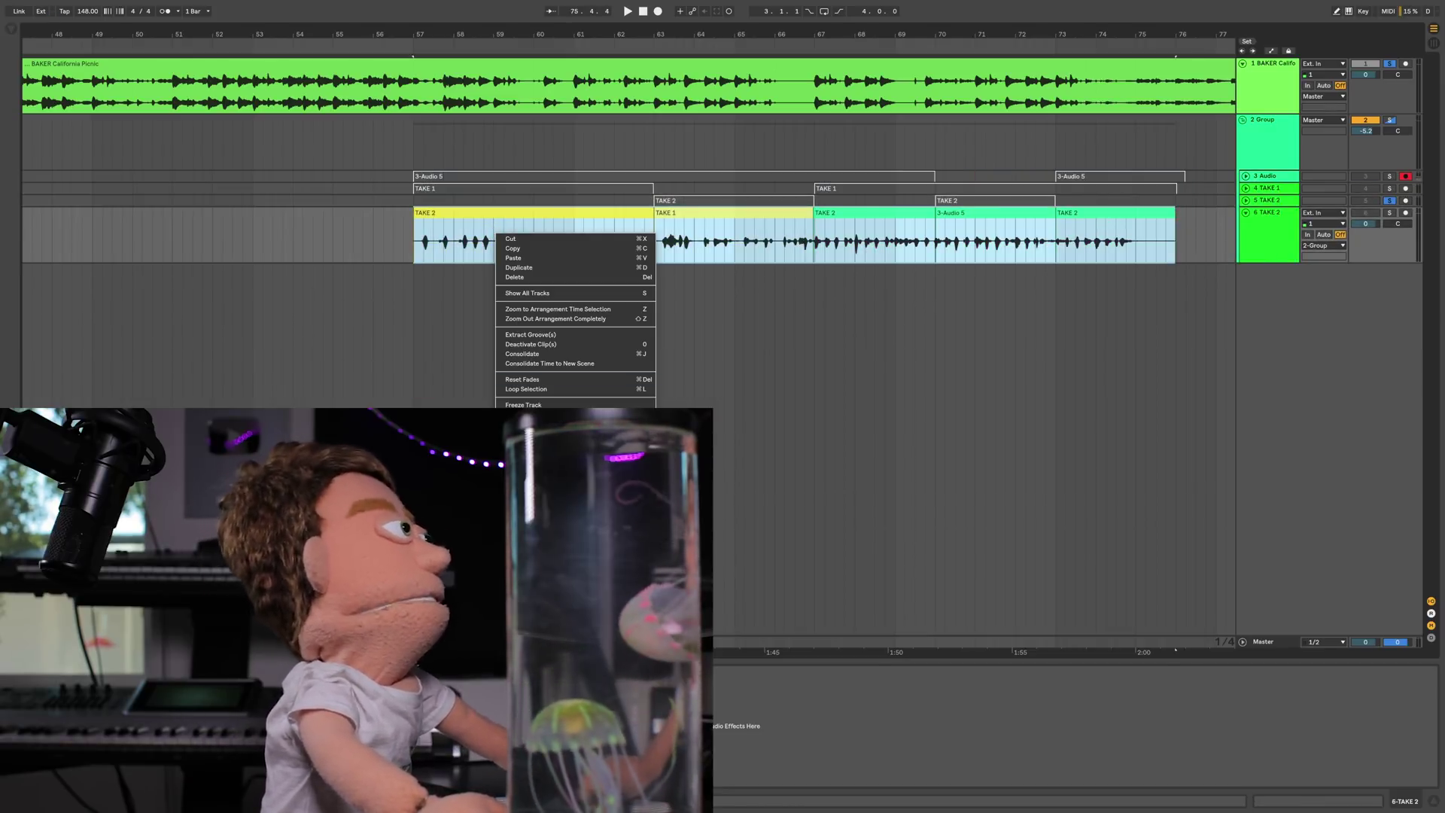
left_click(527, 429)
key("ctrl+t")
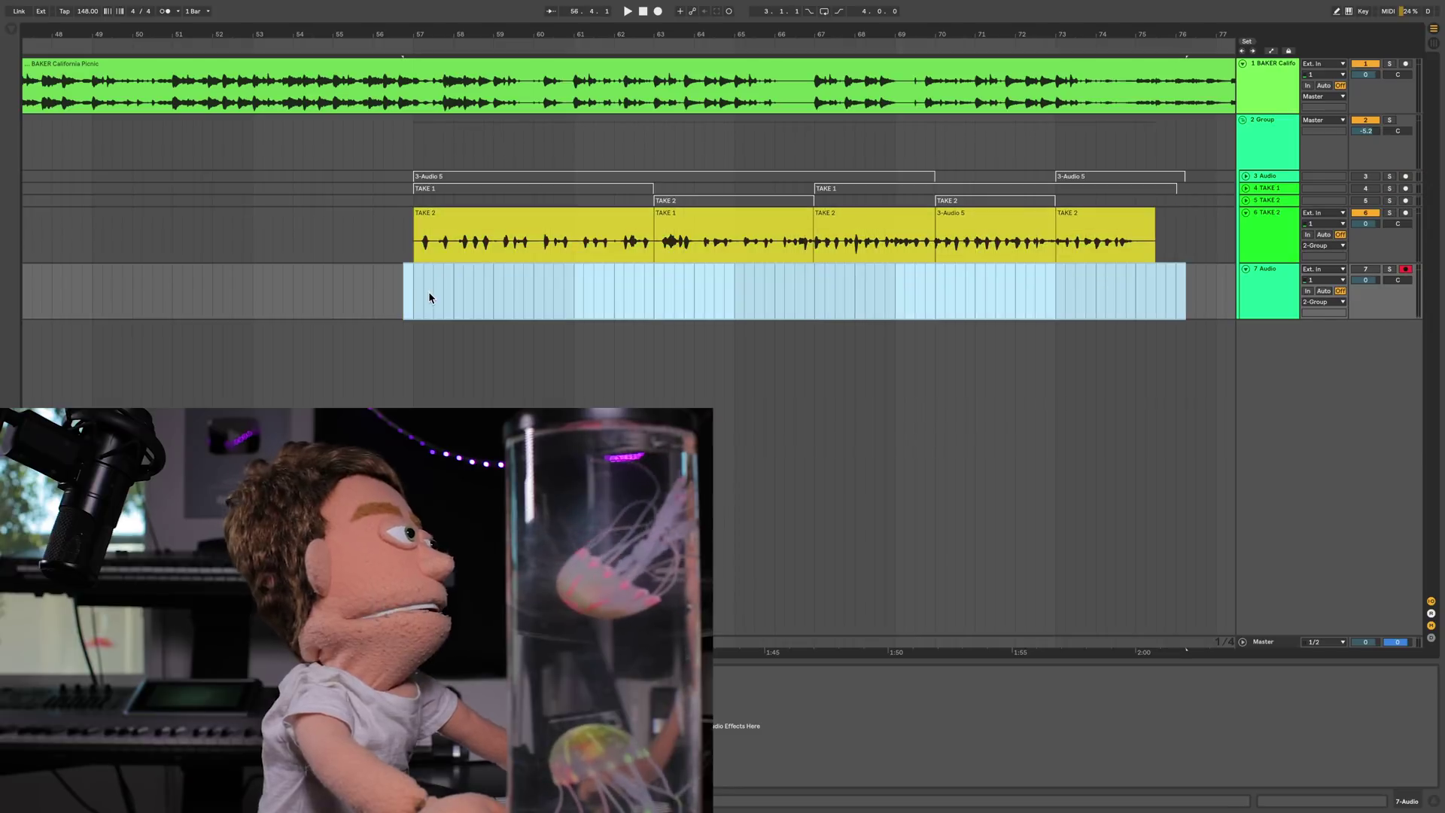
left_click(419, 308)
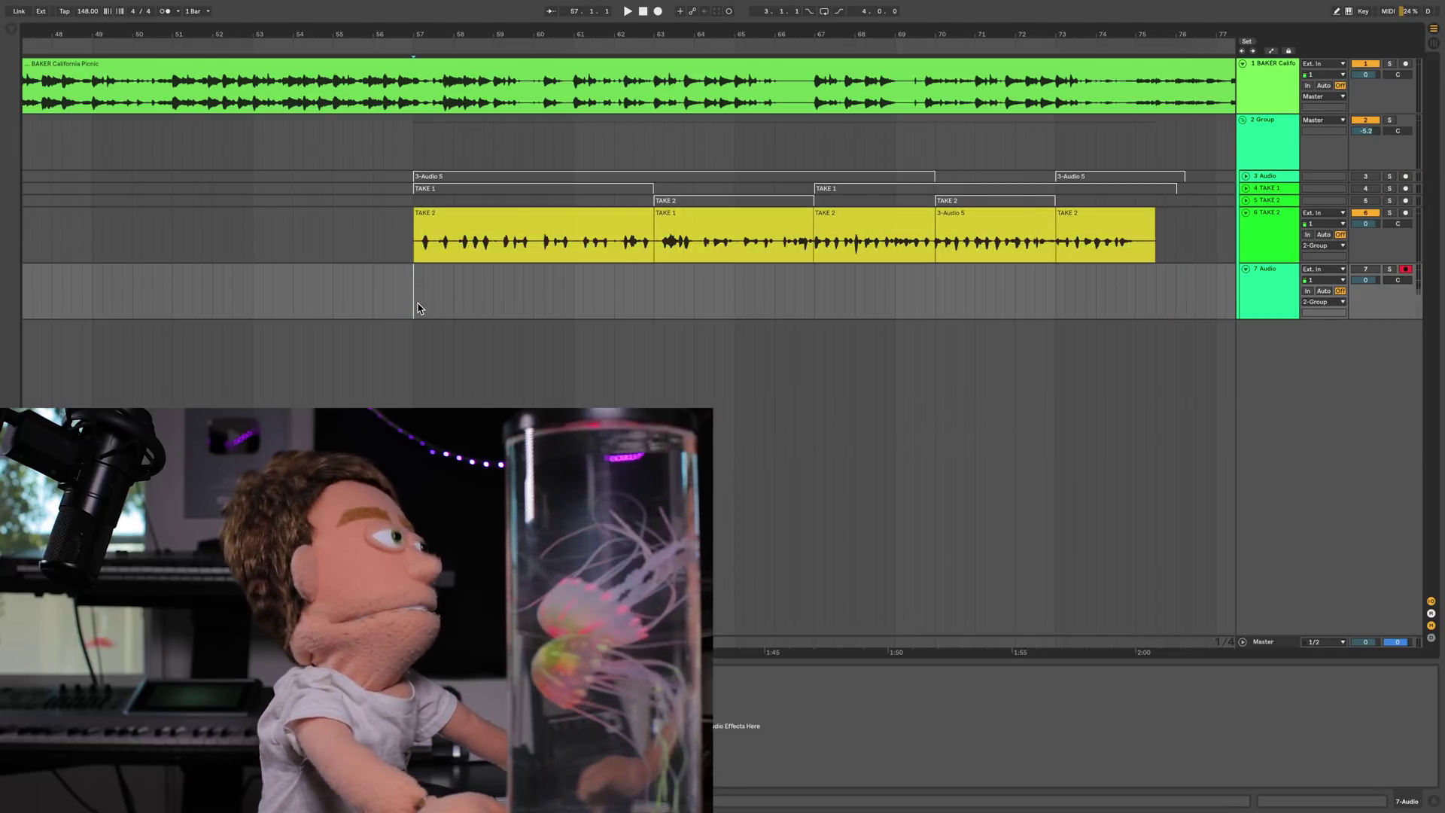
- Arrangement-record the ad-lib vocal on track 7 from bar 57, stopping near bar 75
key("F9")
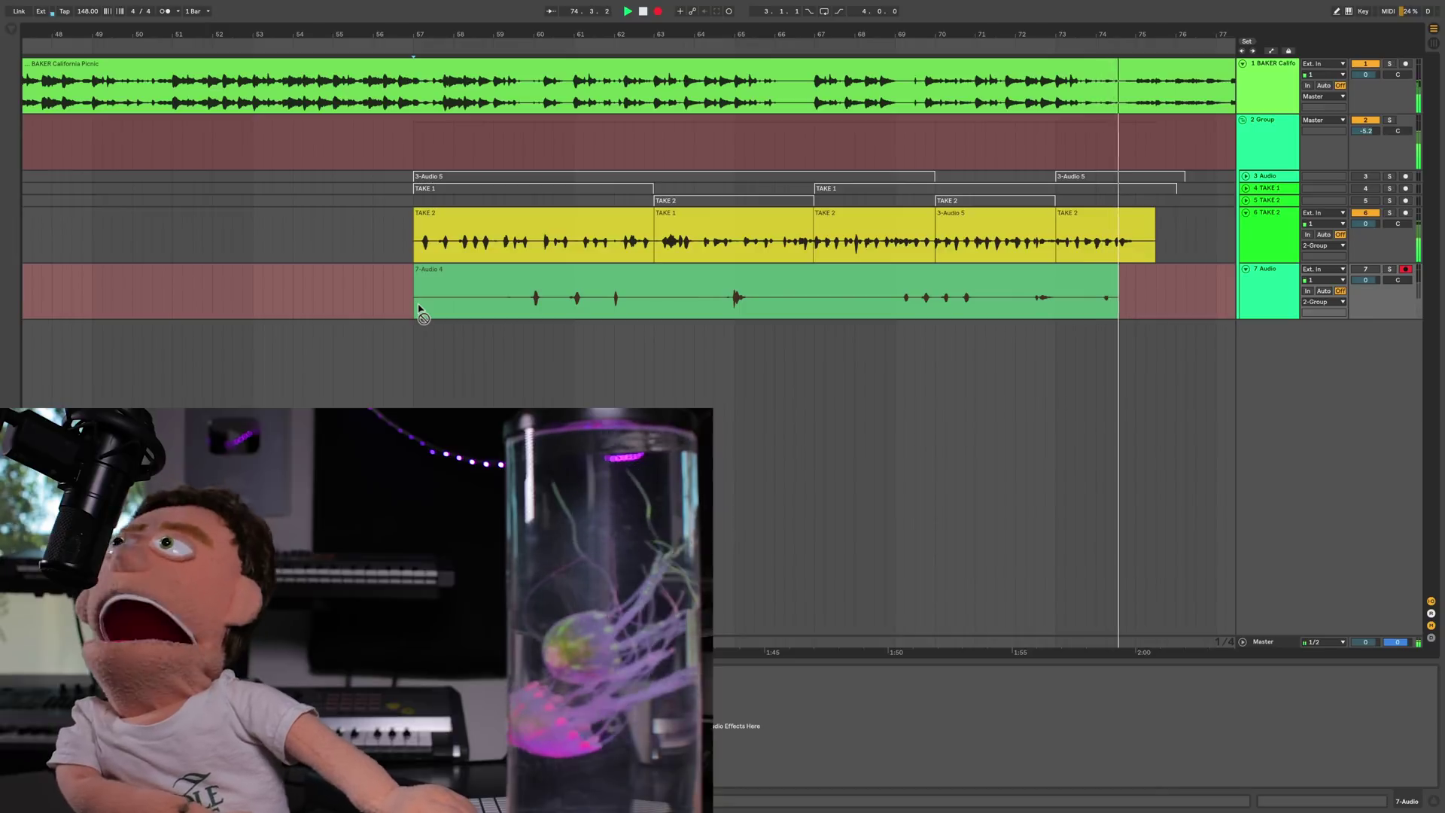
key("space")
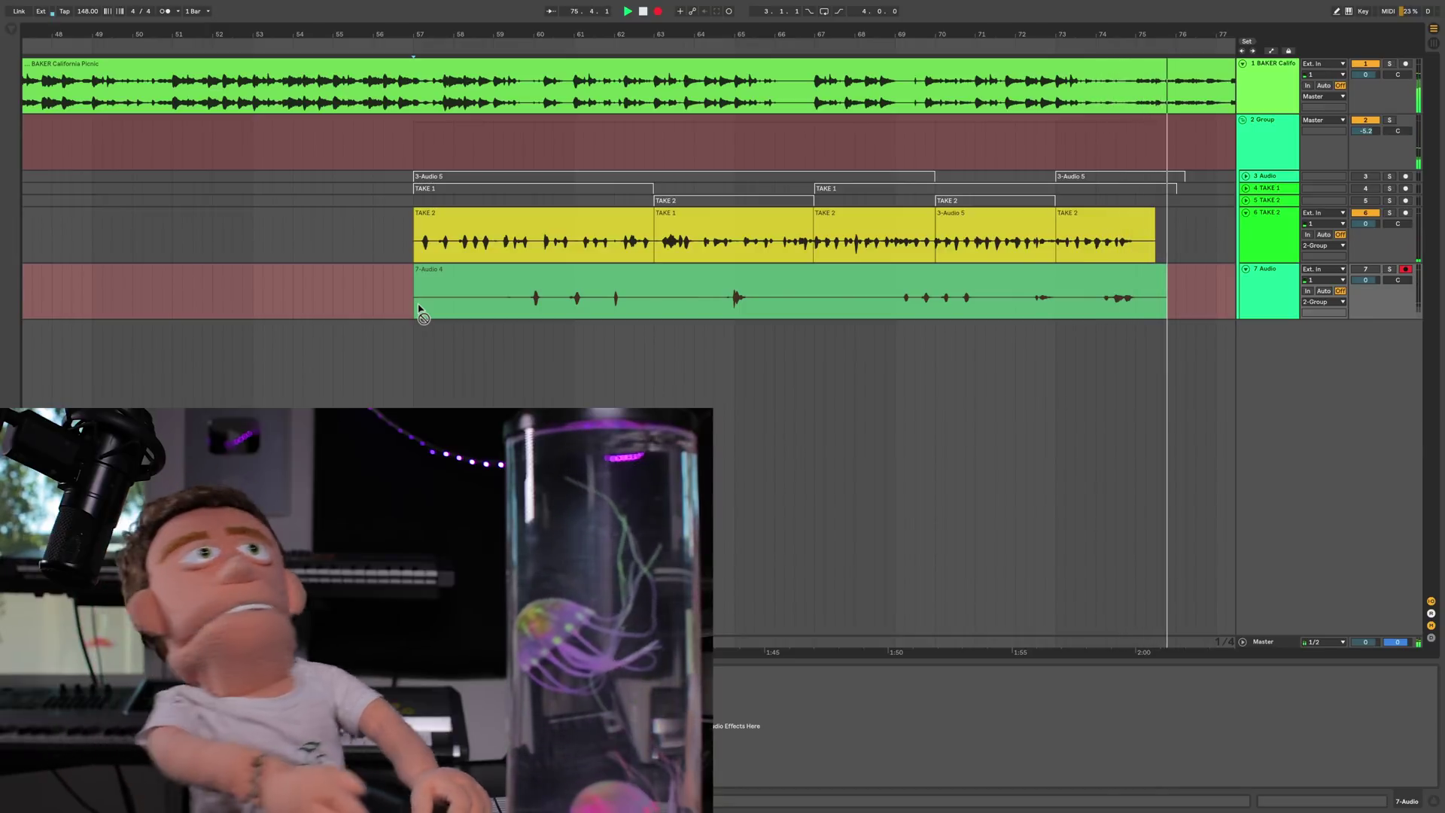
- Rename the ad-lib track ADLIBS and the comp track VERSE
left_click(1265, 281)
key("ctrl+r")
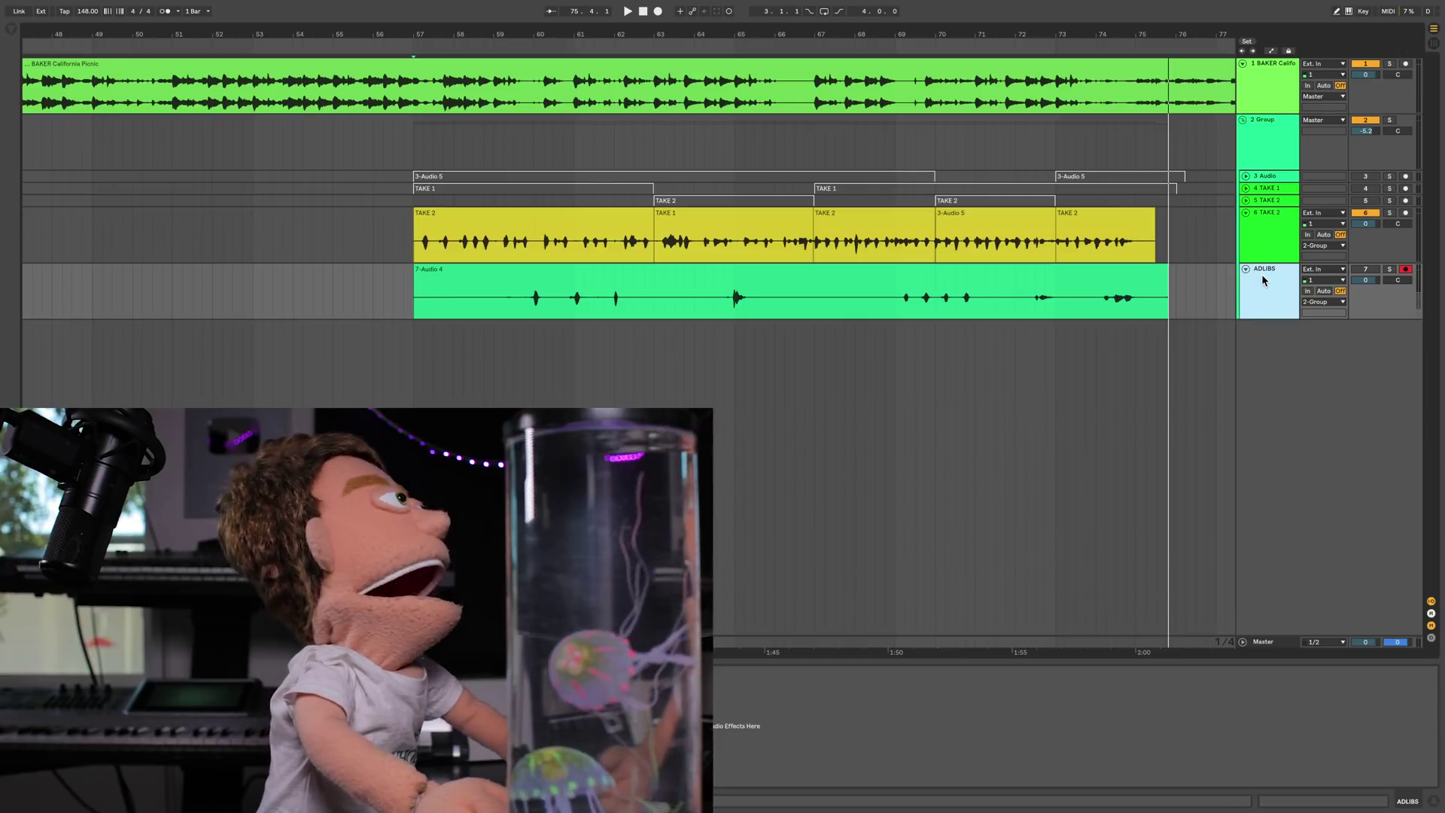
left_click(1274, 244)
key("ctrl+r")
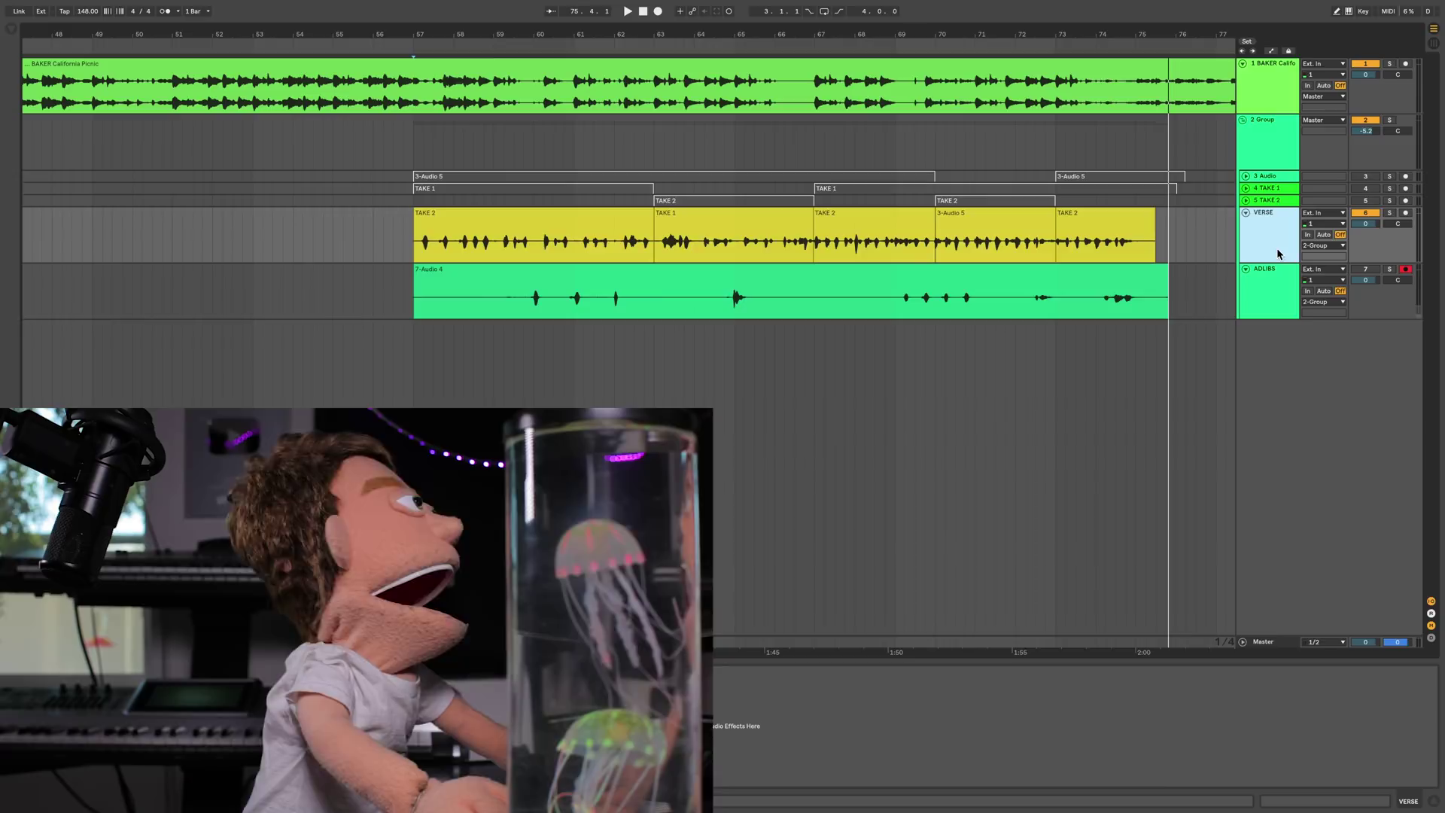
left_click(1276, 276)
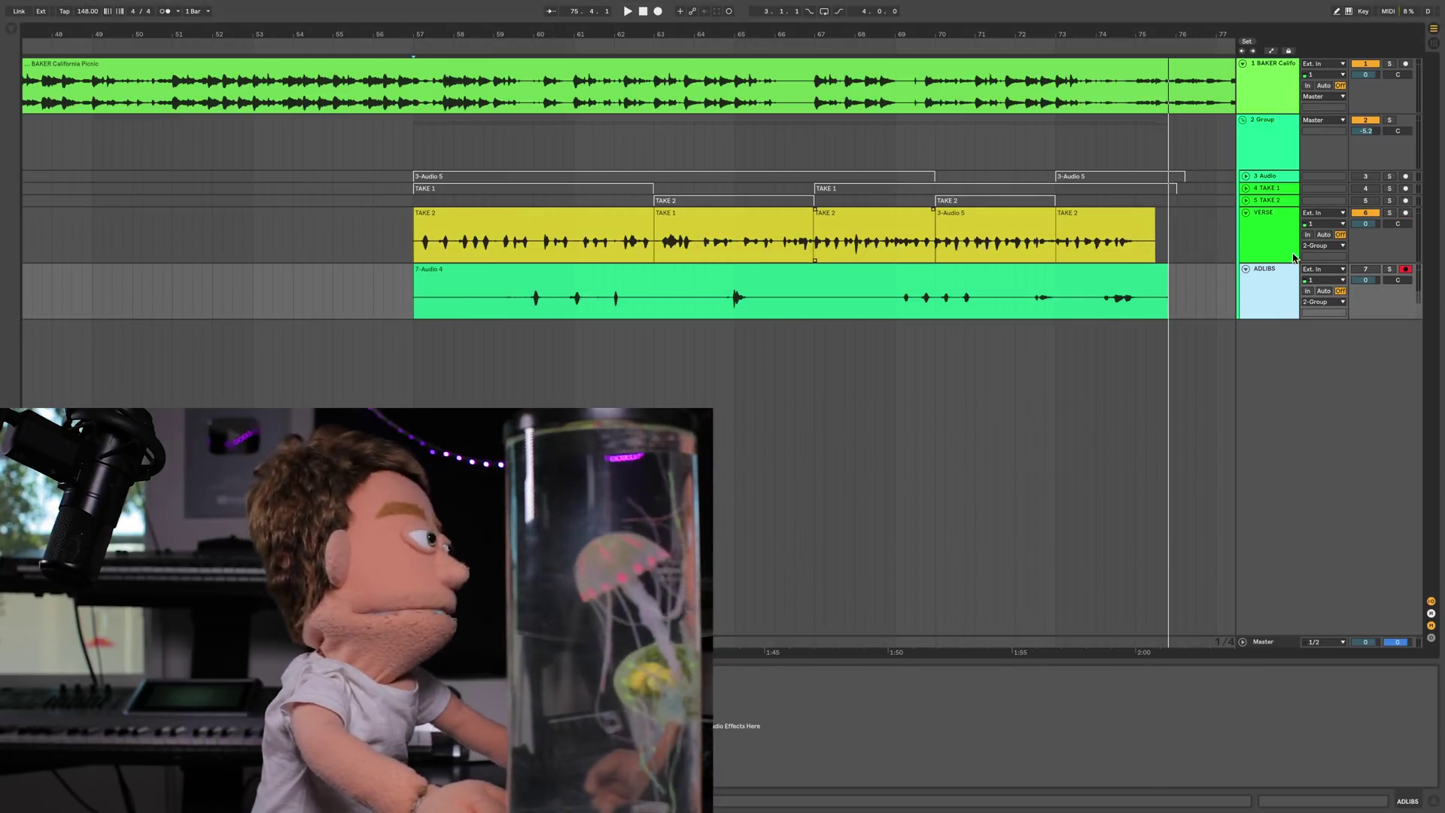
- Activate the ADLIBS track, play from bar 57, and show the group's CLA-76, Pultec and EchoBoy chain
left_click(1368, 269)
key("space")
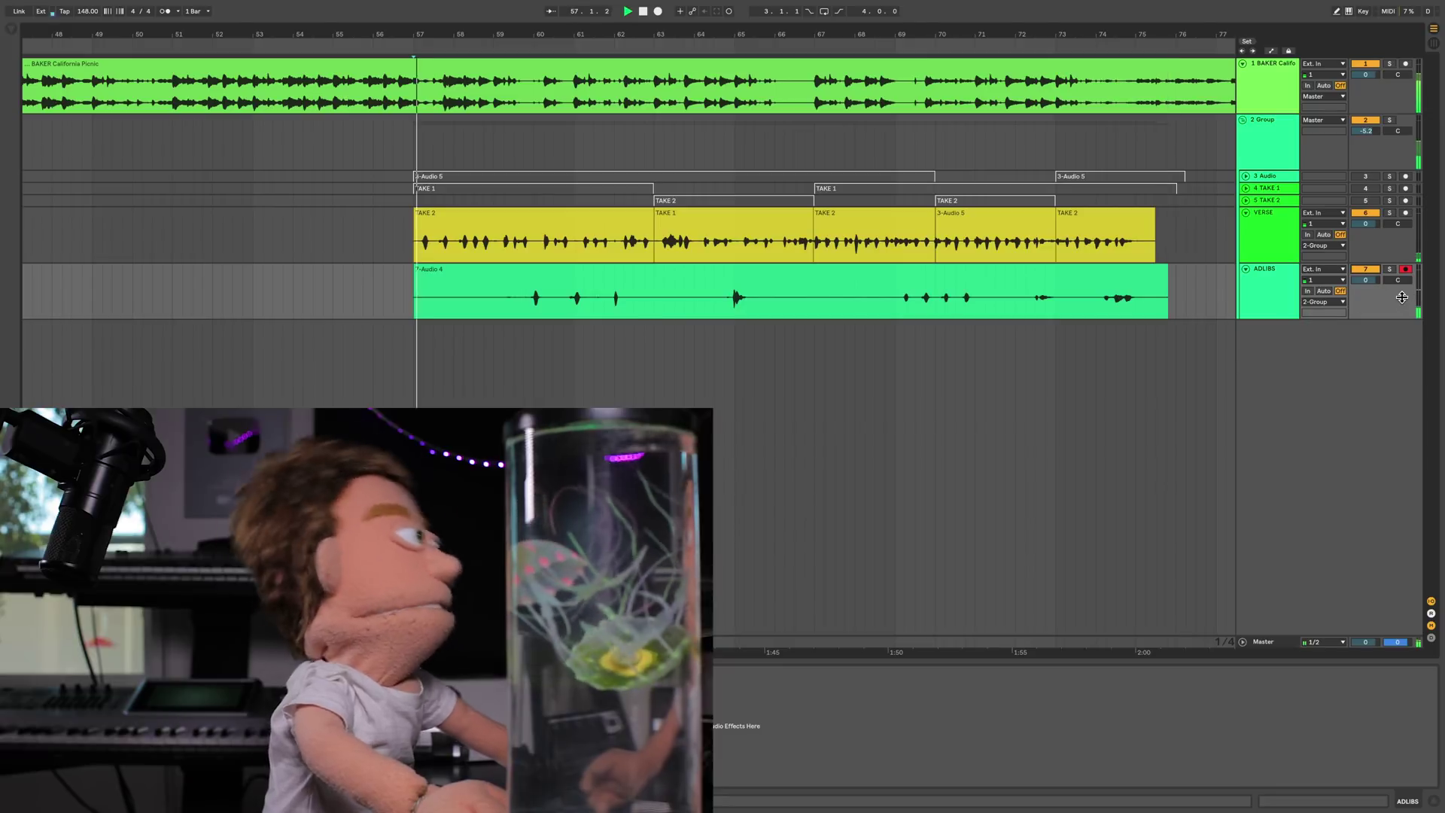
left_click(1317, 293)
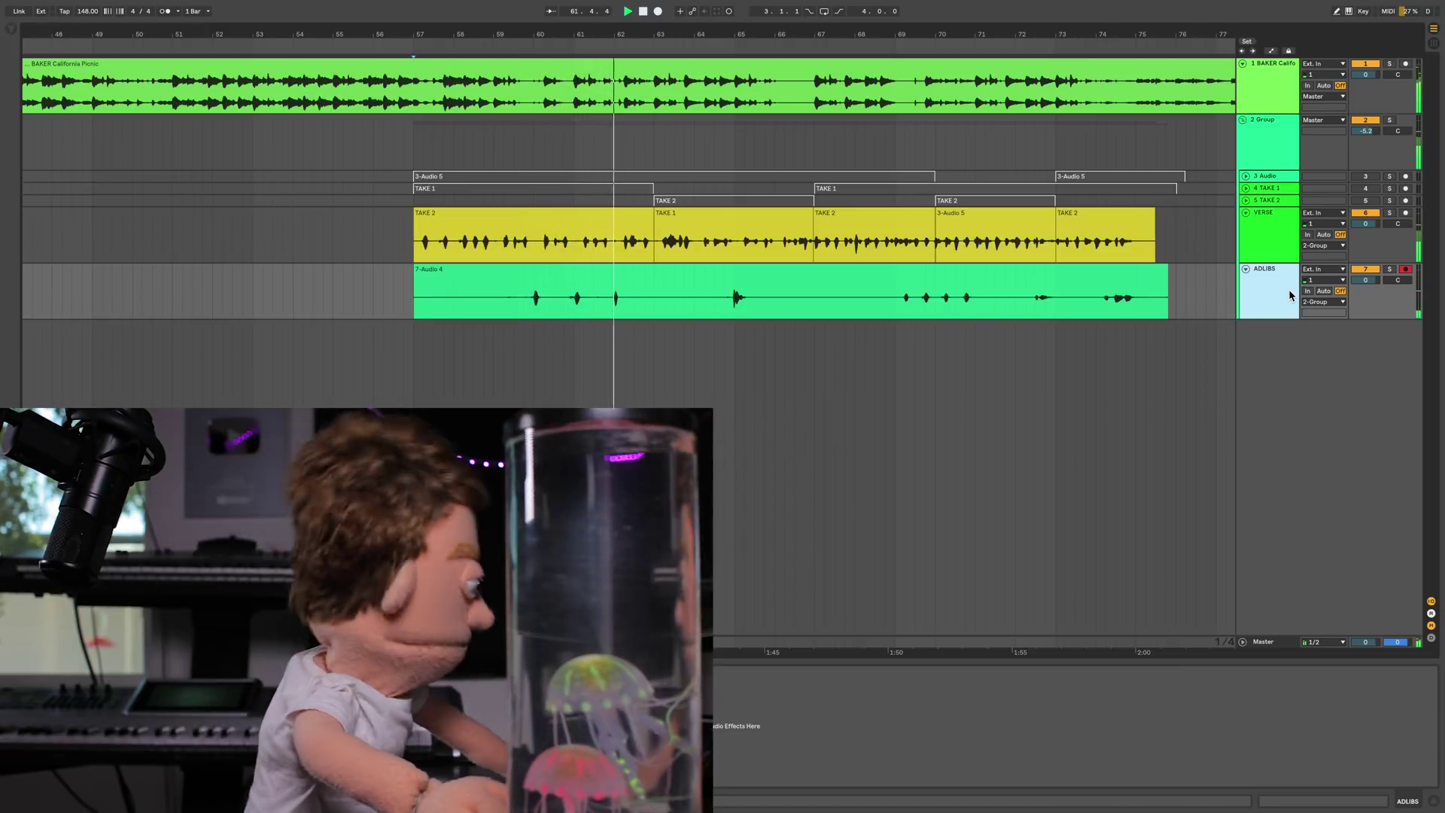
left_click(1280, 153)
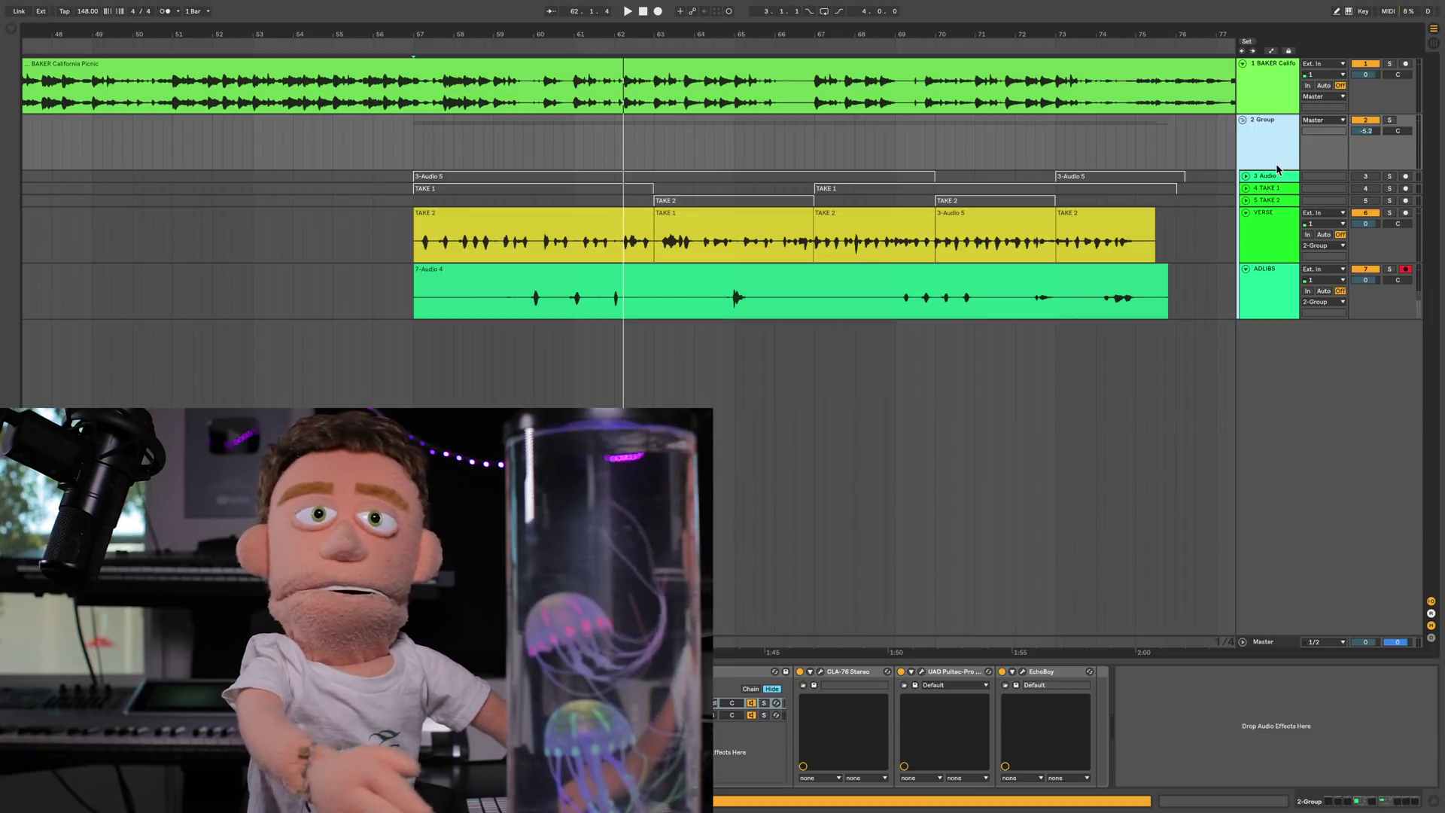
- Group the ad-lib track and name the groups VERSE and ADLIBS
key("ctrl+g")
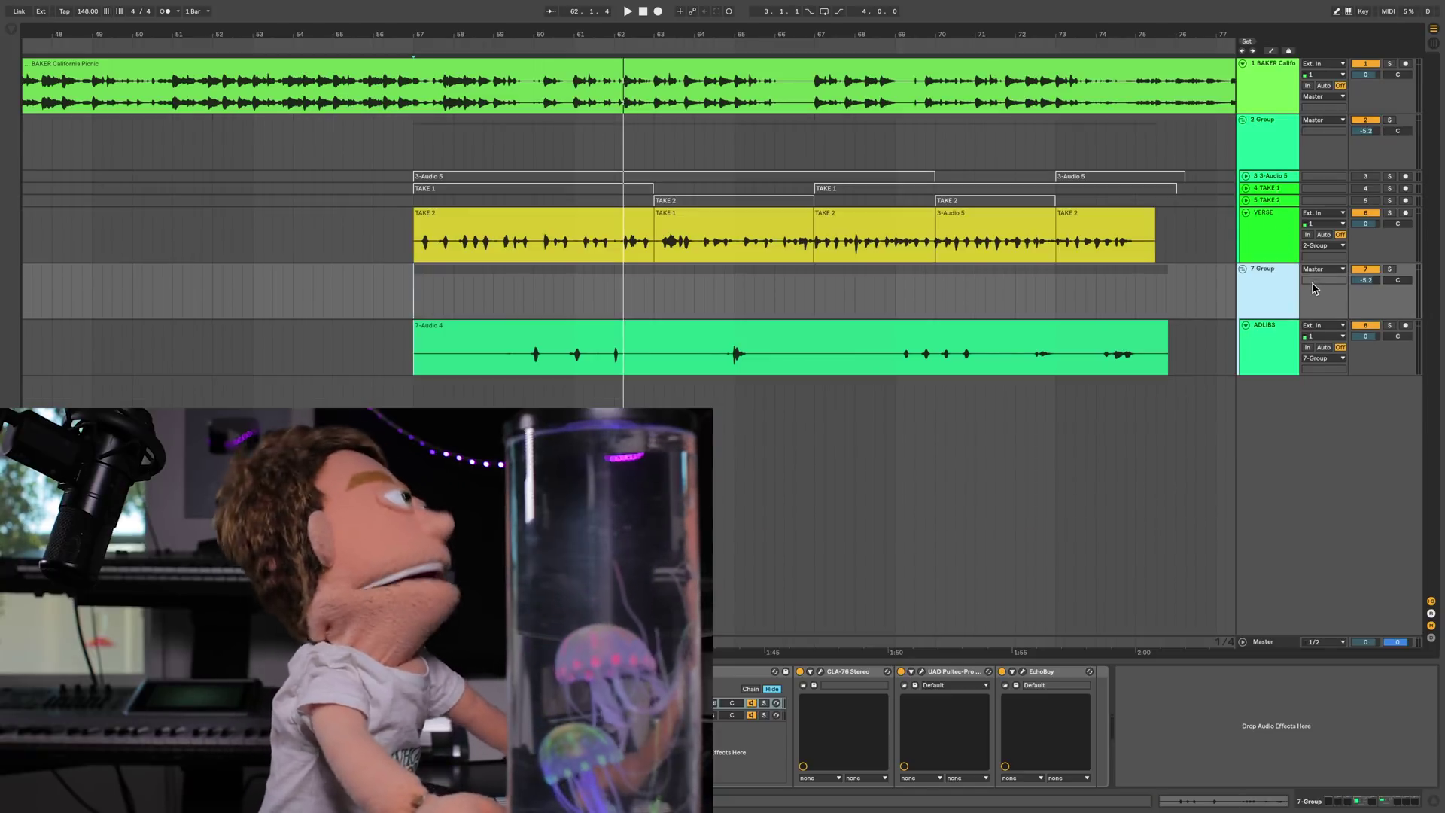
left_click(1260, 160)
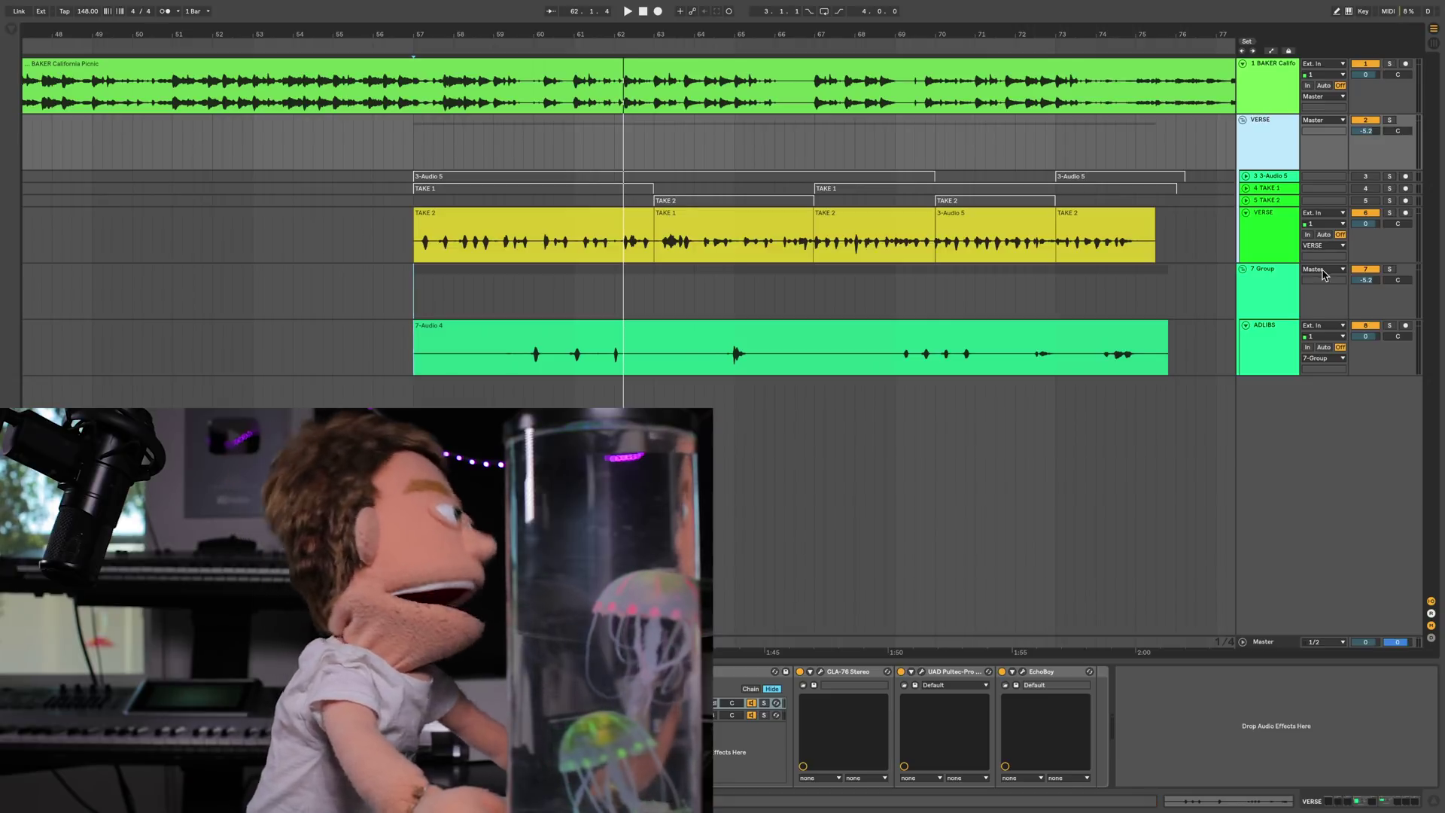
left_click(1290, 288)
key("ctrl+r")
type("ADLI")
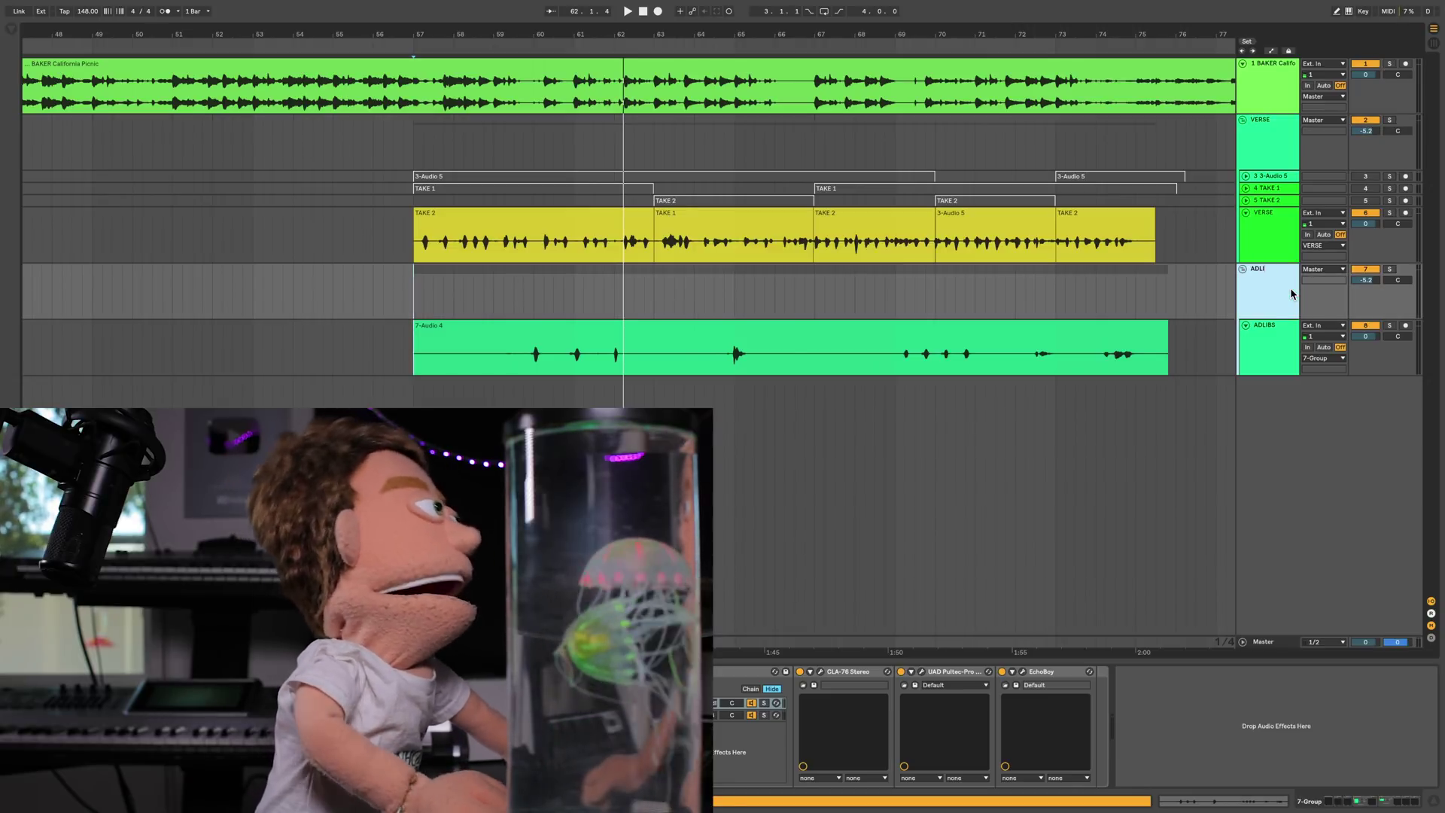
type("BS")
key("Return")
- Add two new audio tracks inside the ADLIBS group
left_click(1275, 343)
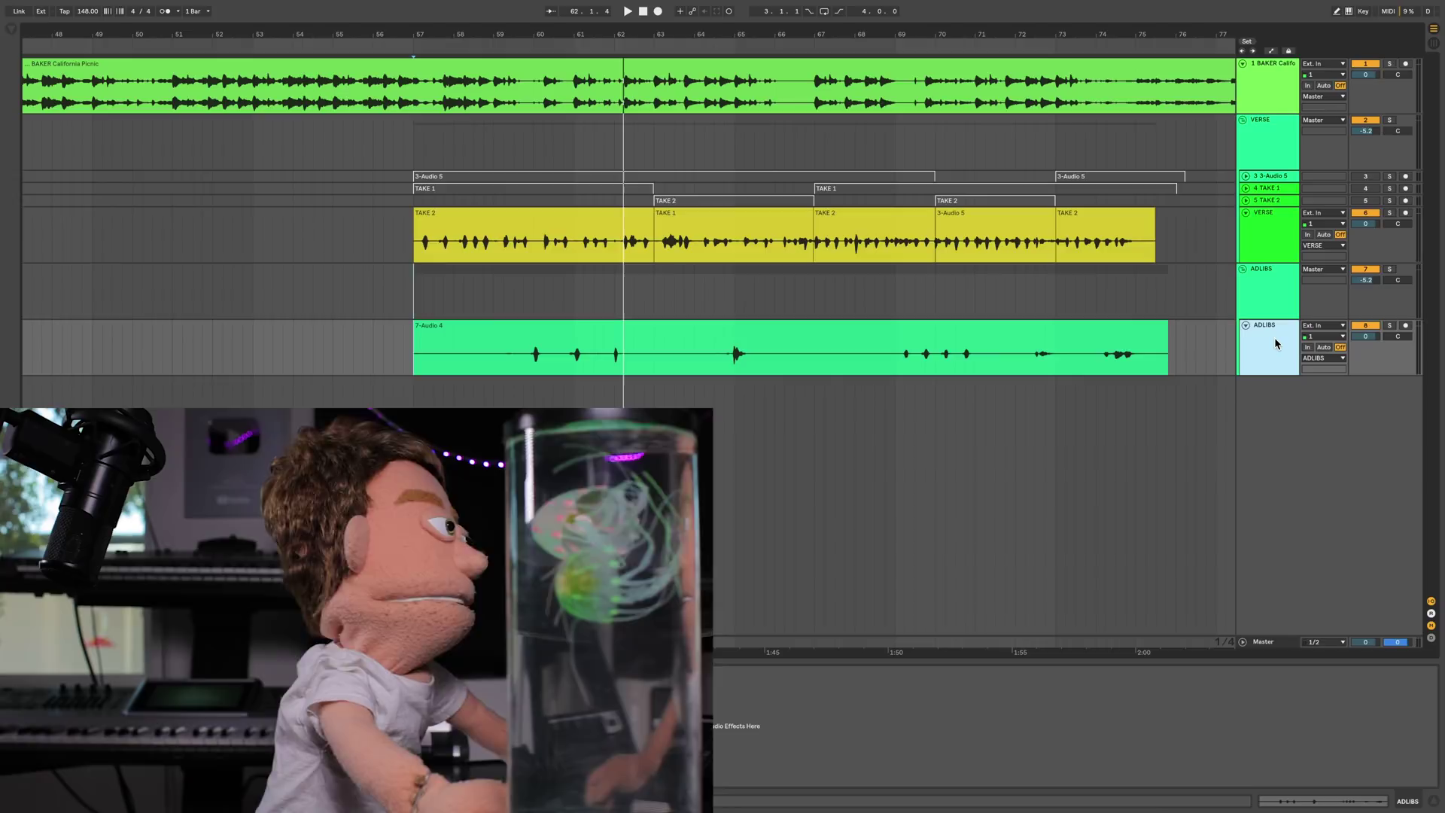
key("ctrl+t")
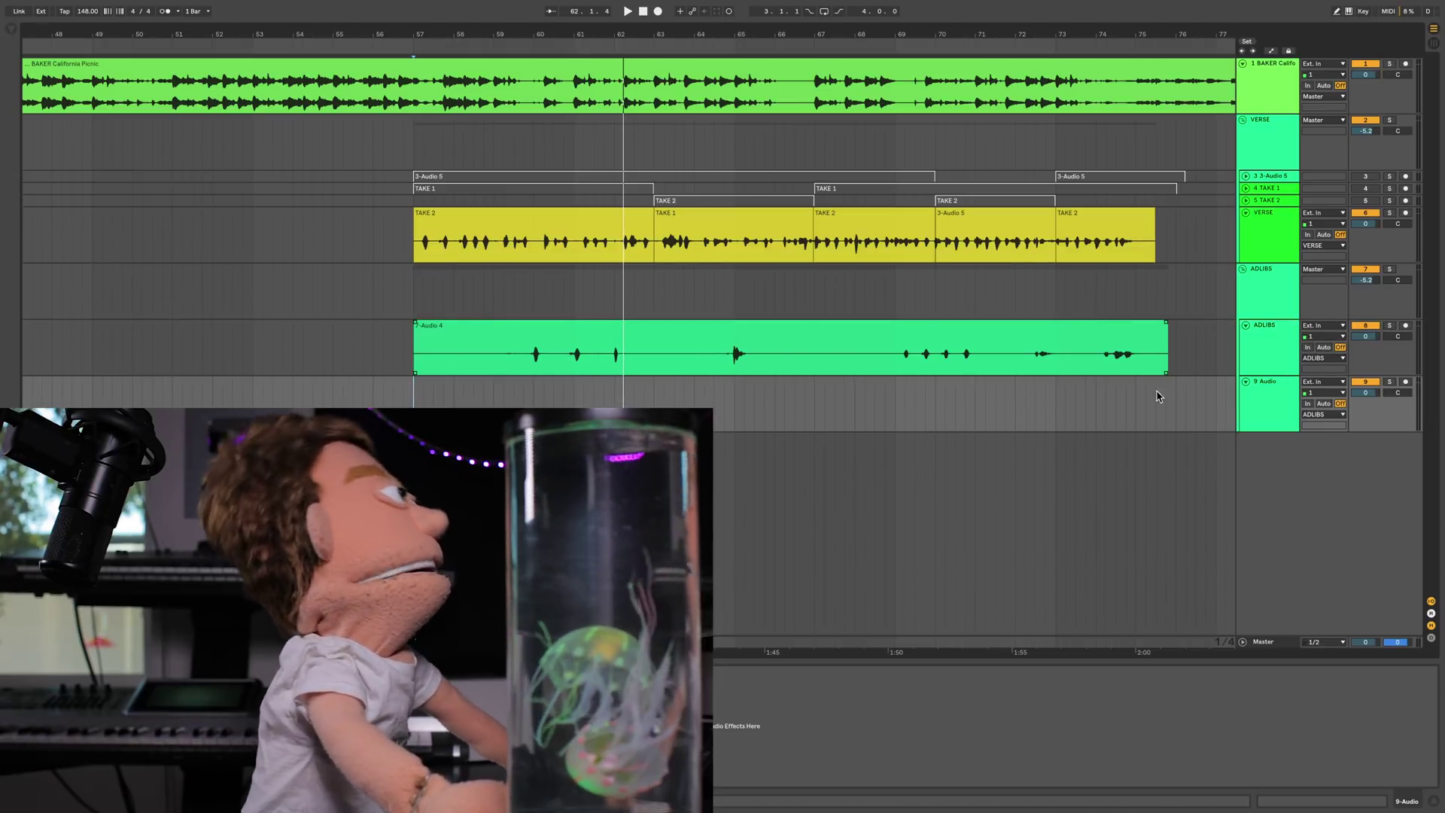
key("ctrl+t")
left_click(1269, 288)
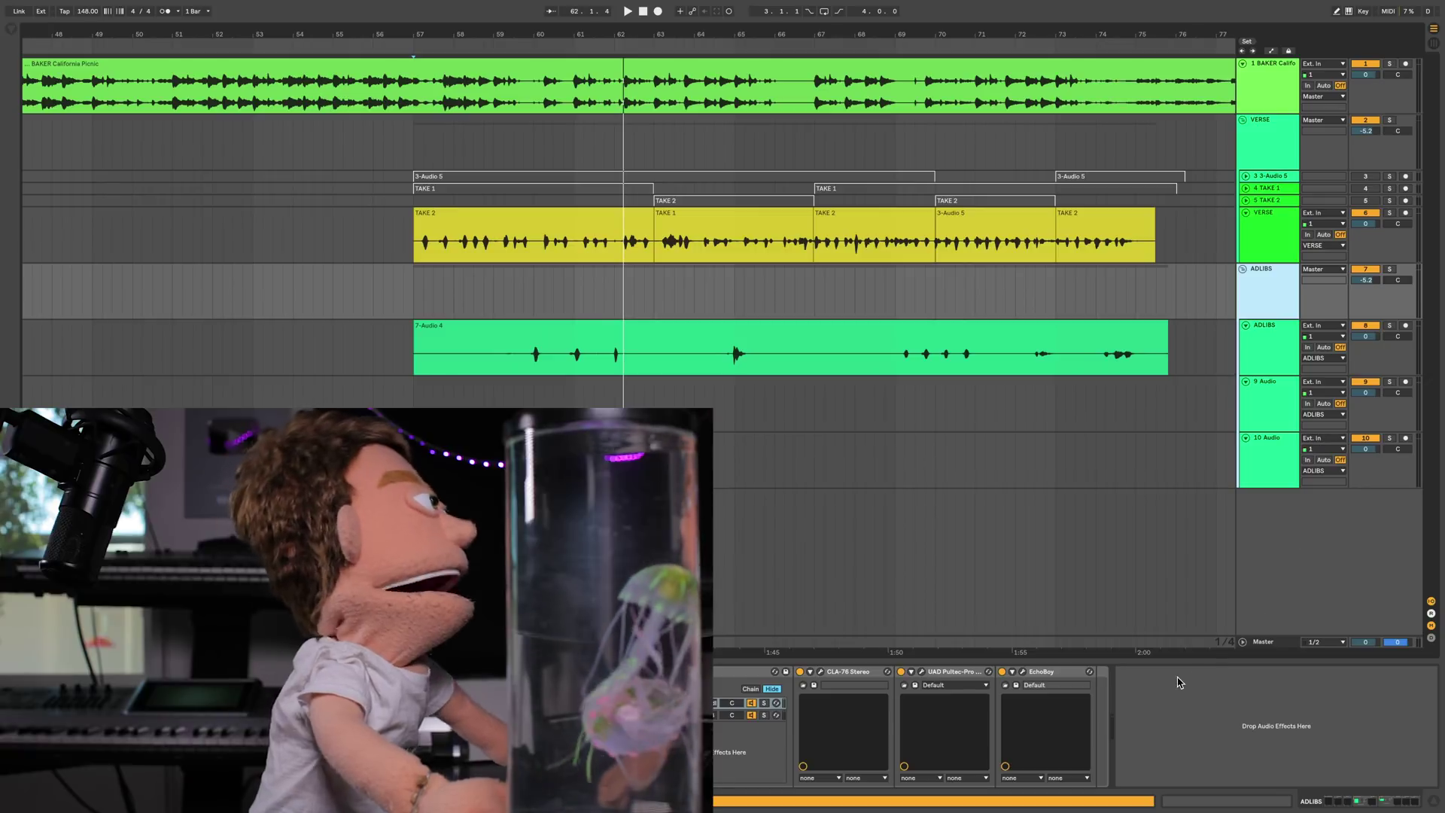
- Add Echo to the ADLIBS group with straight 1/4-note delays and Ping Pong on
left_click(11, 32)
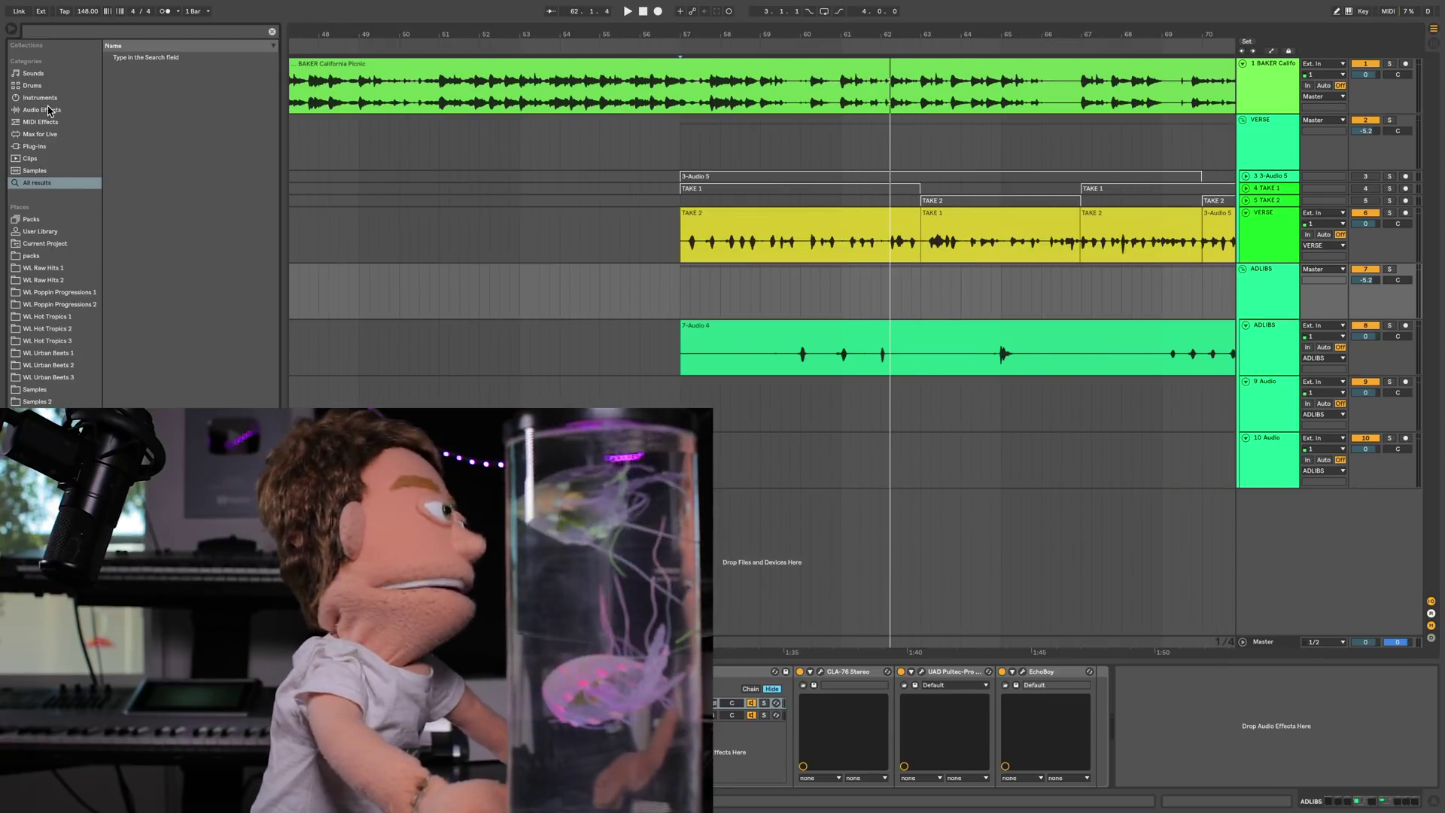
left_click(44, 110)
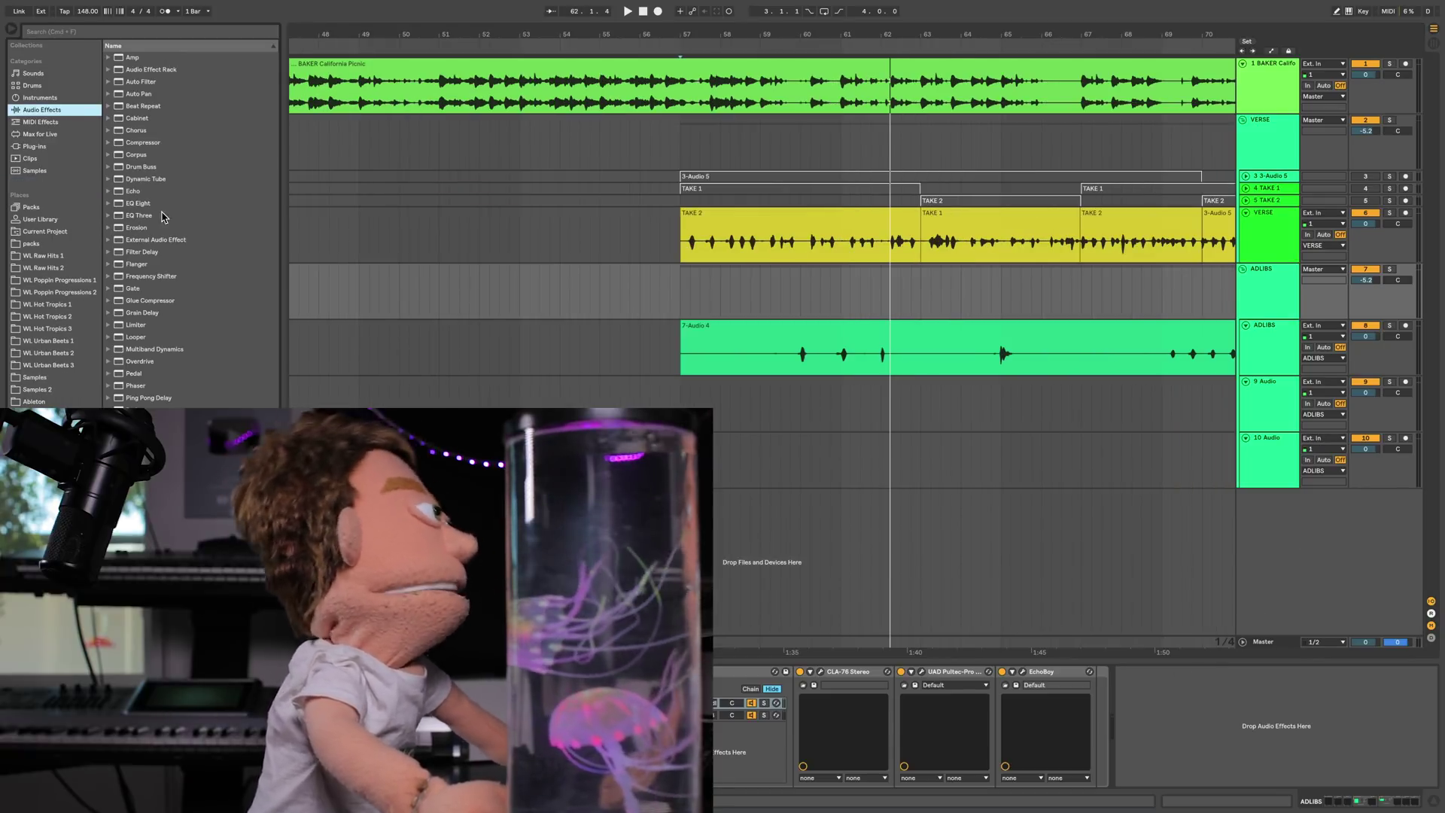
left_click_drag(137, 195, 759, 644)
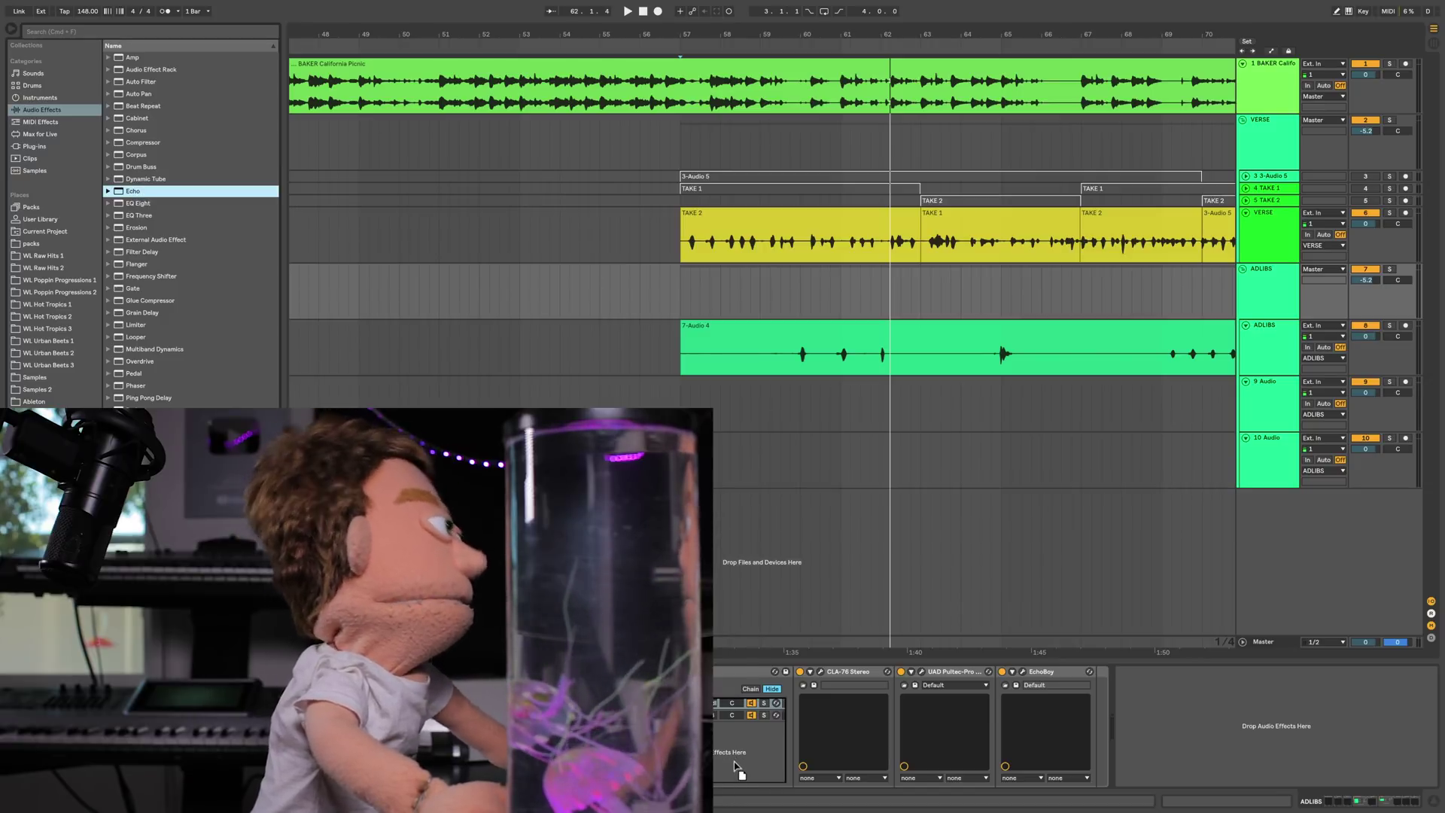
left_click_drag(734, 766, 734, 766)
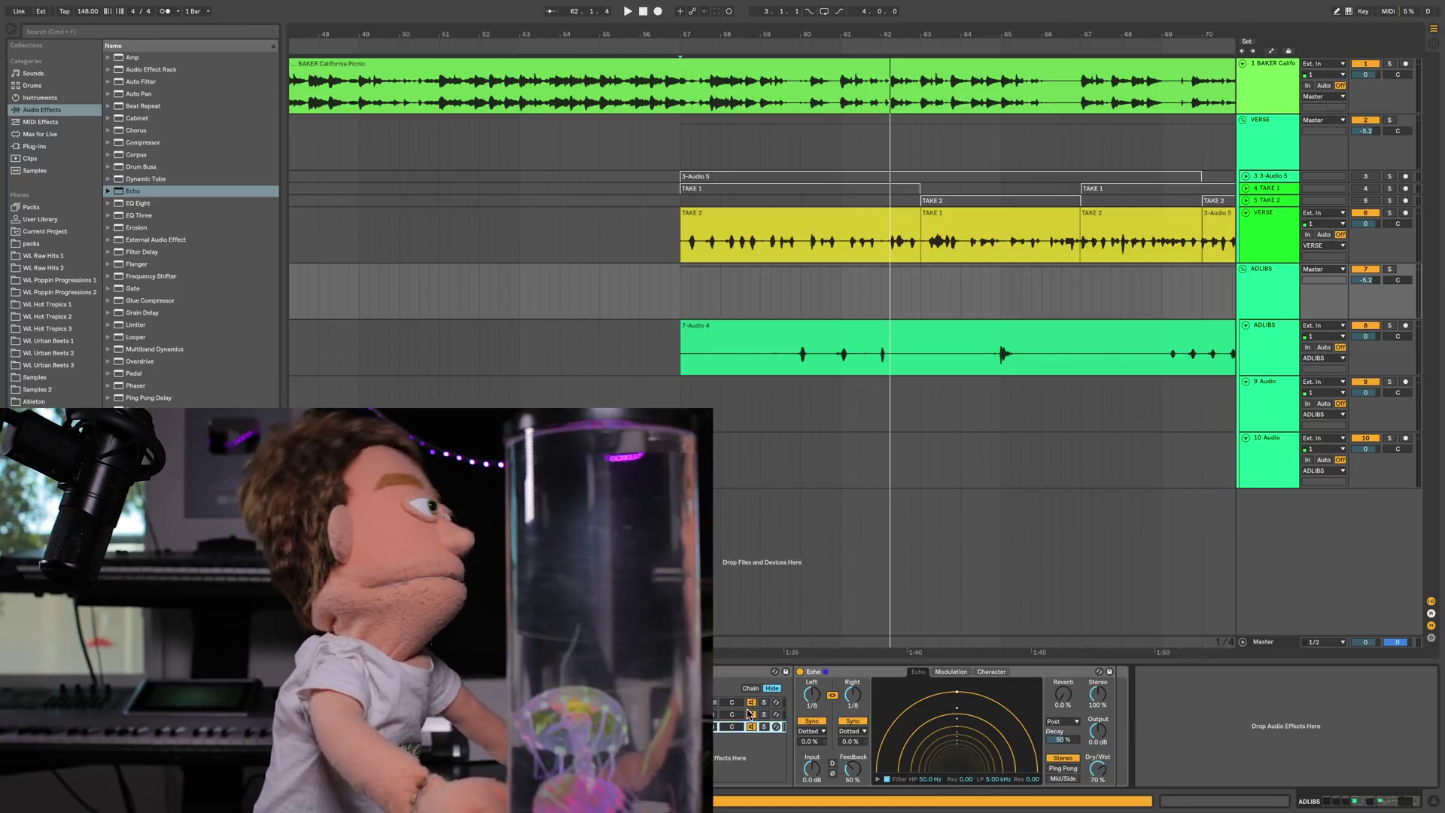
left_click_drag(812, 694, 812, 685)
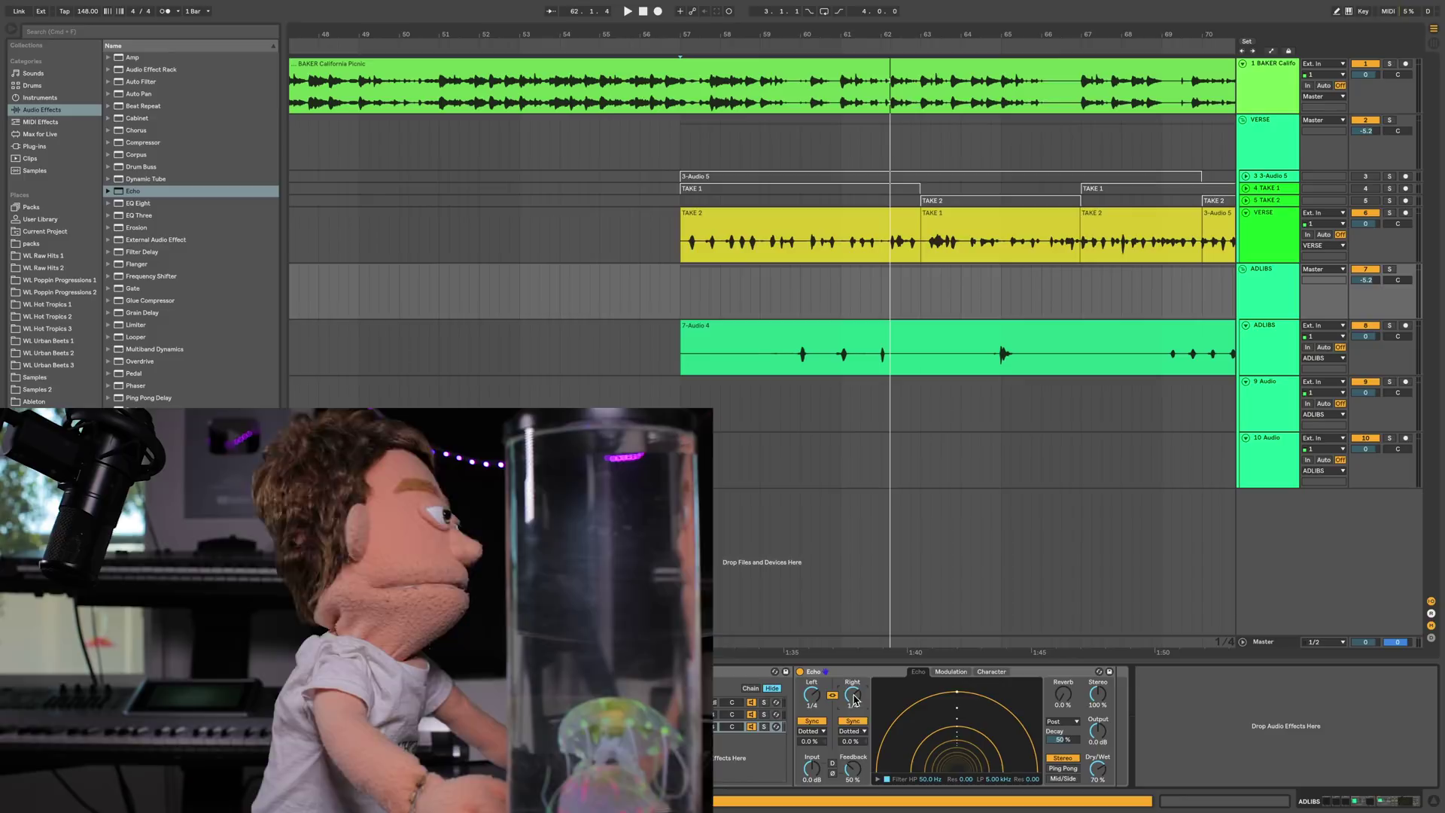
left_click(1071, 768)
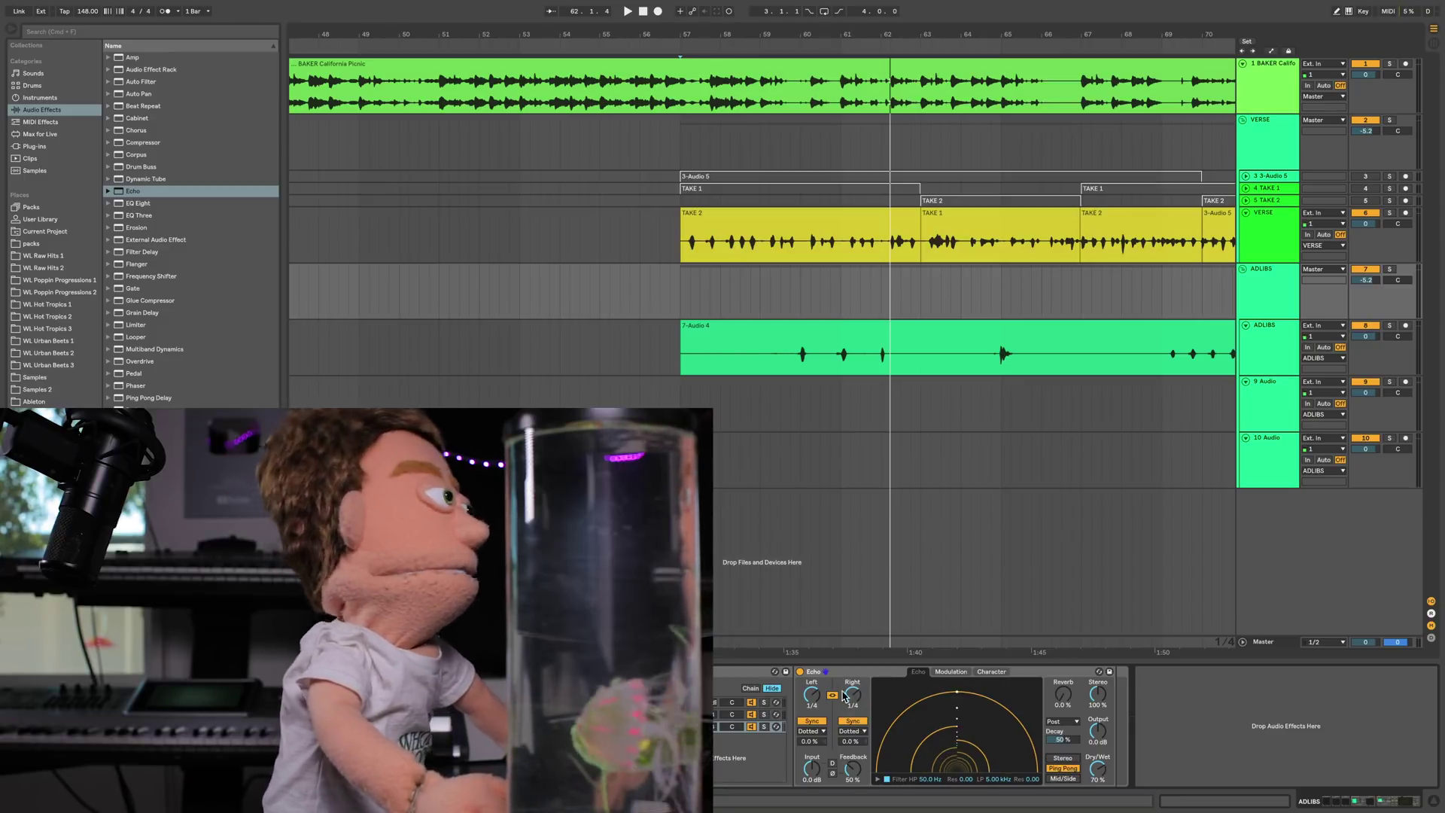
left_click(813, 731)
left_click(811, 736)
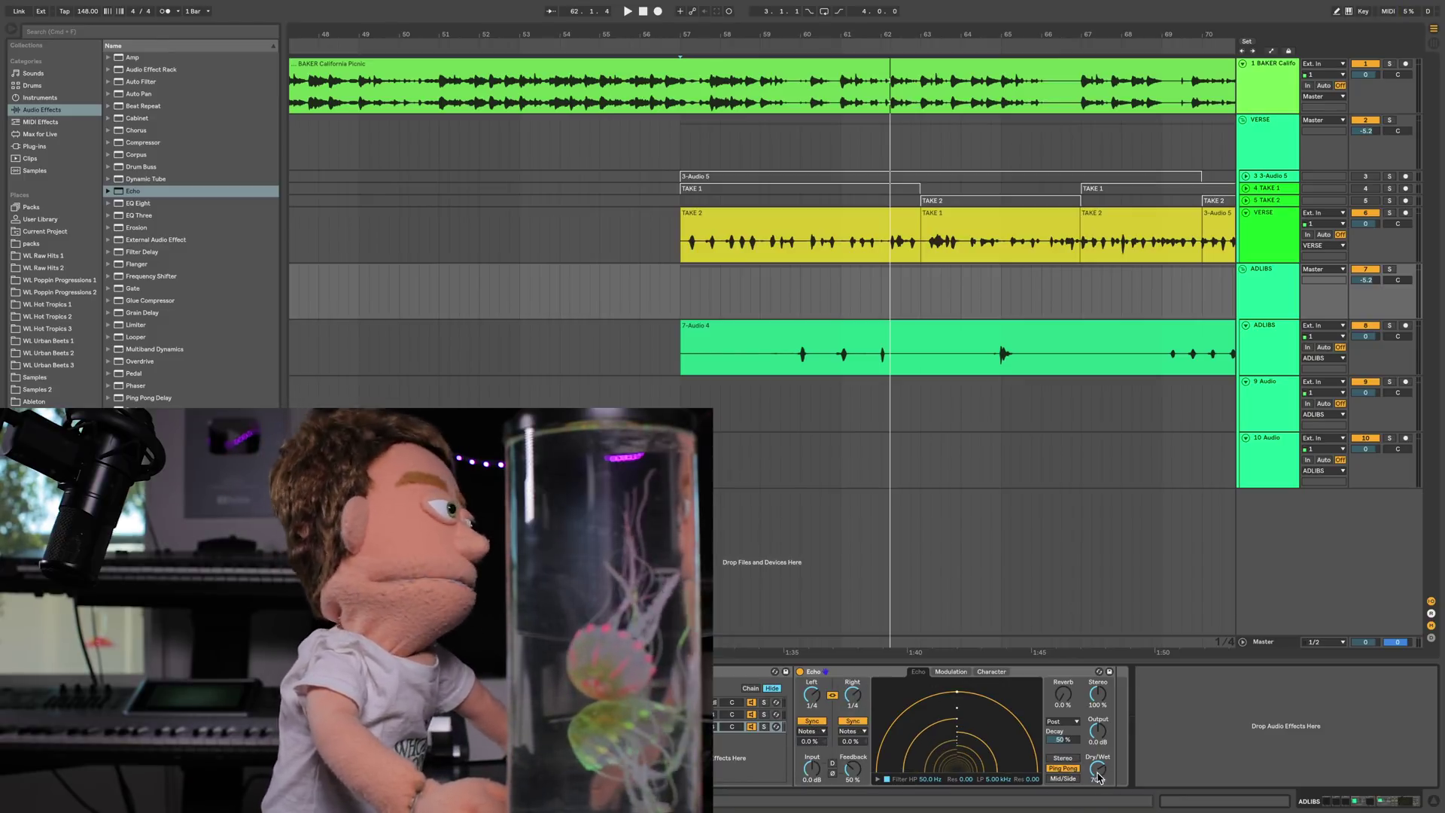
- Audition the echoed ad-libs, check Echo's character settings, and switch on its filter
left_click(791, 368)
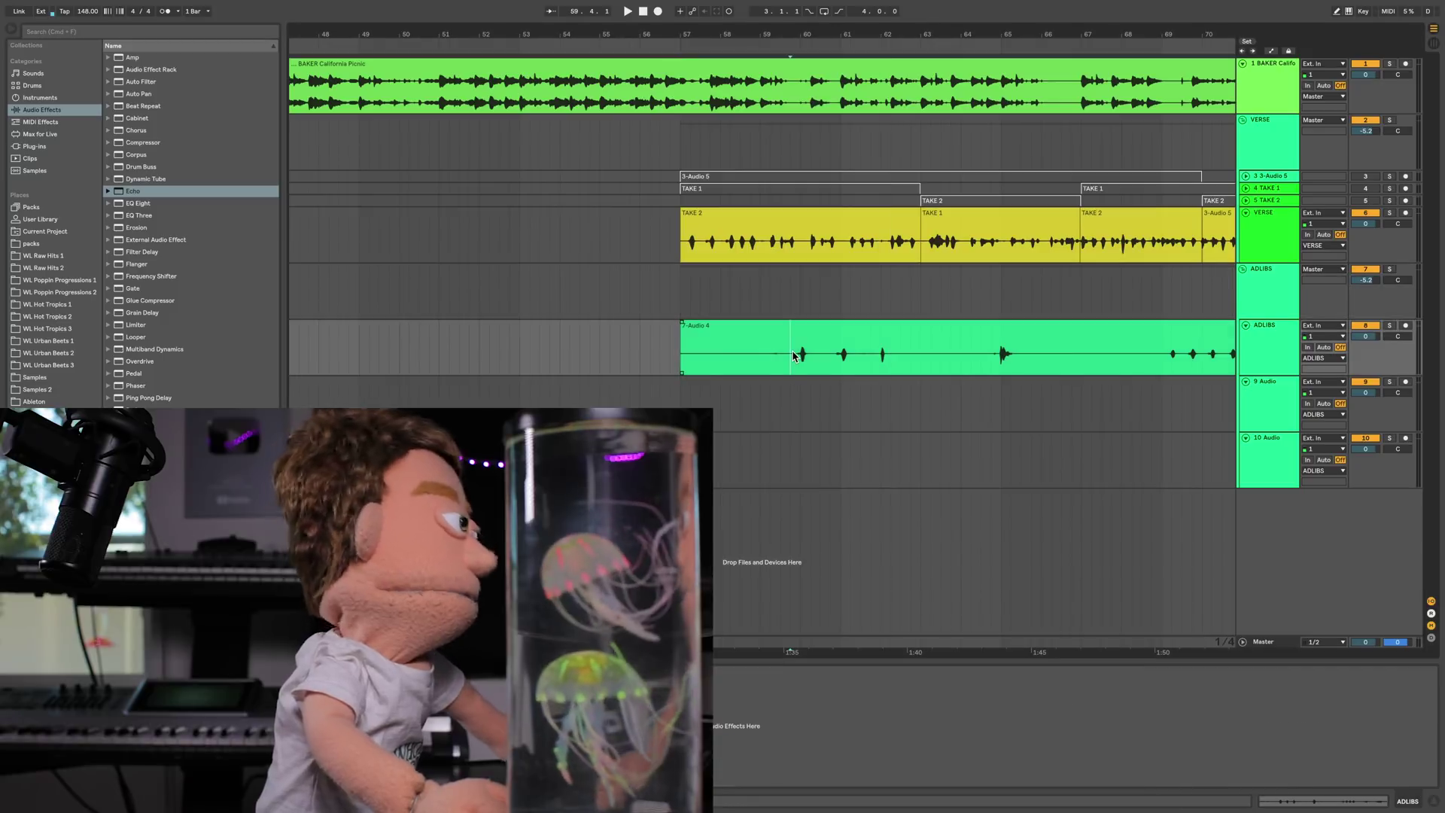
key("space")
left_click(1287, 297)
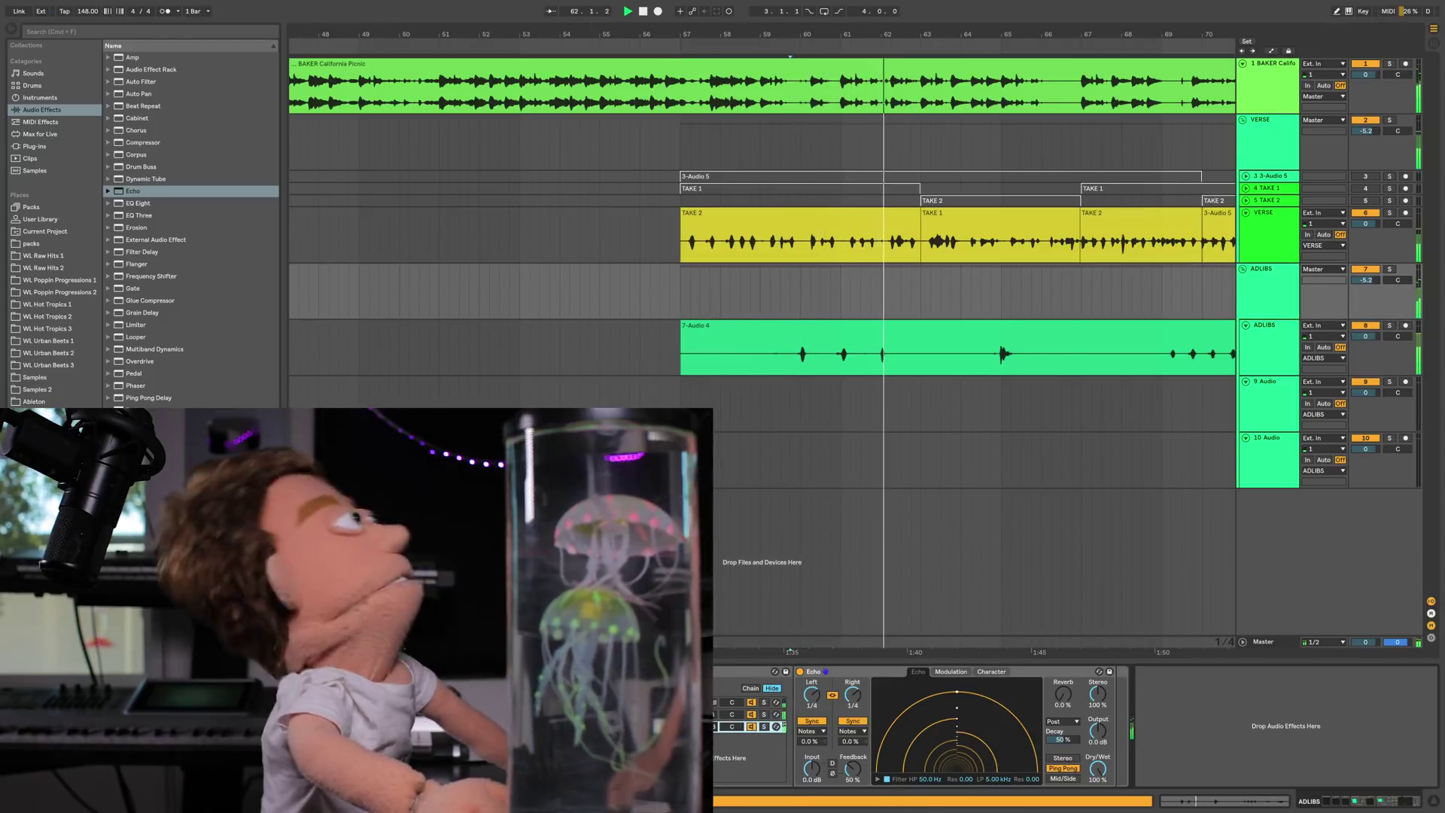
left_click(992, 672)
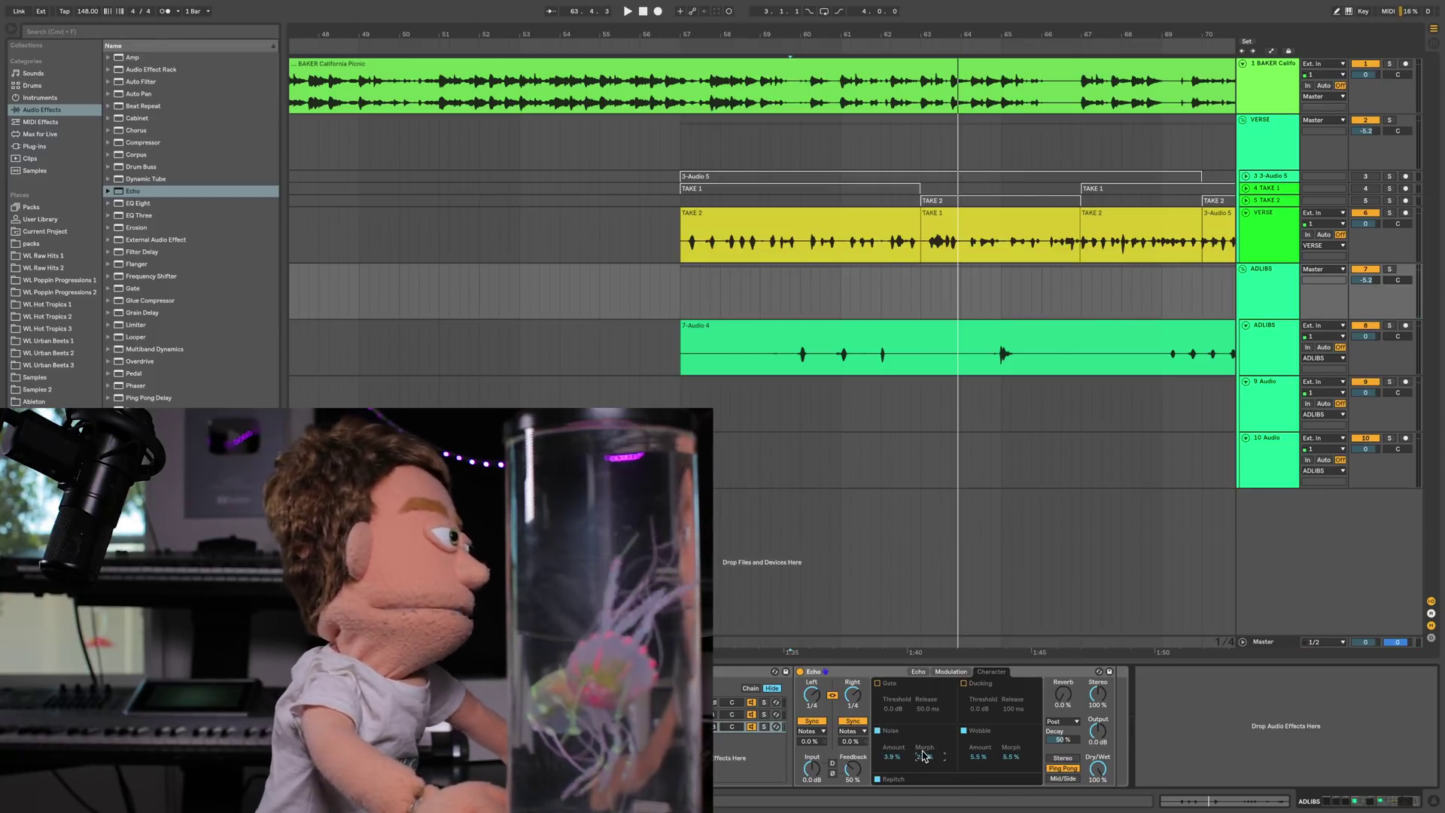
key("space")
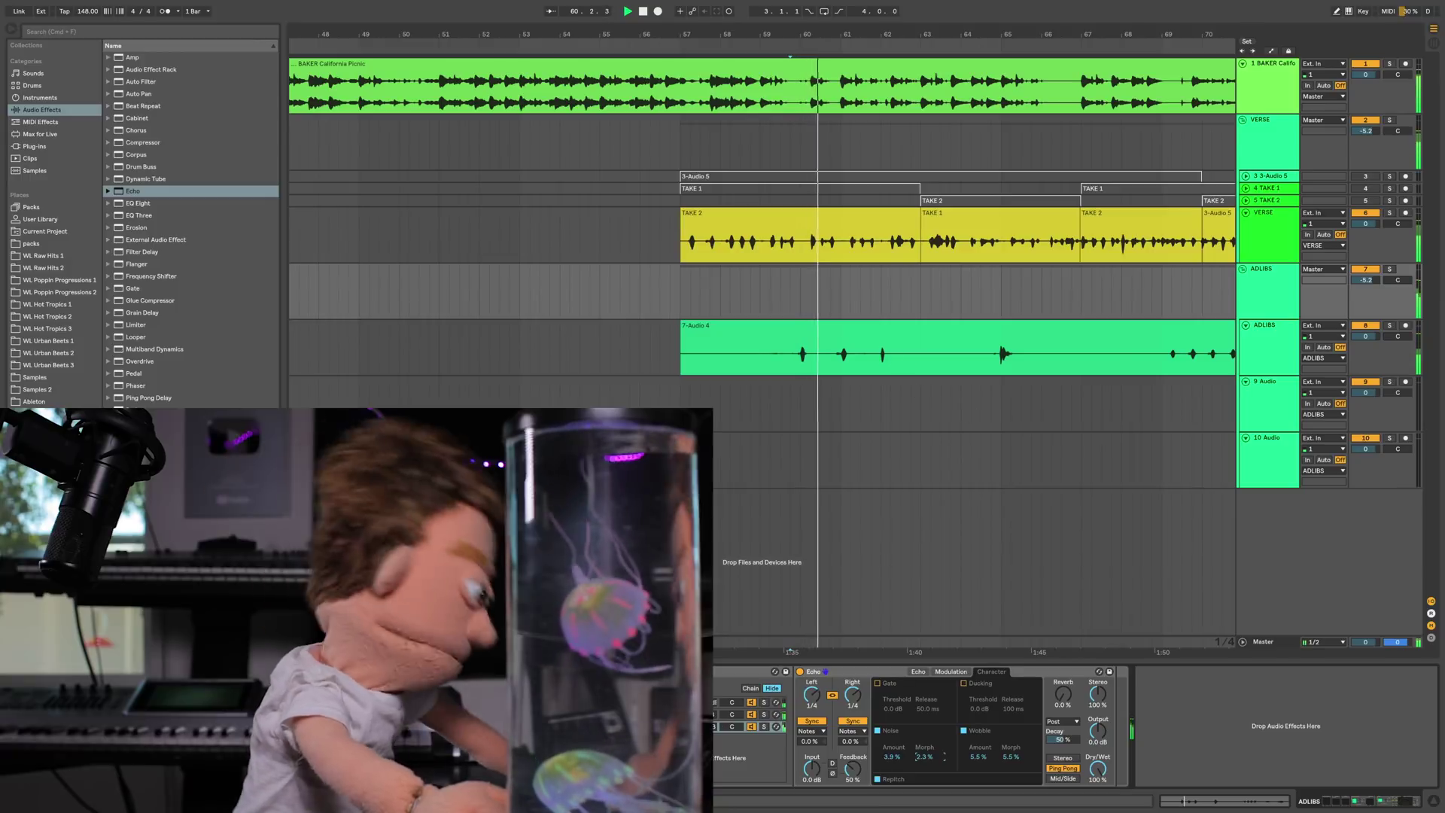
left_click(918, 672)
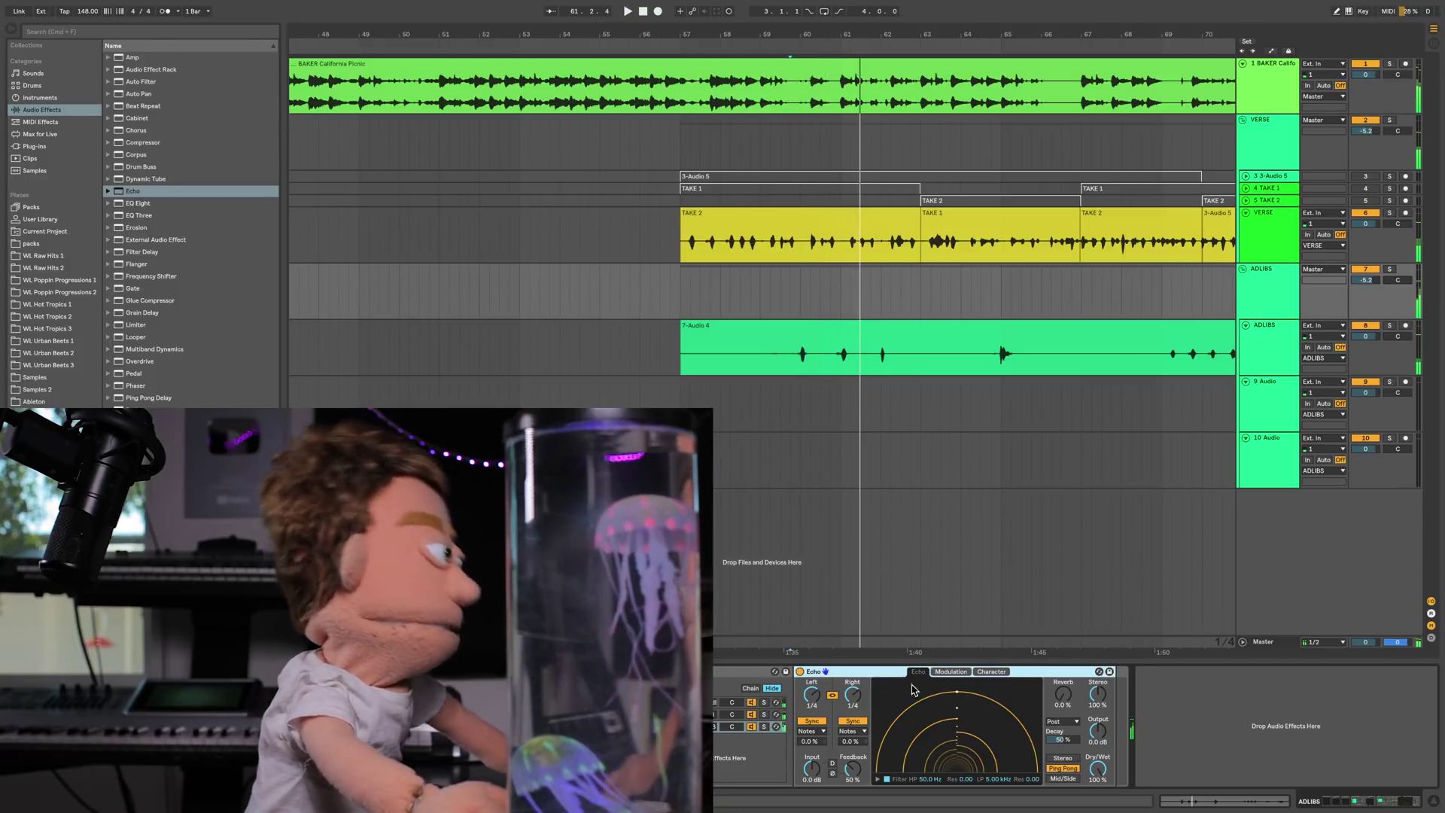
left_click(880, 780)
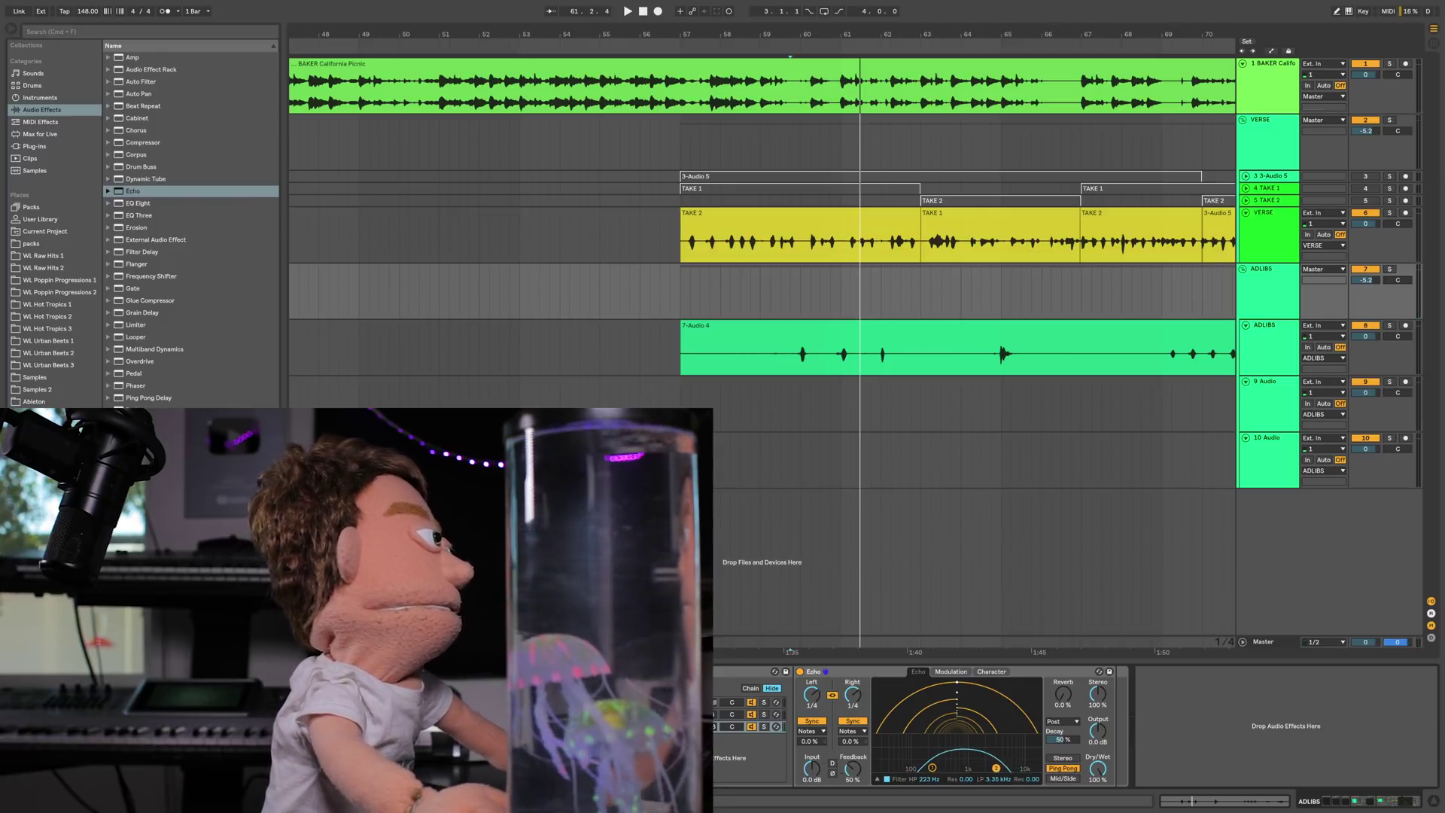
left_click(781, 353)
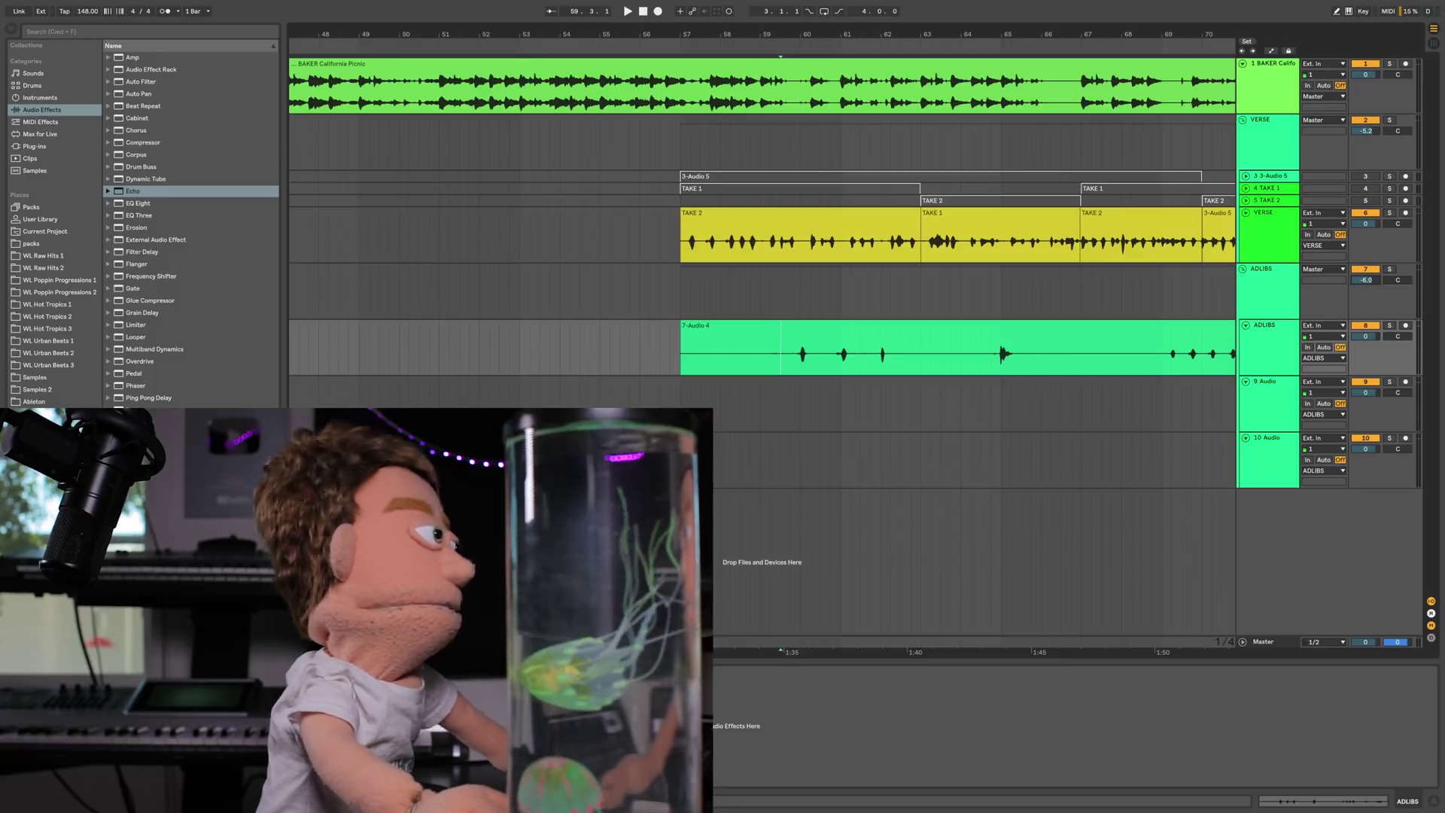
- Lower the ADLIBS group volume to about -14 dB while playing back the echoed ad-libs
key("space")
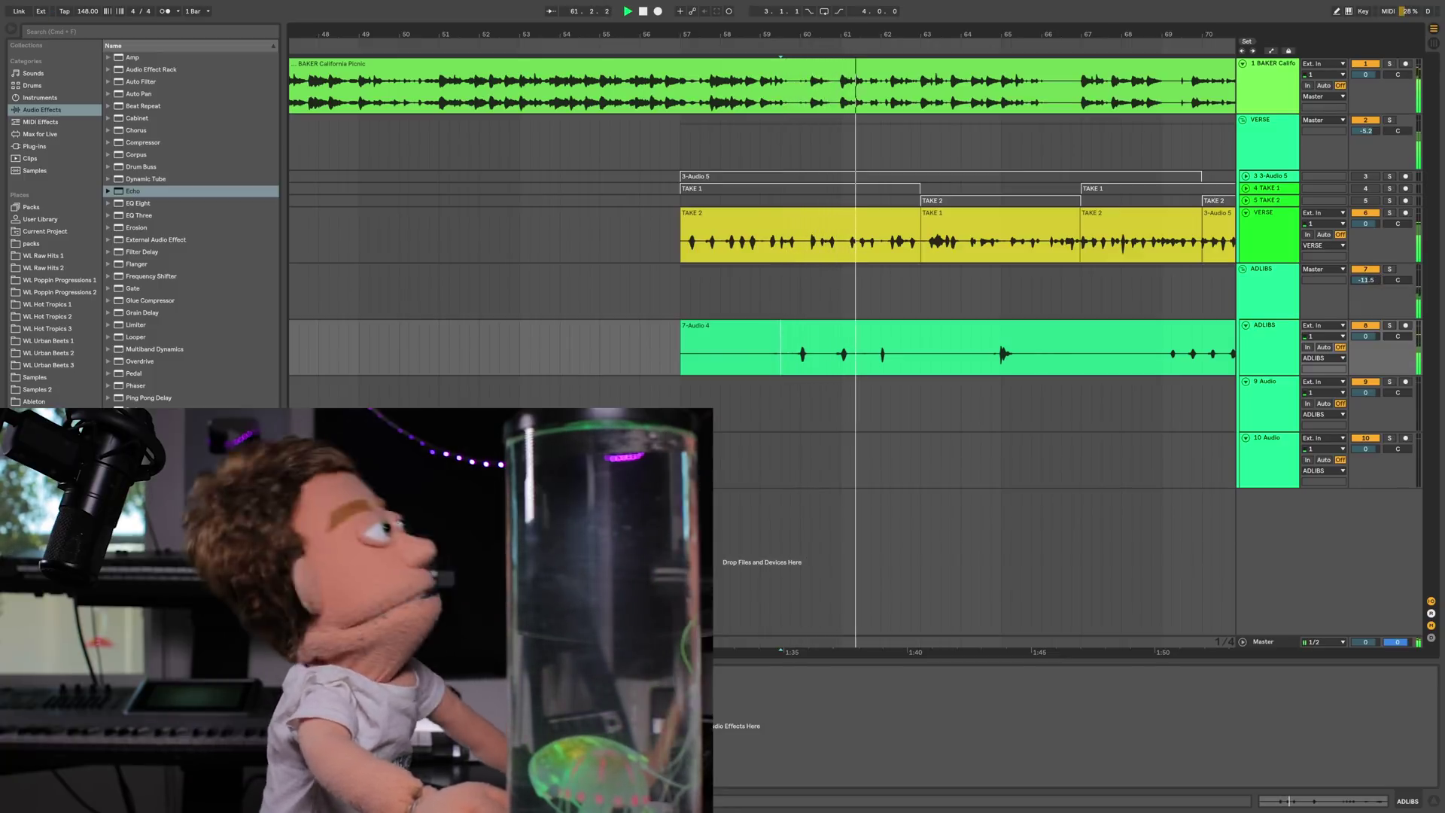
left_click_drag(1365, 280, 1365, 282)
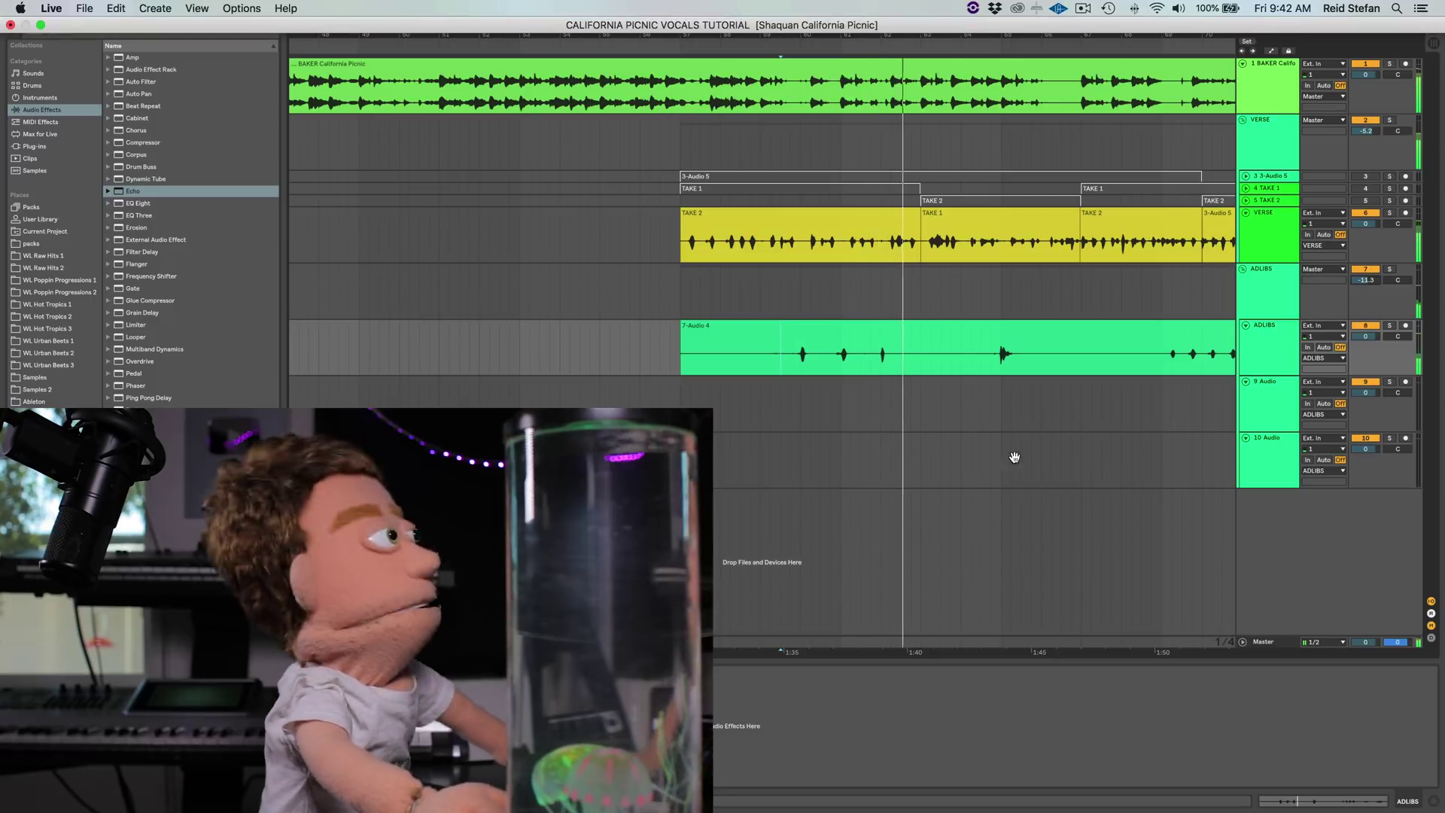
scroll(1007, 340, "down", 3)
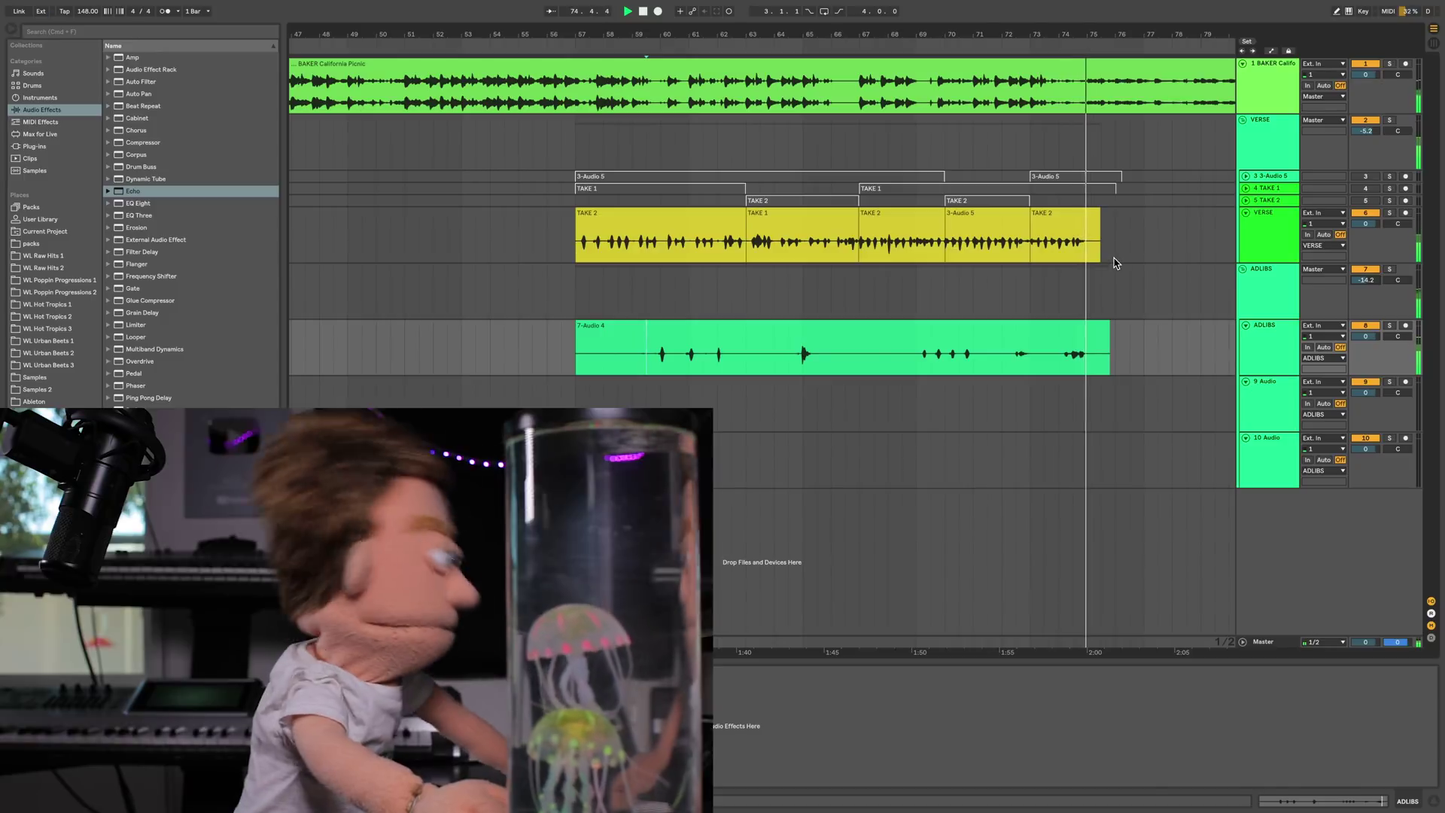
key("space")
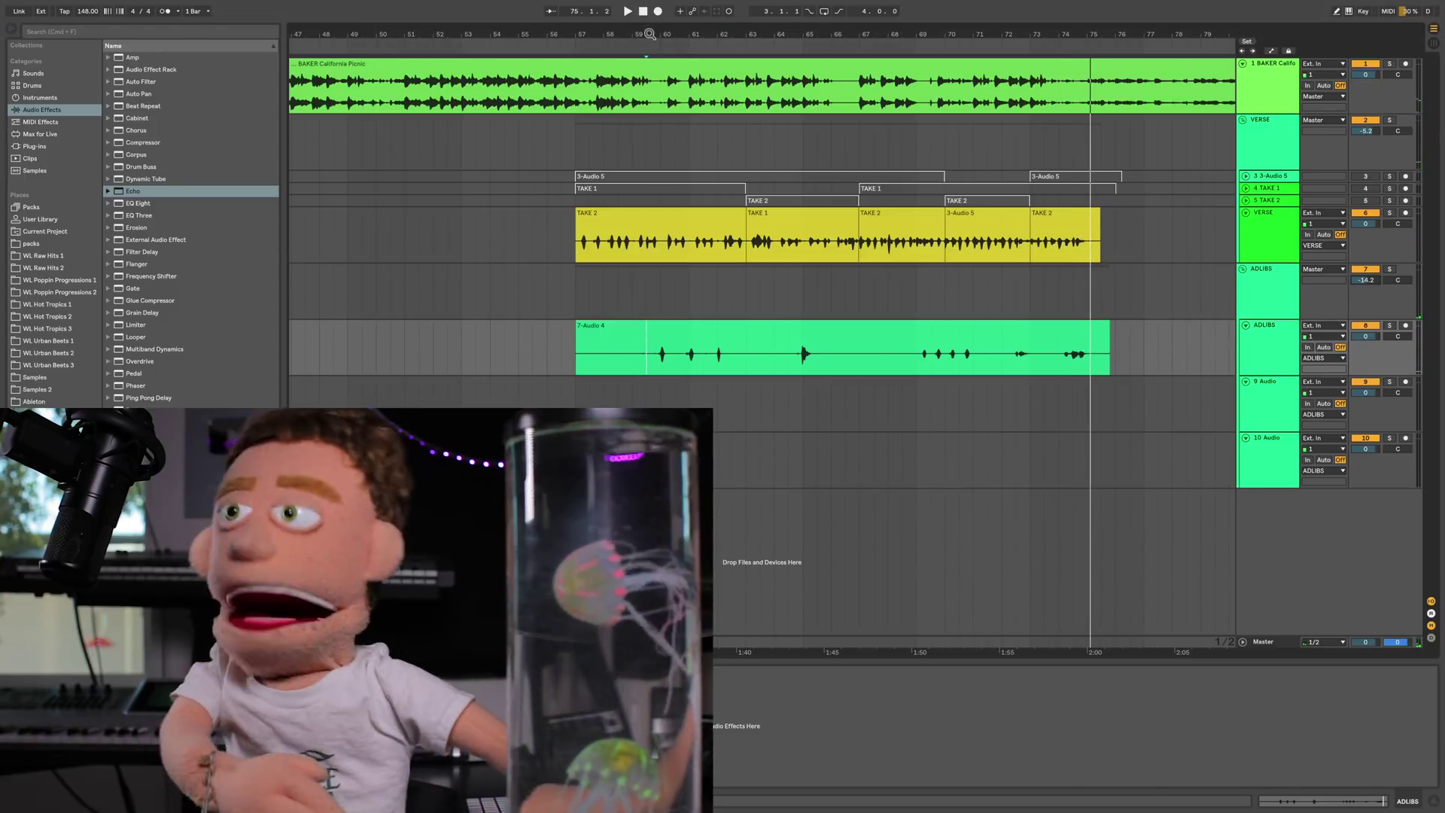
- Delete the silent lead-in before the first ad-lib and trim the clip start up to it
left_click_drag(650, 32, 650, 100)
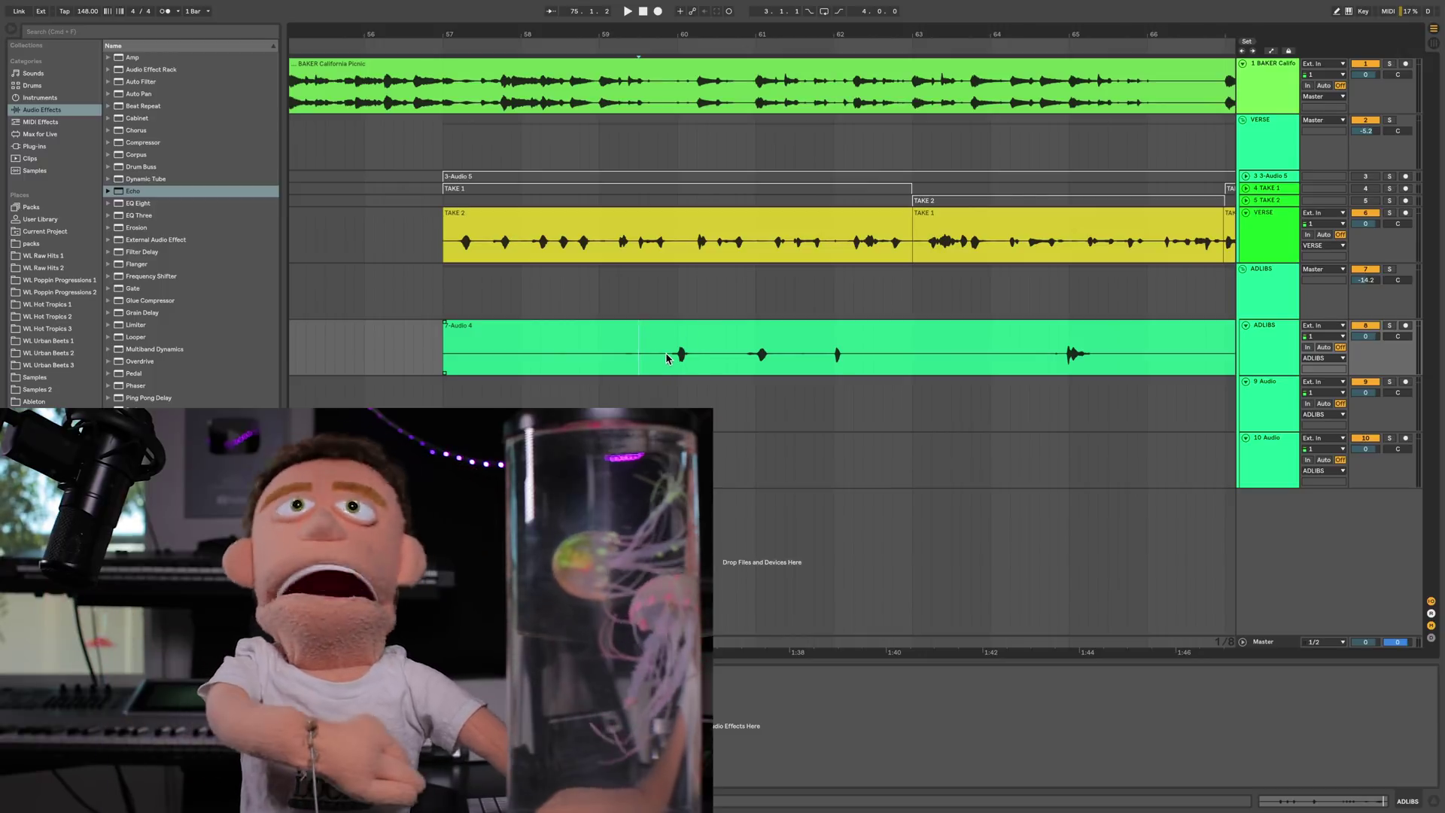
left_click_drag(667, 352, 693, 360)
key("Delete")
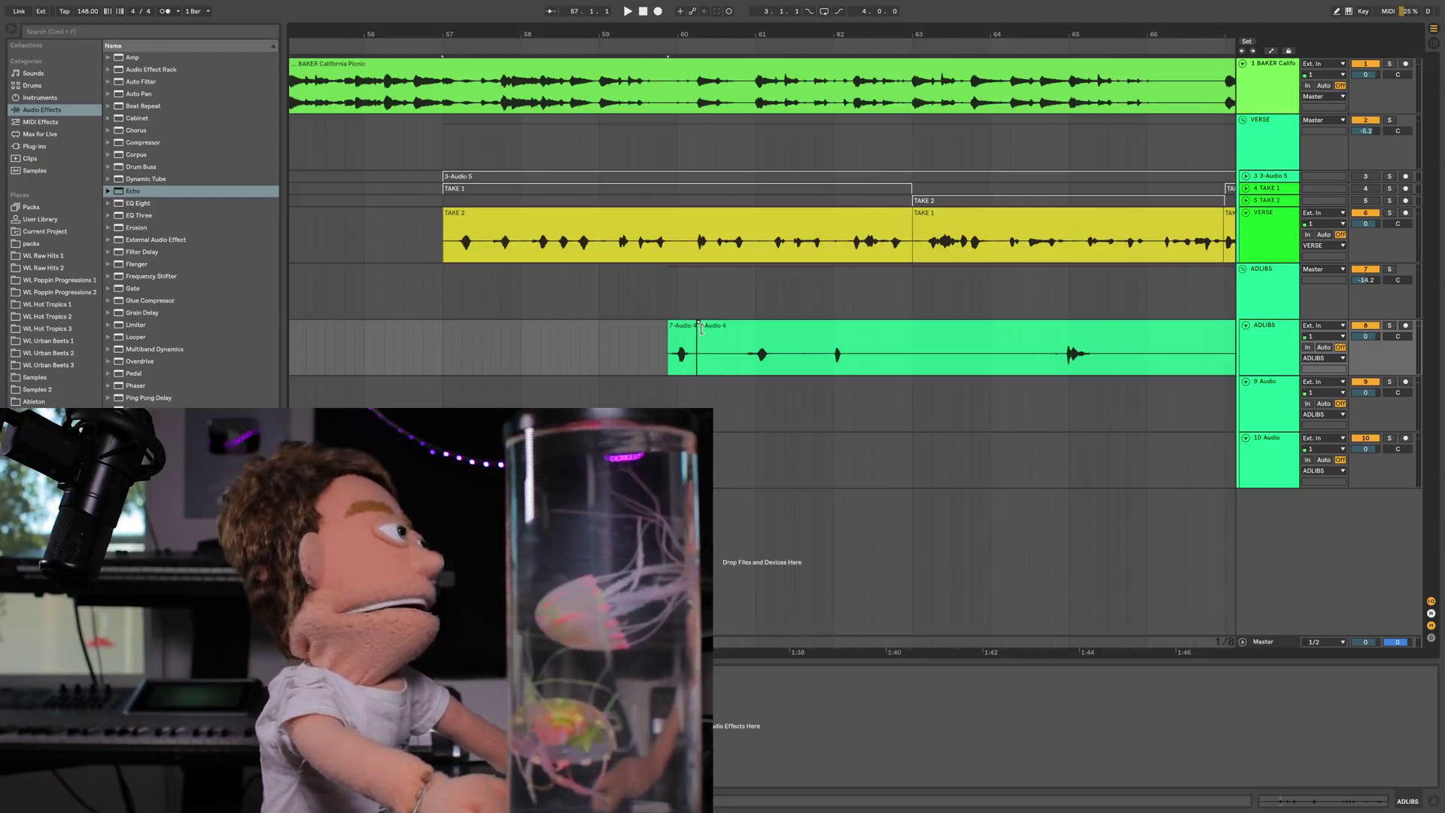
left_click_drag(702, 329, 742, 338)
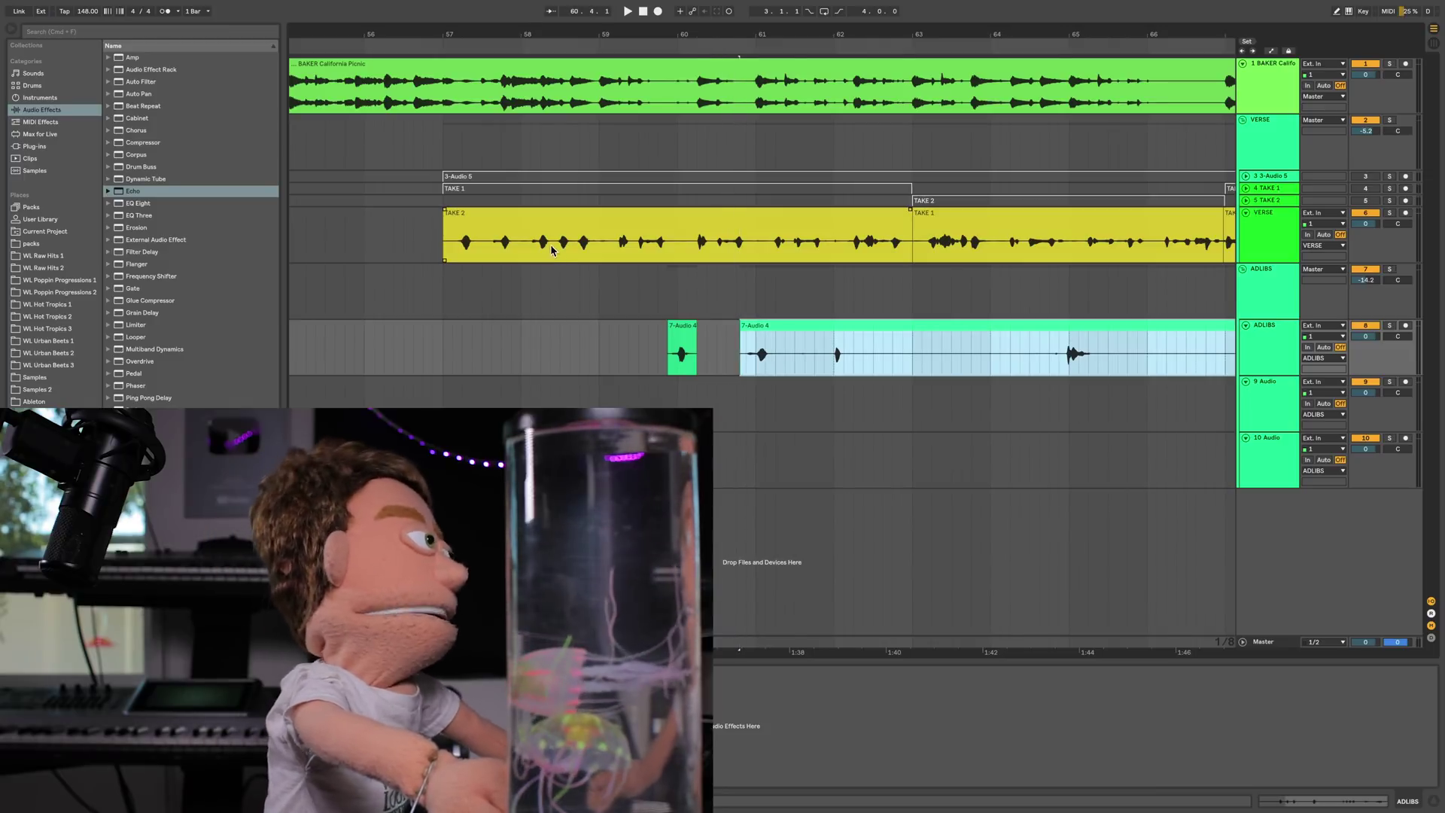
- Shorten the short ad-lib clip's fade-in to a brief ramp at its start
left_click(702, 332)
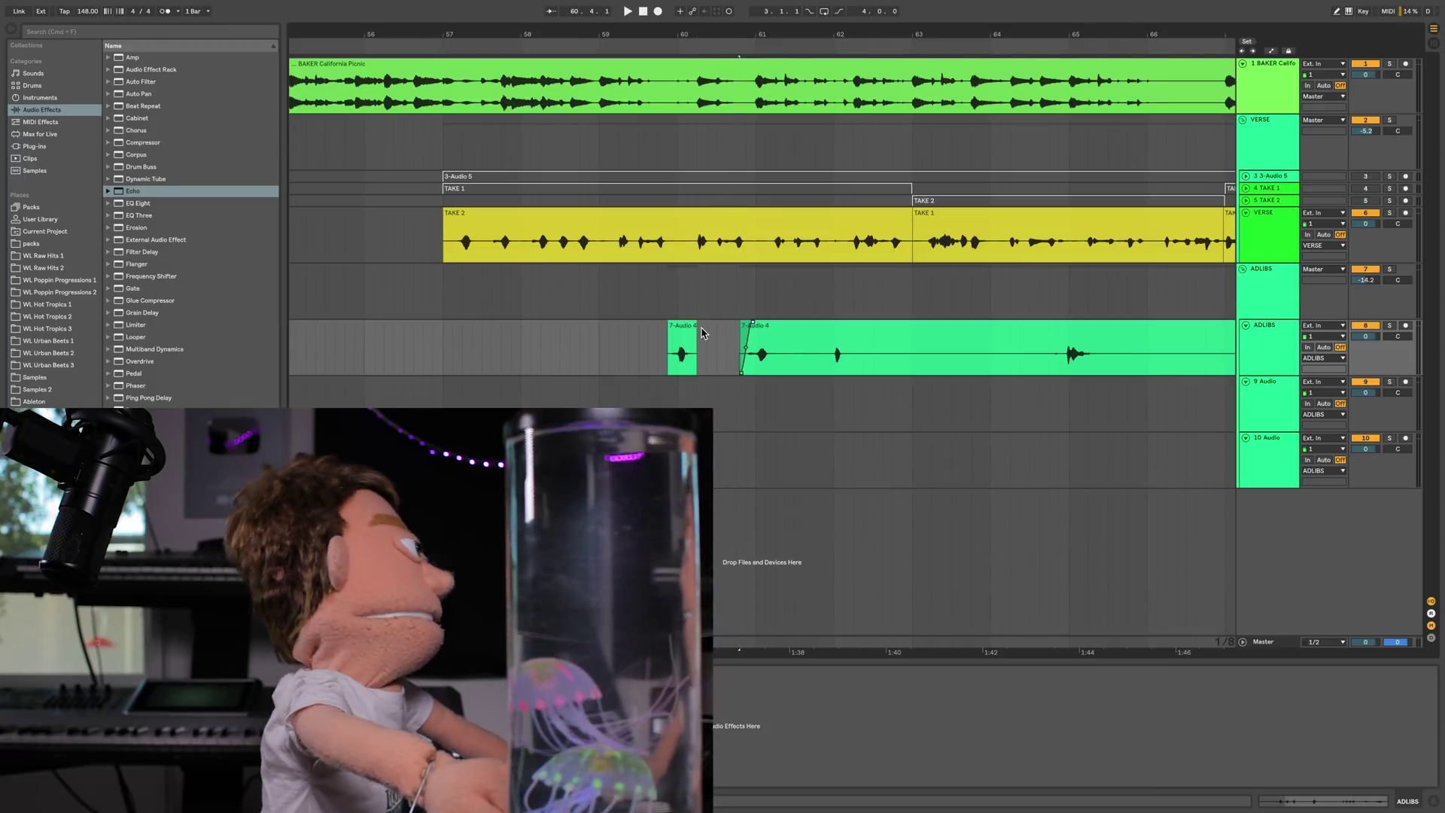
left_click(680, 326)
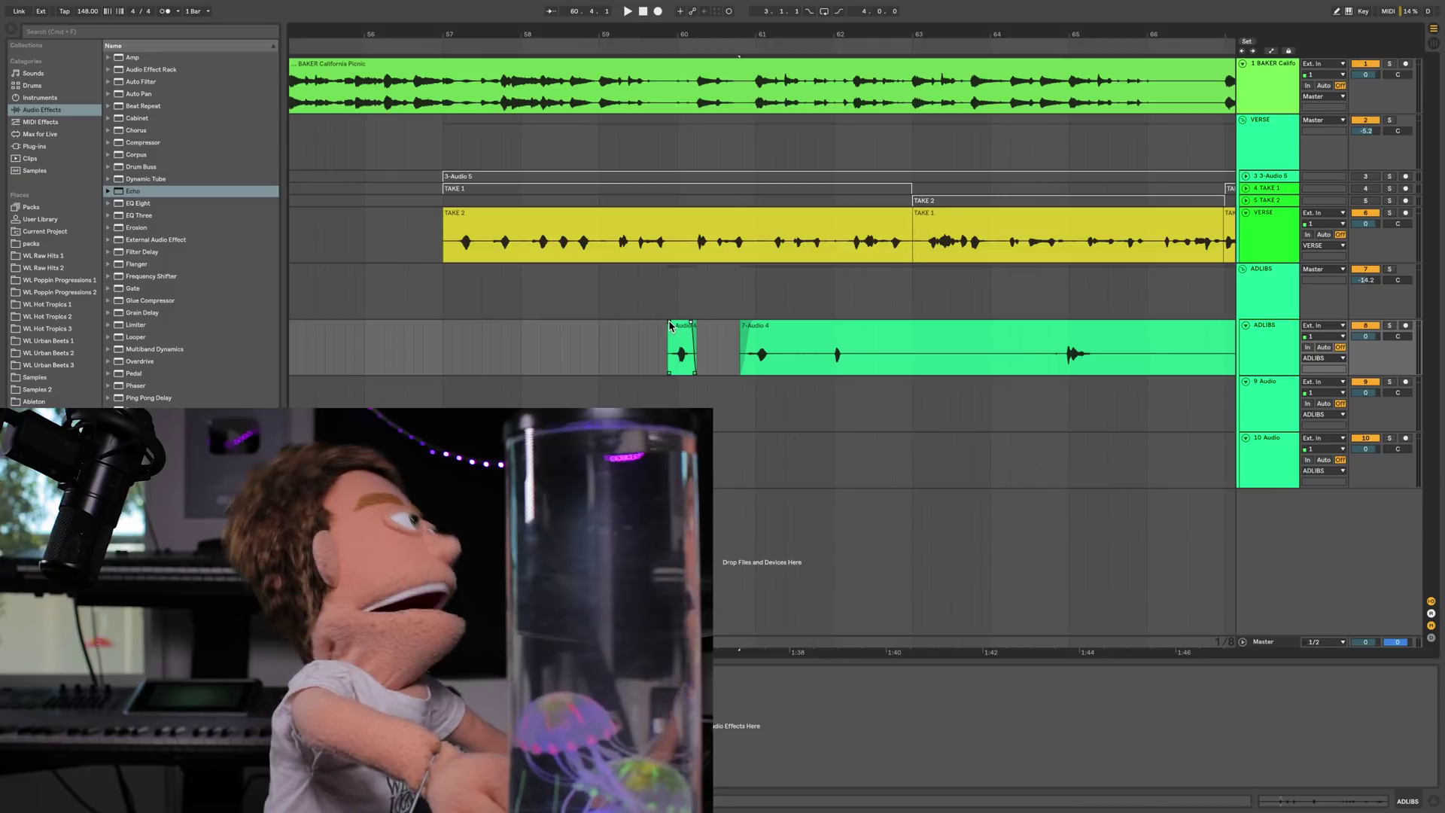
left_click_drag(671, 326, 686, 325)
left_click_drag(423, 36, 426, 121)
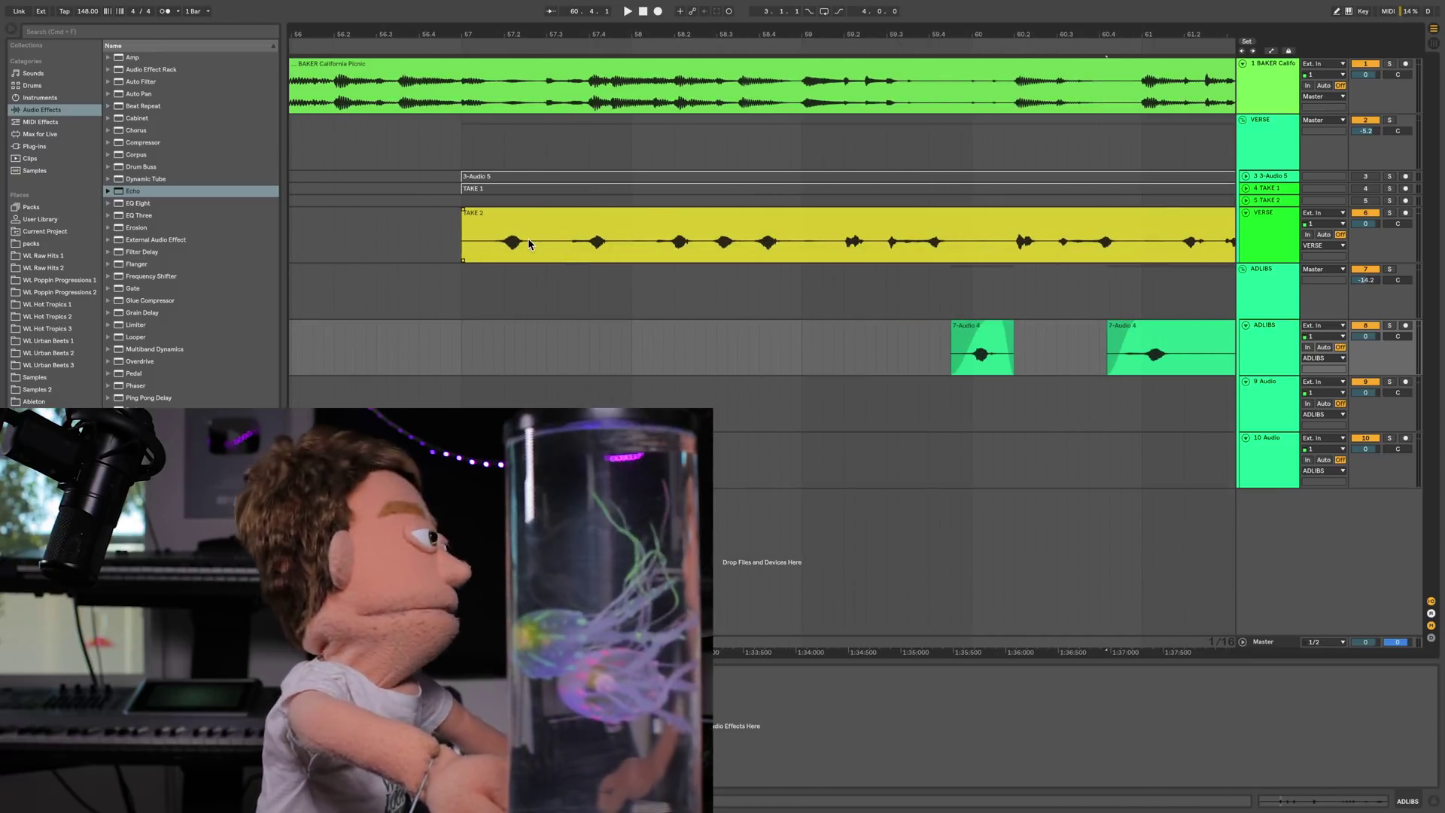
- Split off the gap after TAKE 2's first phrase and fade the new clip boundaries
left_click_drag(526, 241, 569, 242)
key("super+e")
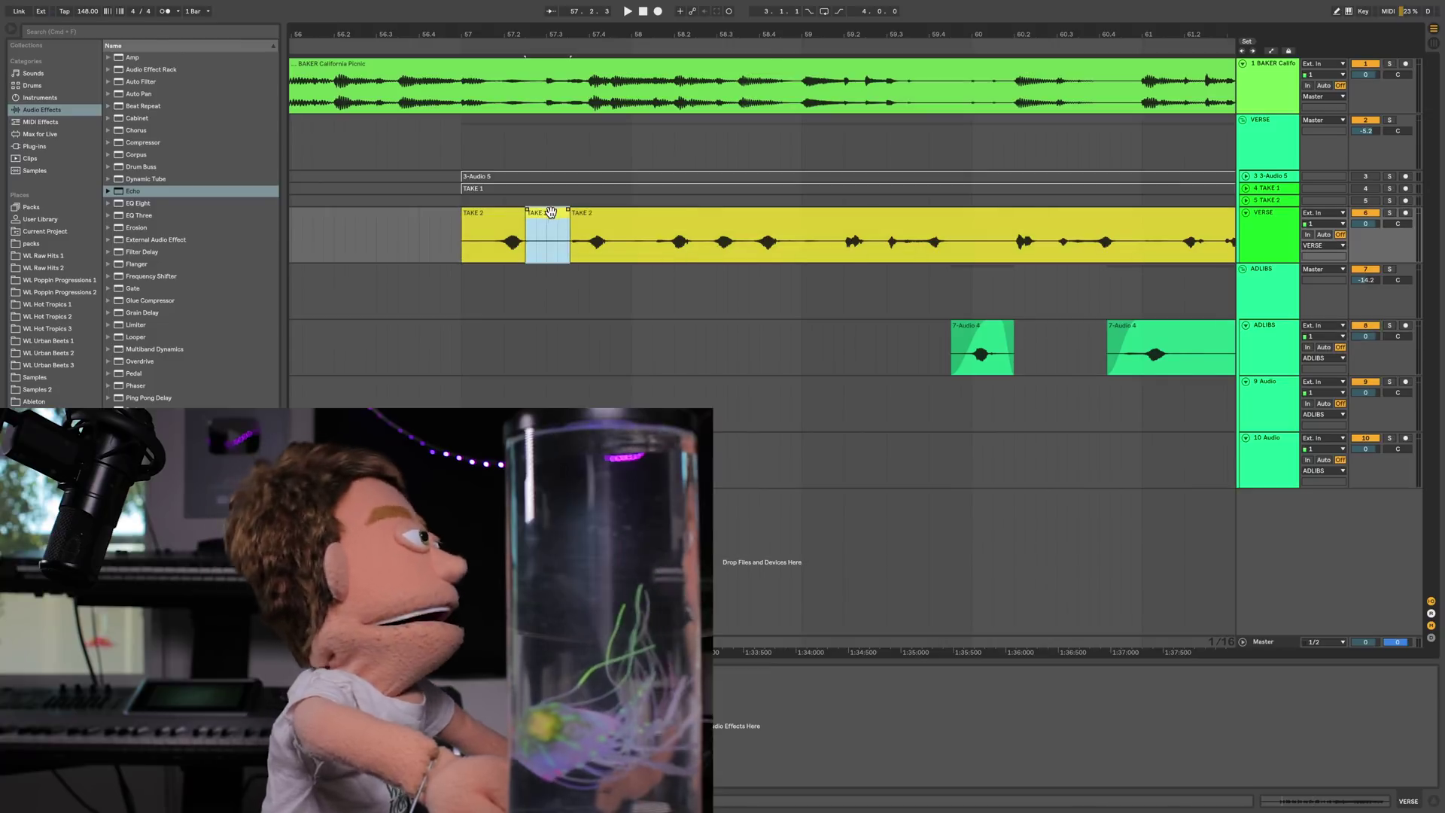
double_click(550, 212)
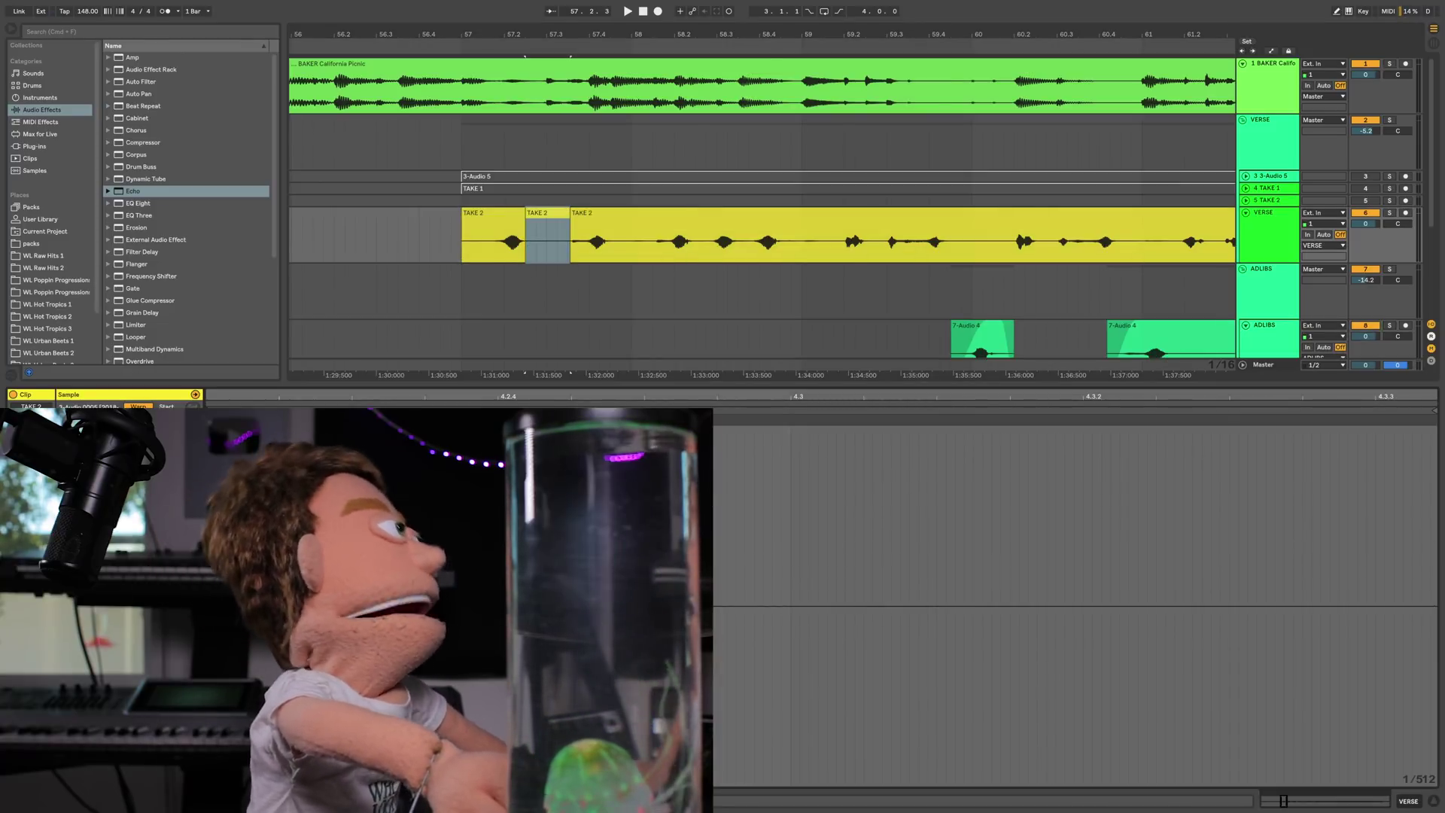
left_click(574, 213)
key("space")
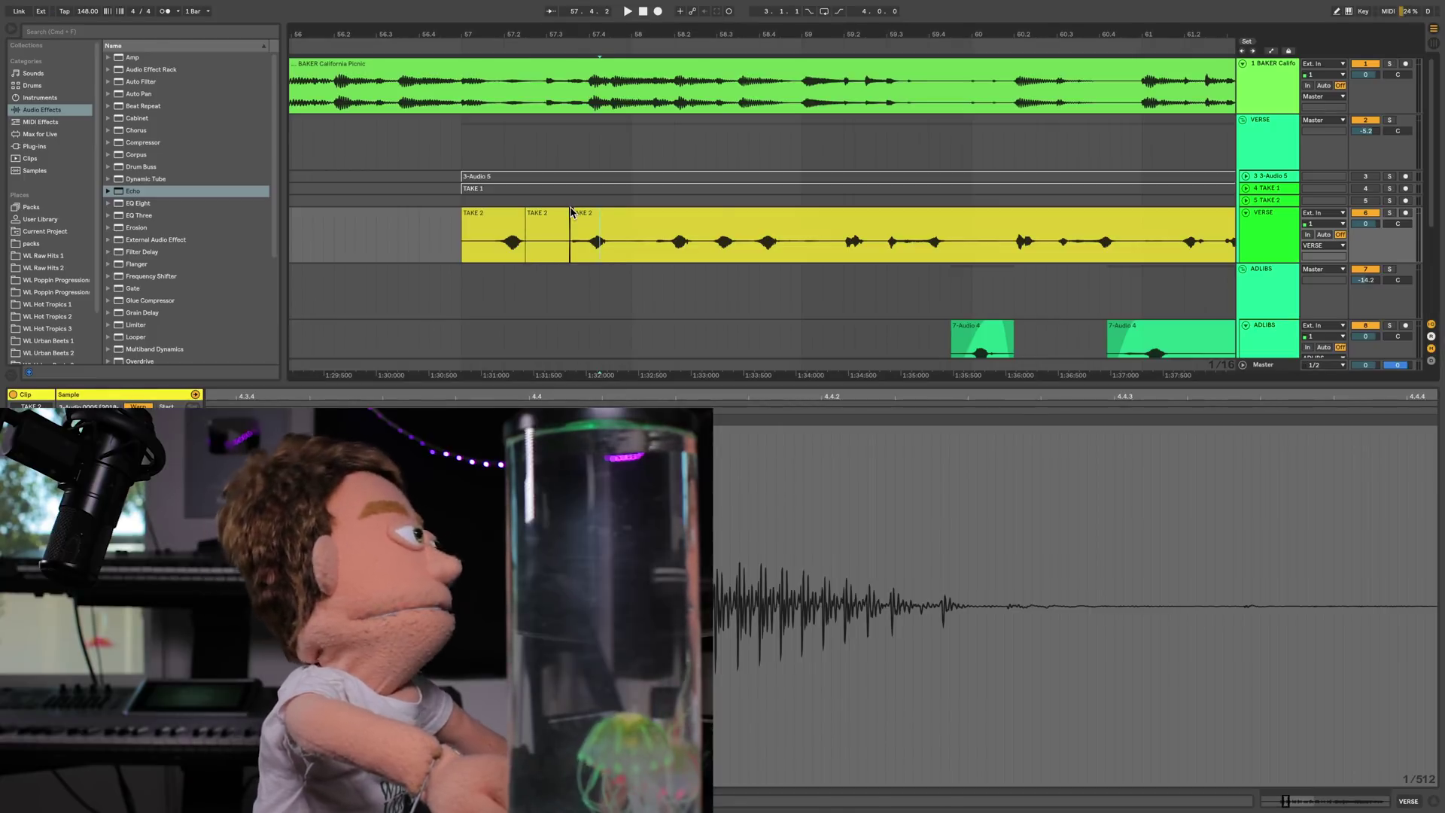
left_click_drag(571, 211, 586, 213)
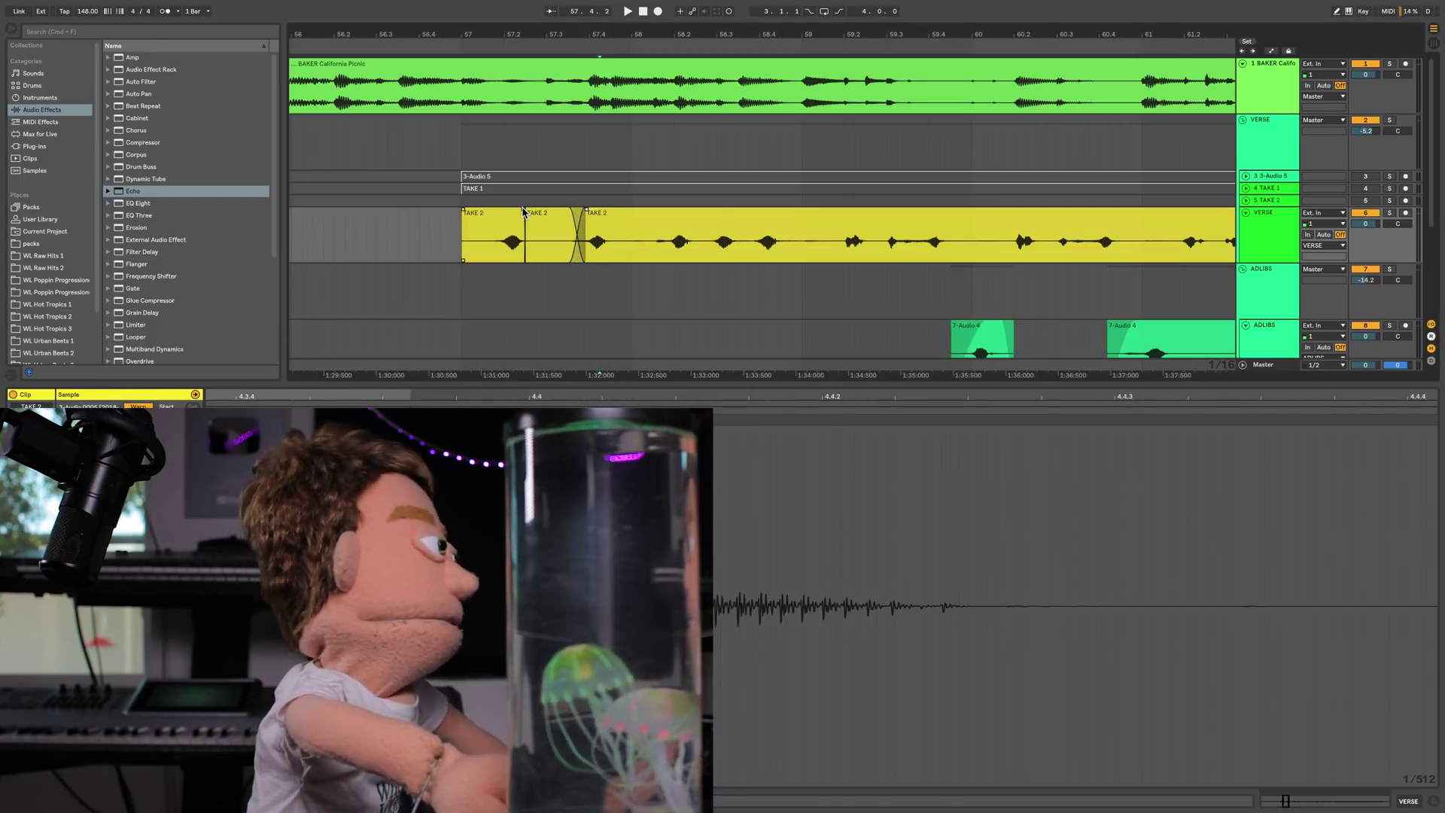
left_click_drag(524, 212, 519, 213)
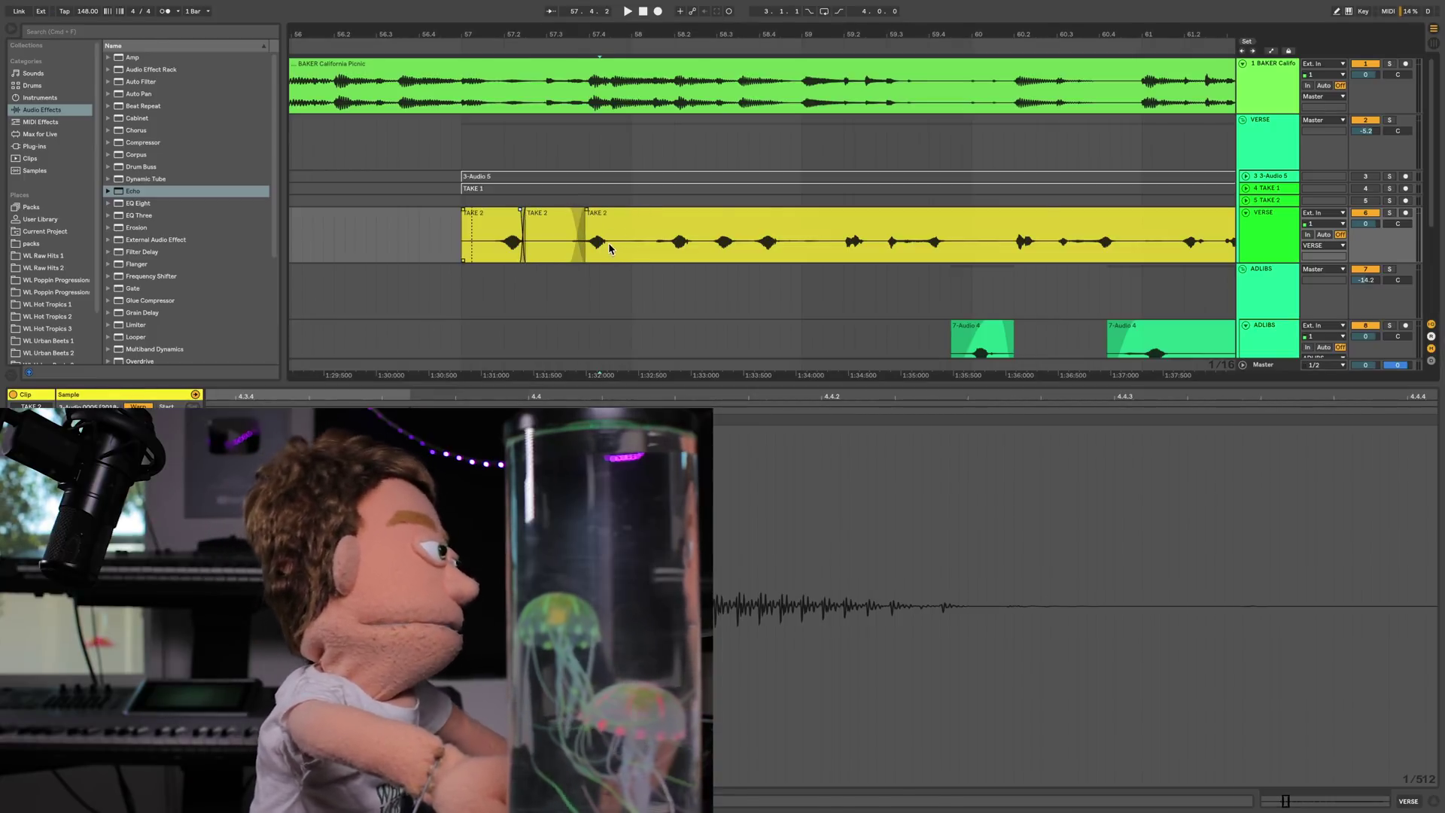
- Split the next silent stretch in TAKE 2 and crossfade the boundary near bar 58
left_click_drag(610, 243, 671, 248)
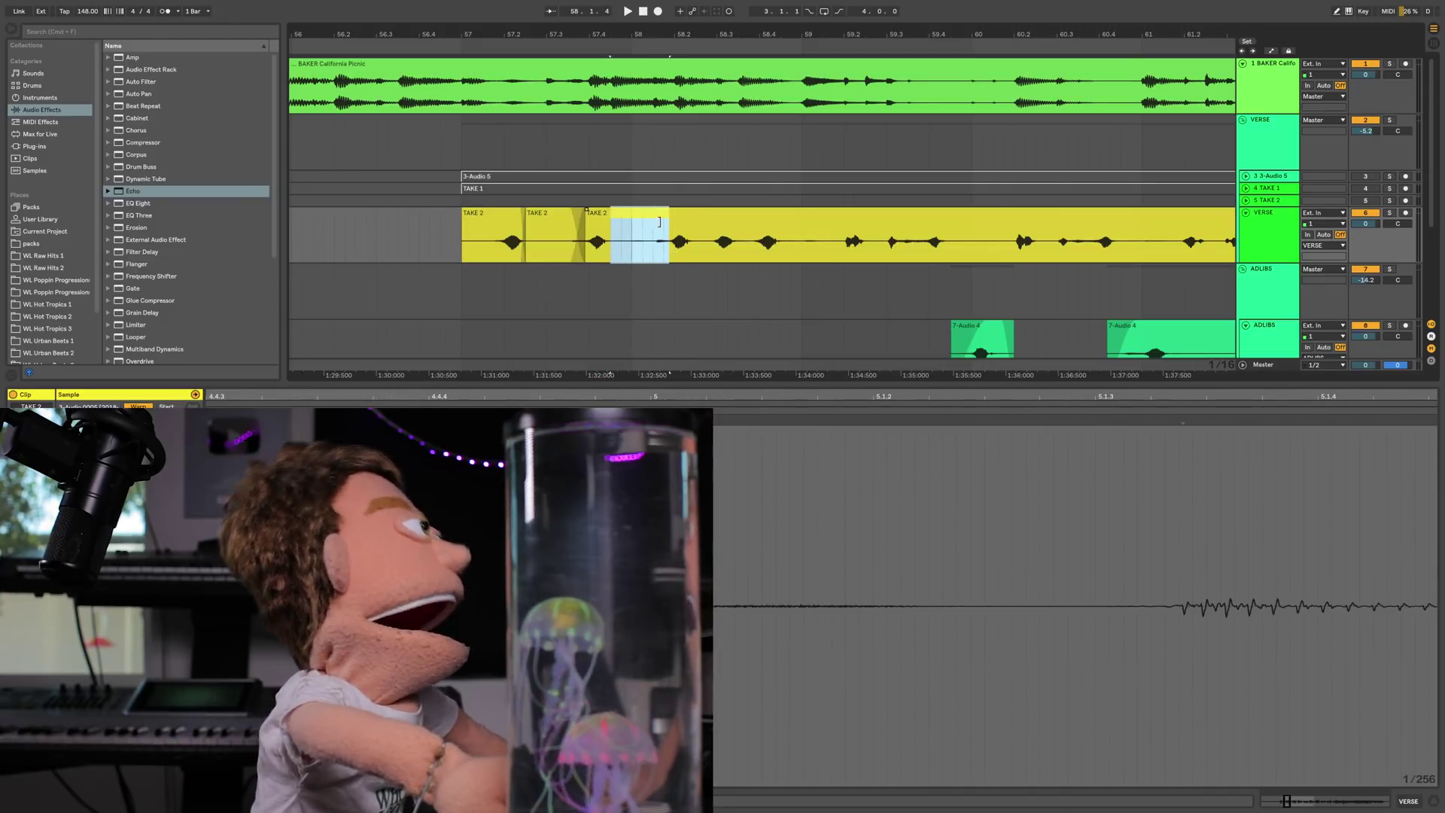
key("super+e")
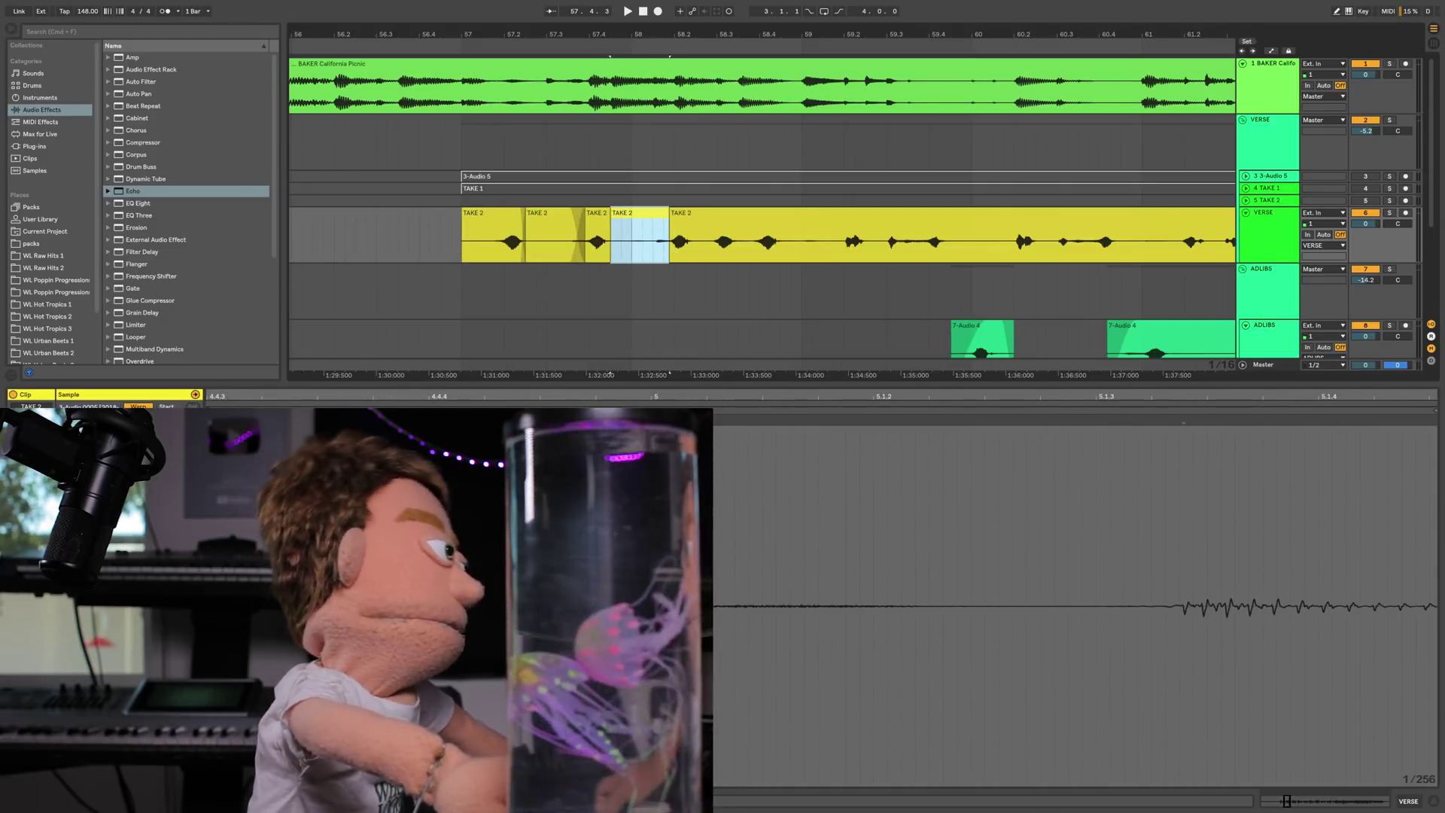
key("0")
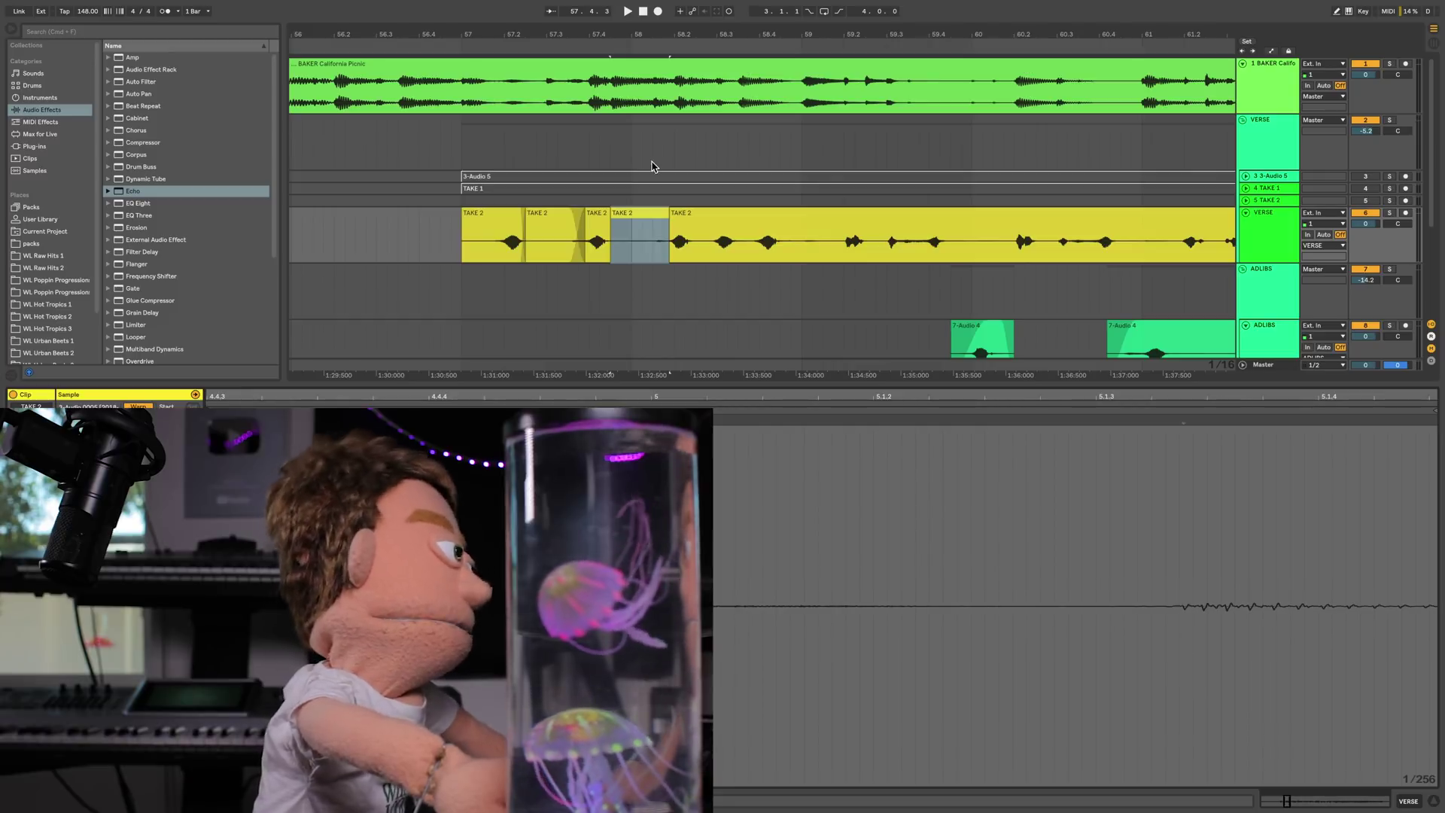
key("0")
left_click_drag(619, 45, 593, 215)
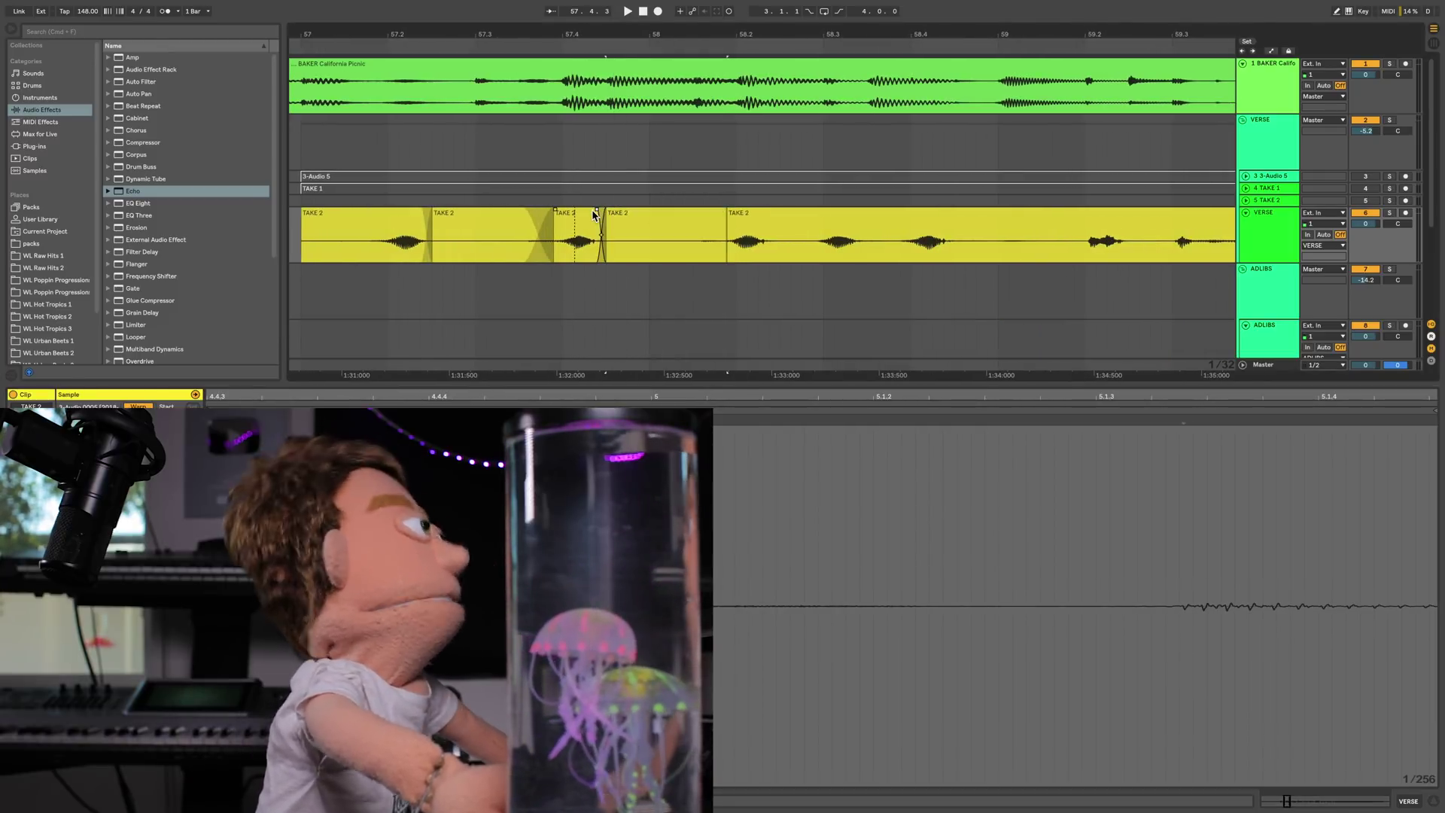
left_click_drag(728, 213, 736, 215)
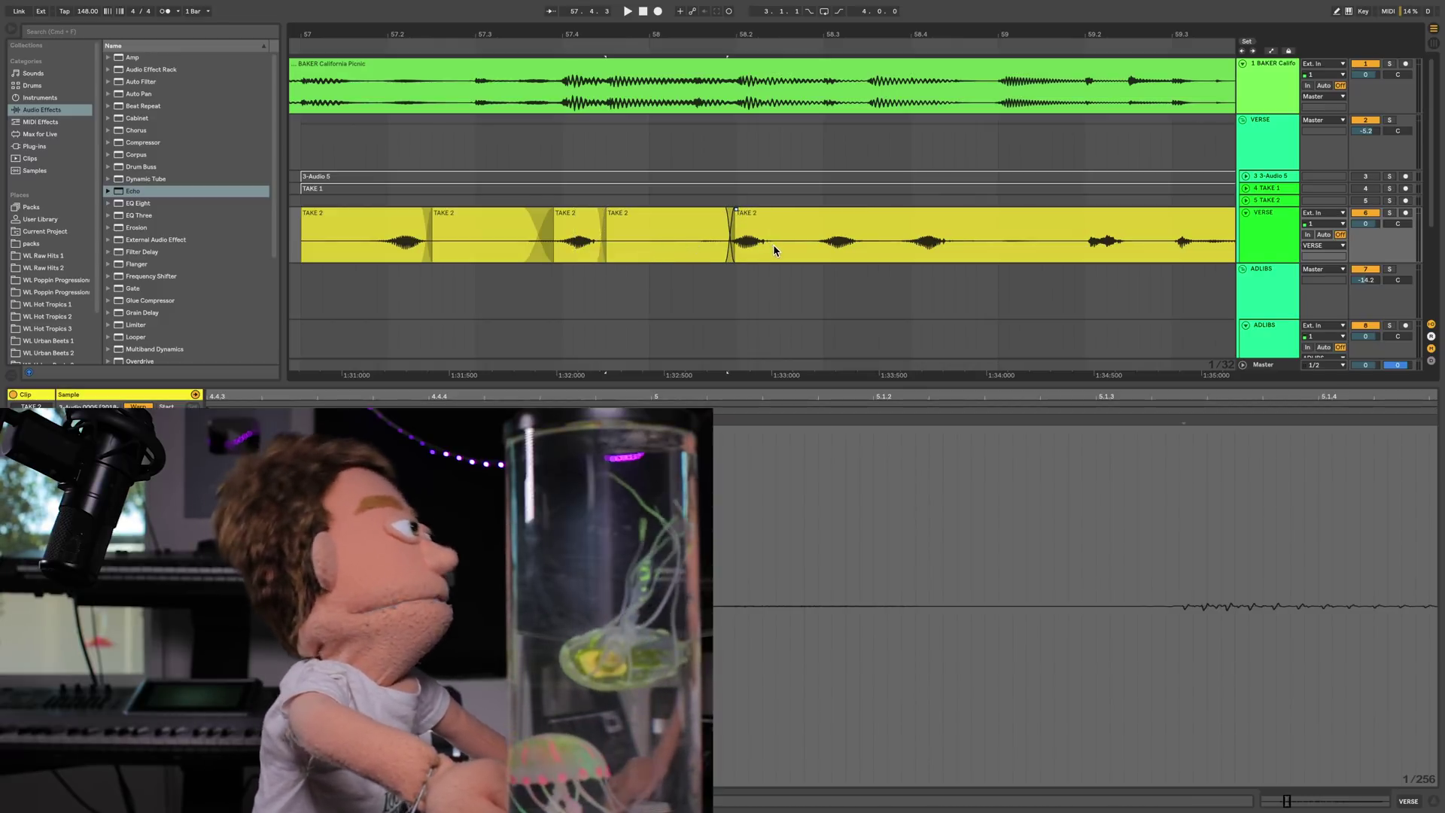
- Split another quiet TAKE 2 stretch, fading its left edge and TAKE 2's start
left_click_drag(770, 241, 819, 238)
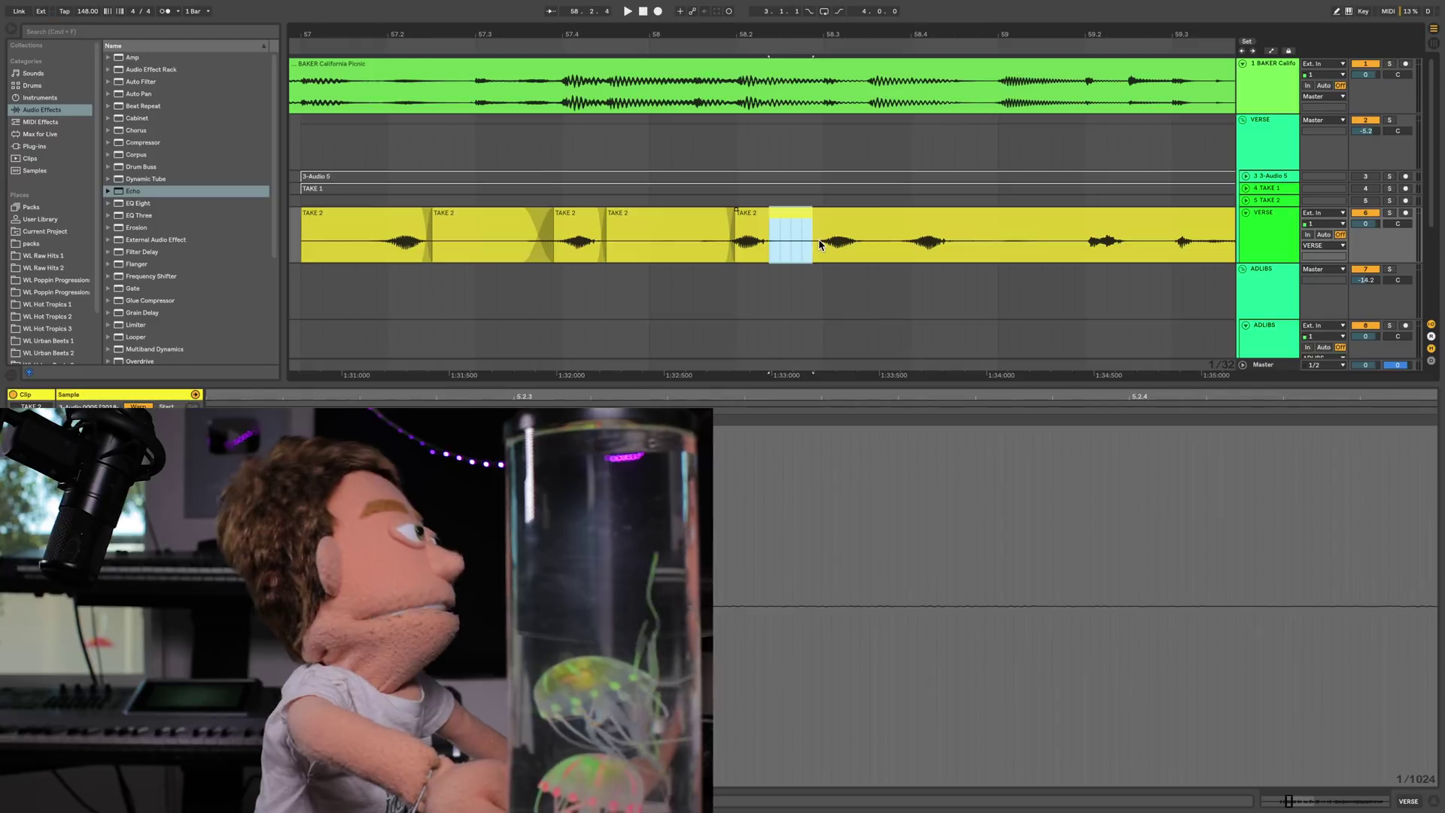
key("super+e")
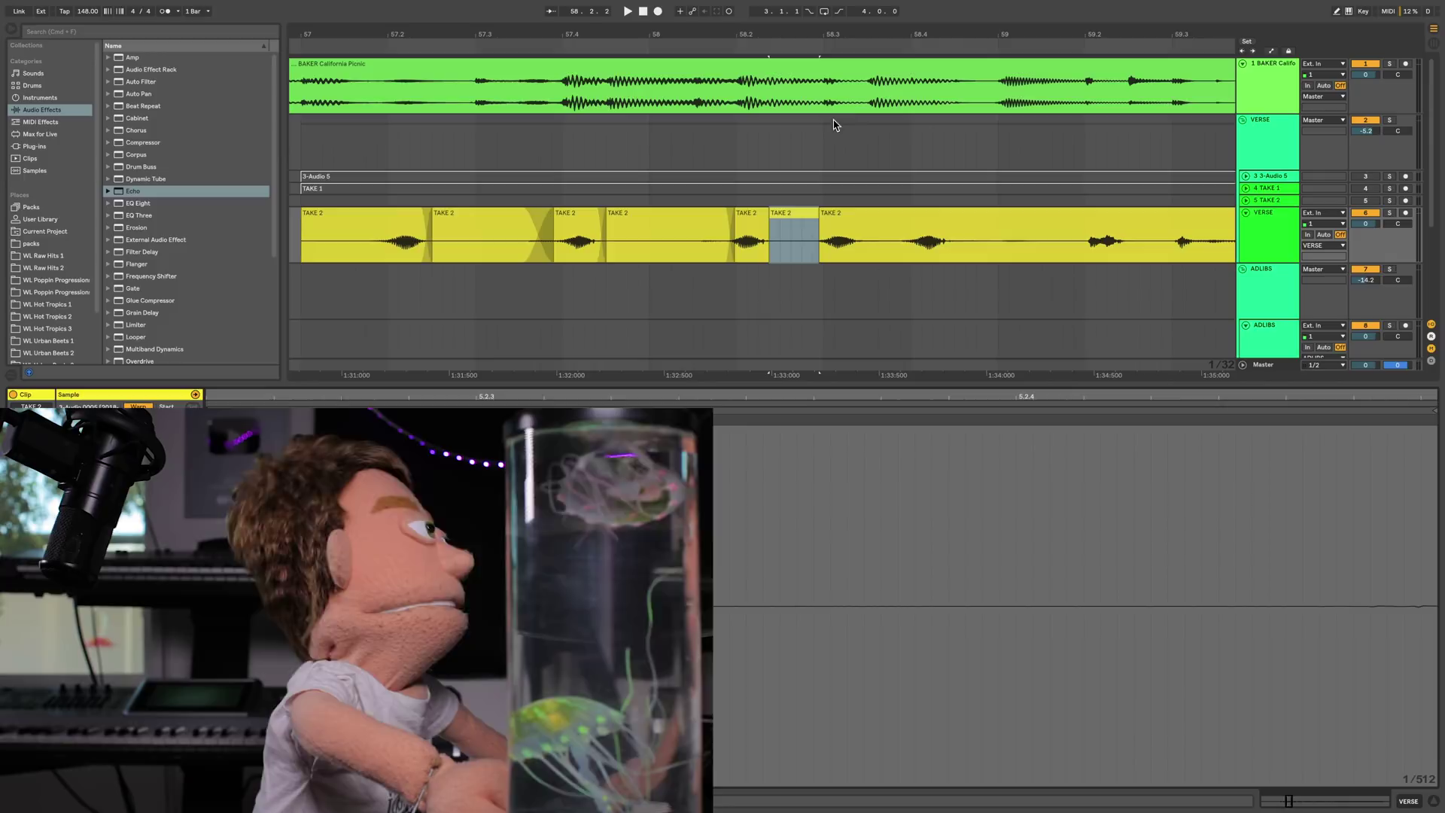
left_click_drag(769, 210, 828, 213)
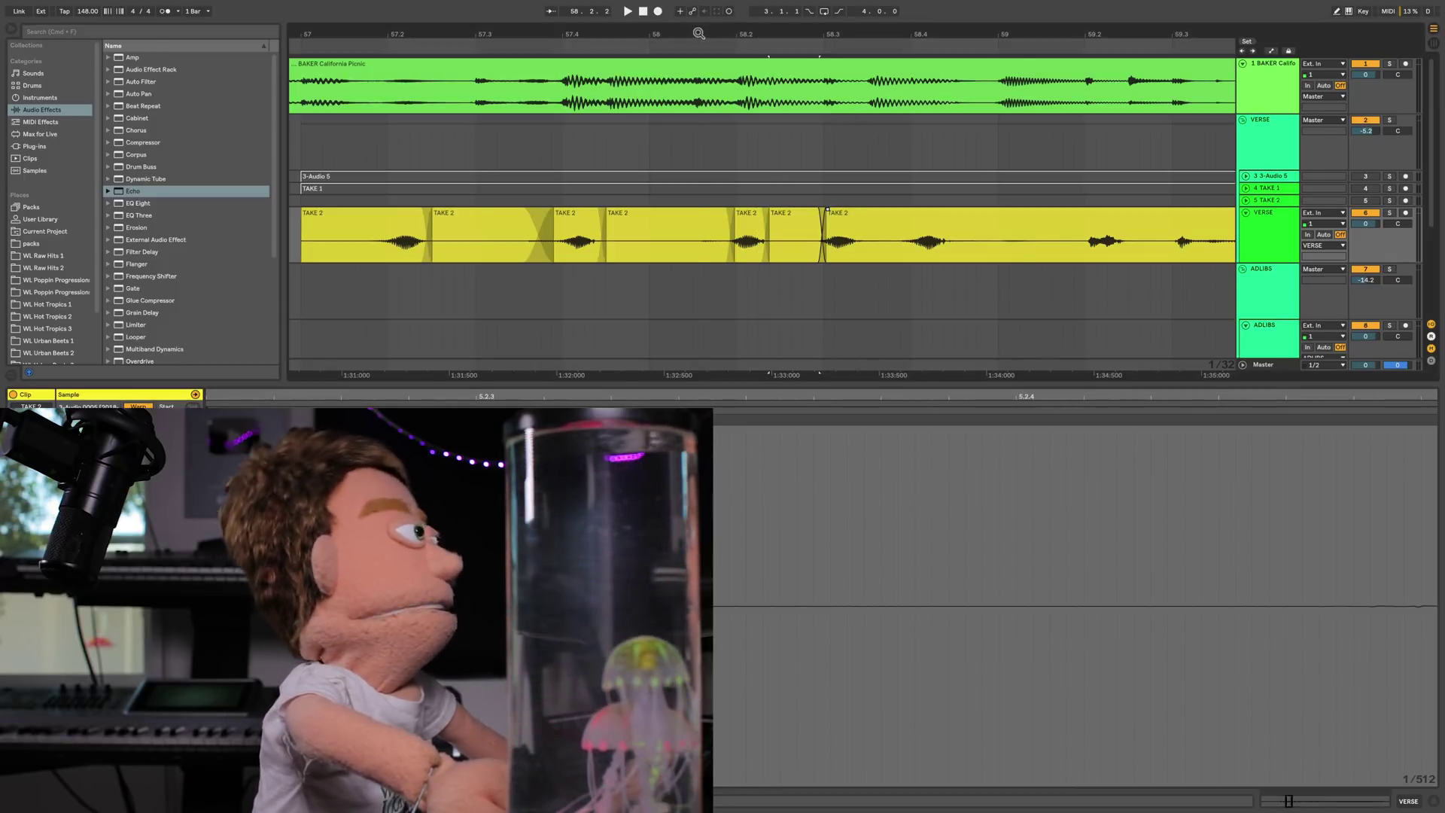
left_click_drag(699, 33, 610, 171)
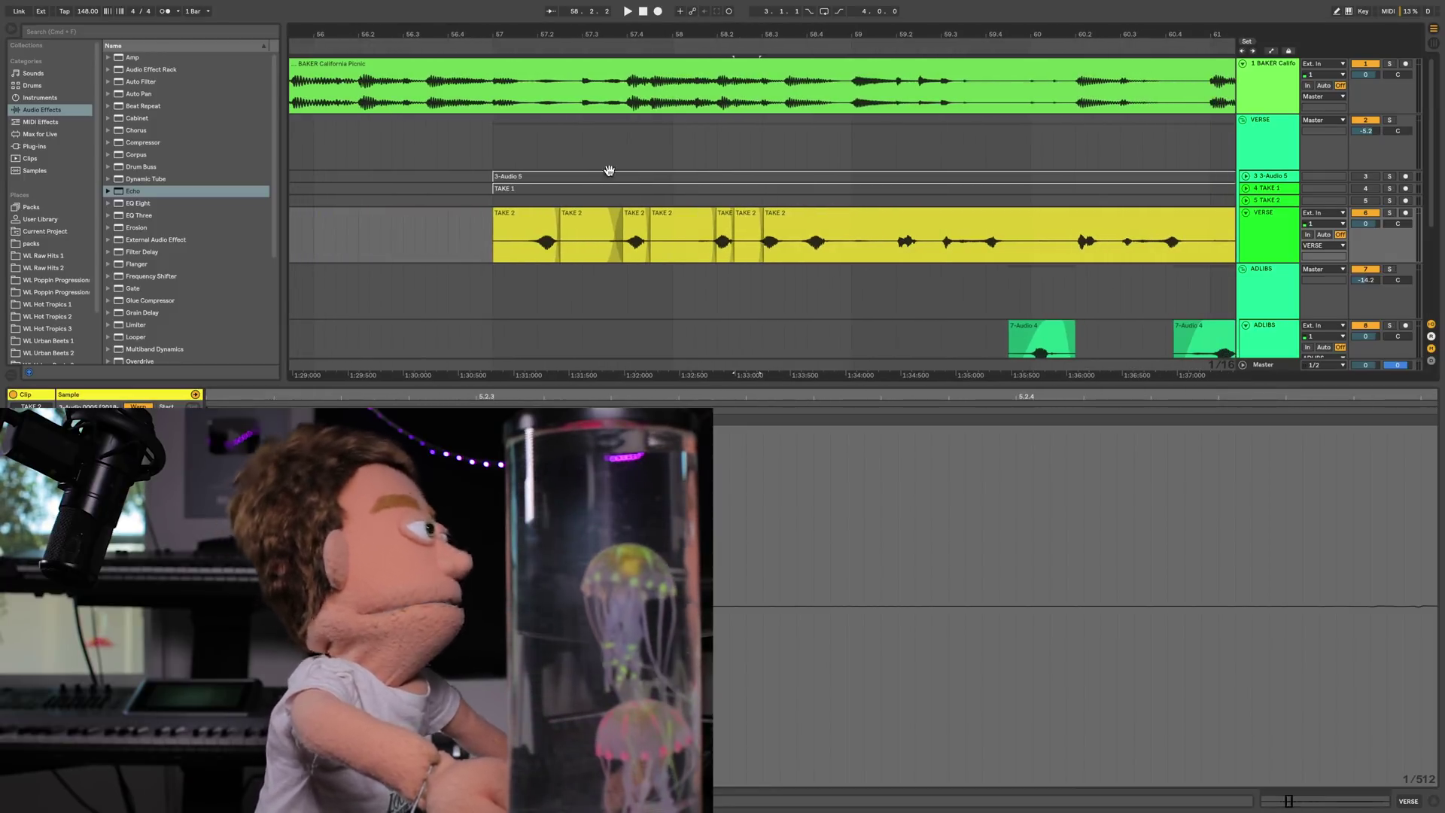
left_click_drag(710, 33, 667, 67)
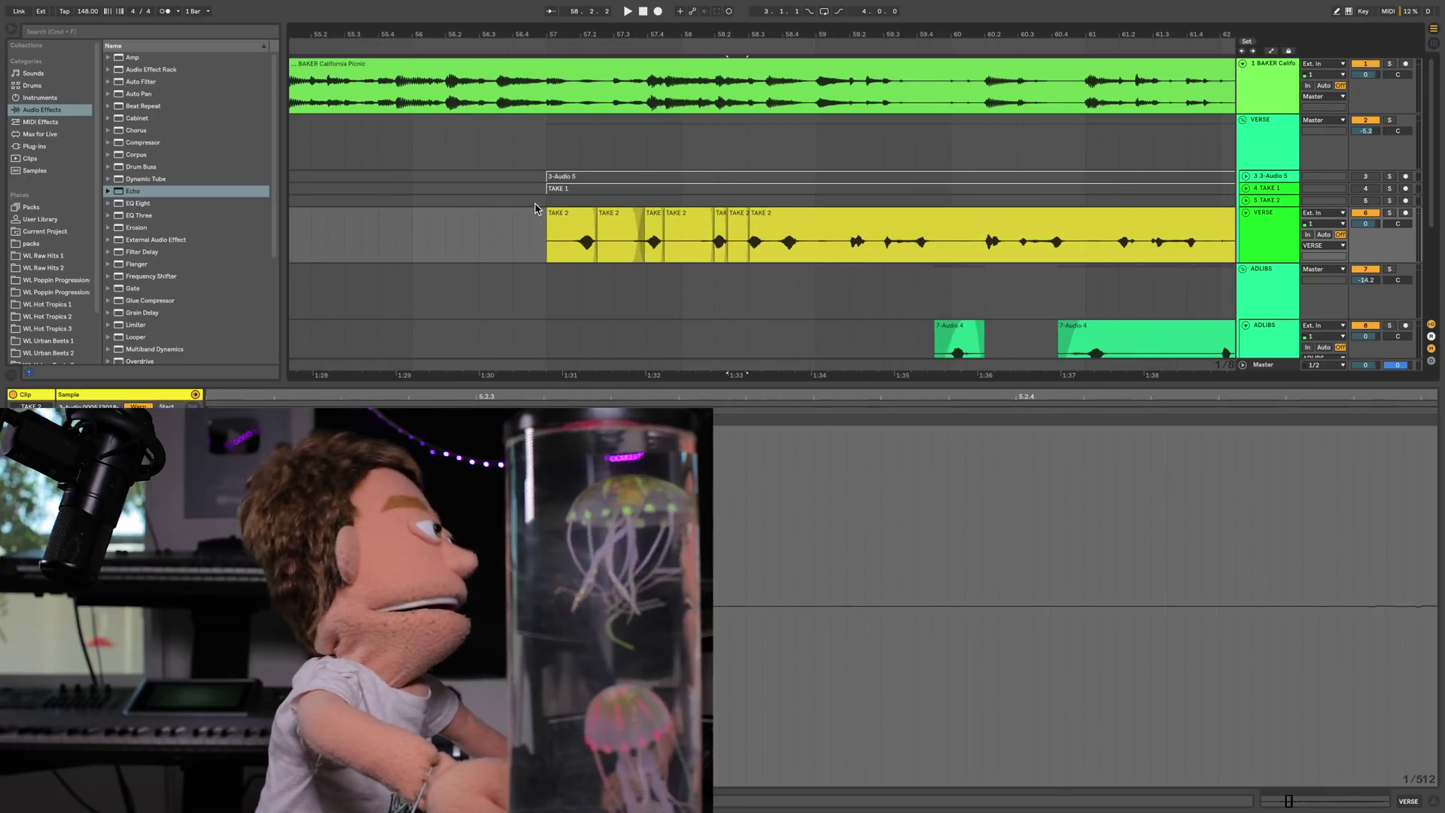
left_click_drag(551, 211, 567, 210)
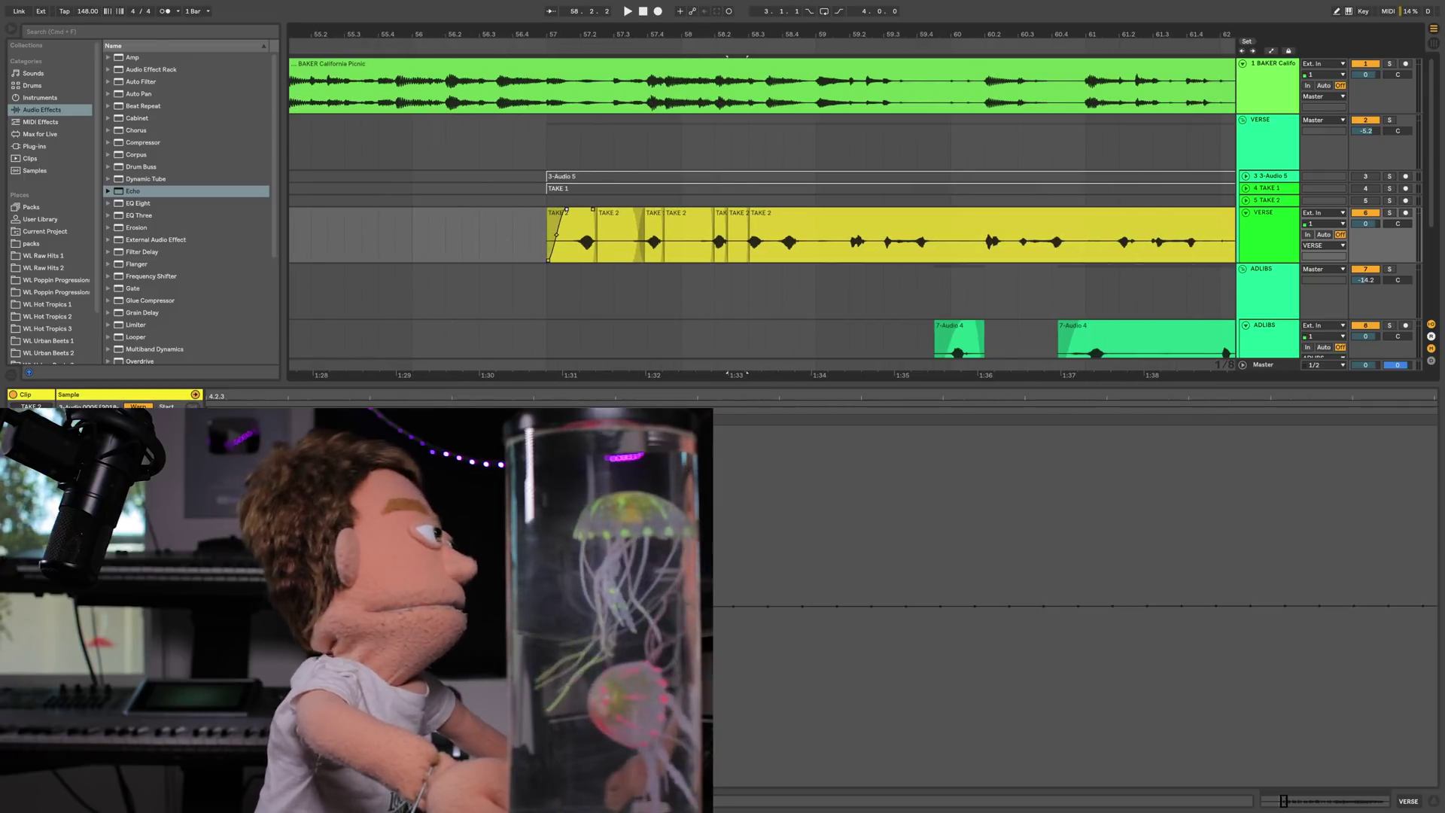
left_click_drag(616, 33, 616, 82)
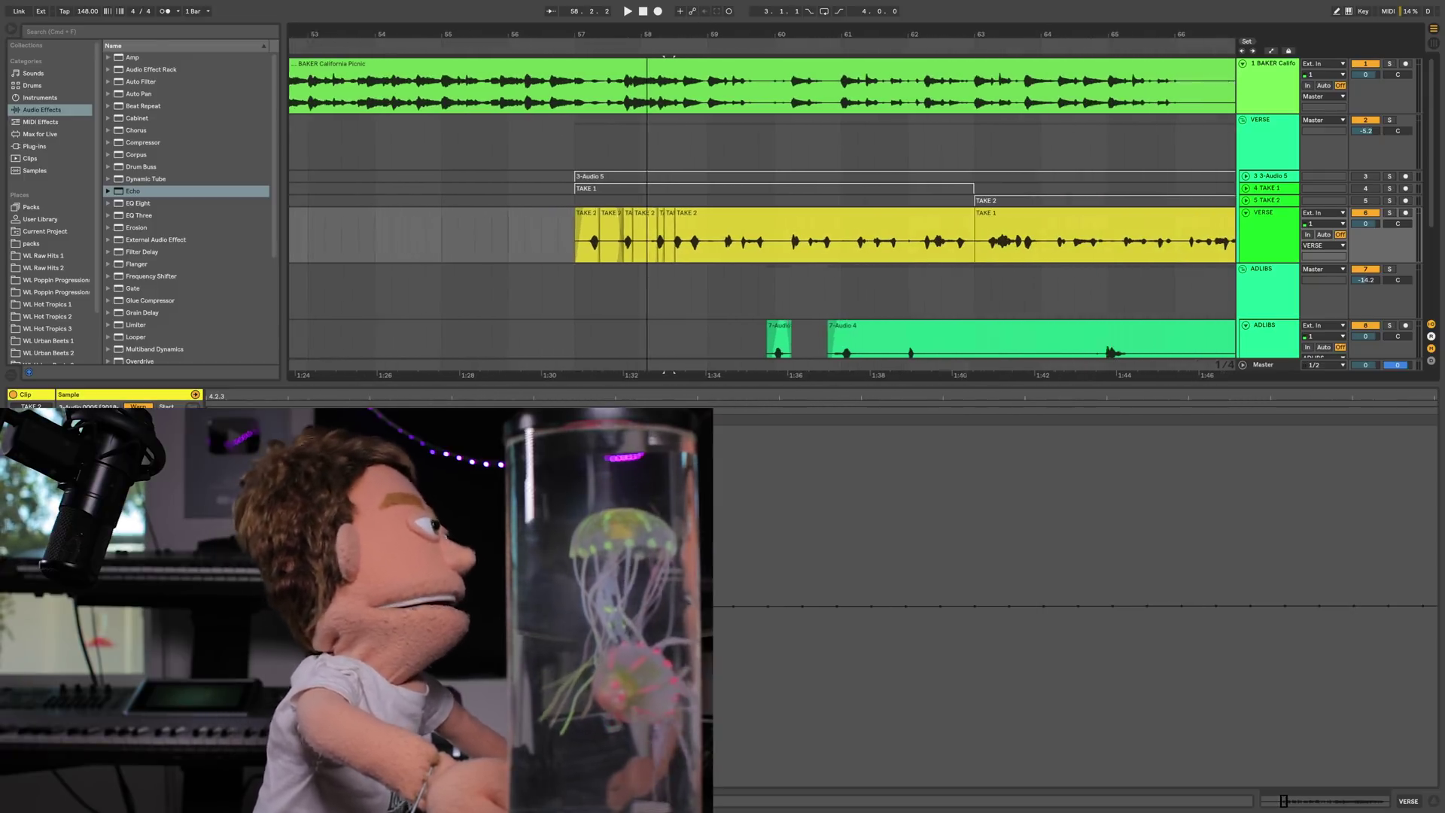
- Play from bar 57, then add a fade at the short gap near bar 60
left_click(580, 230)
key("space")
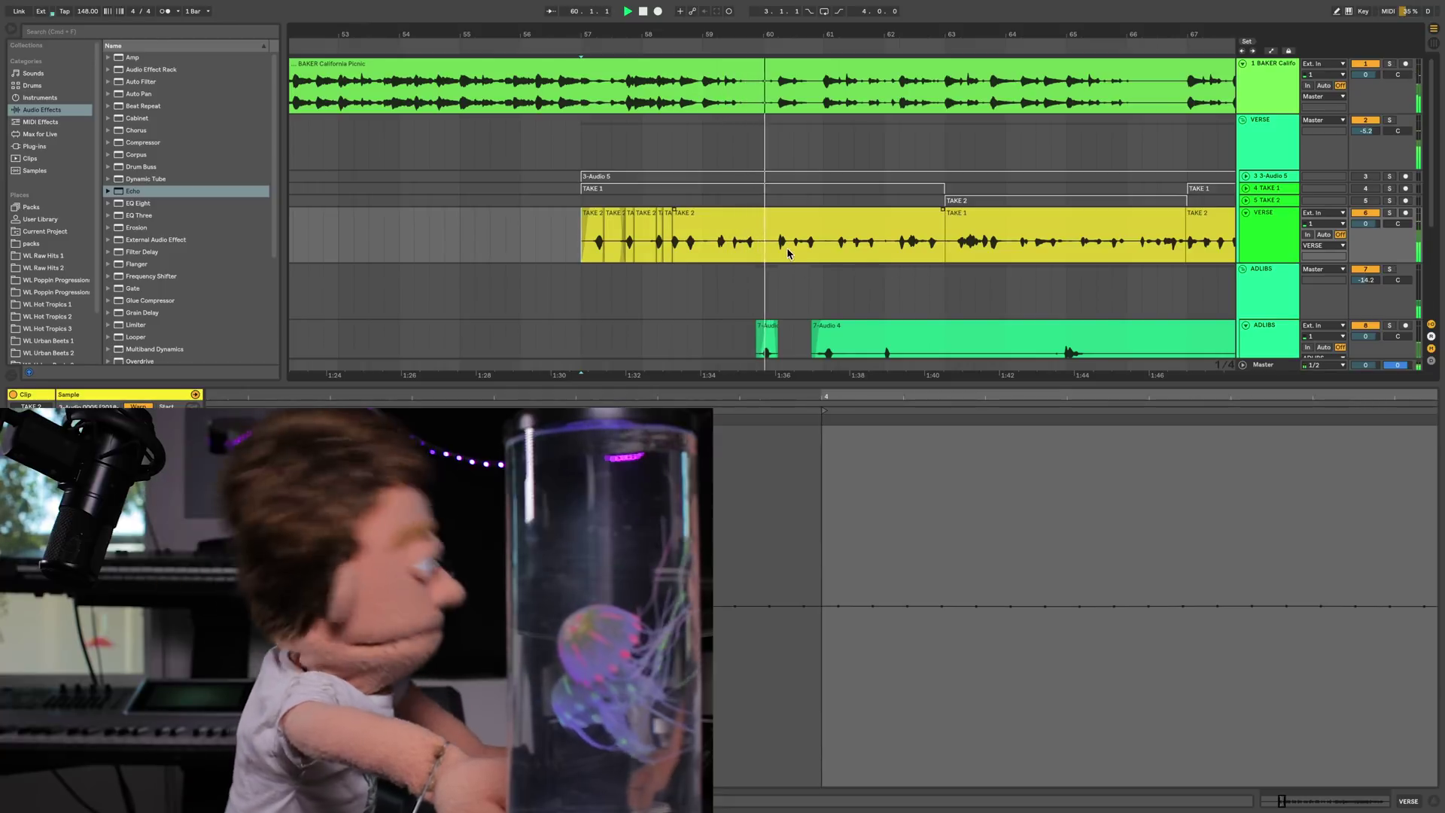
left_click_drag(777, 239, 754, 243)
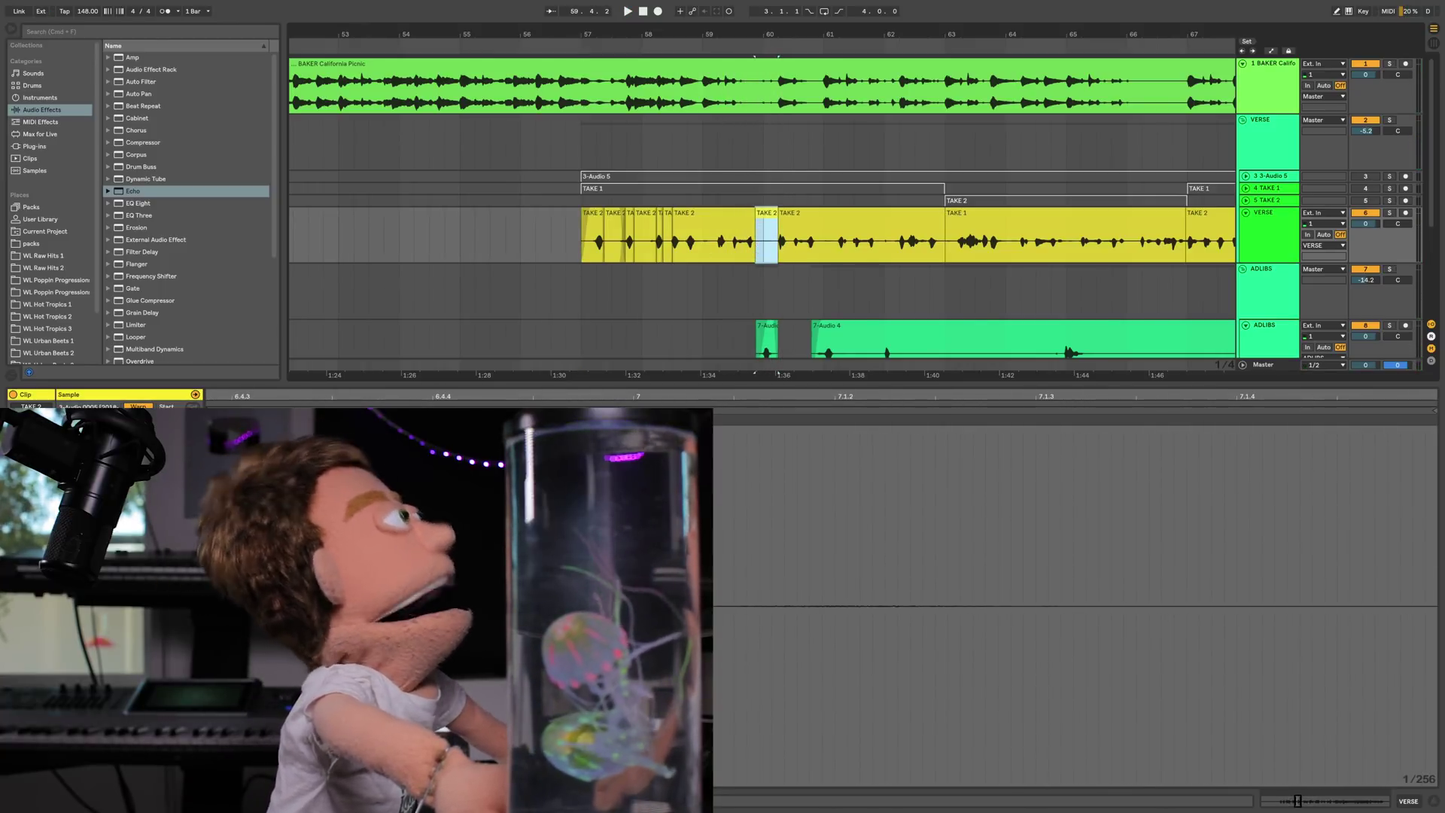
key("0")
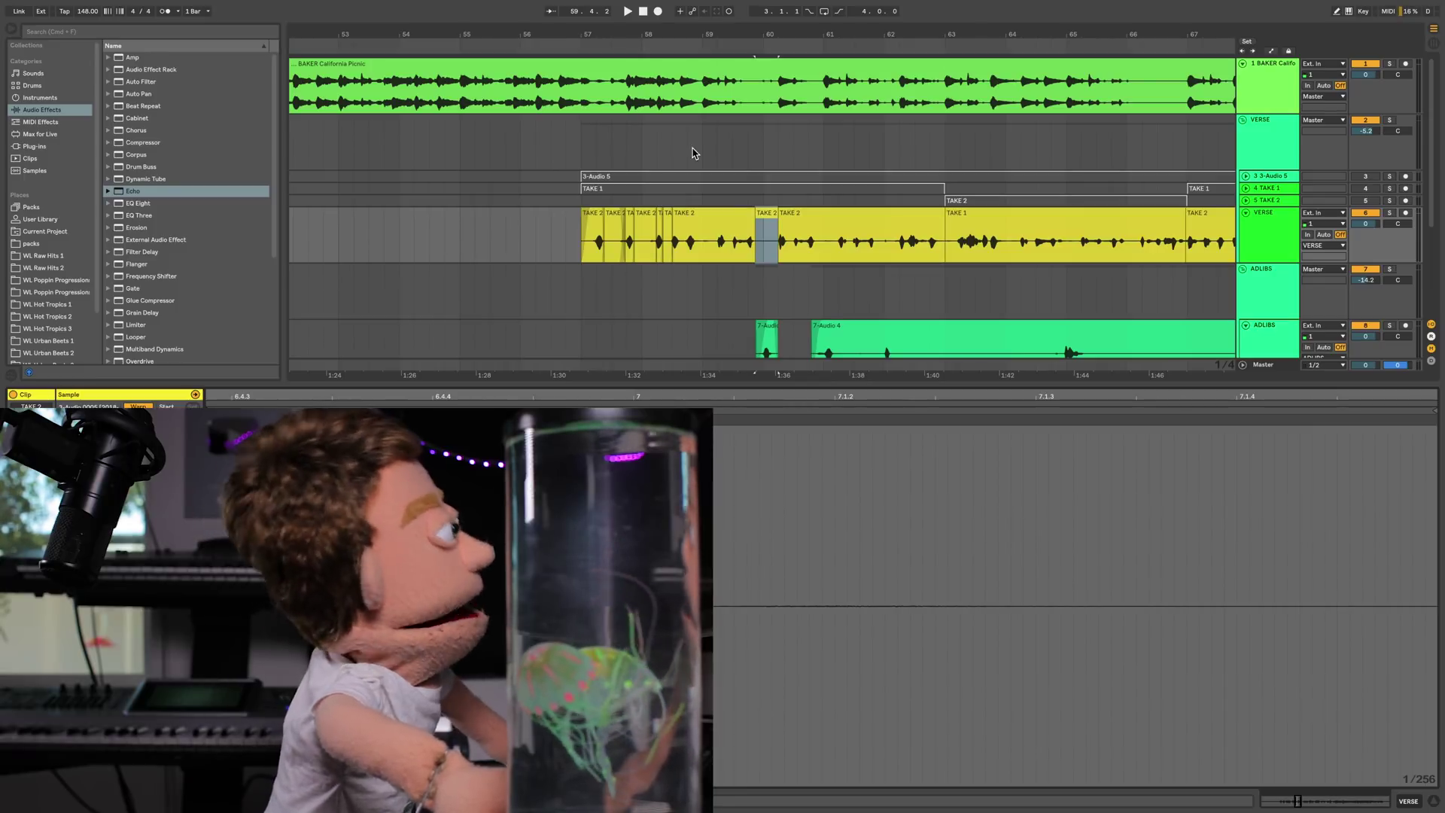
key("0")
scroll(752, 285, "up", 3)
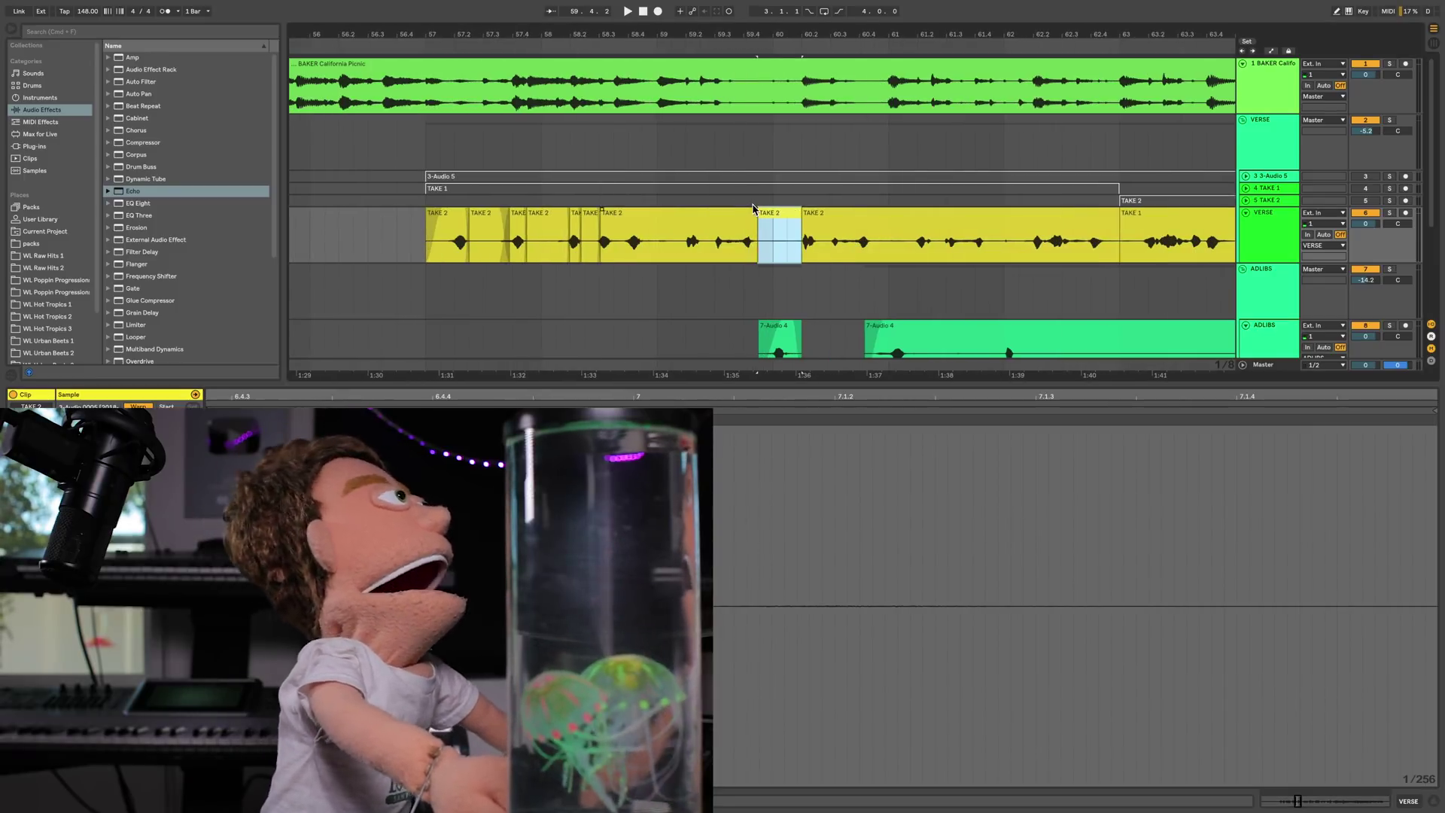
left_click(746, 214)
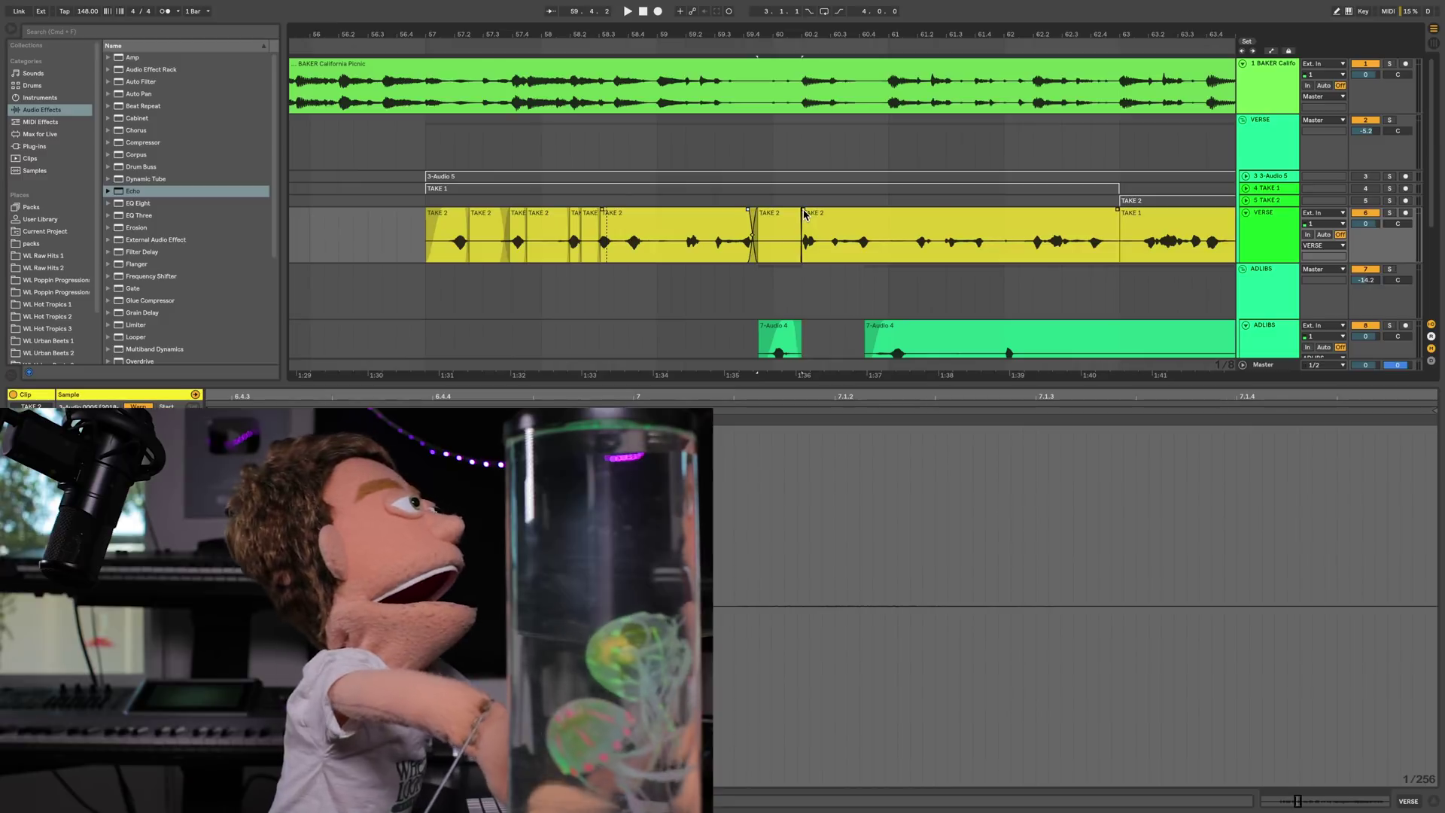
- Mark the quiet stretch between phrases, nudge the TAKE 2 boundary earlier, and replay the section
left_click_drag(642, 241, 657, 241)
key("space")
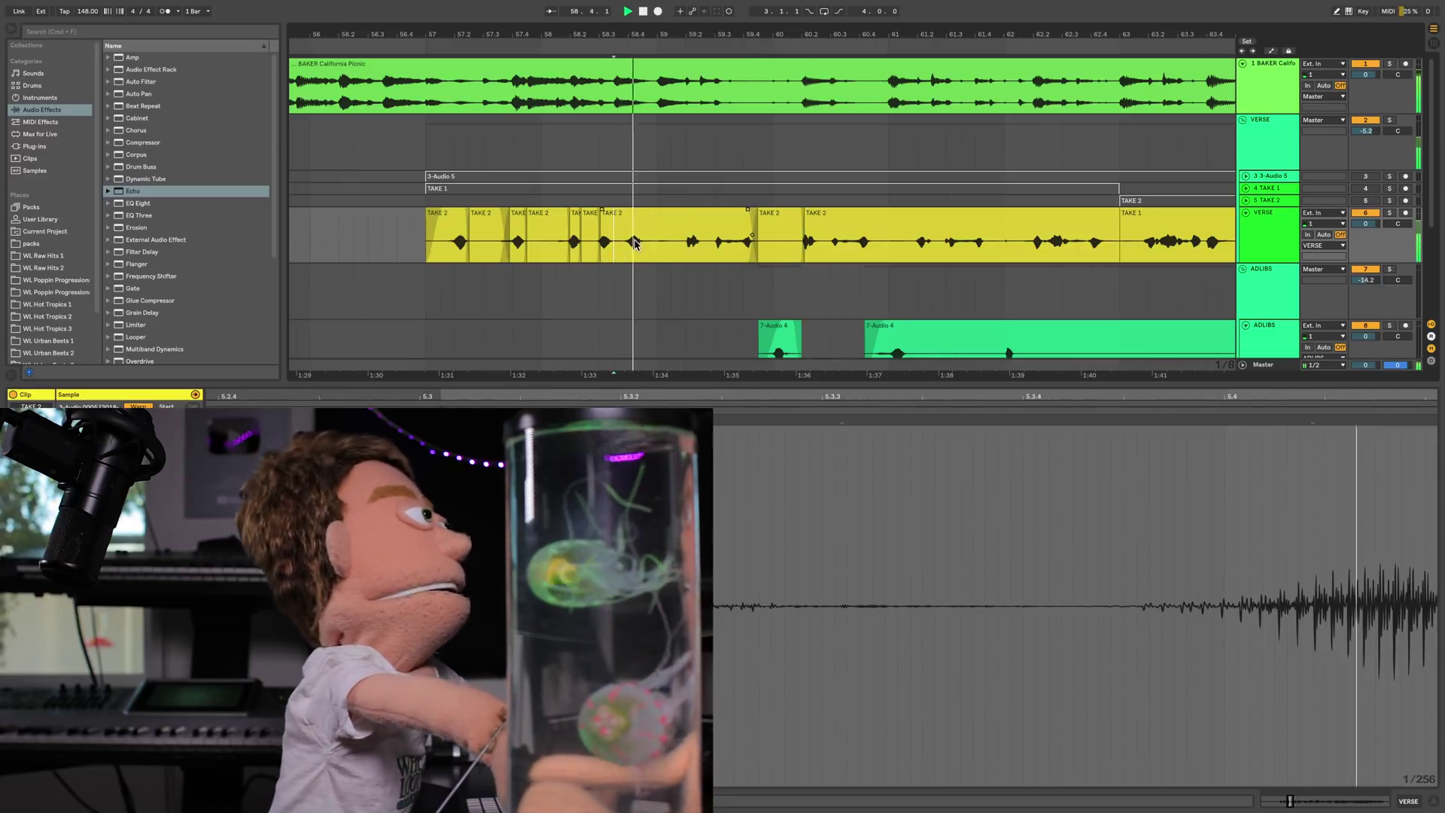
left_click(687, 245, "shift")
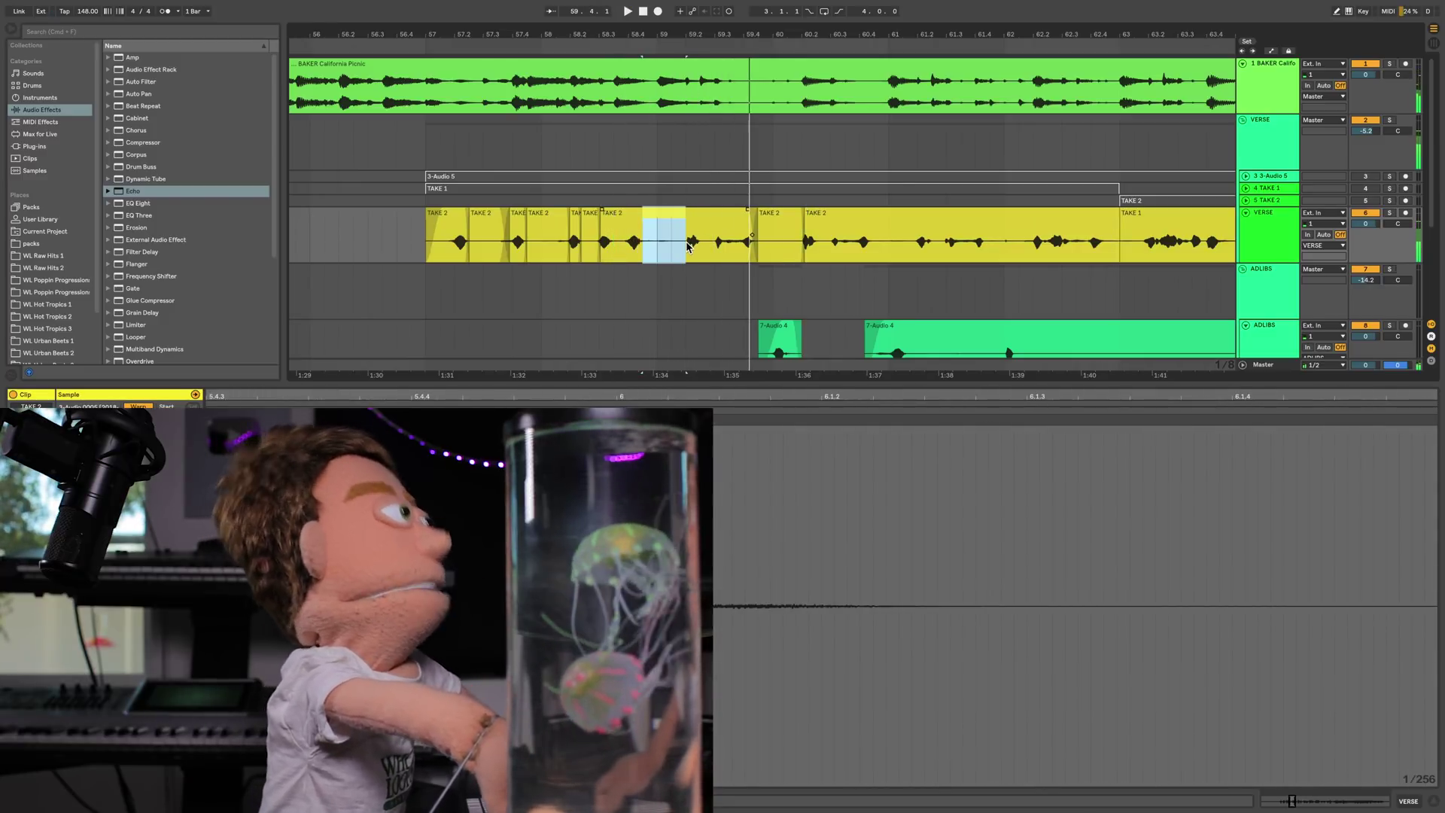
left_click(395, 407)
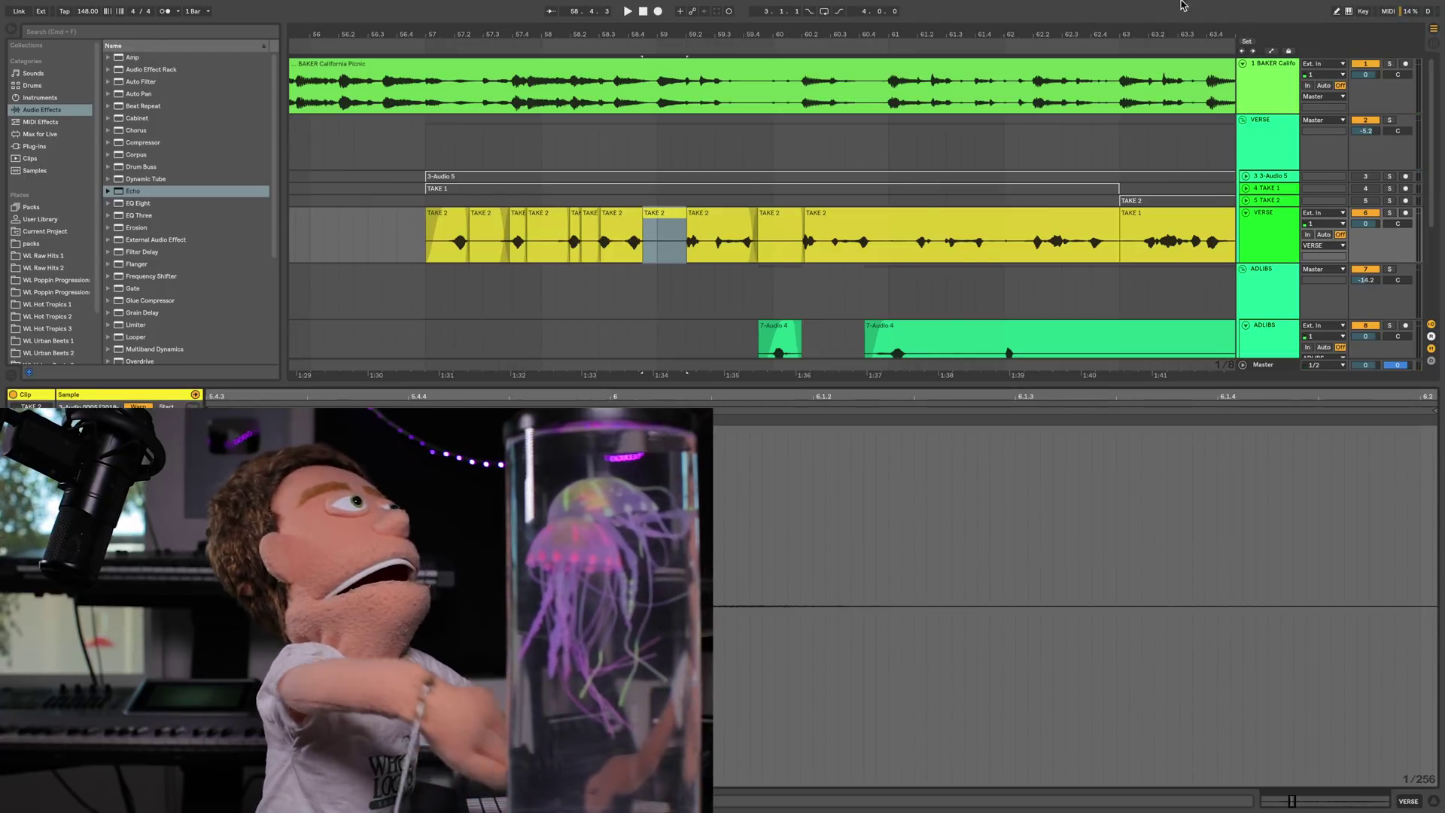
left_click(641, 213)
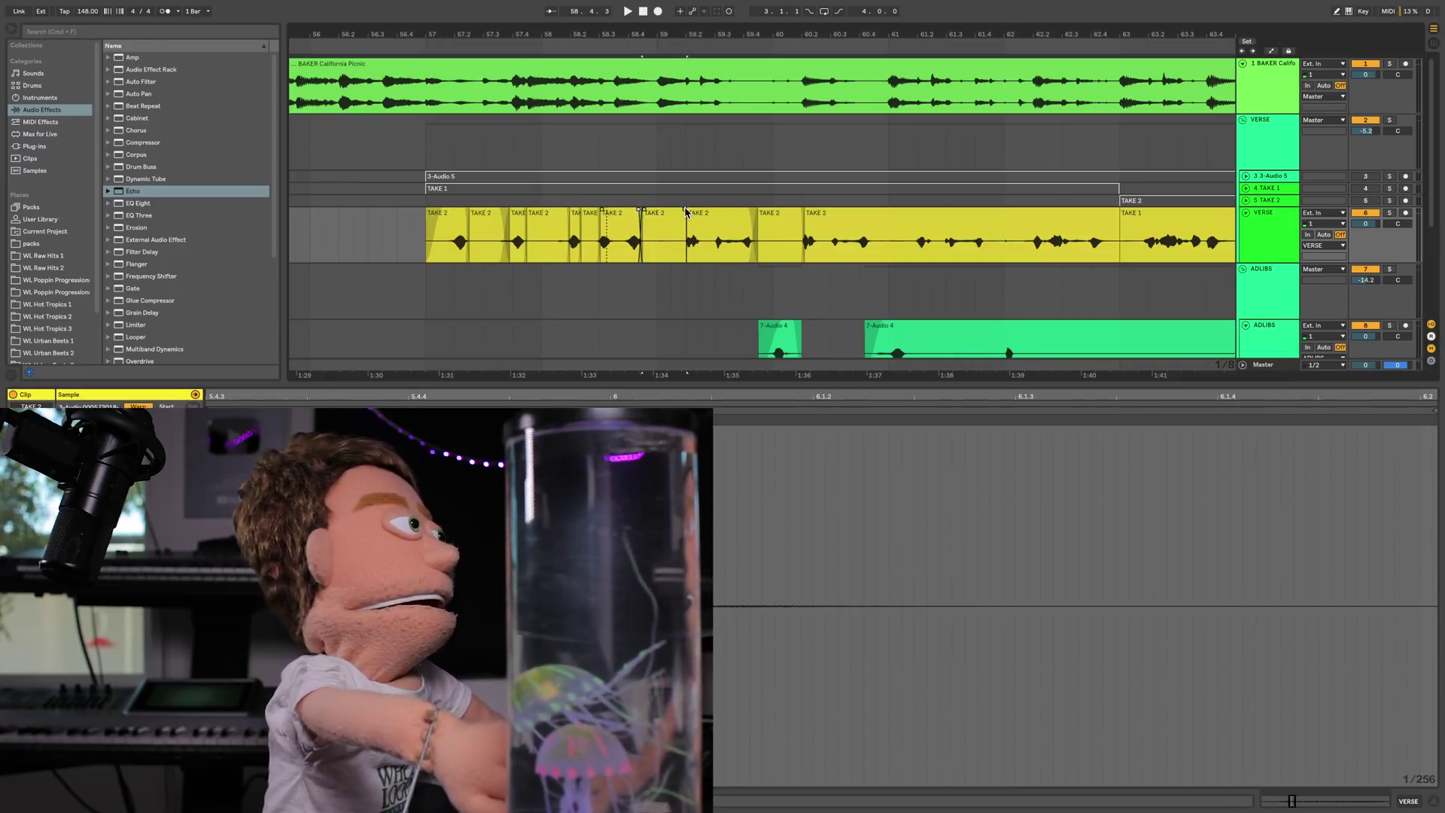
left_click_drag(686, 213, 679, 213)
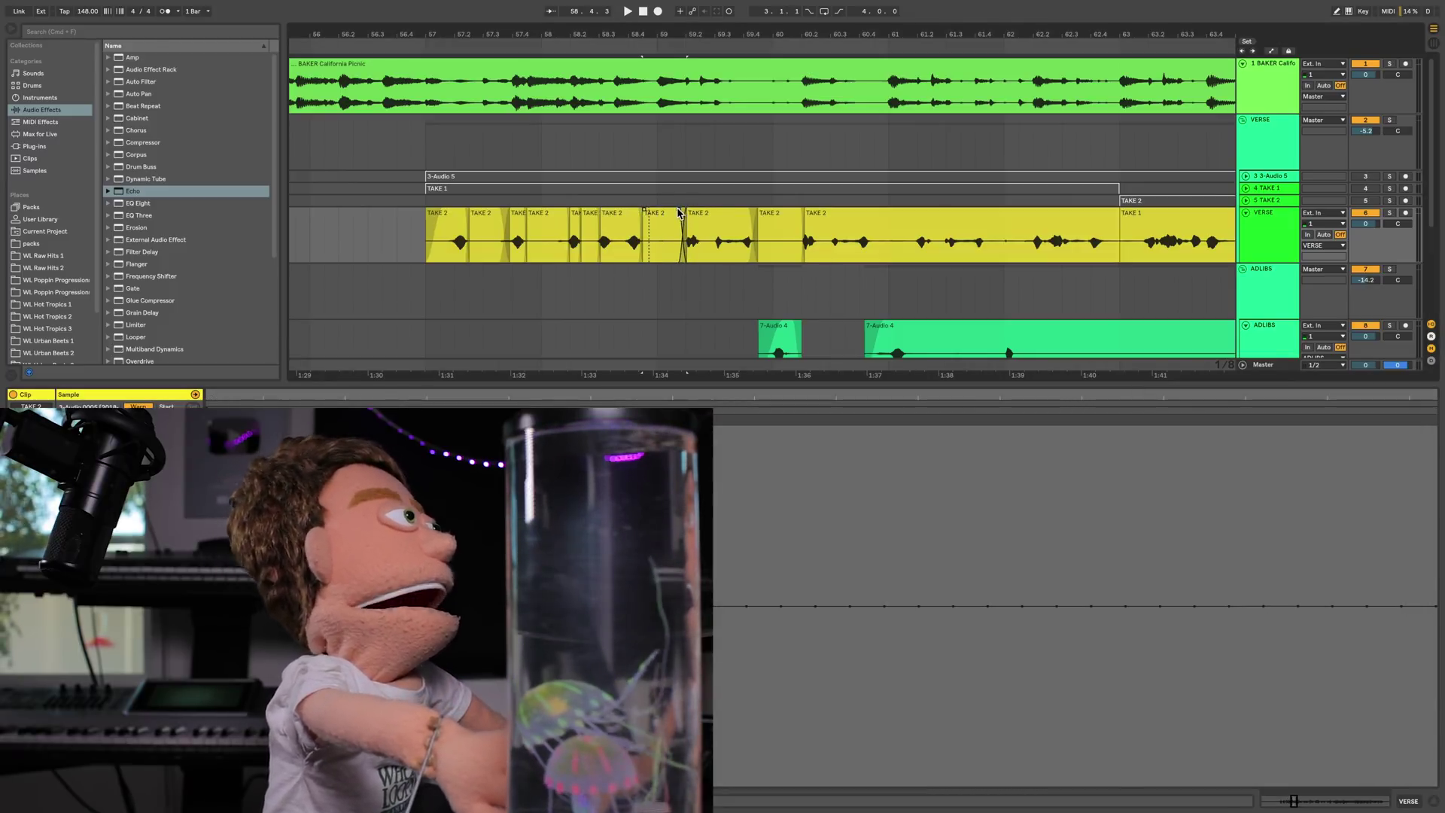
left_click(556, 246)
key("space")
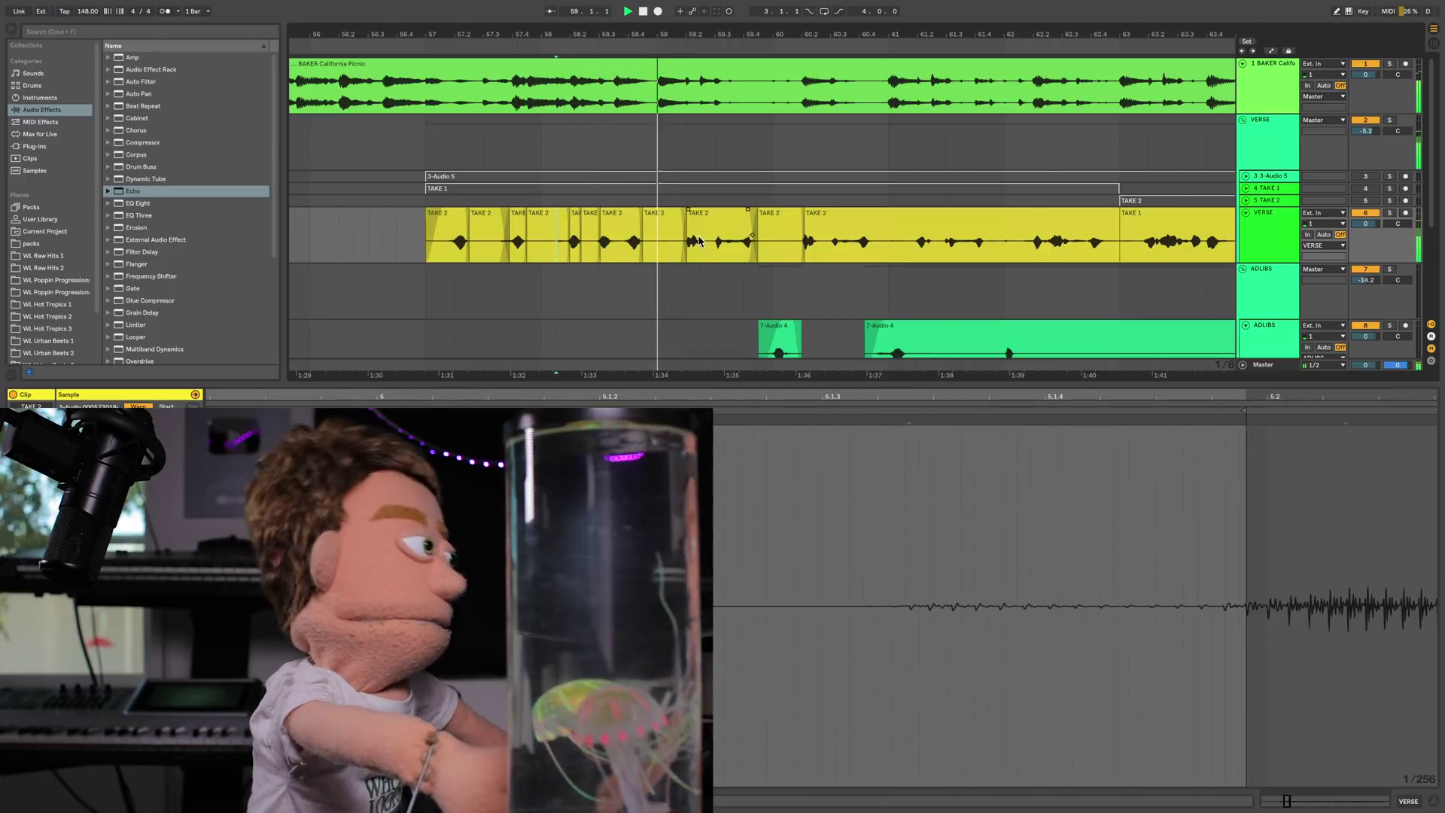